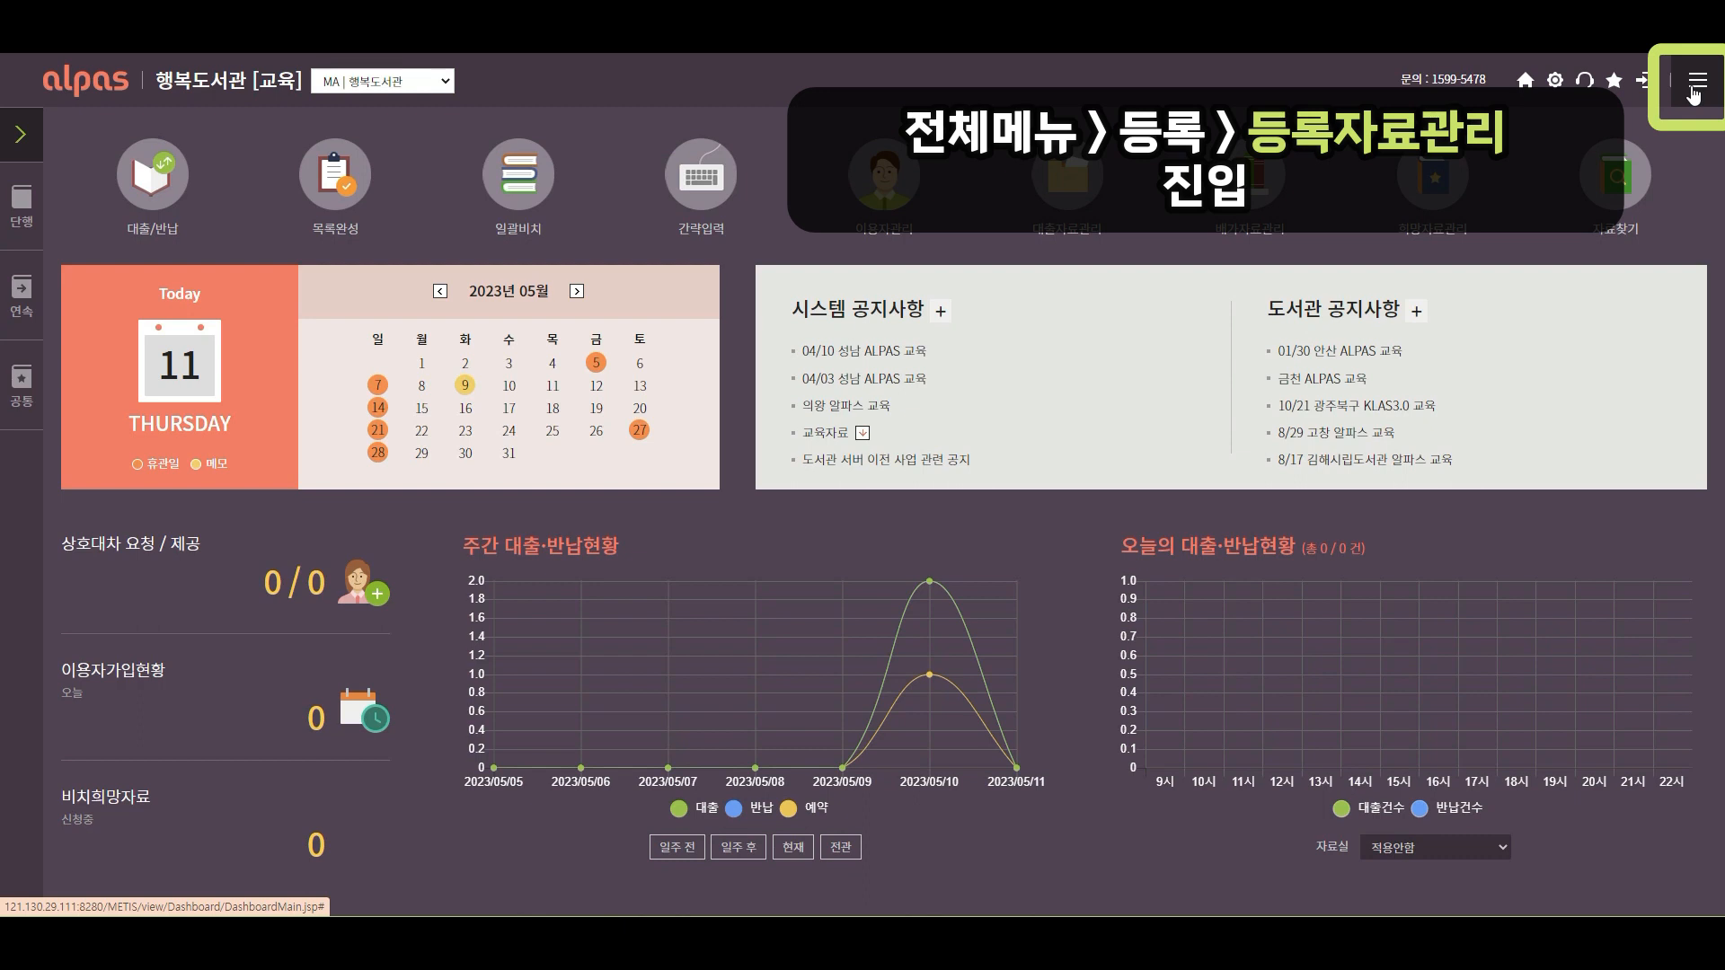
# Go to registered material management (등록자료관리) for monographs and start a new material entry.
pyautogui.click(1695, 86)
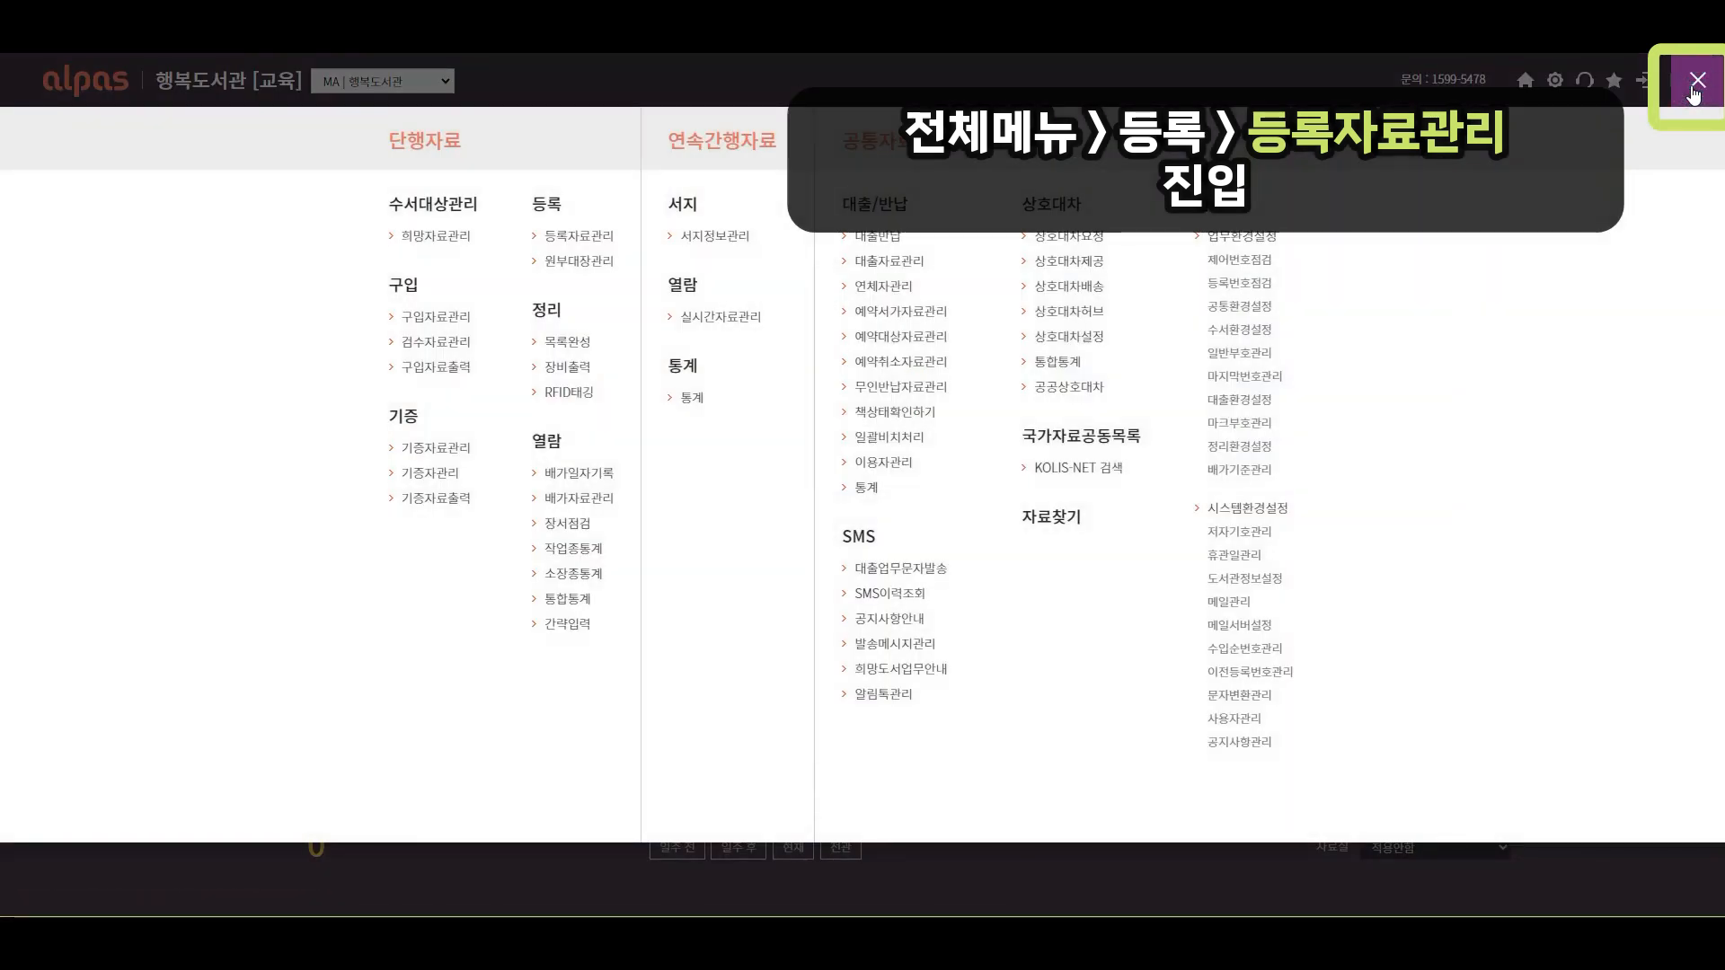
pyautogui.click(580, 237)
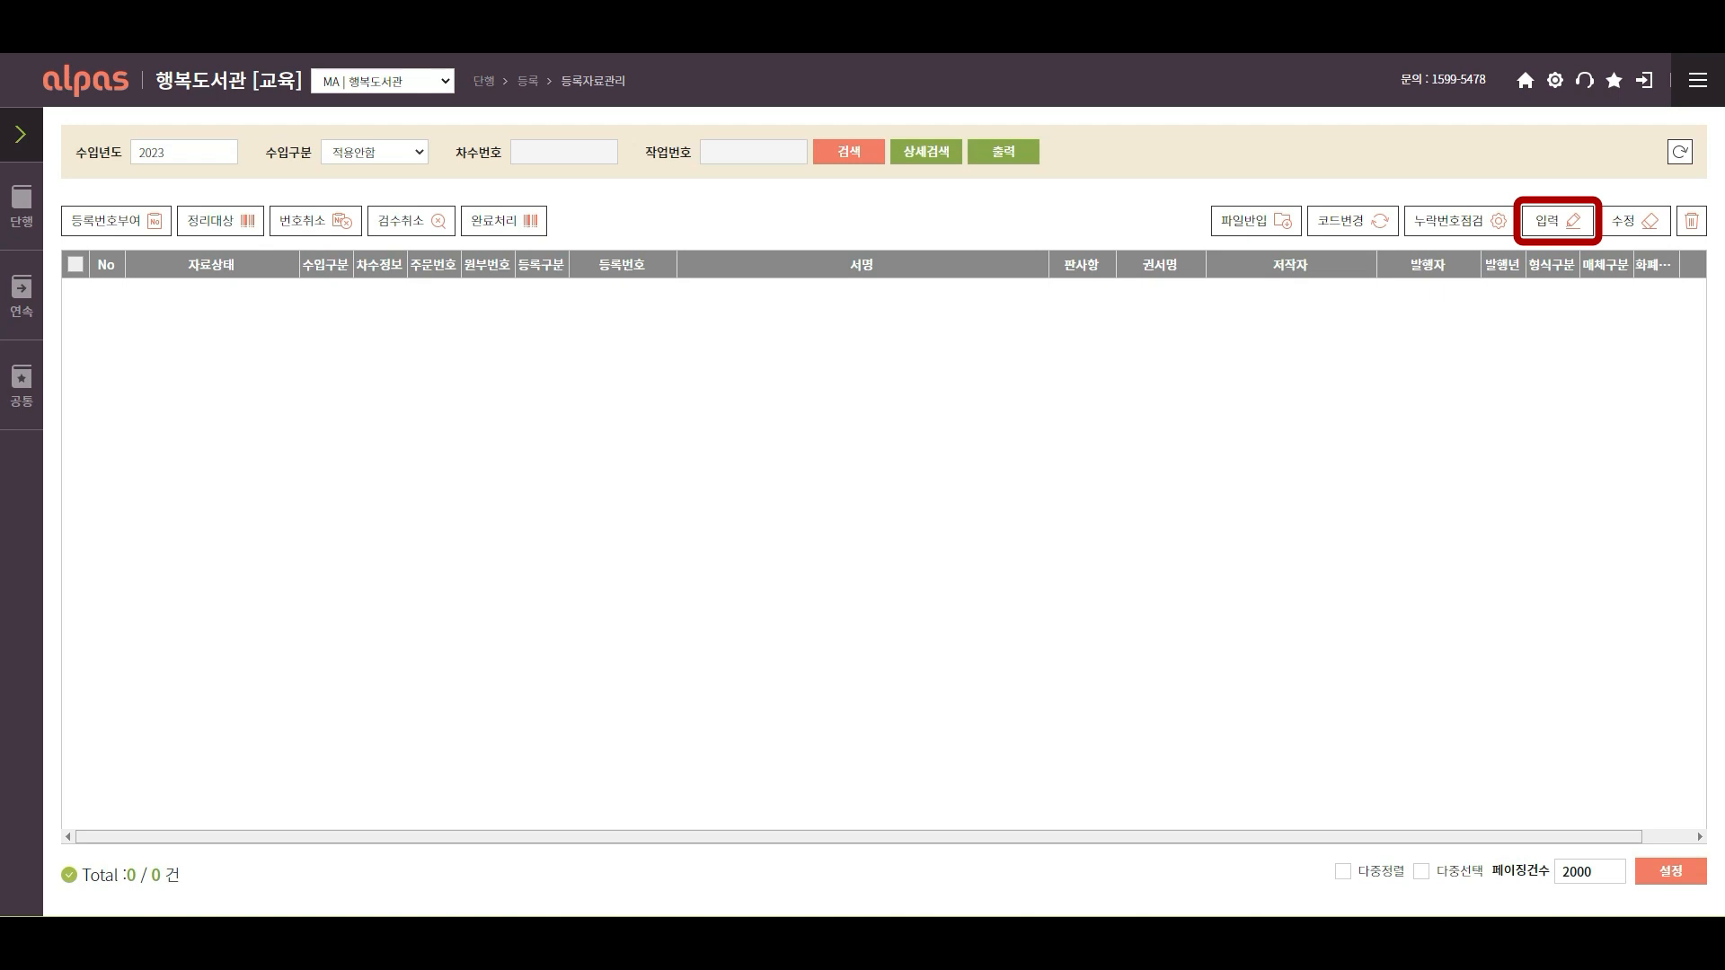
pyautogui.click(1552, 230)
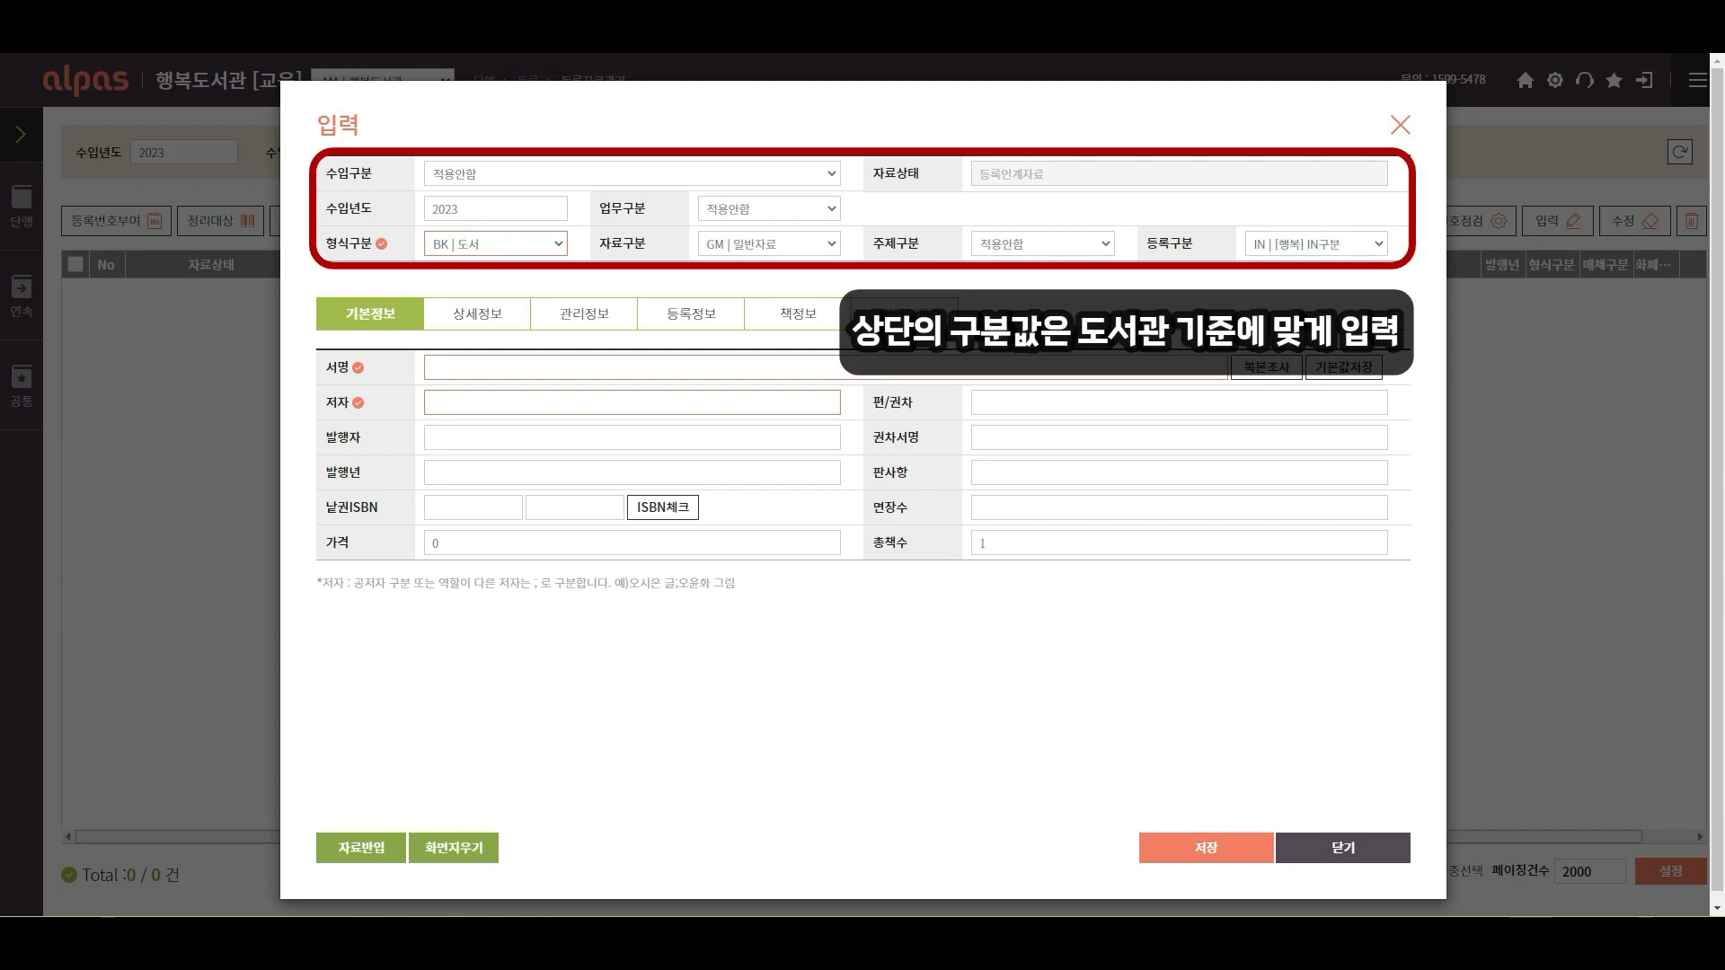
# Set the new entry's acquisition type to 1 | 구입, work type to 5 | 희망자료 and subject to 3 | 사회과학.
pyautogui.click(828, 174)
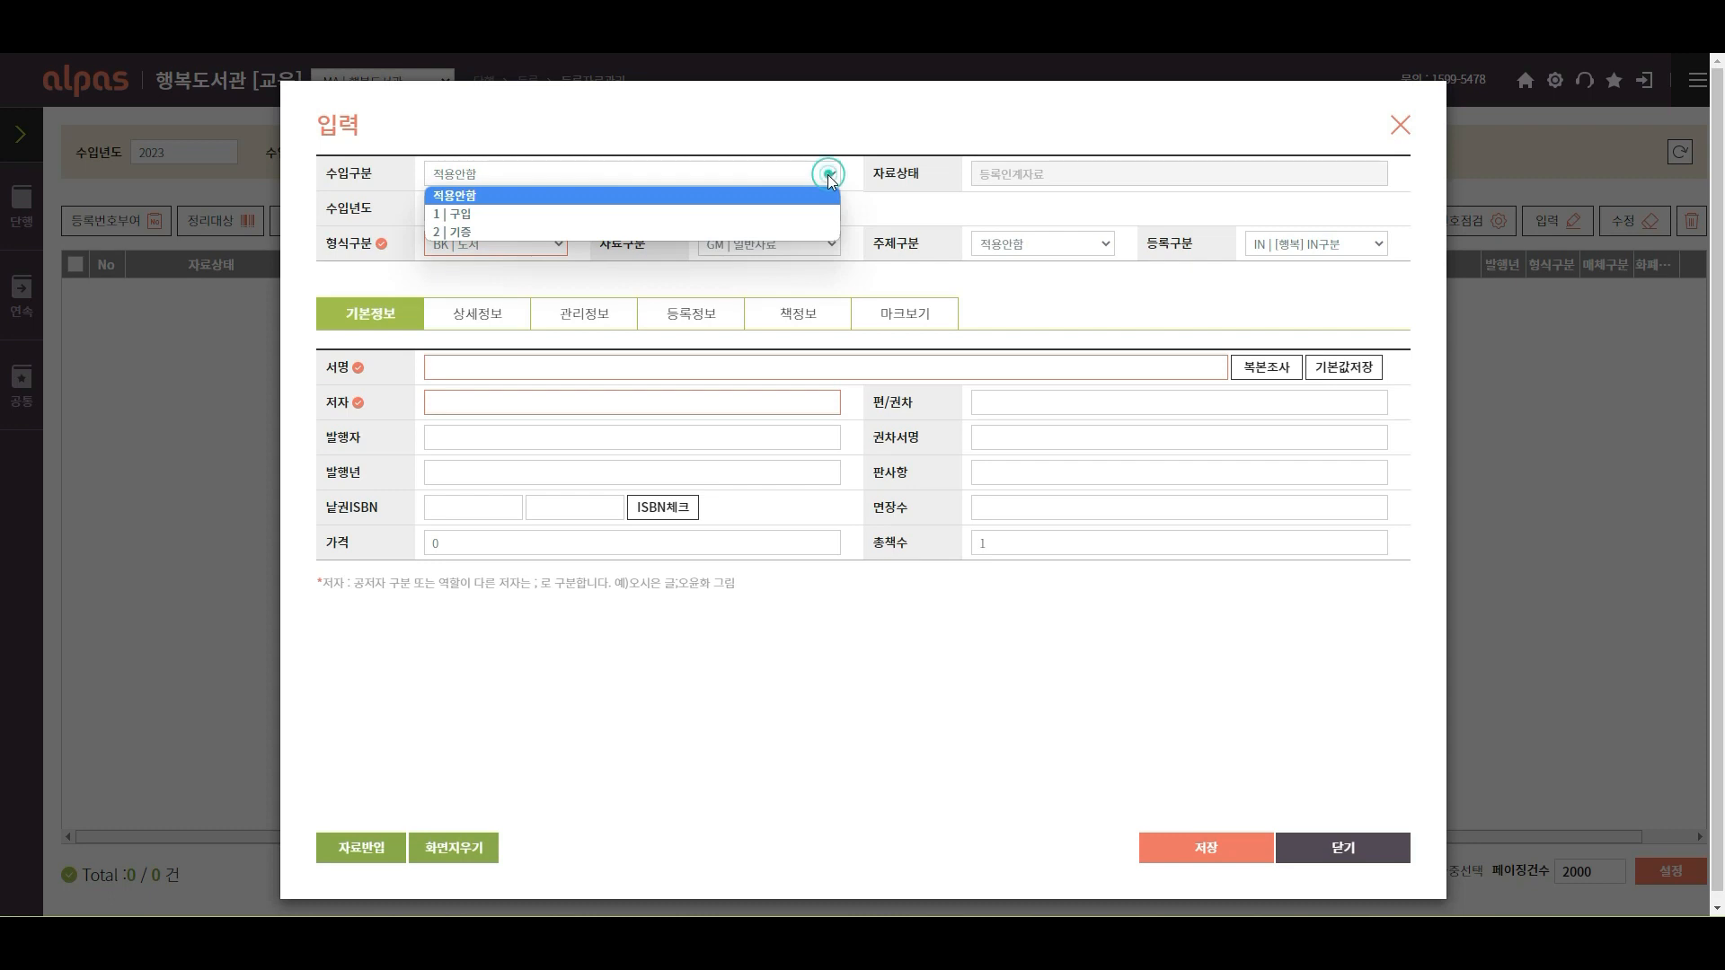
pyautogui.click(824, 213)
pyautogui.click(822, 209)
pyautogui.click(819, 320)
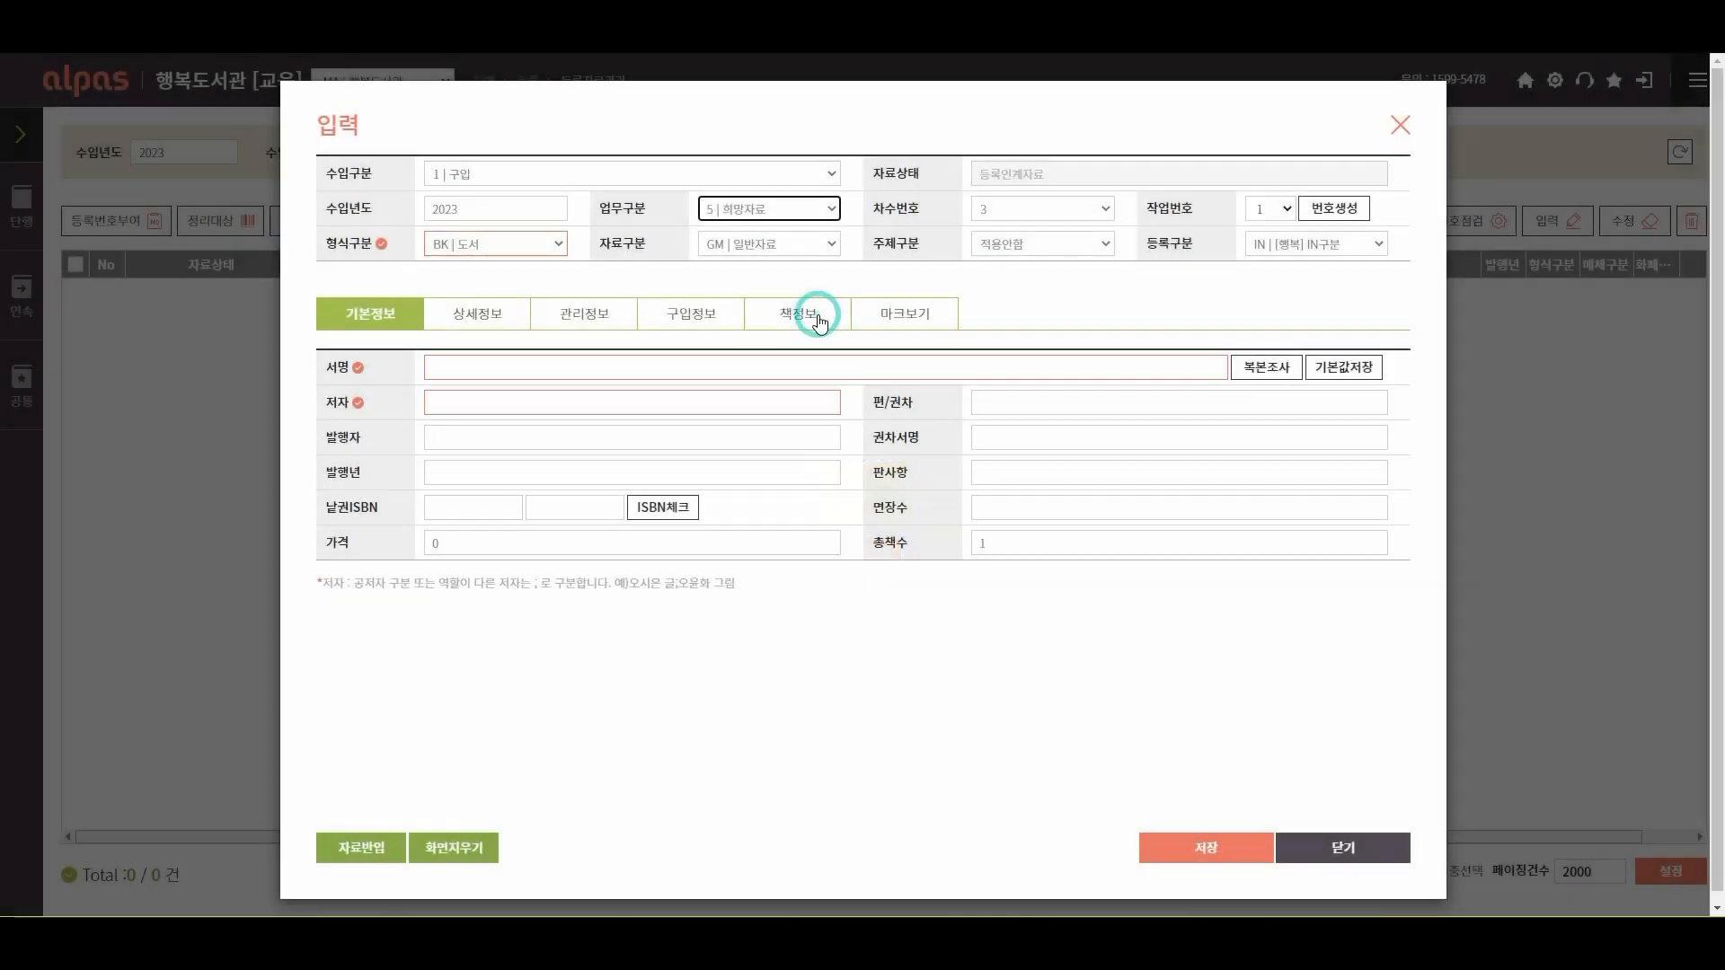
pyautogui.click(1107, 244)
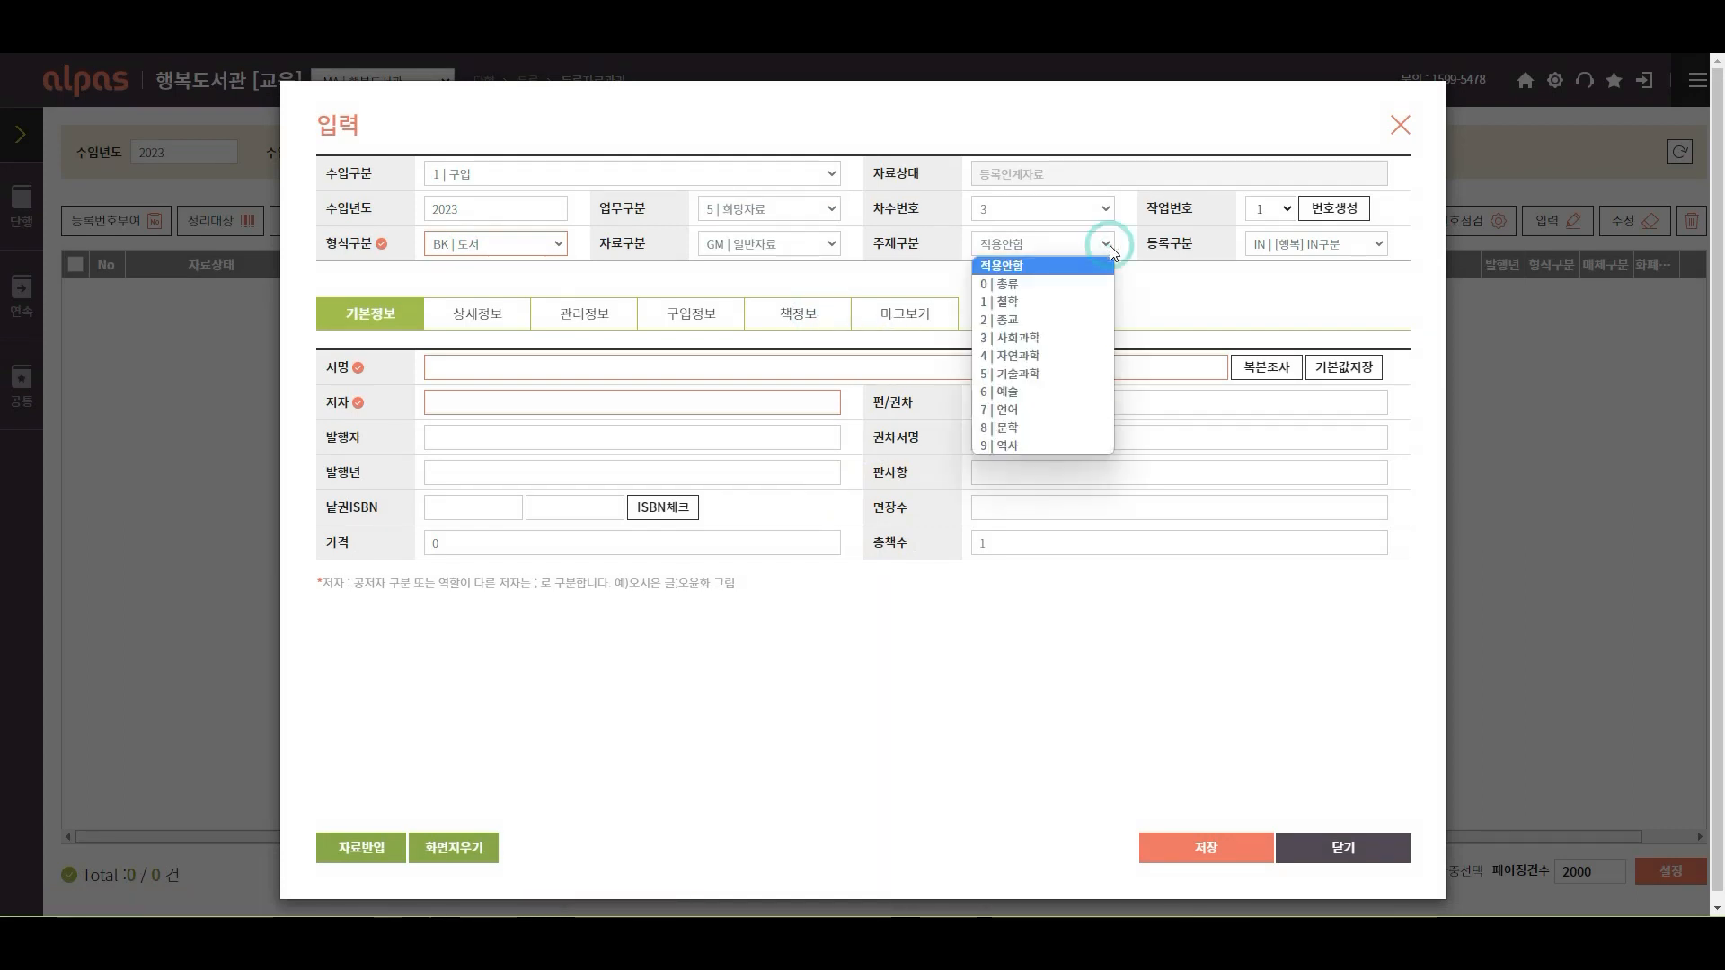
pyautogui.click(1094, 336)
# Enter the title 돈은 너로부터다 and the author's name in the basic information.
pyautogui.write('돈은 너로부터다')
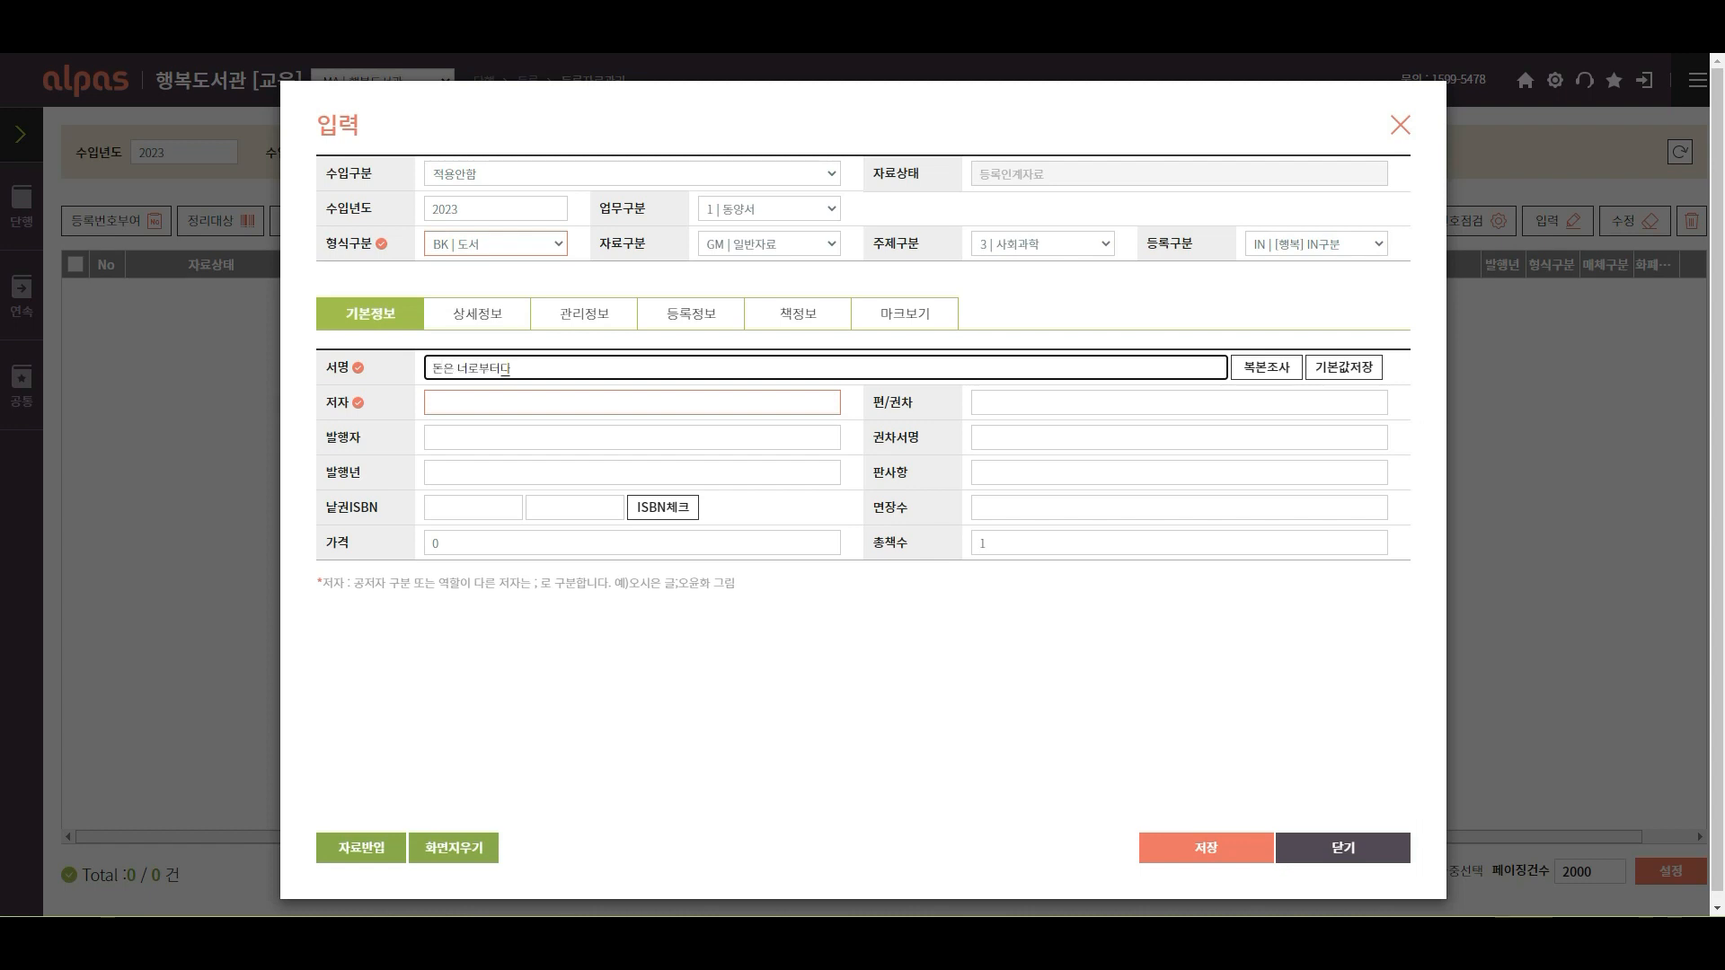
pyautogui.press('Tab')
pyautogui.press('Tab')
pyautogui.press('Tab')
pyautogui.write('기ㅁ종브')
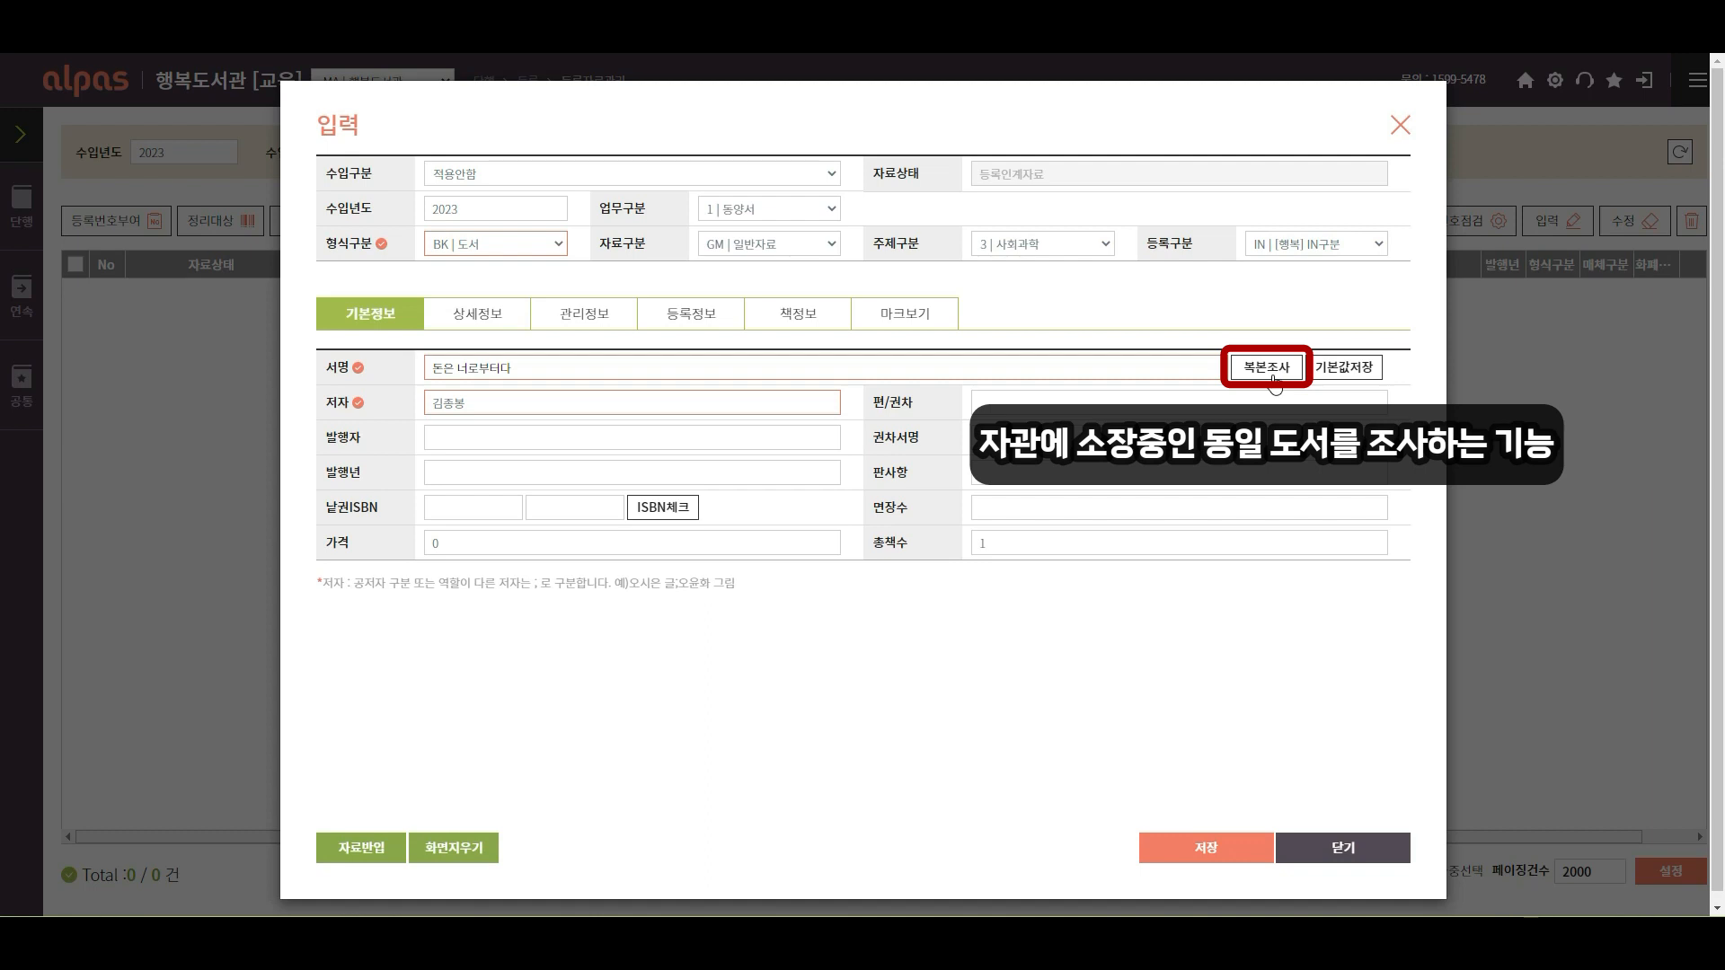
# Run a duplicate check (복본조사) on the title and examine the matching copy's MARC details.
pyautogui.click(1267, 369)
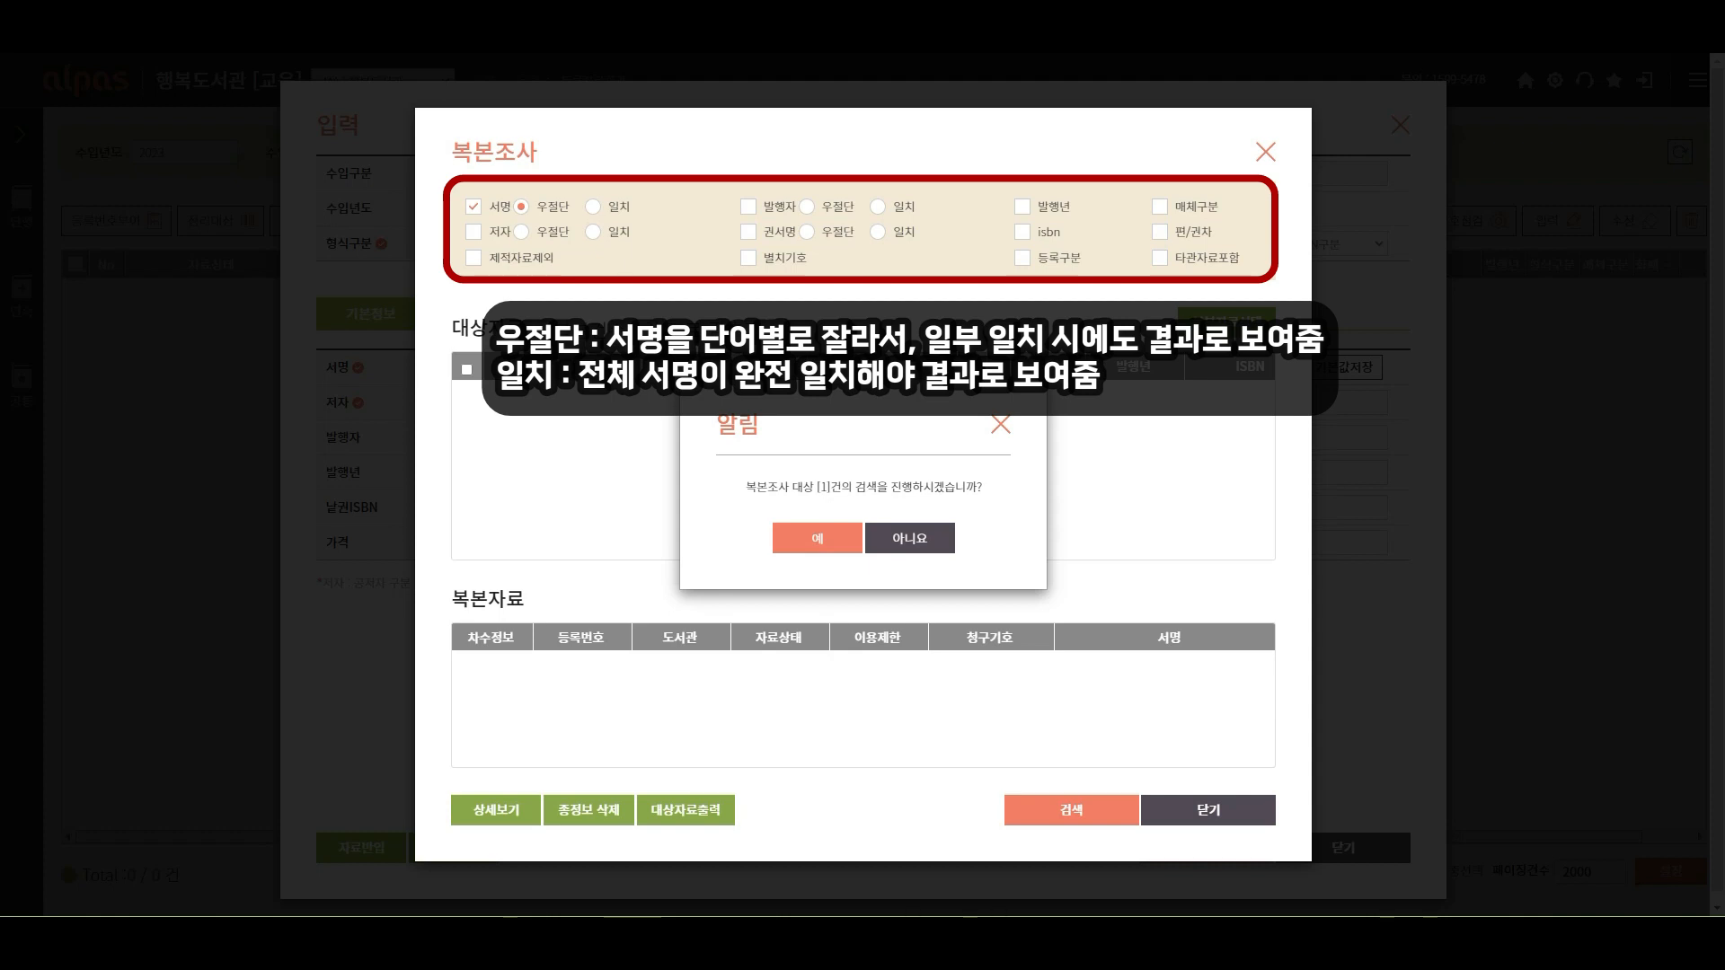
pyautogui.click(808, 543)
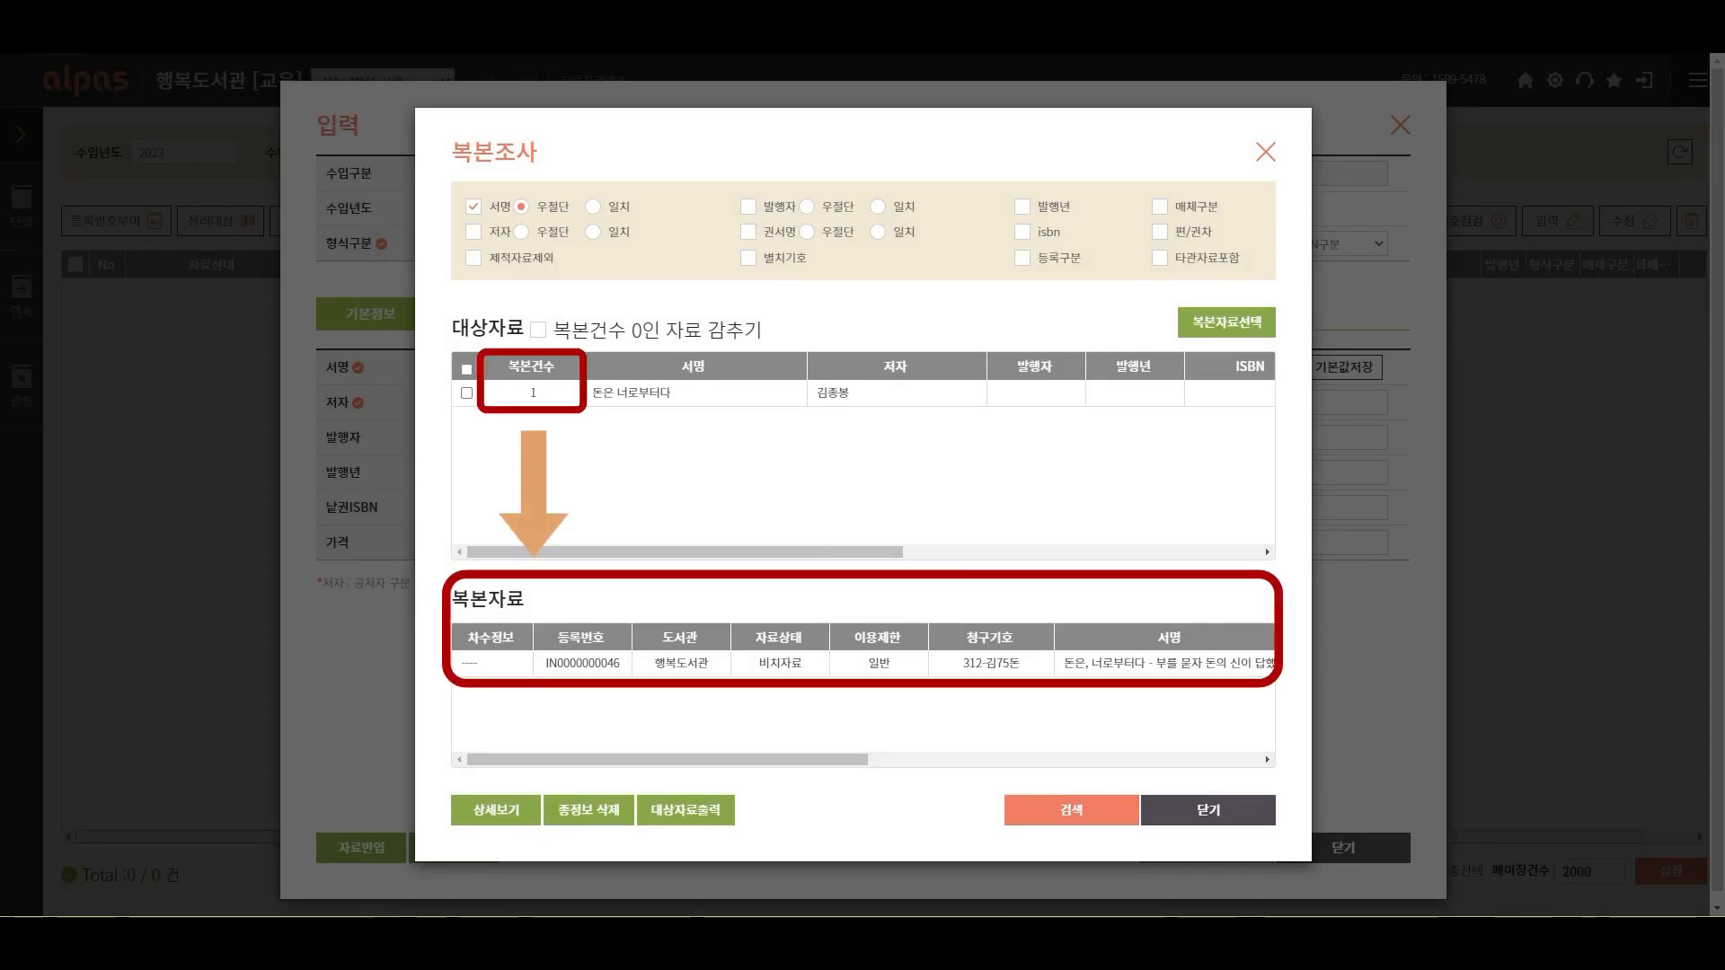
pyautogui.click(566, 663)
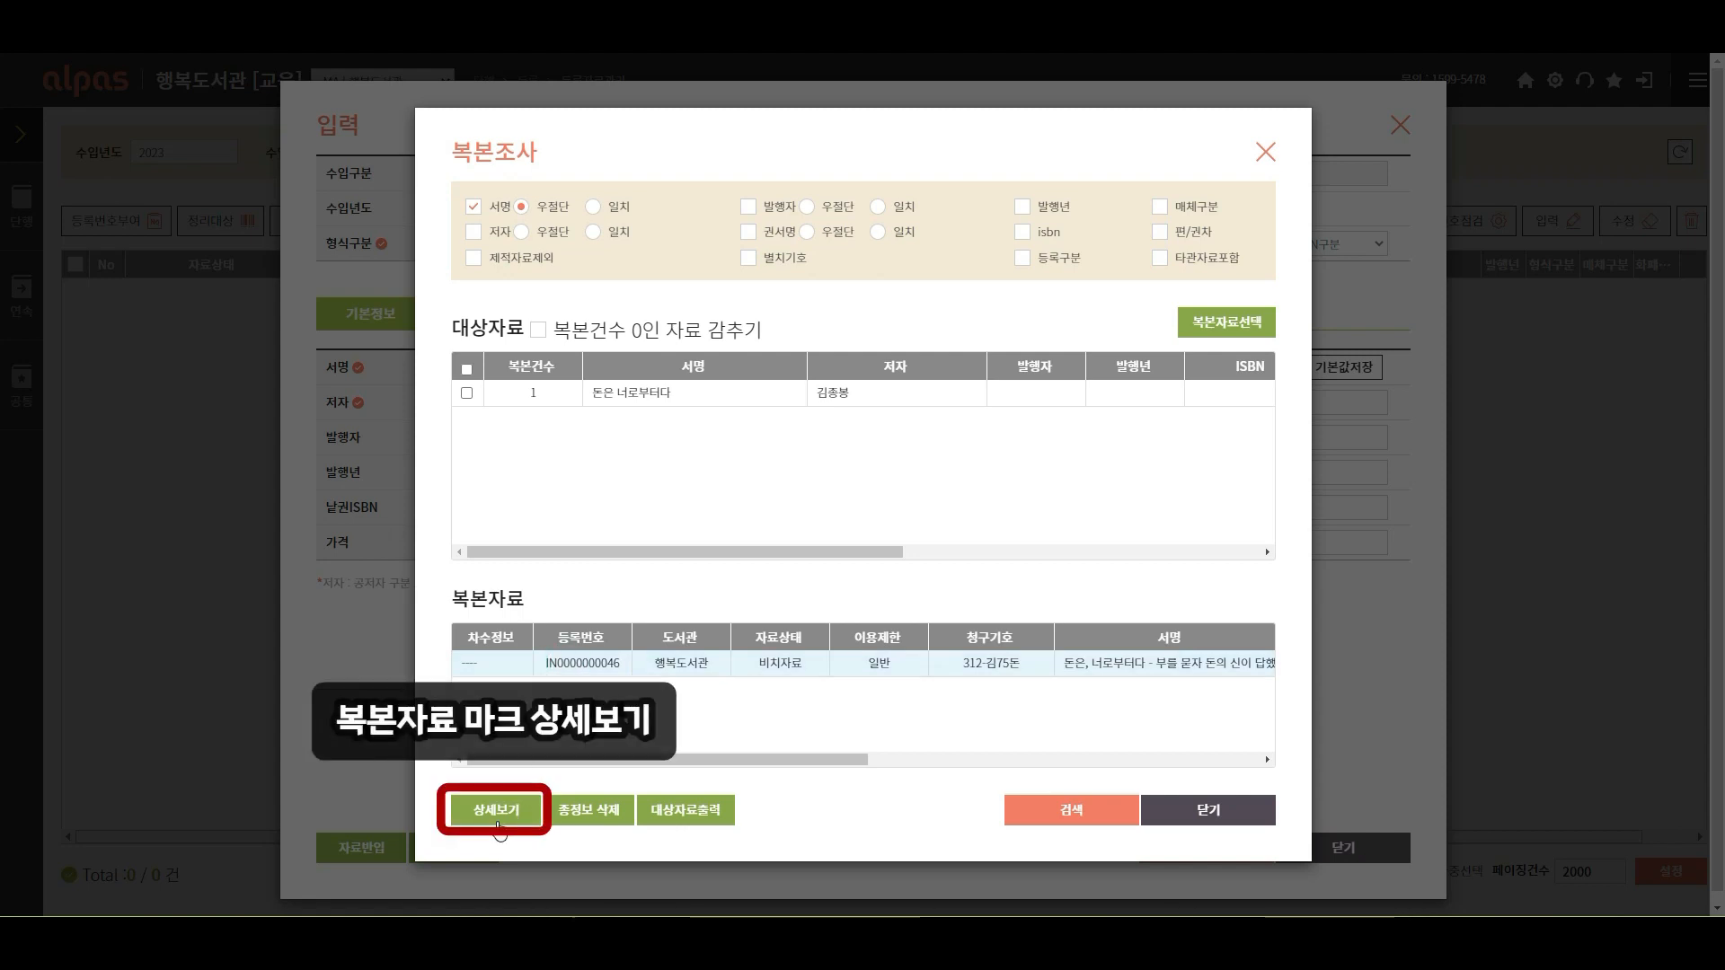
pyautogui.click(499, 822)
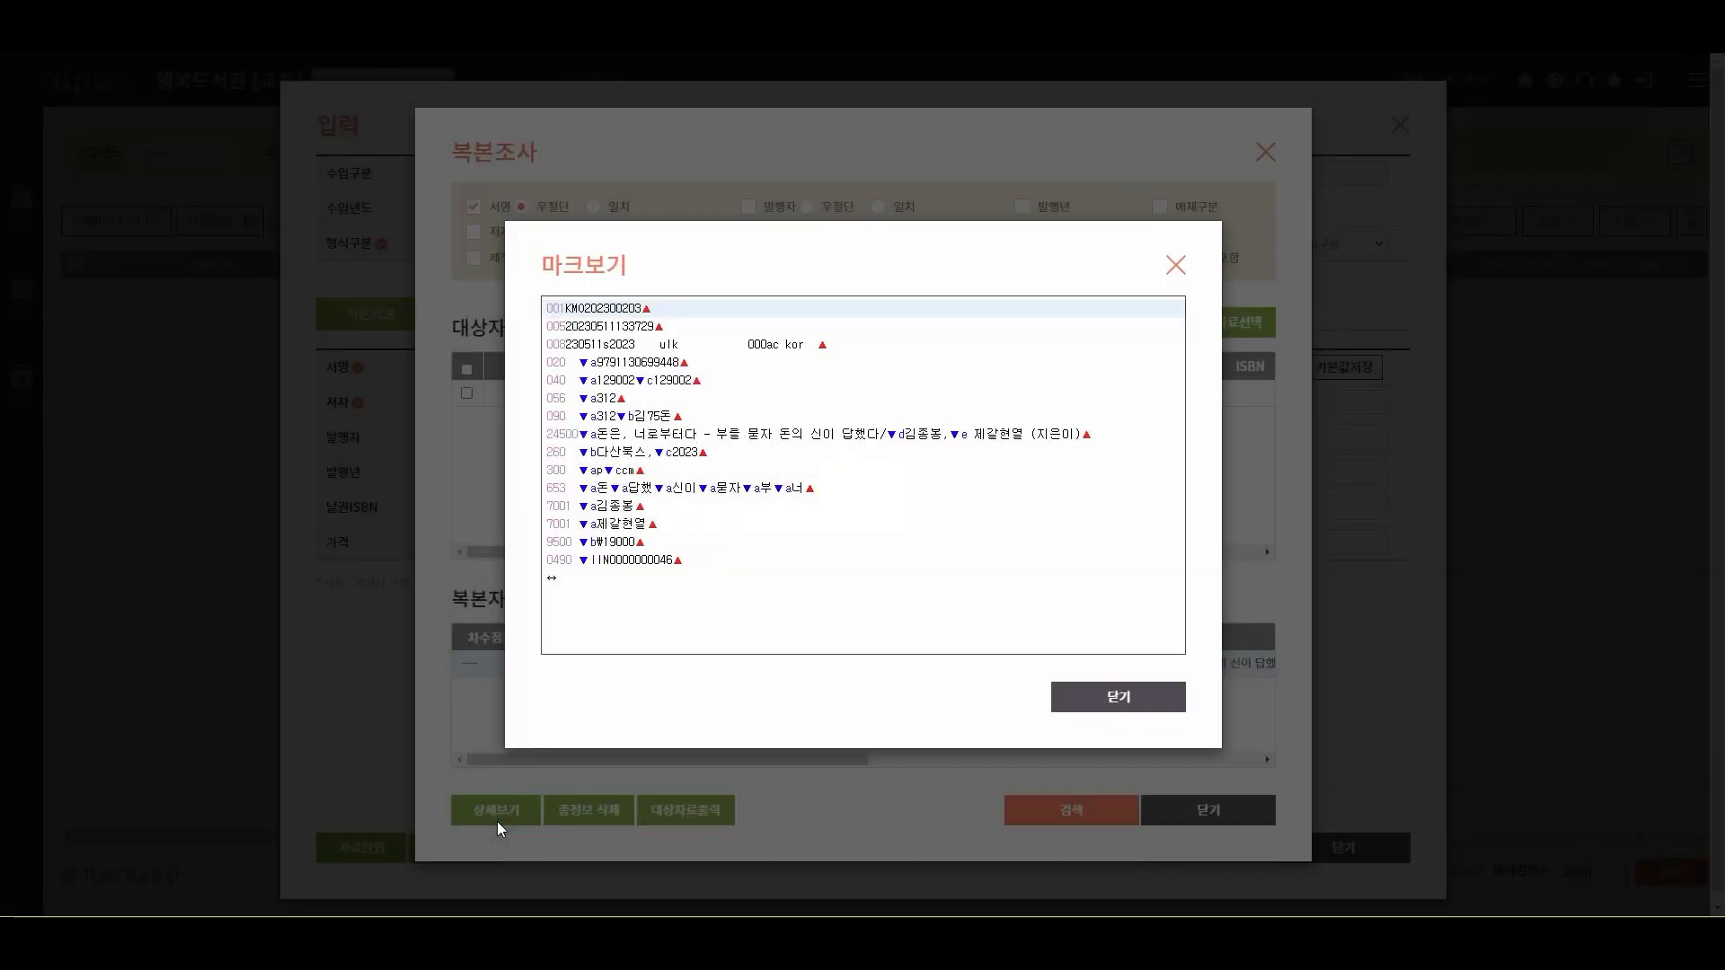
pyautogui.click(1109, 708)
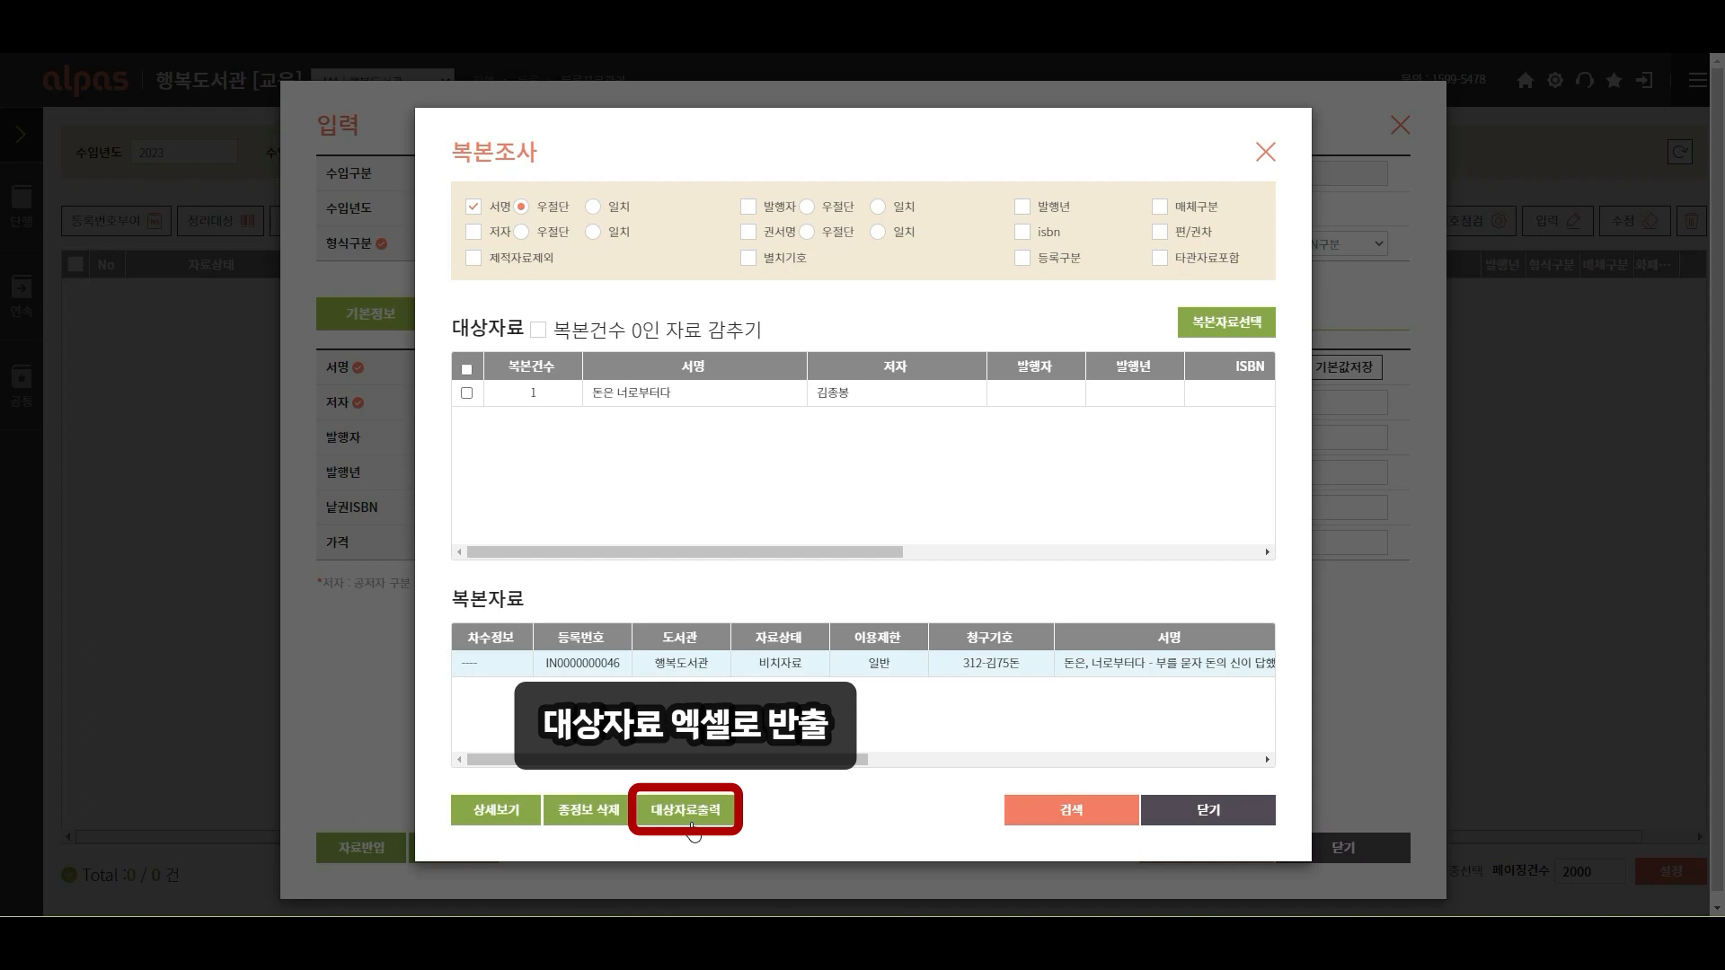
pyautogui.click(1218, 819)
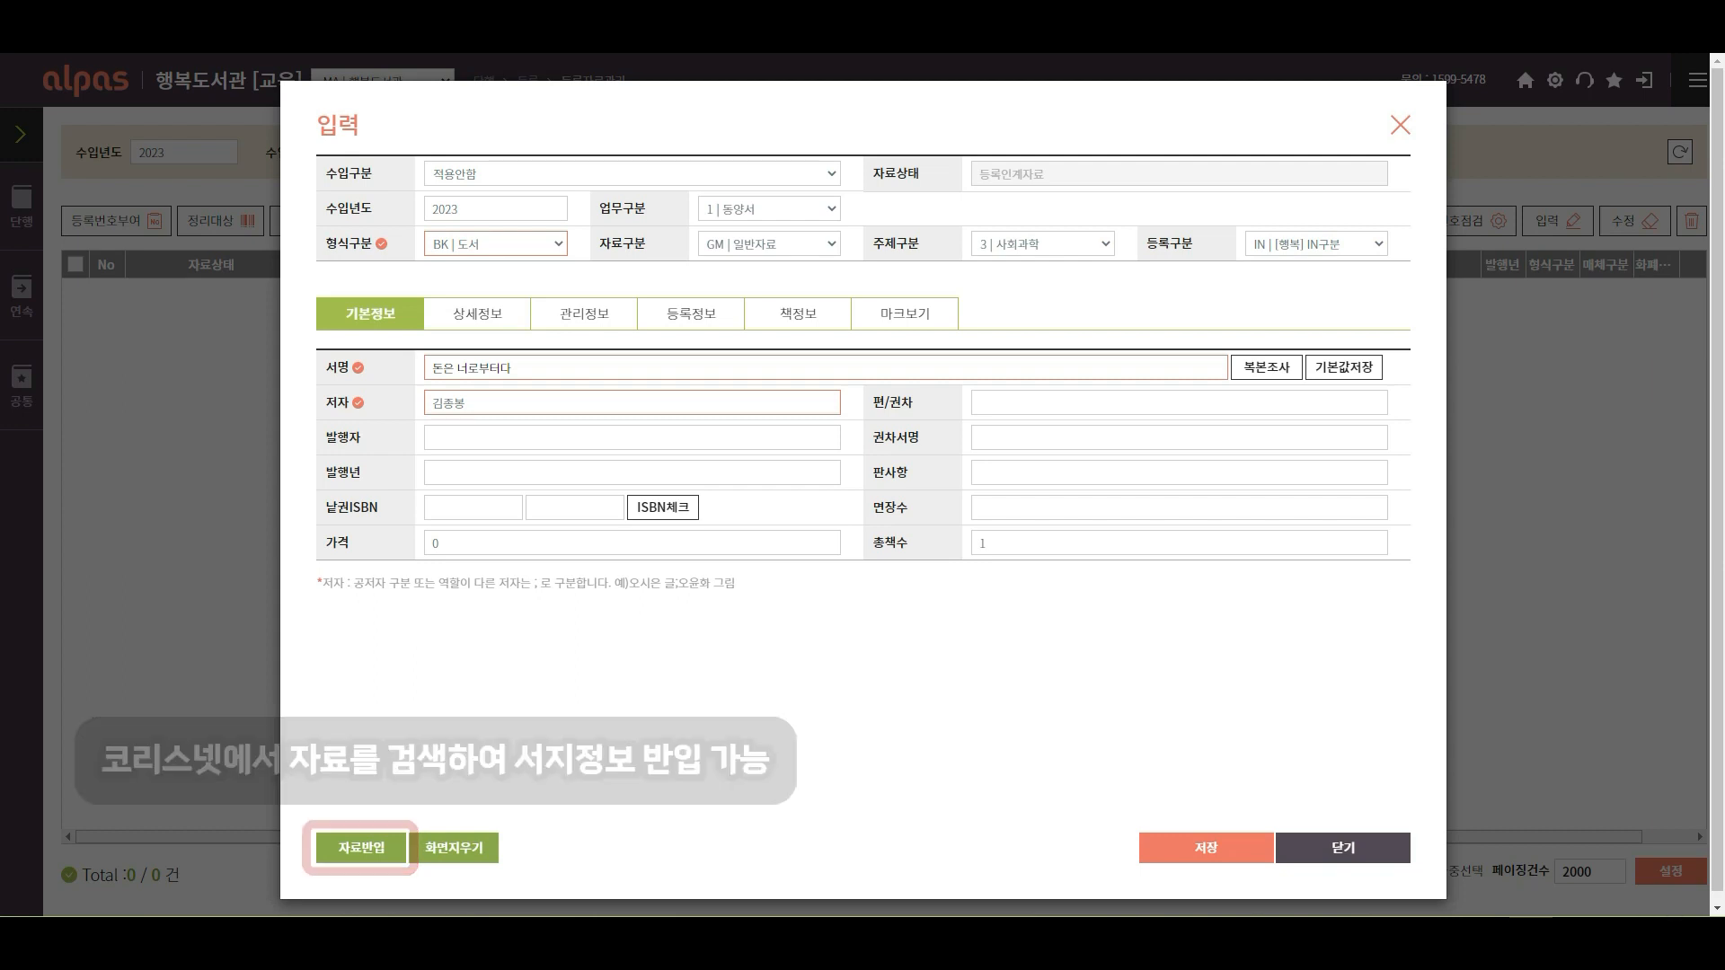
# Search the bibliographic data for 돈은 너로부터다 and import the 다산북스 record into the entry.
pyautogui.click(355, 859)
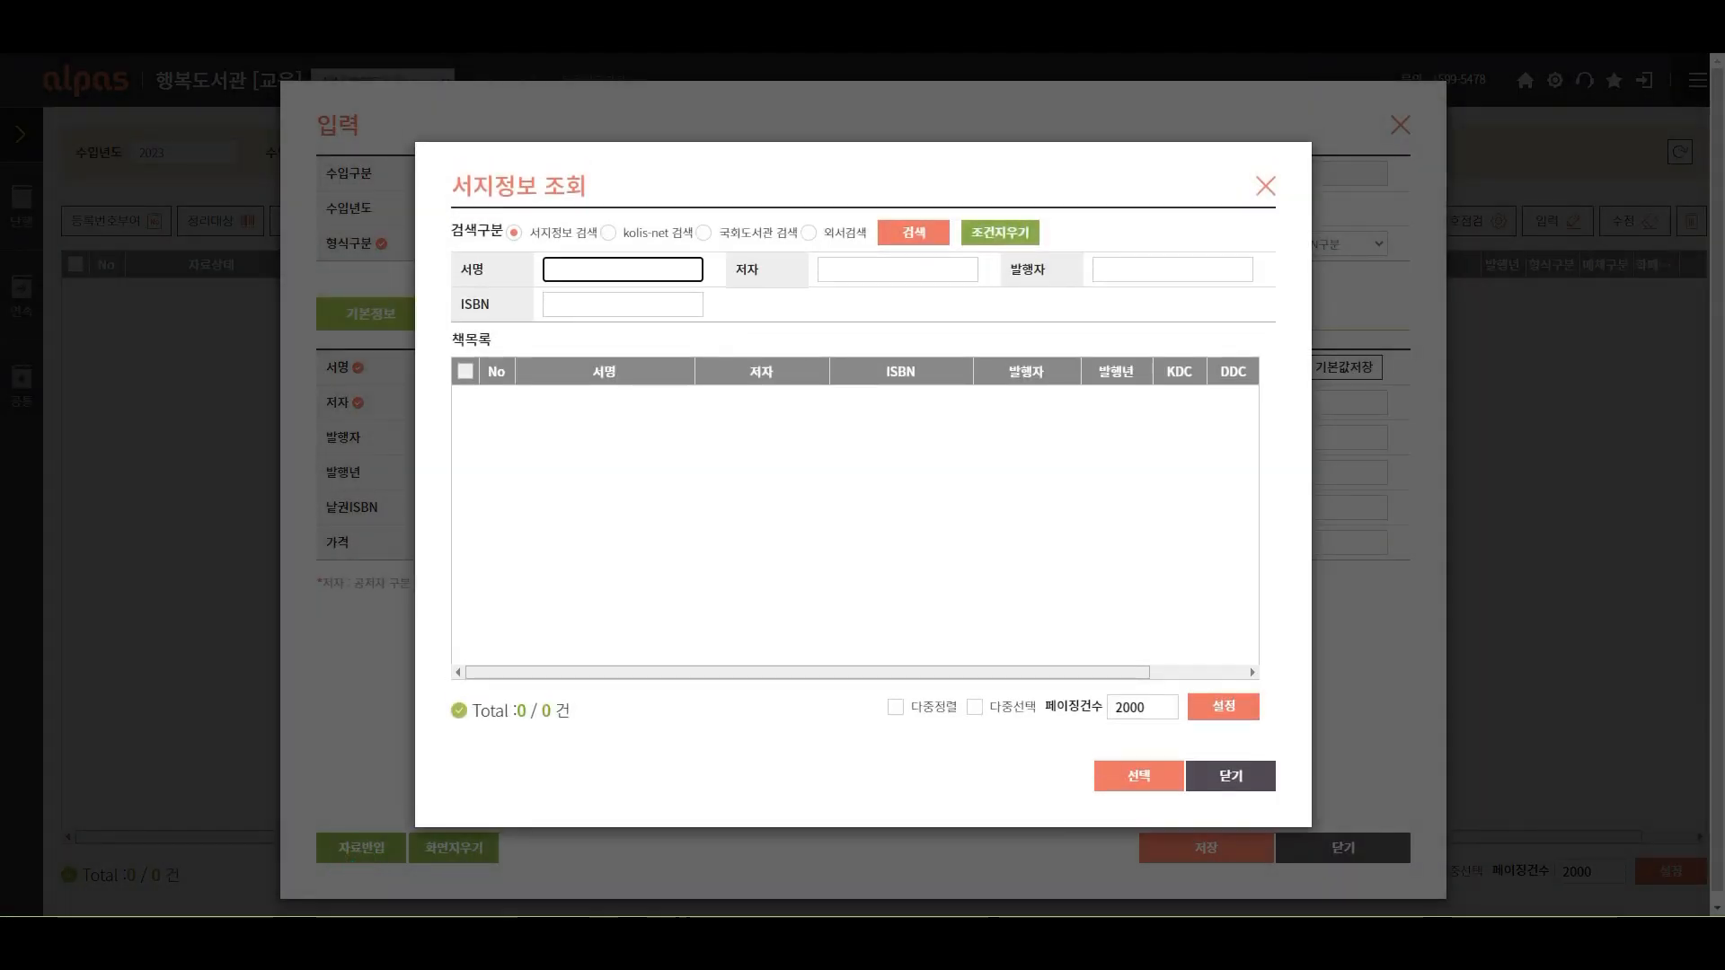
pyautogui.write('돈은 너롭')
pyautogui.write('부터다')
pyautogui.press('Return')
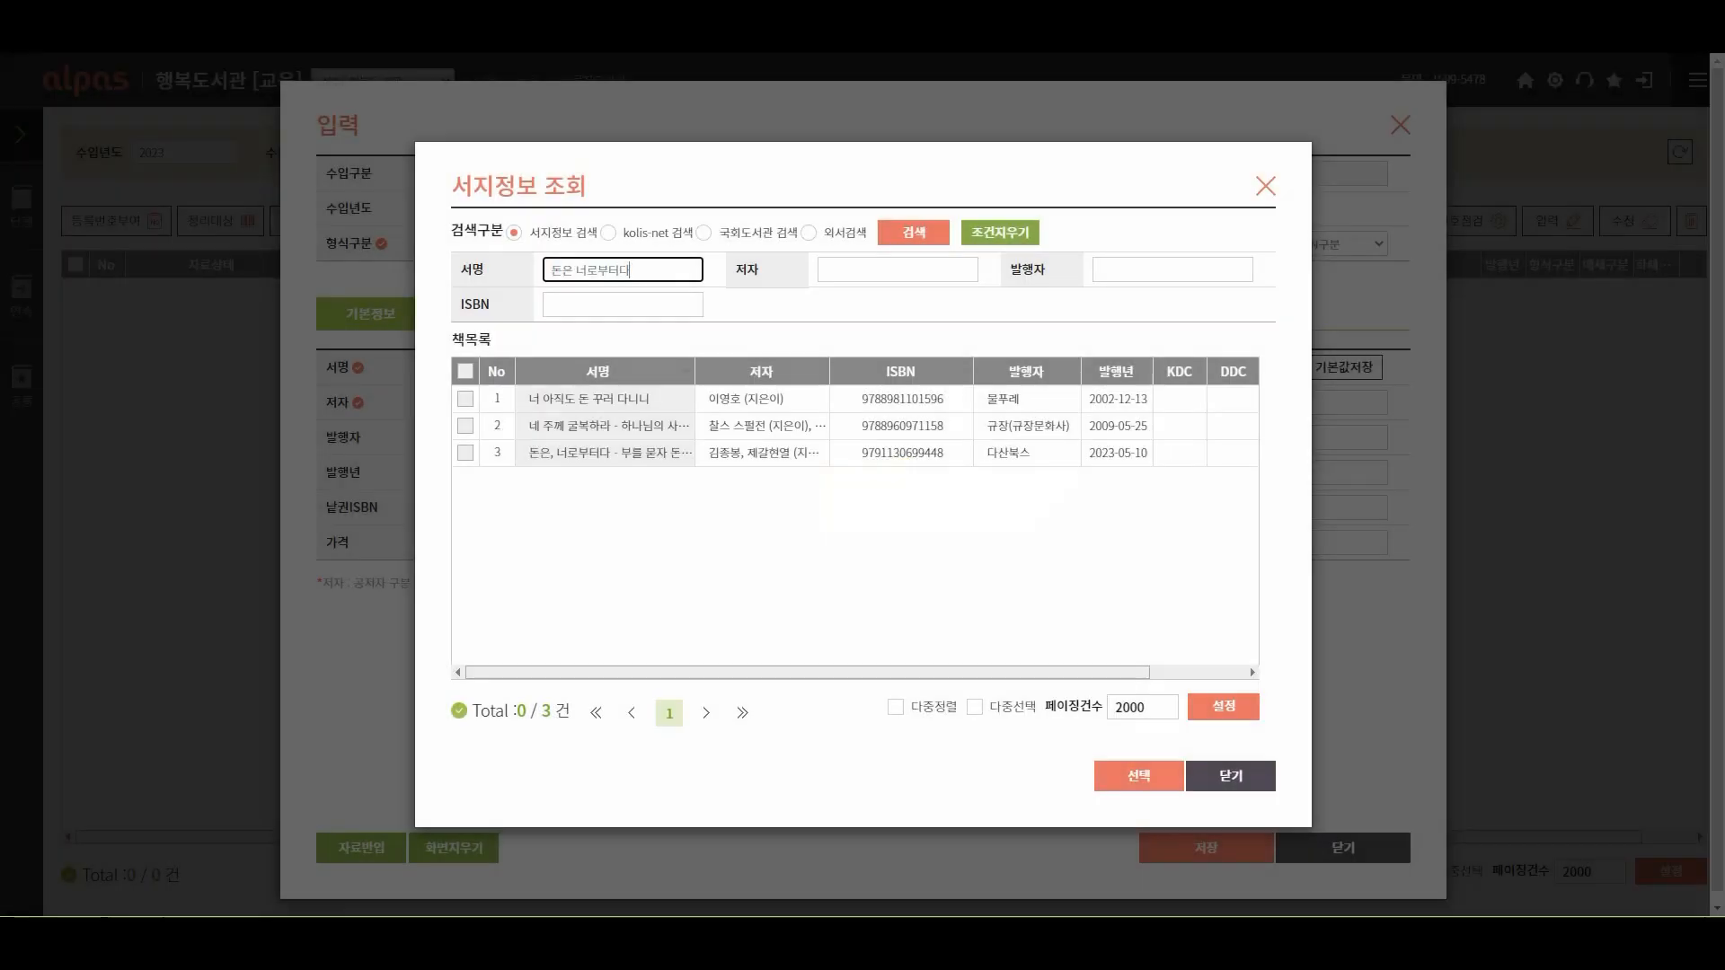
pyautogui.click(463, 459)
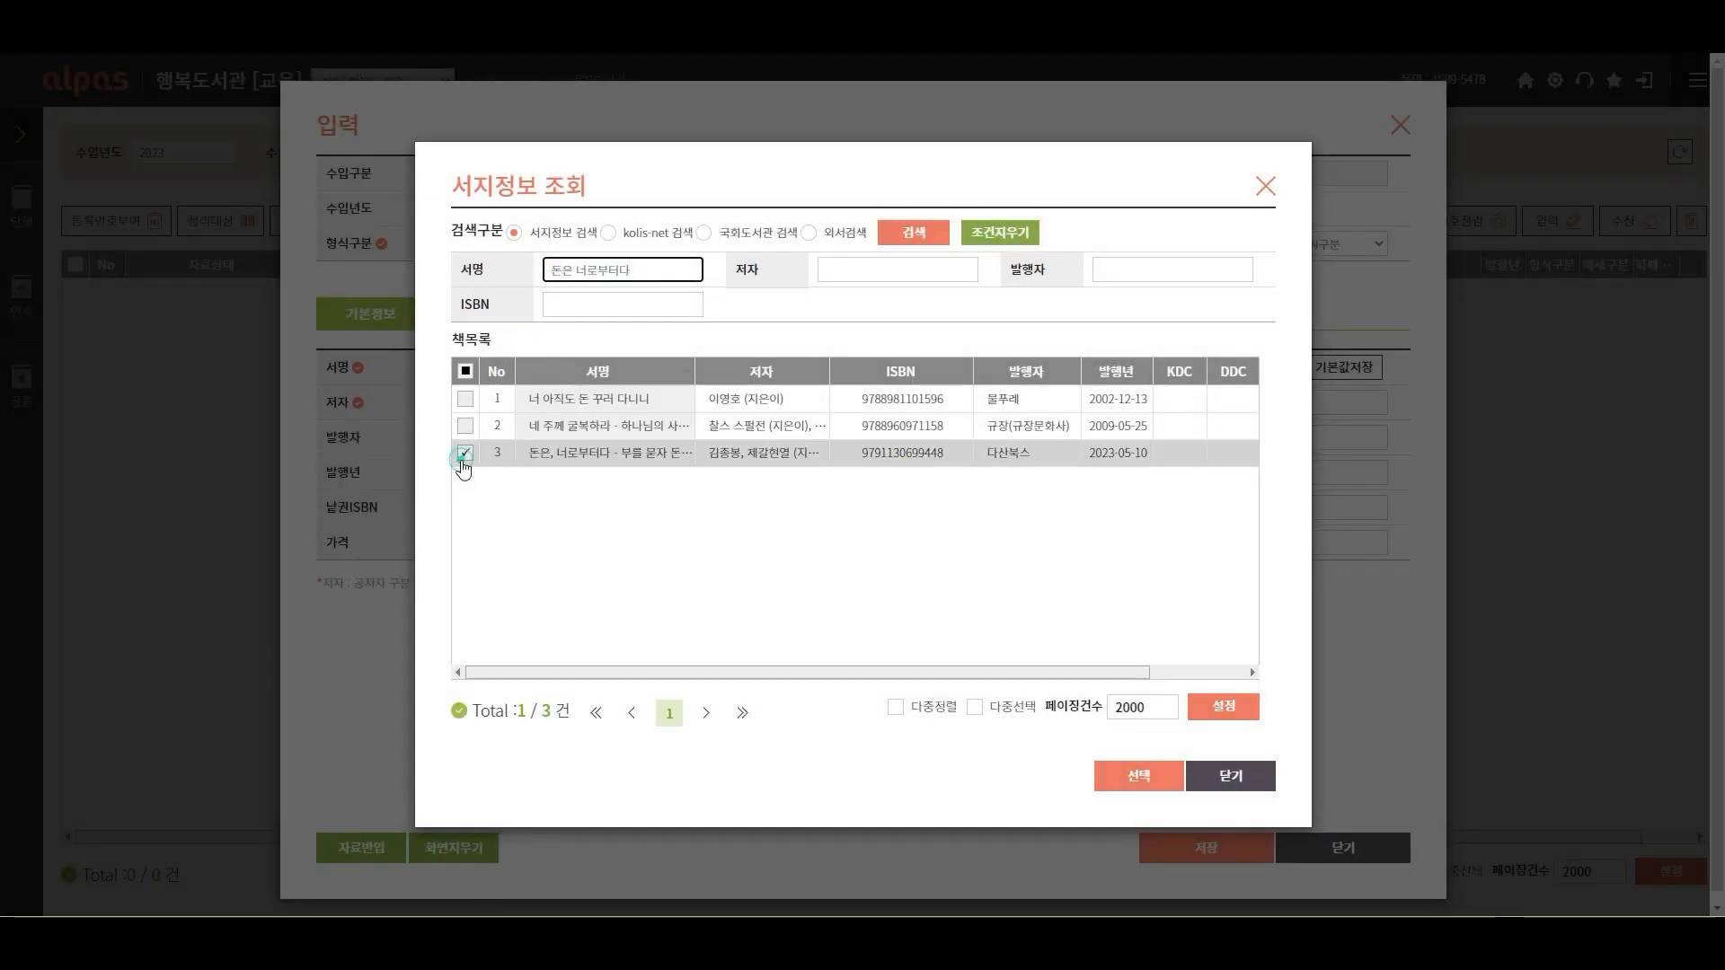
pyautogui.click(1110, 777)
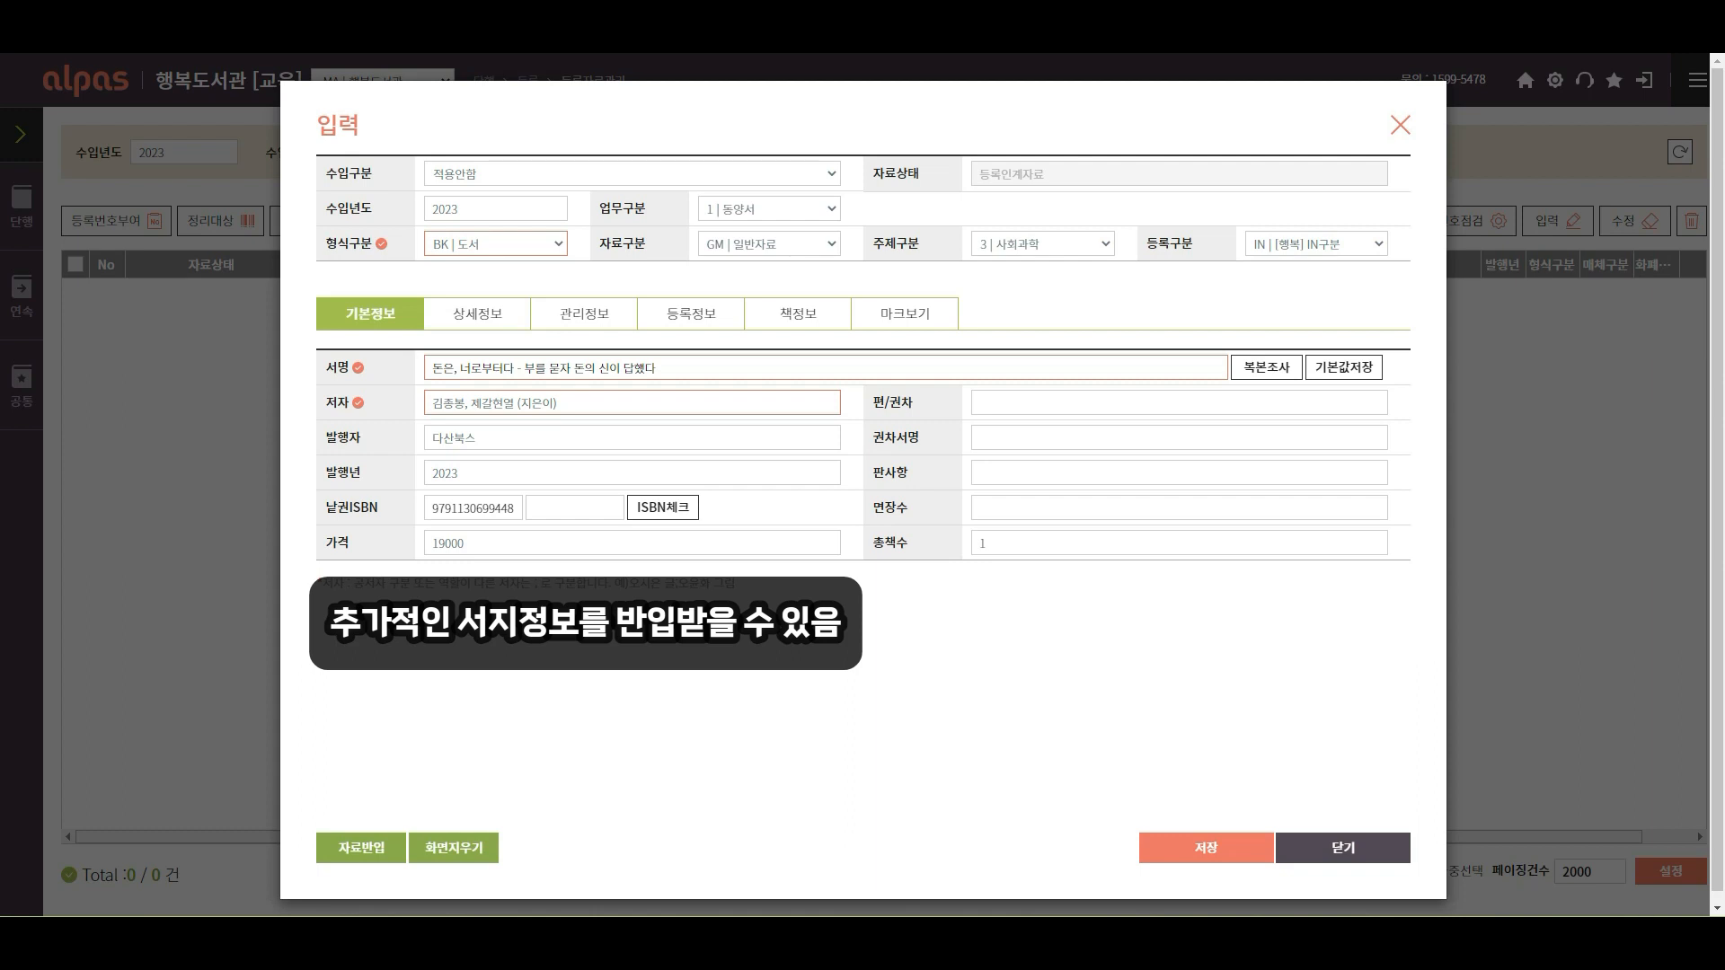
# Review the entry's detailed, management, registration, book and MARC information, and save the record.
pyautogui.click(477, 324)
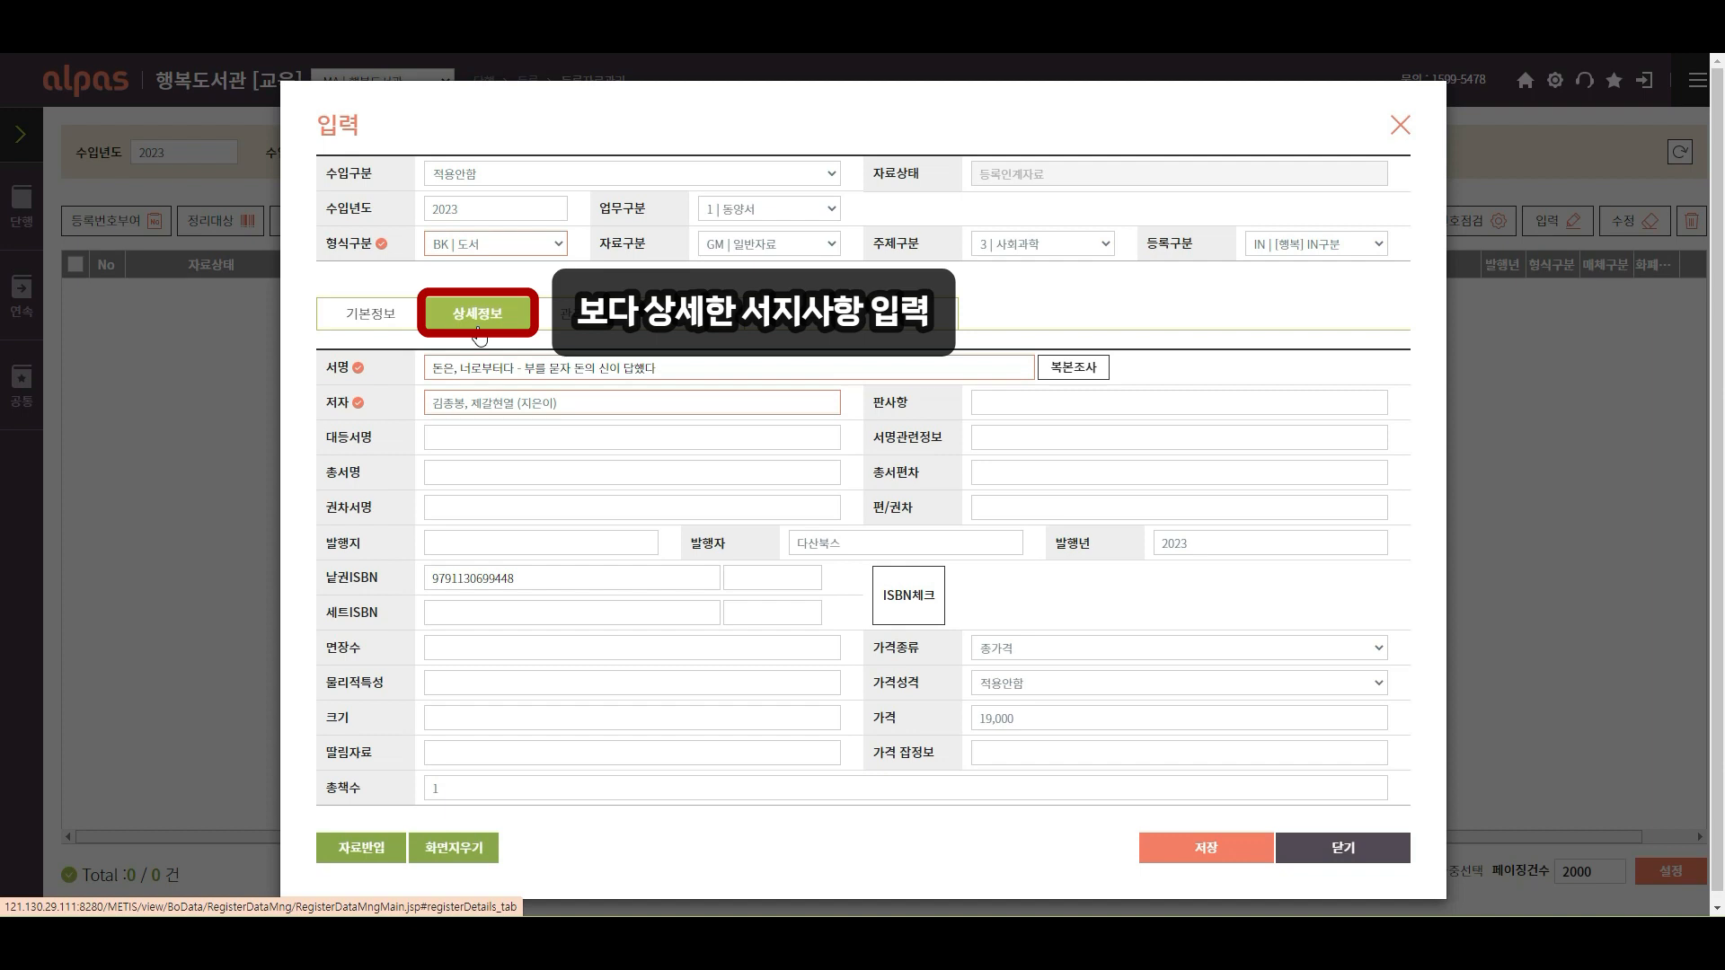
pyautogui.click(589, 326)
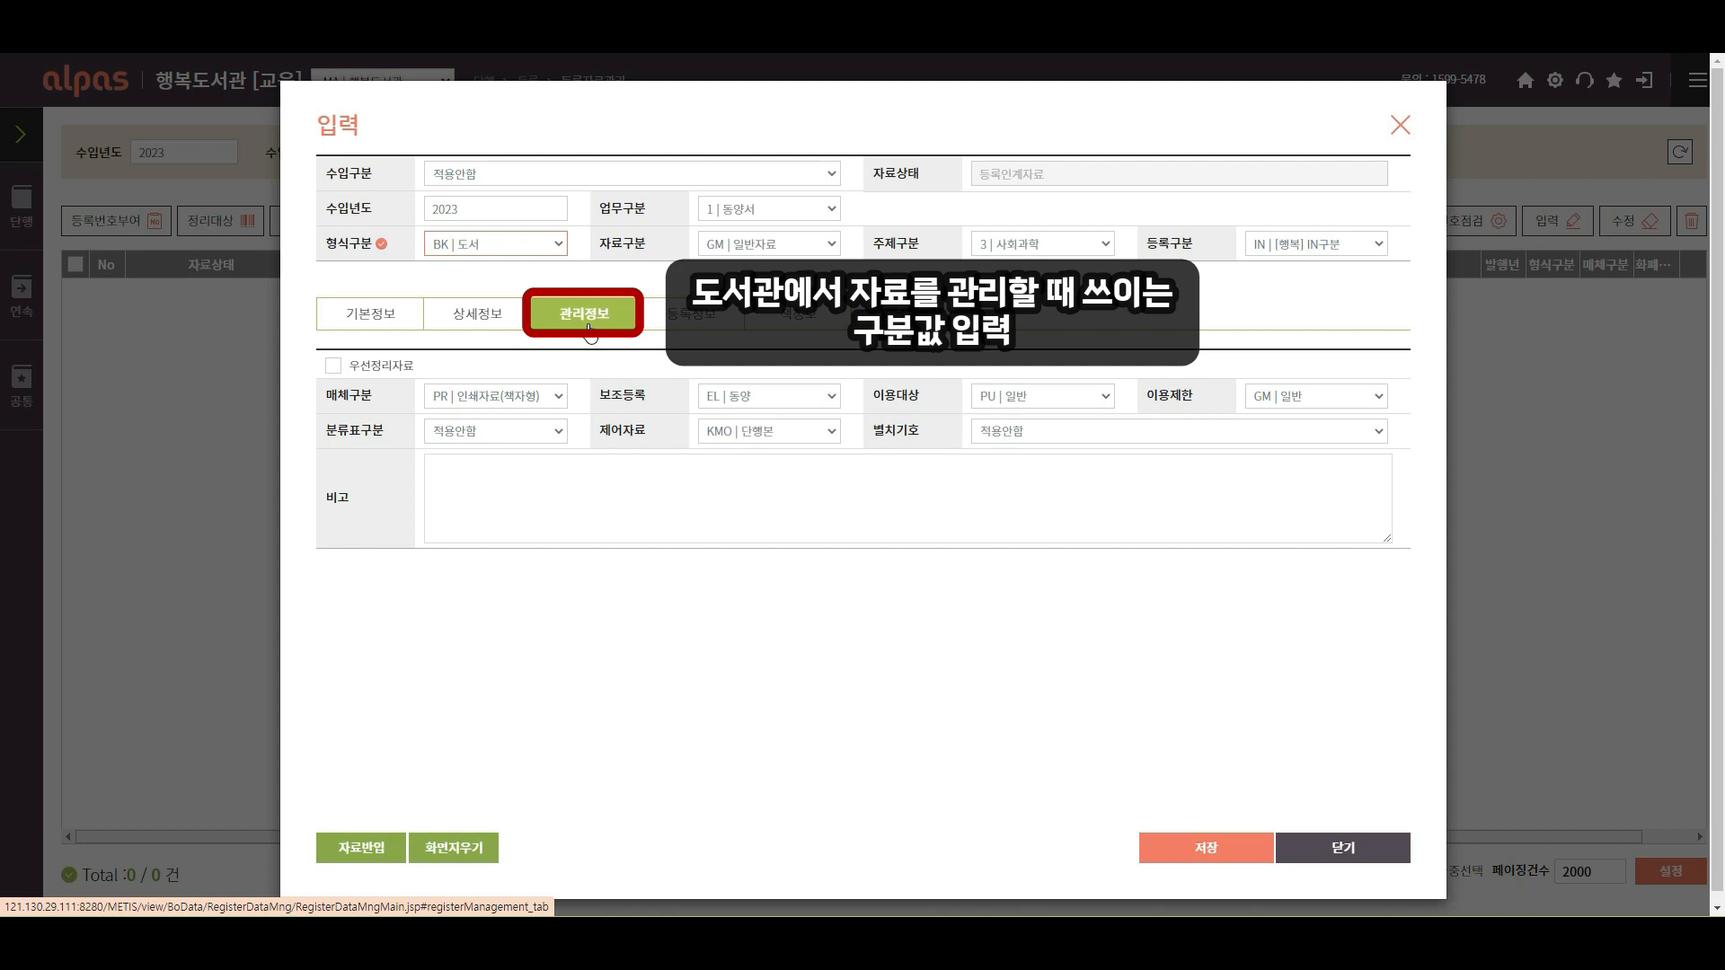
pyautogui.click(687, 328)
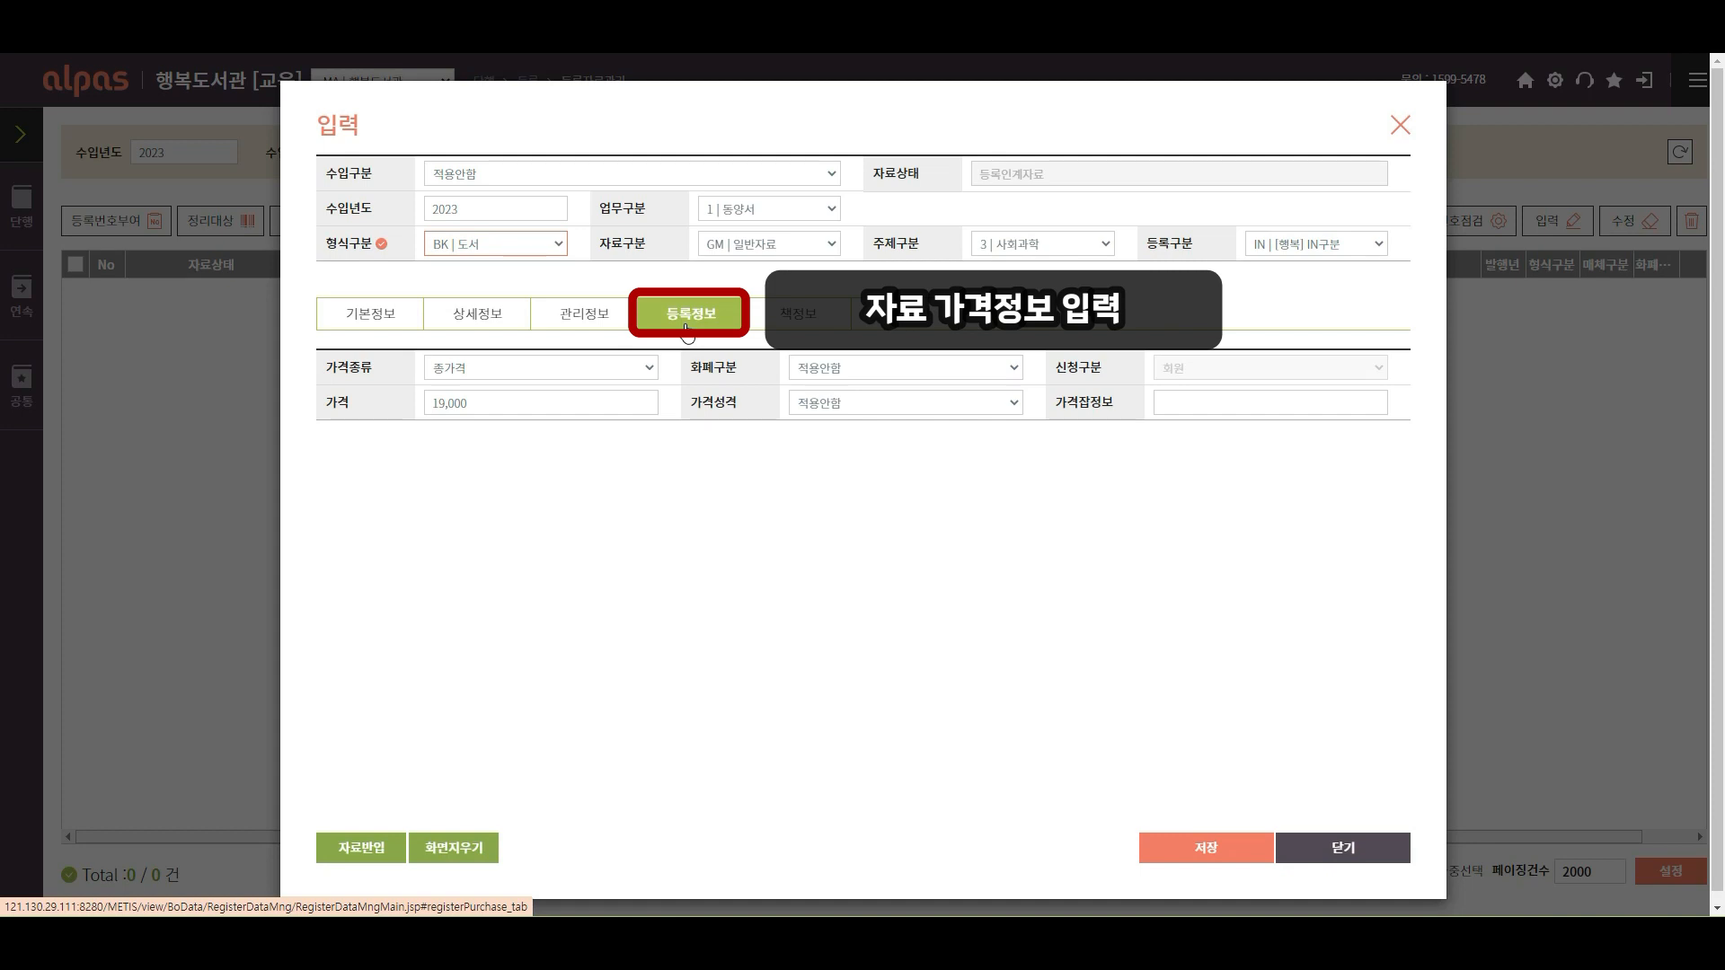
pyautogui.click(798, 328)
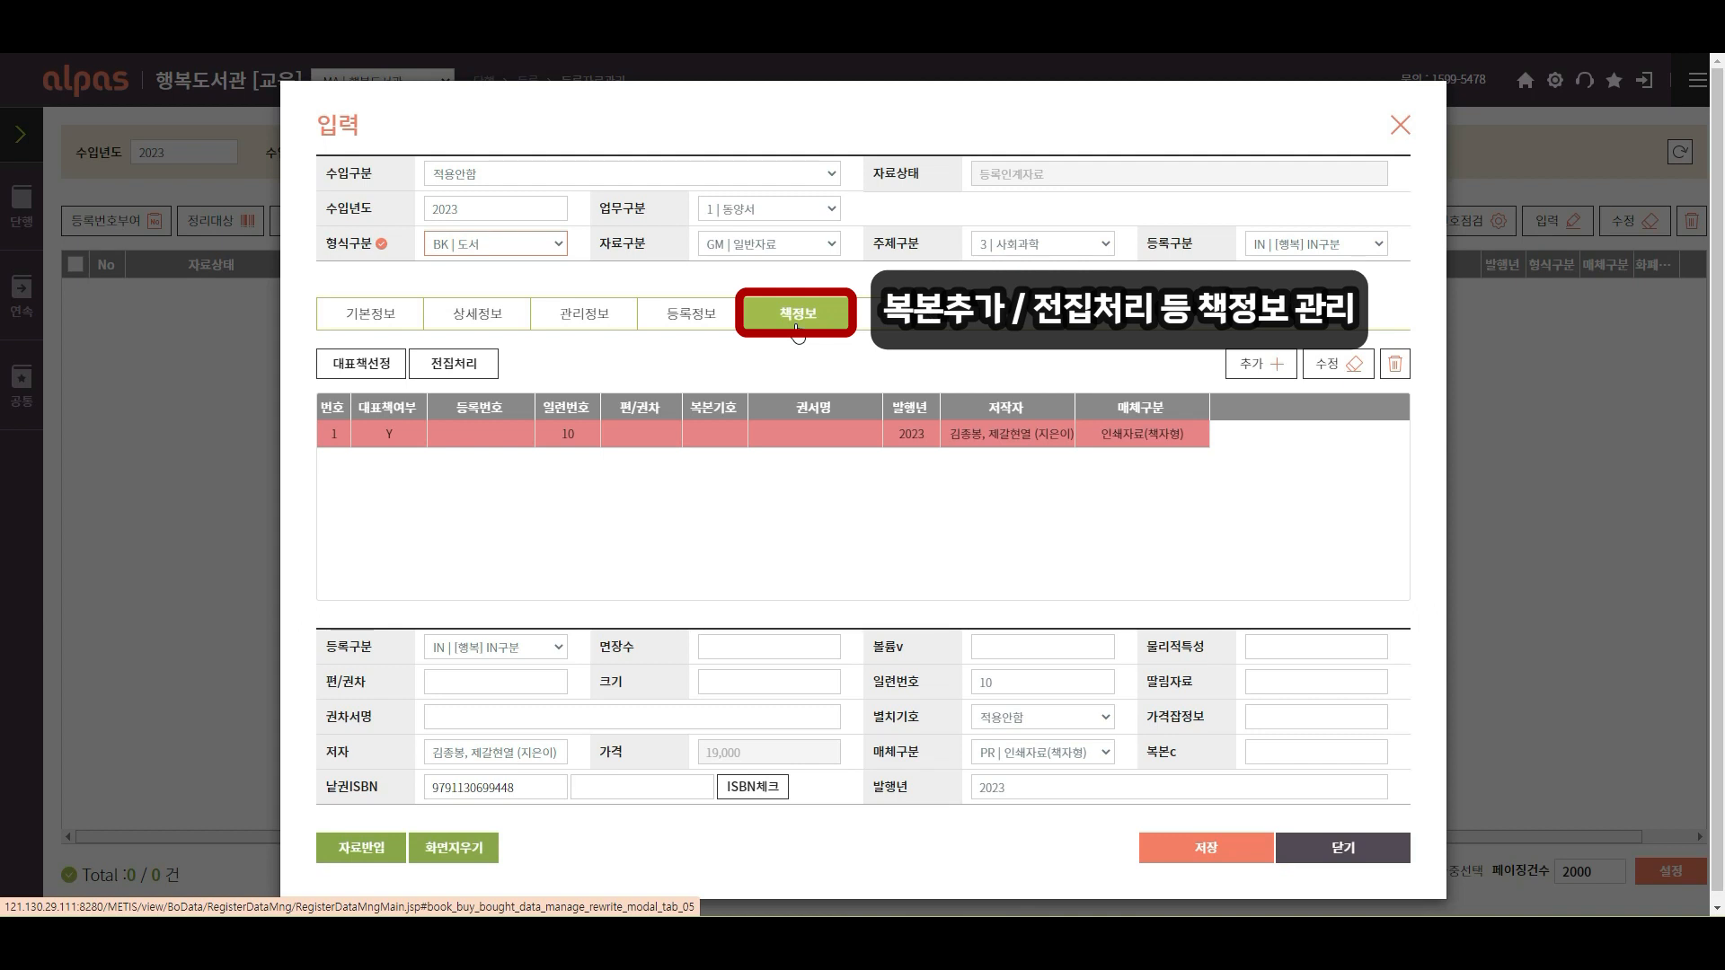
pyautogui.click(905, 326)
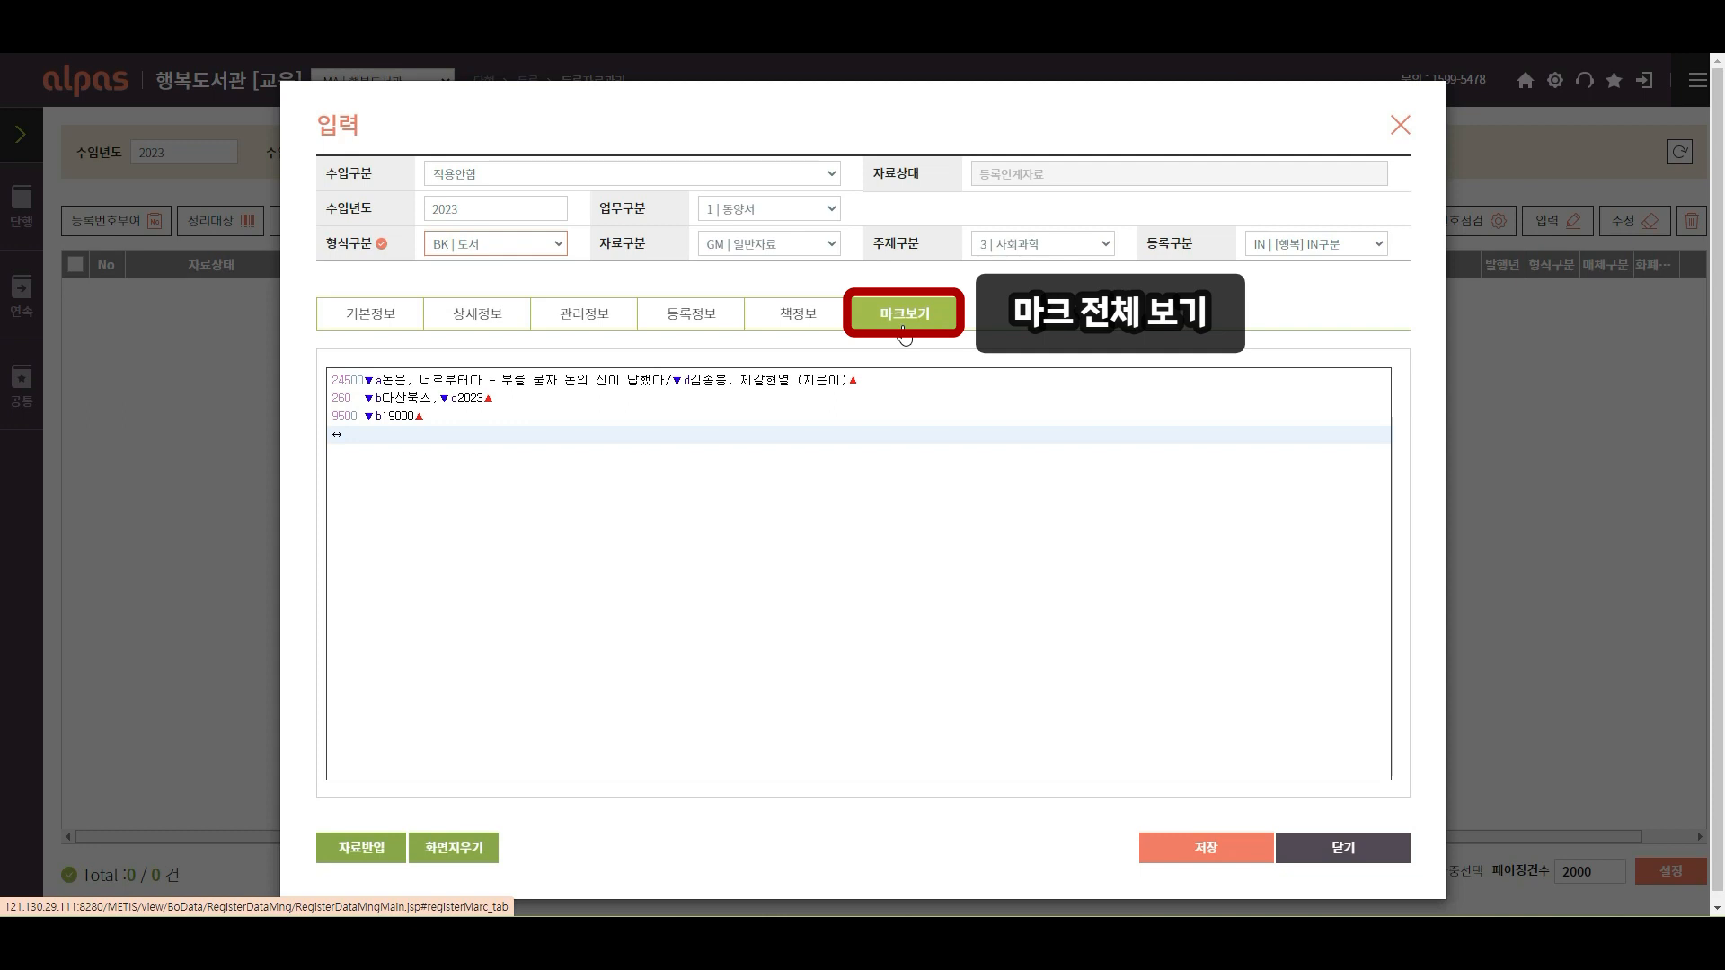
pyautogui.click(1210, 863)
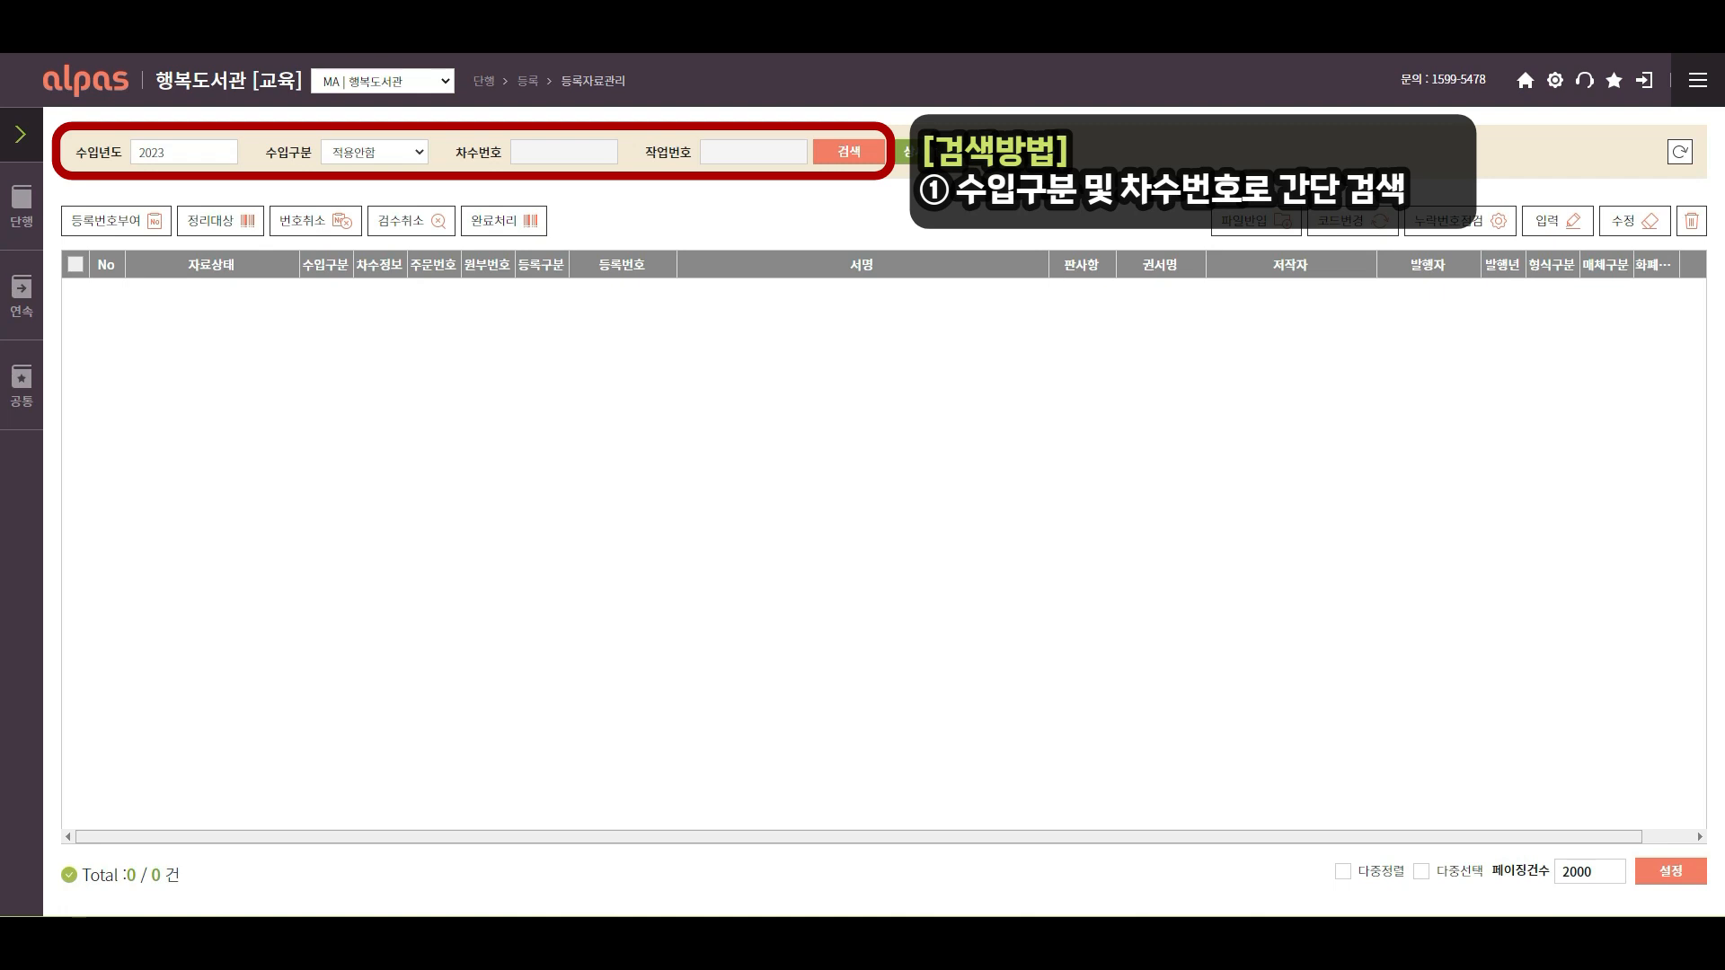
# Search the registered materials with acquisition type 1 | 구입 and batch number (차수번호) 15.
pyautogui.click(416, 151)
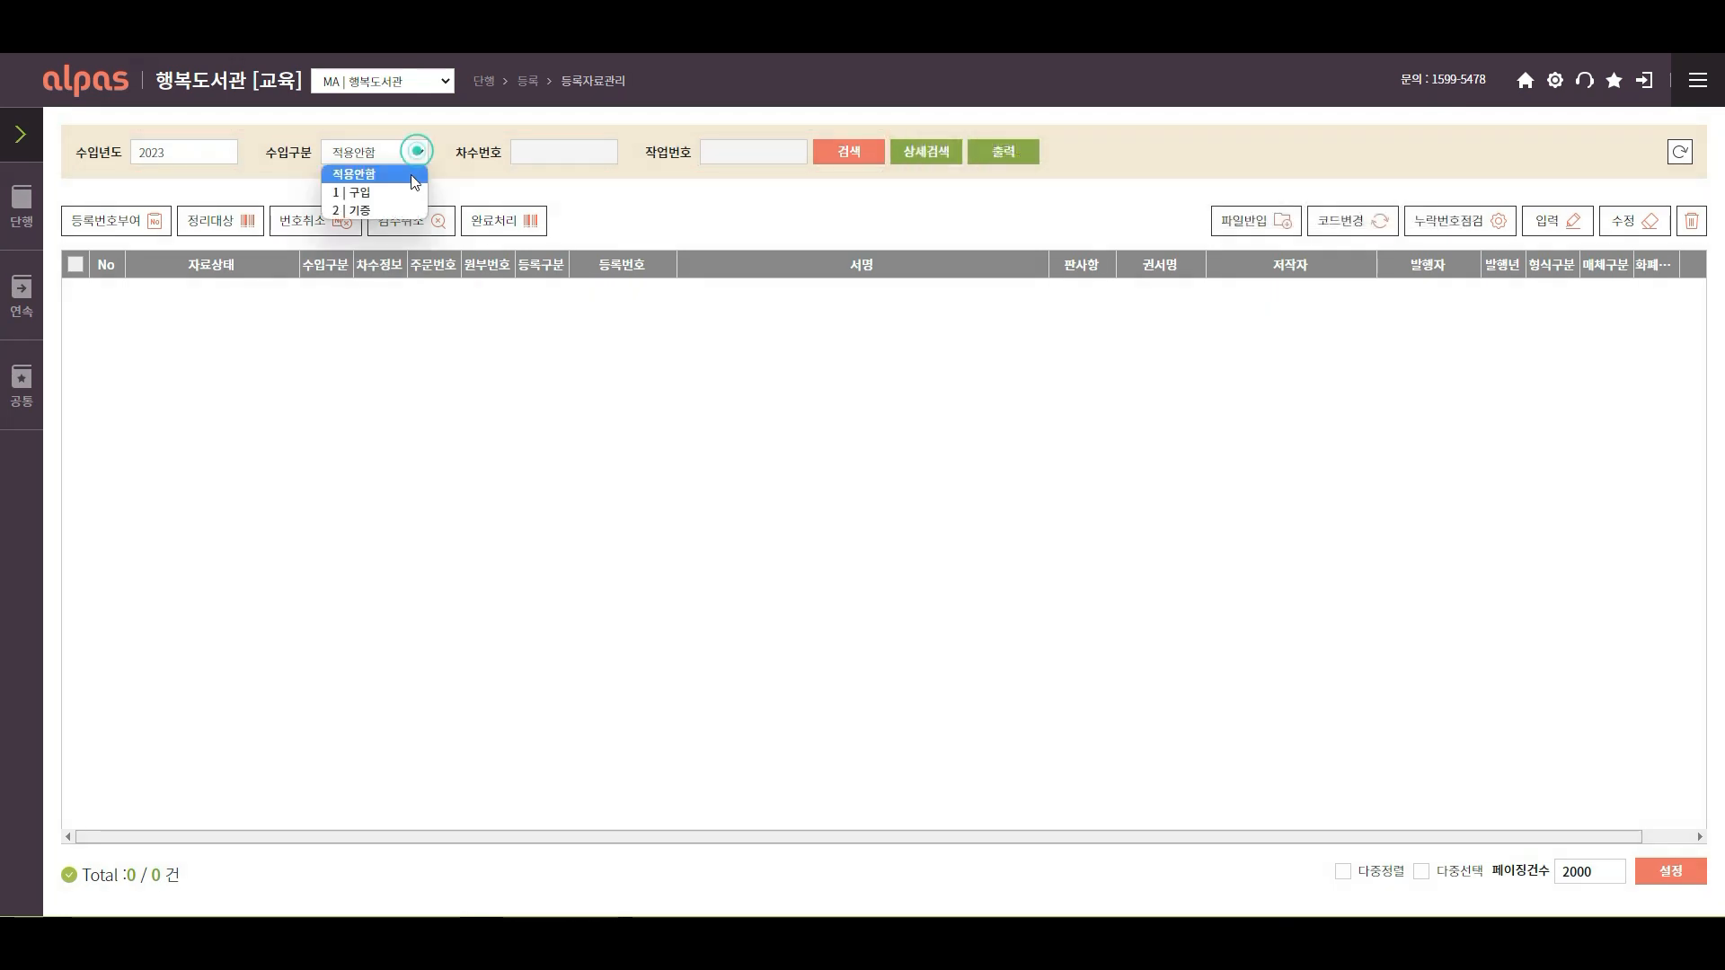
pyautogui.click(409, 192)
pyautogui.click(539, 157)
pyautogui.write('15')
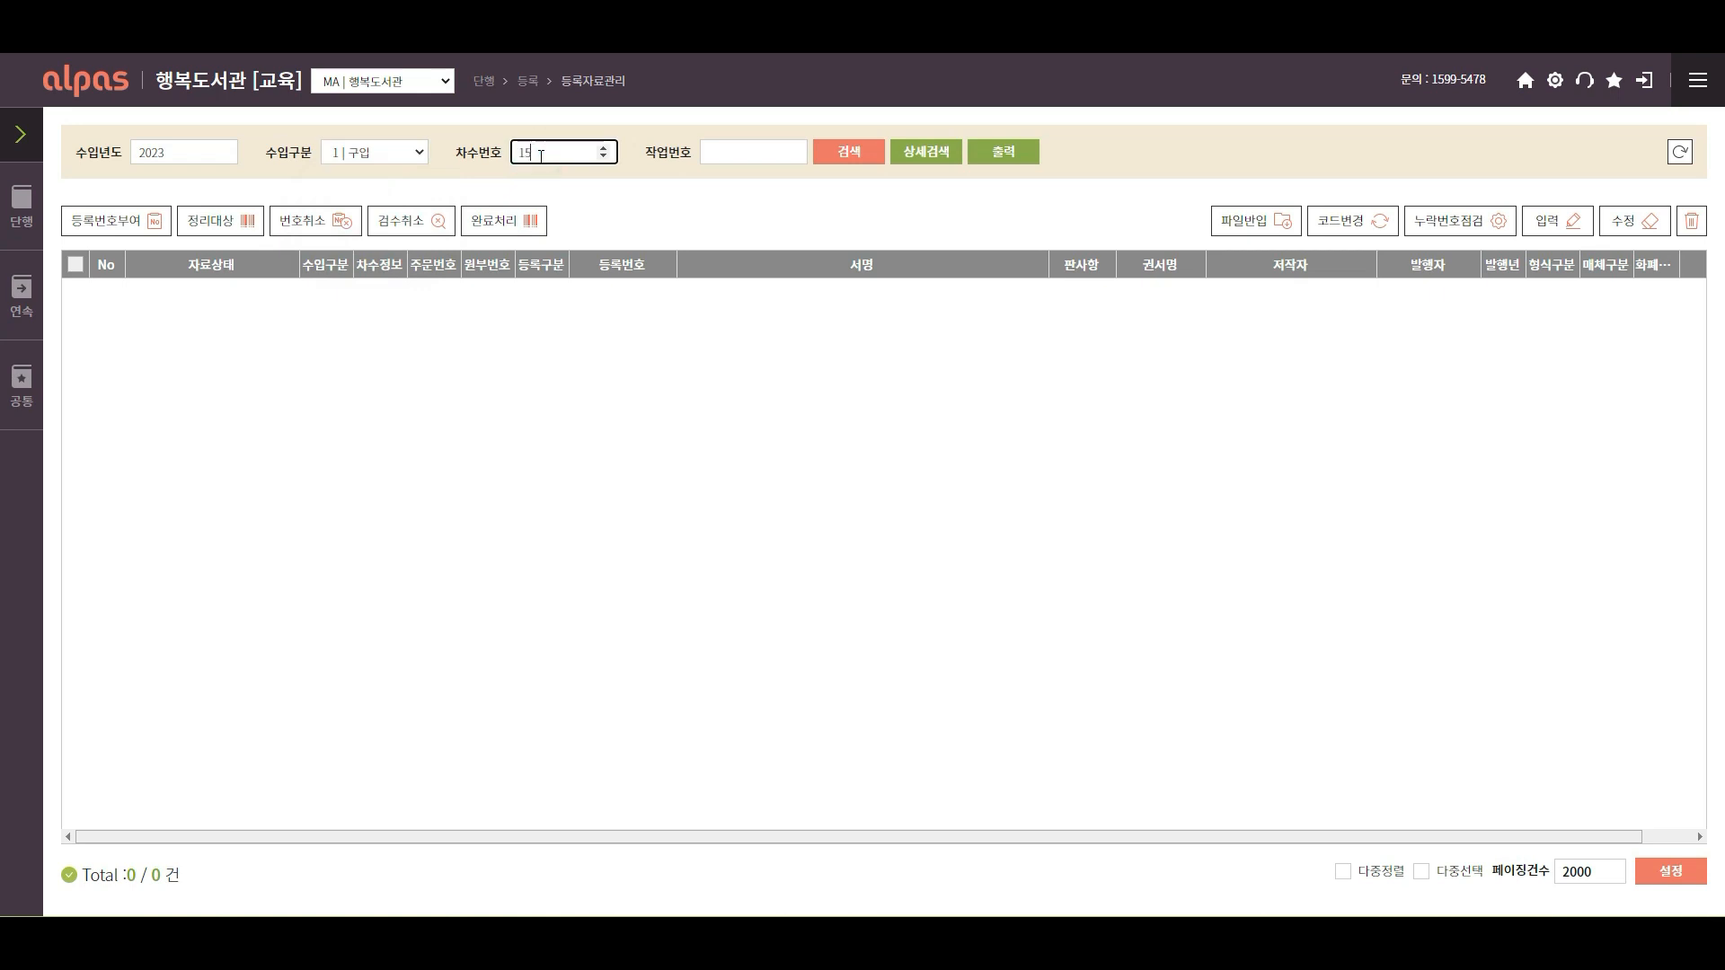
pyautogui.click(841, 157)
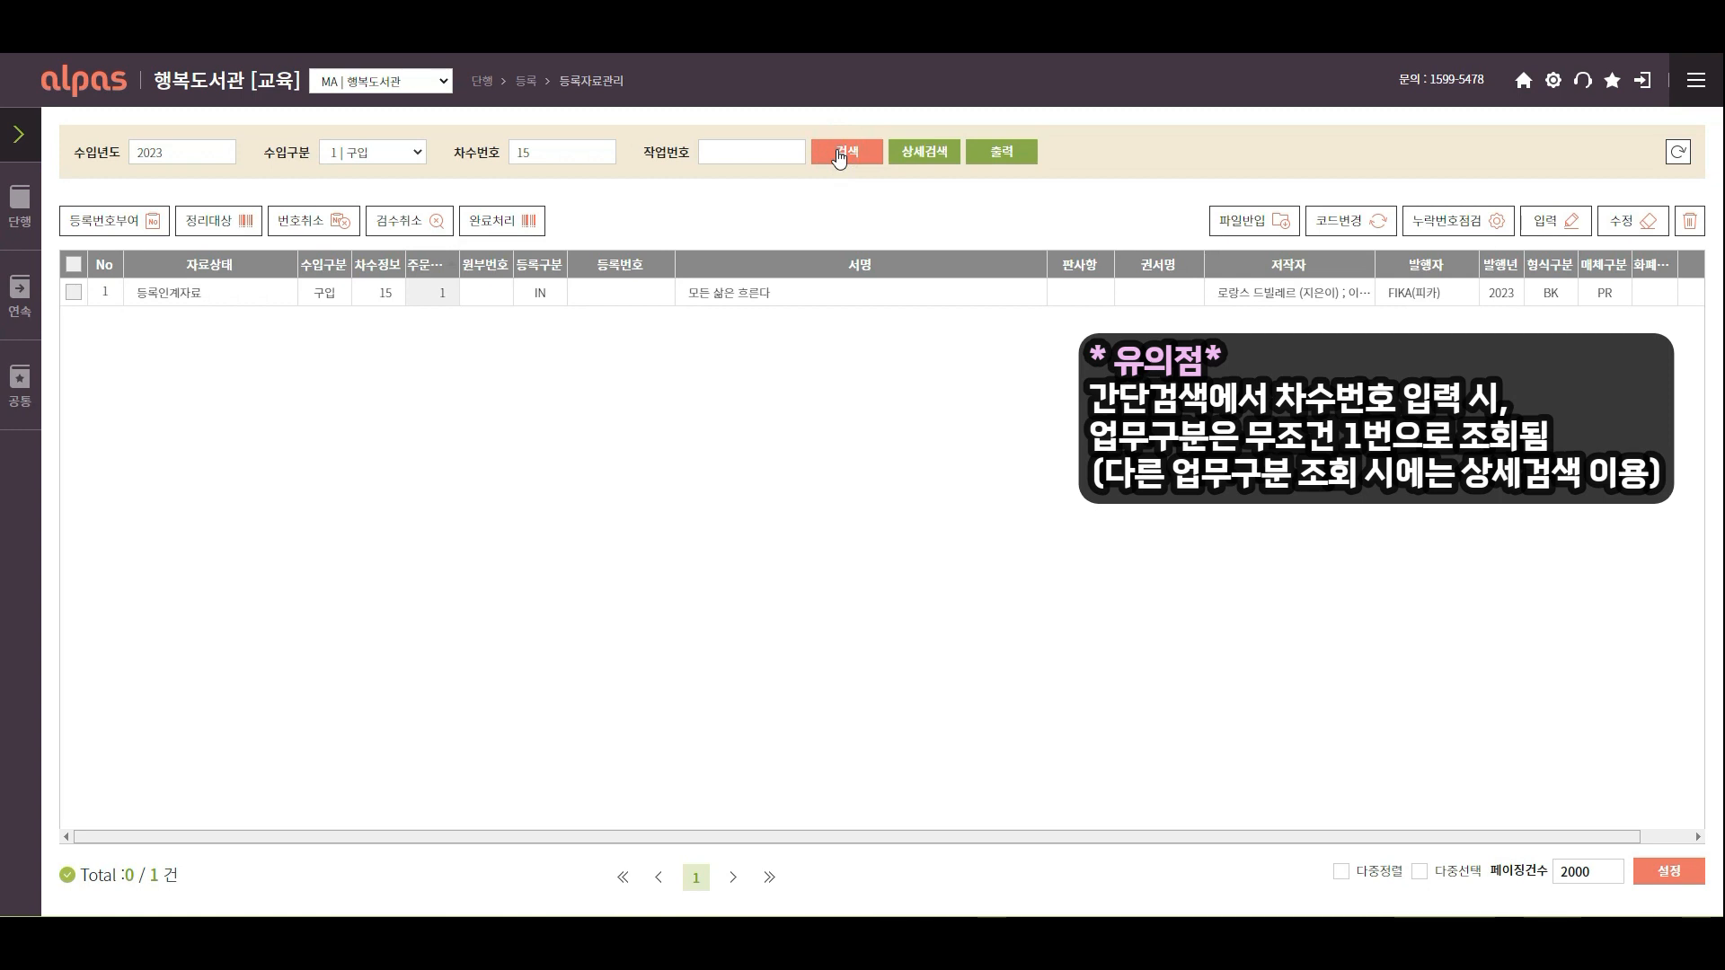
# Run a detailed search with acquisition type 1 | 구입, work type 5 | 희망자료 and batch number (차수번호) 3.
pyautogui.click(925, 155)
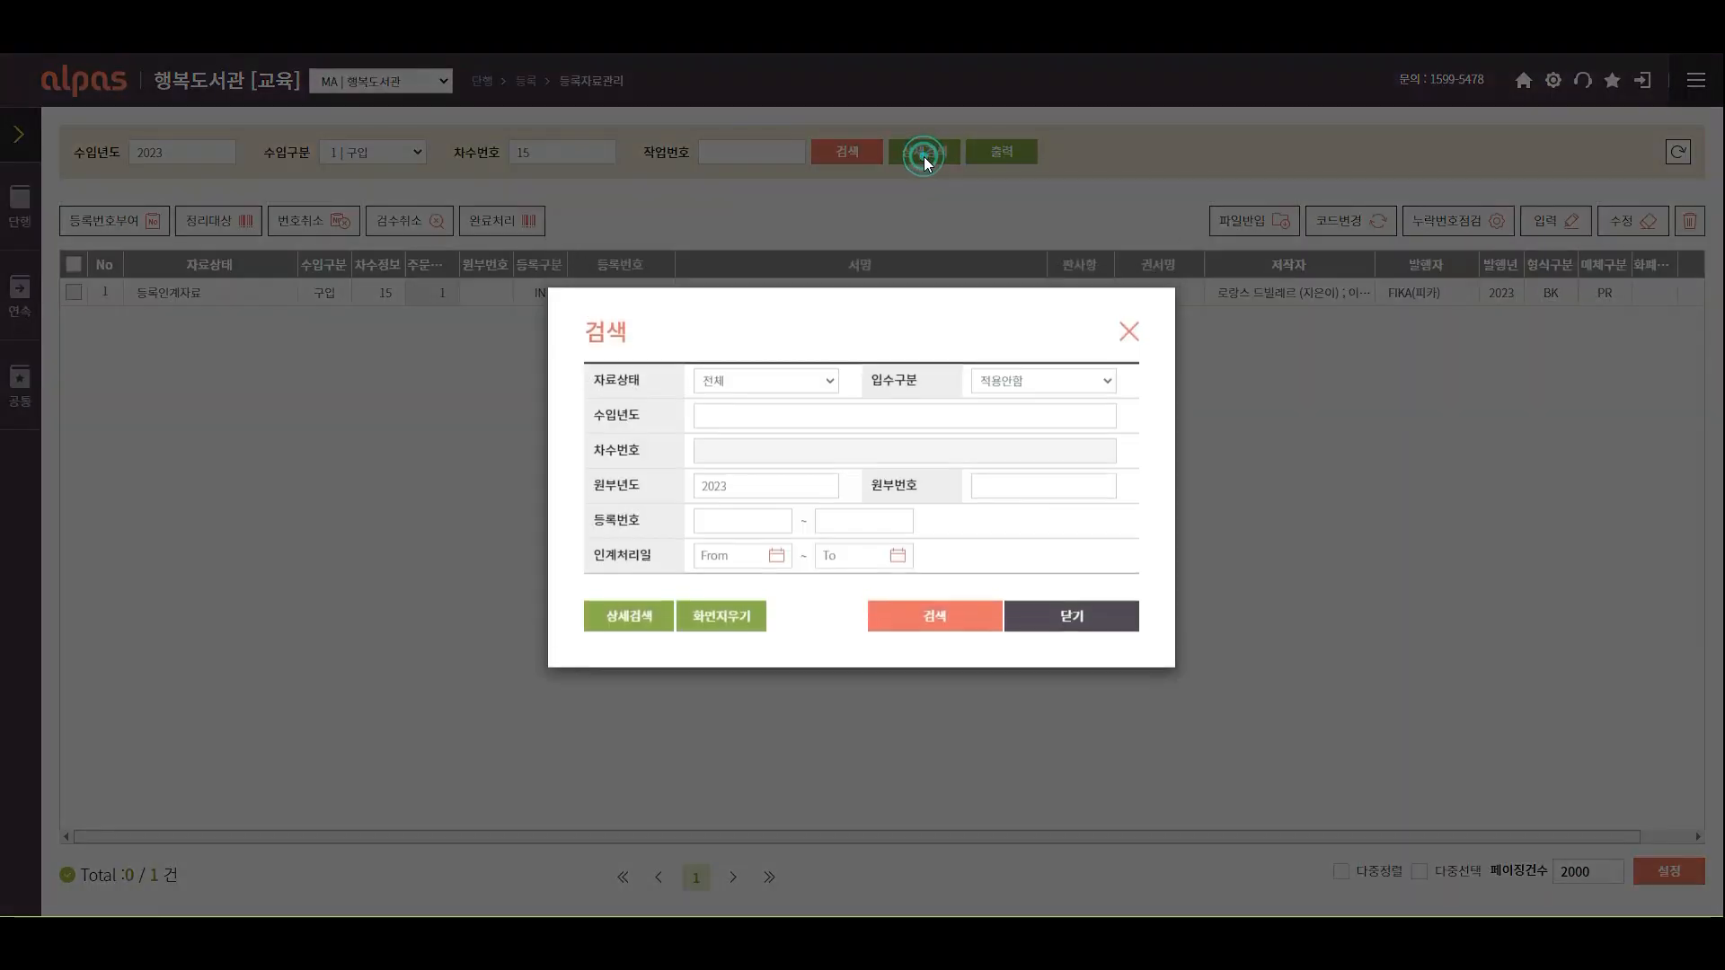
pyautogui.click(1038, 392)
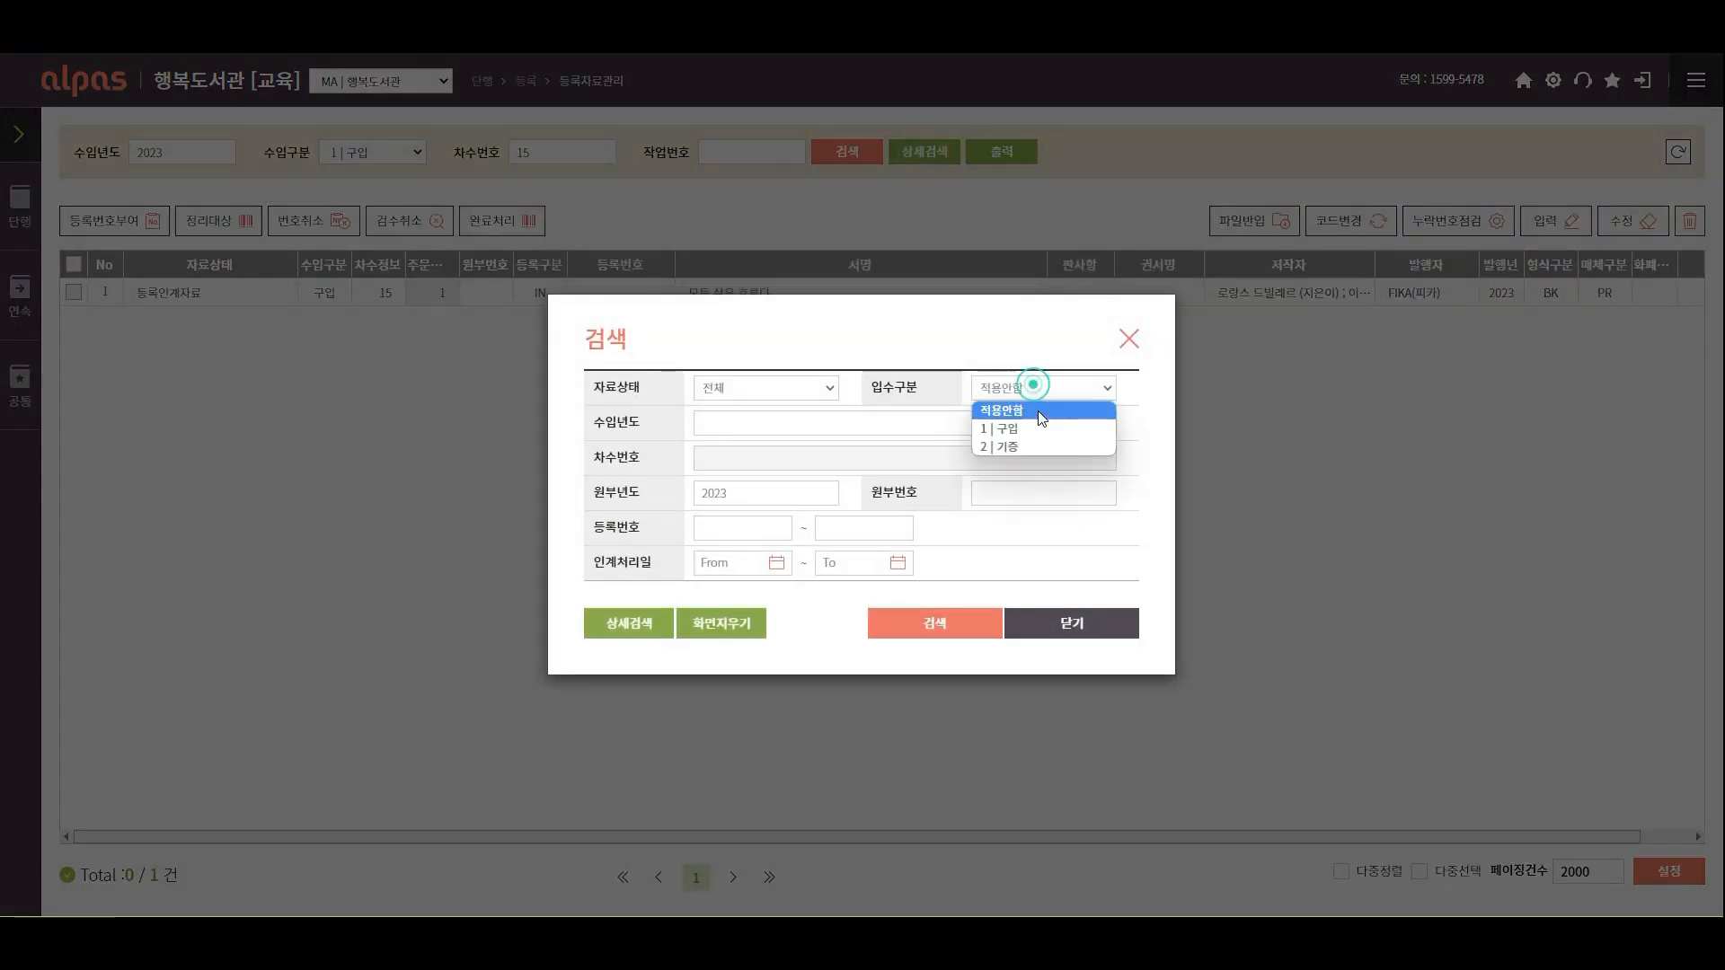
pyautogui.click(1040, 429)
pyautogui.click(1041, 428)
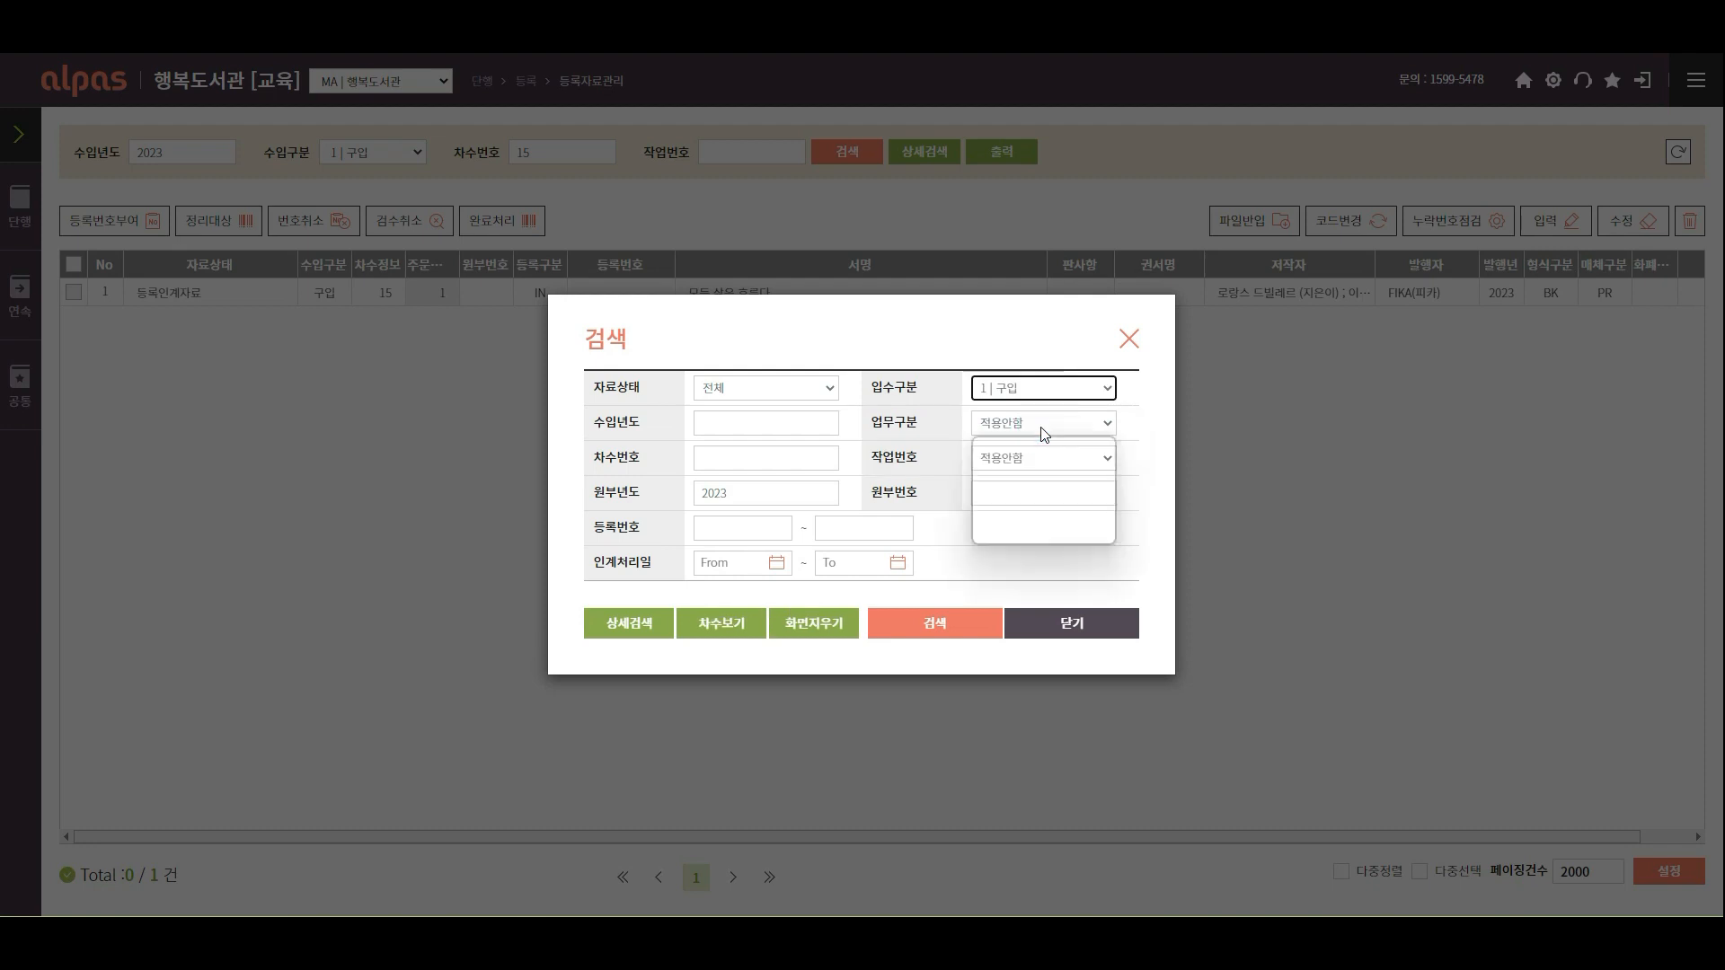
pyautogui.click(1049, 533)
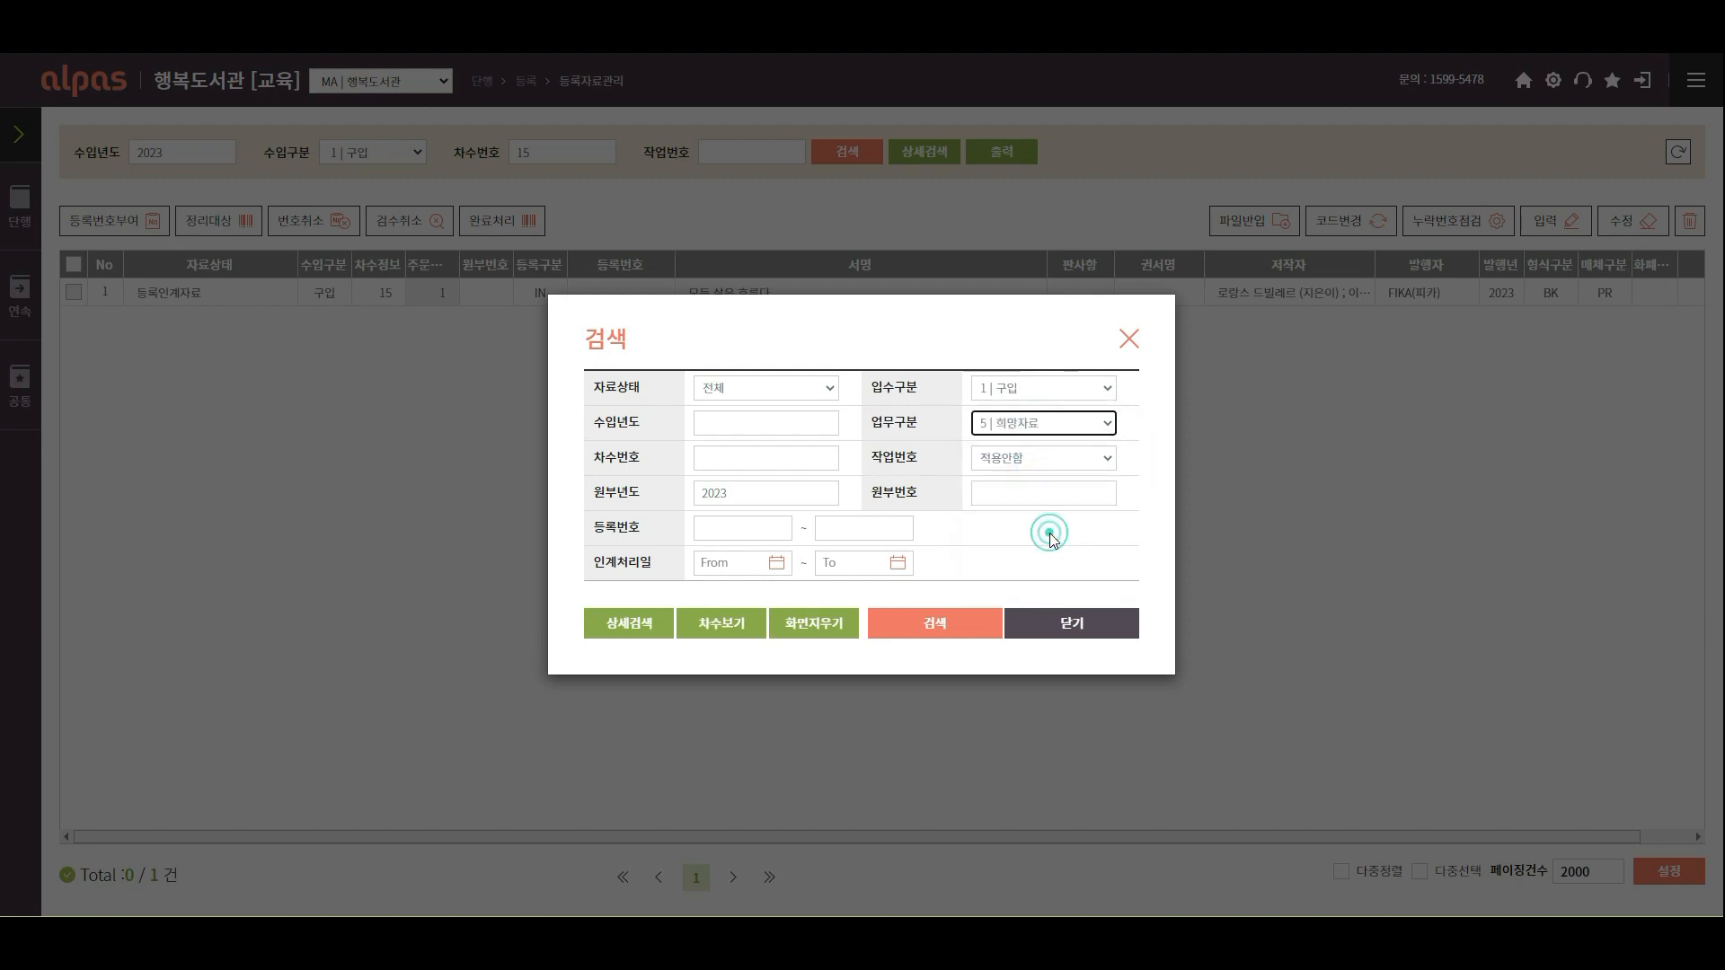
pyautogui.click(819, 464)
pyautogui.write('3')
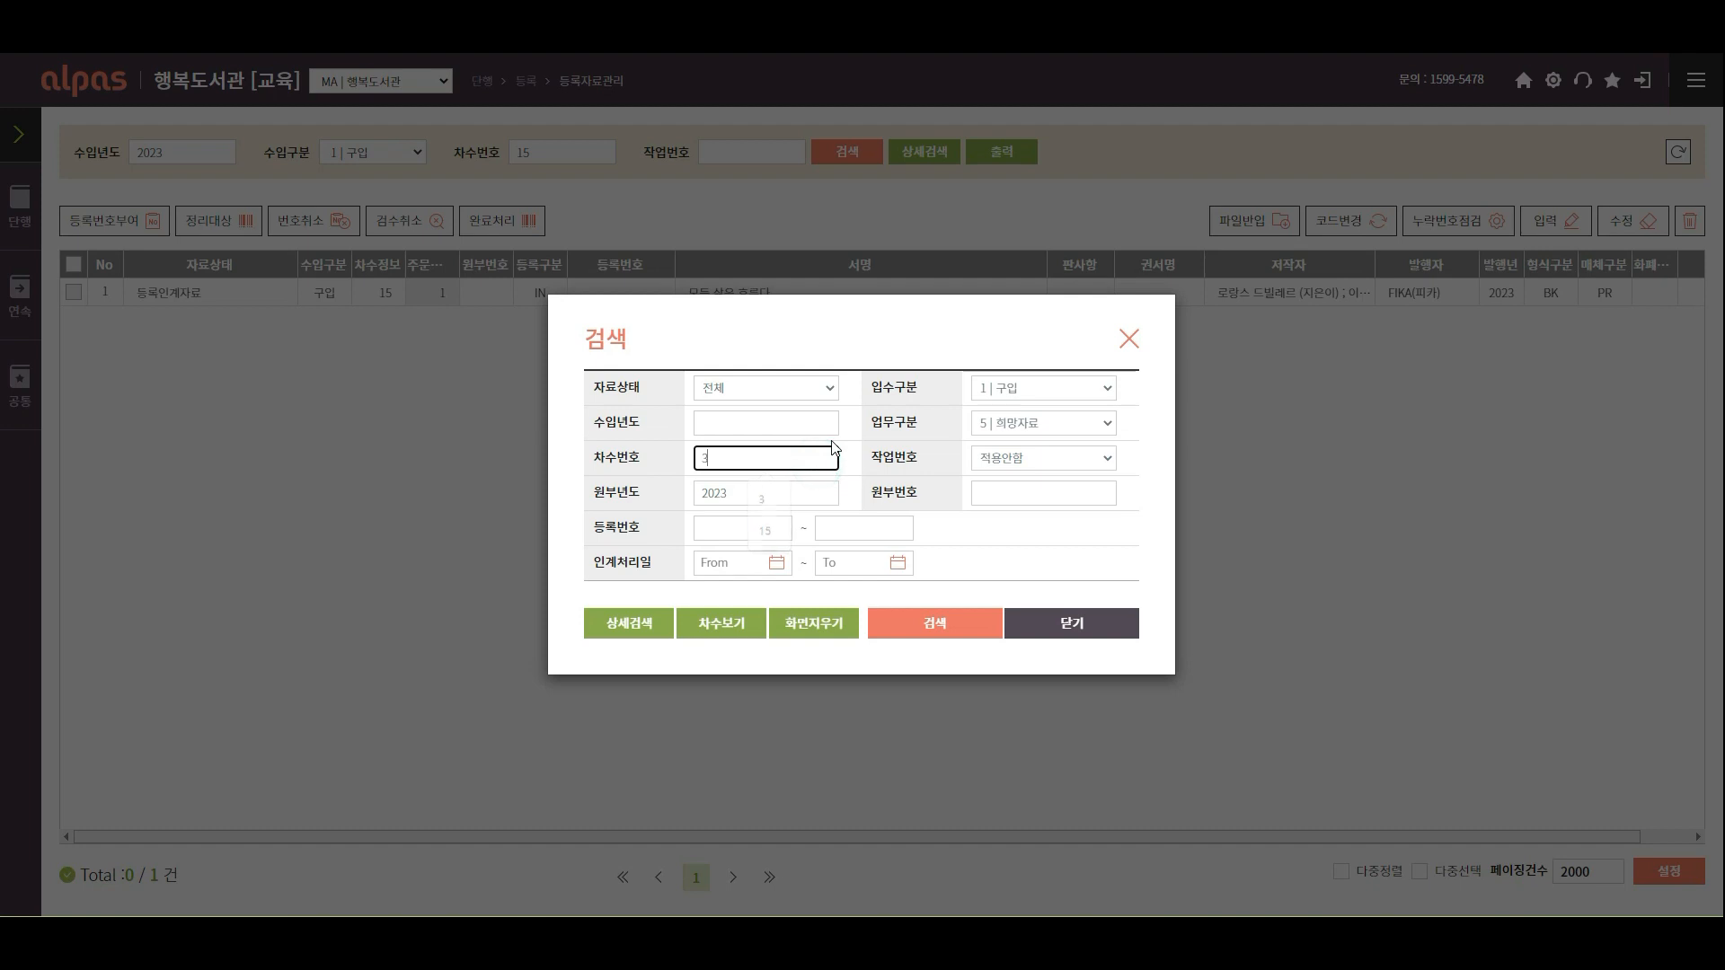
pyautogui.click(935, 629)
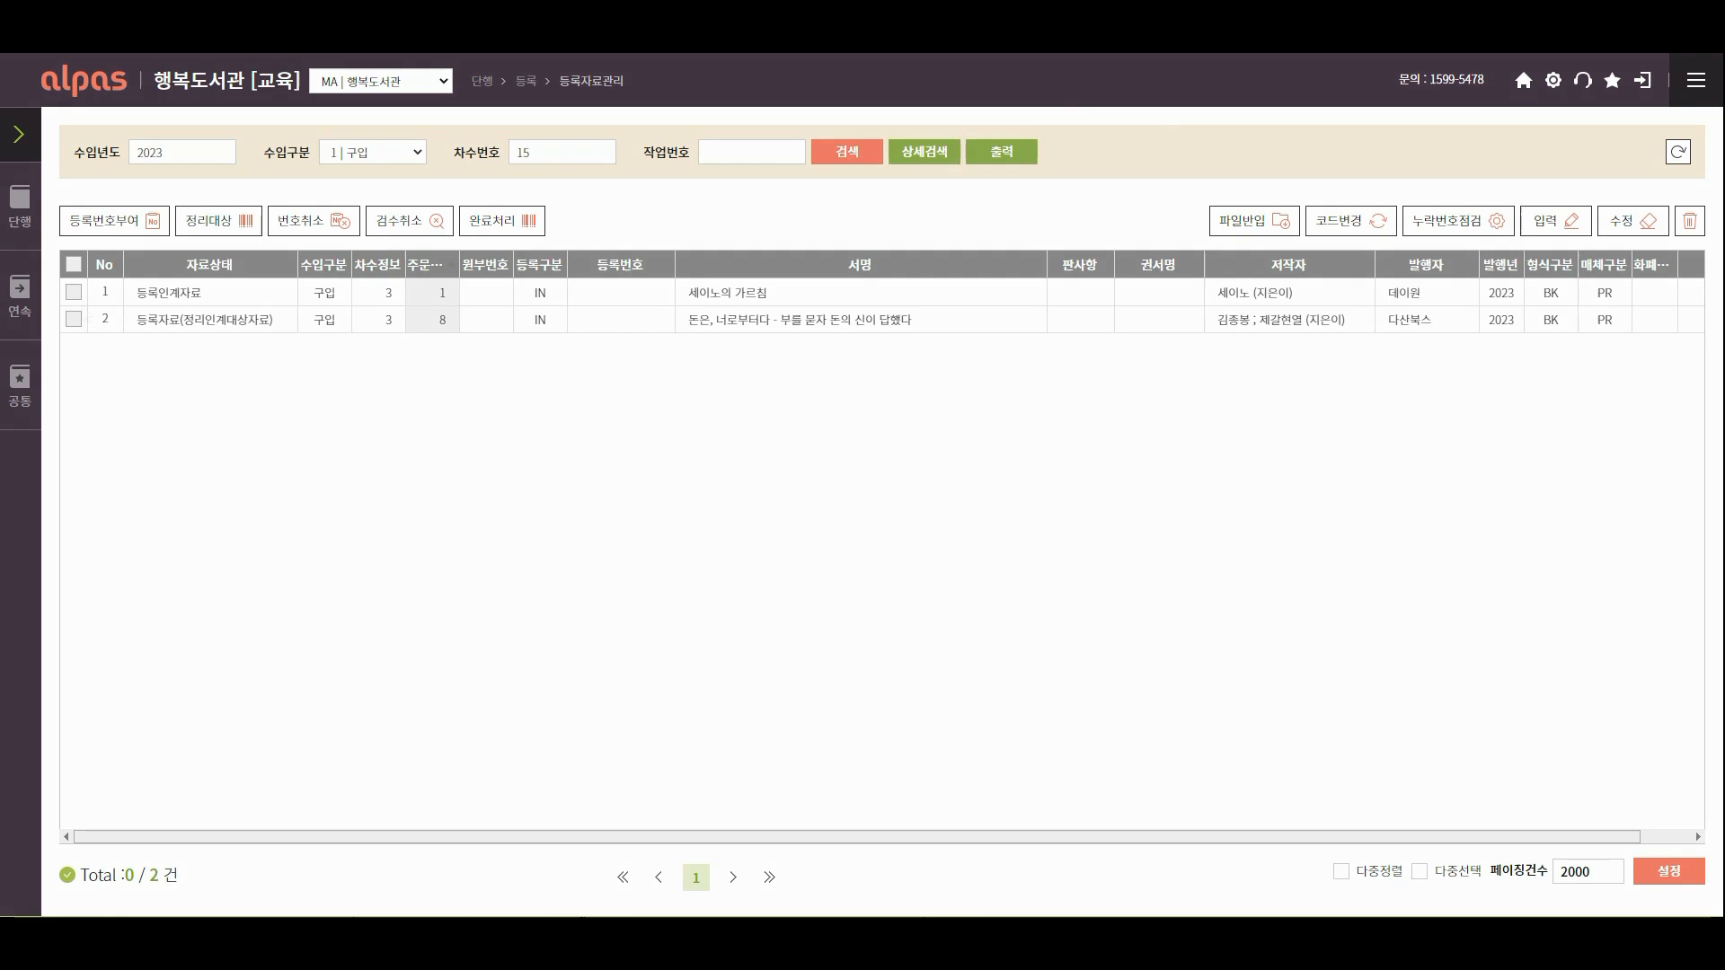
# Open registration number assignment for 세이노의 가르침 and search the last-number records of type (공통)등록번호.
pyautogui.click(74, 294)
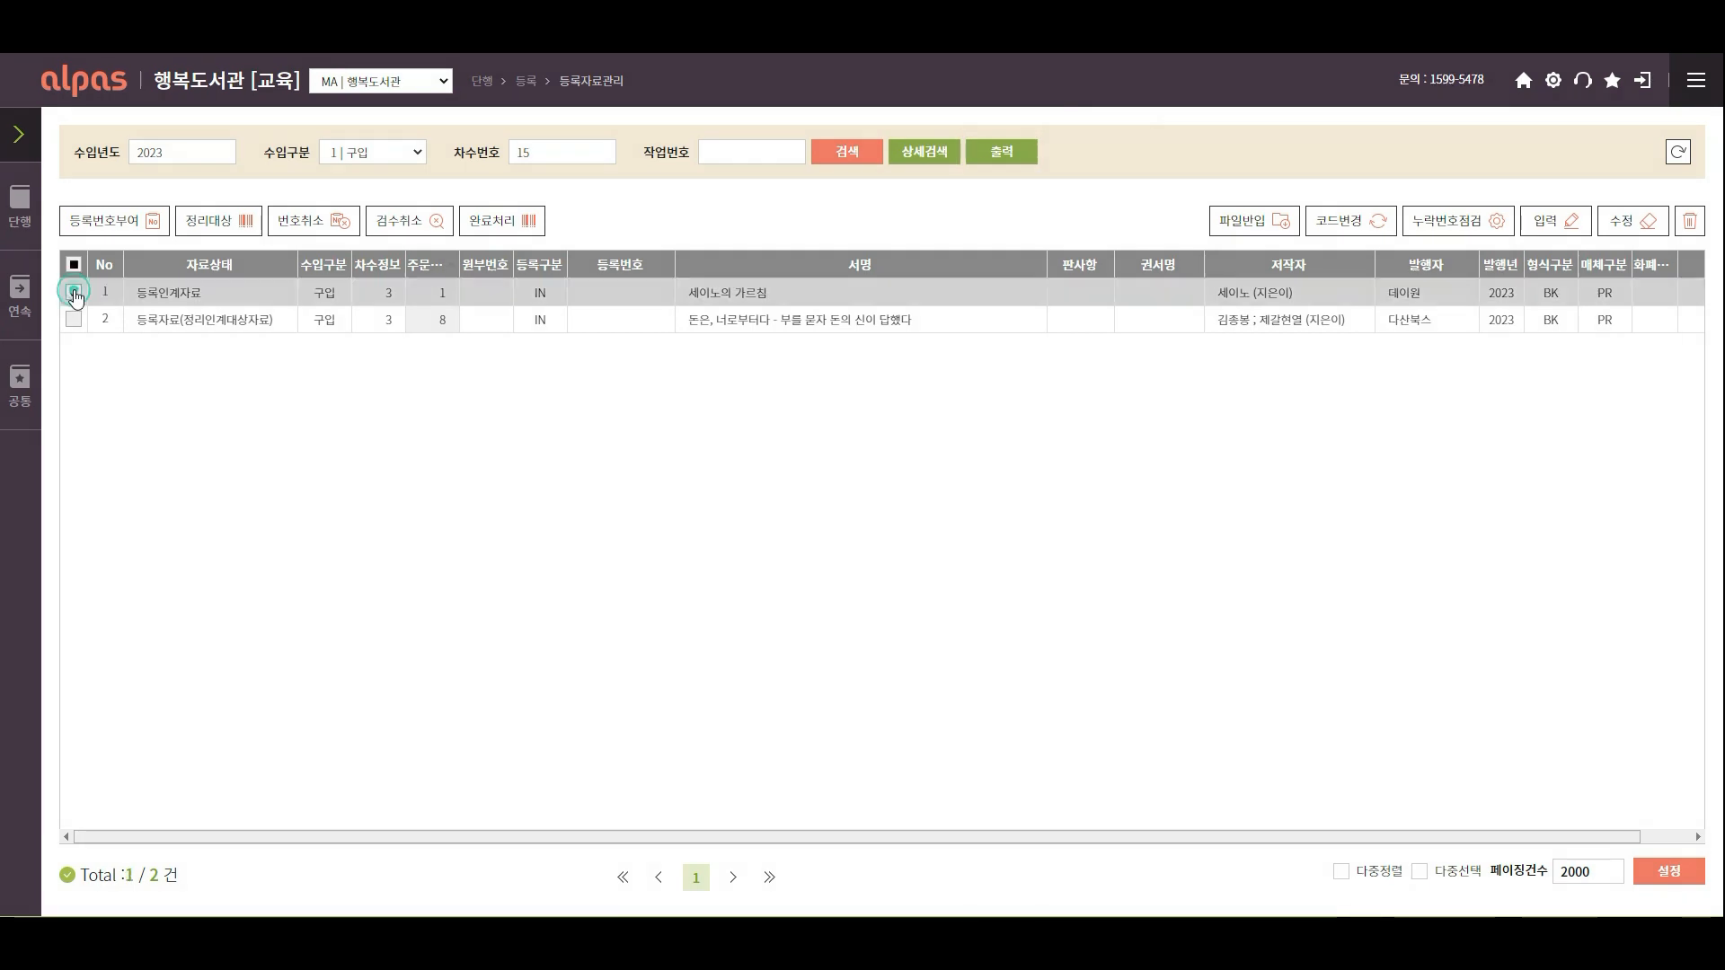
pyautogui.click(87, 232)
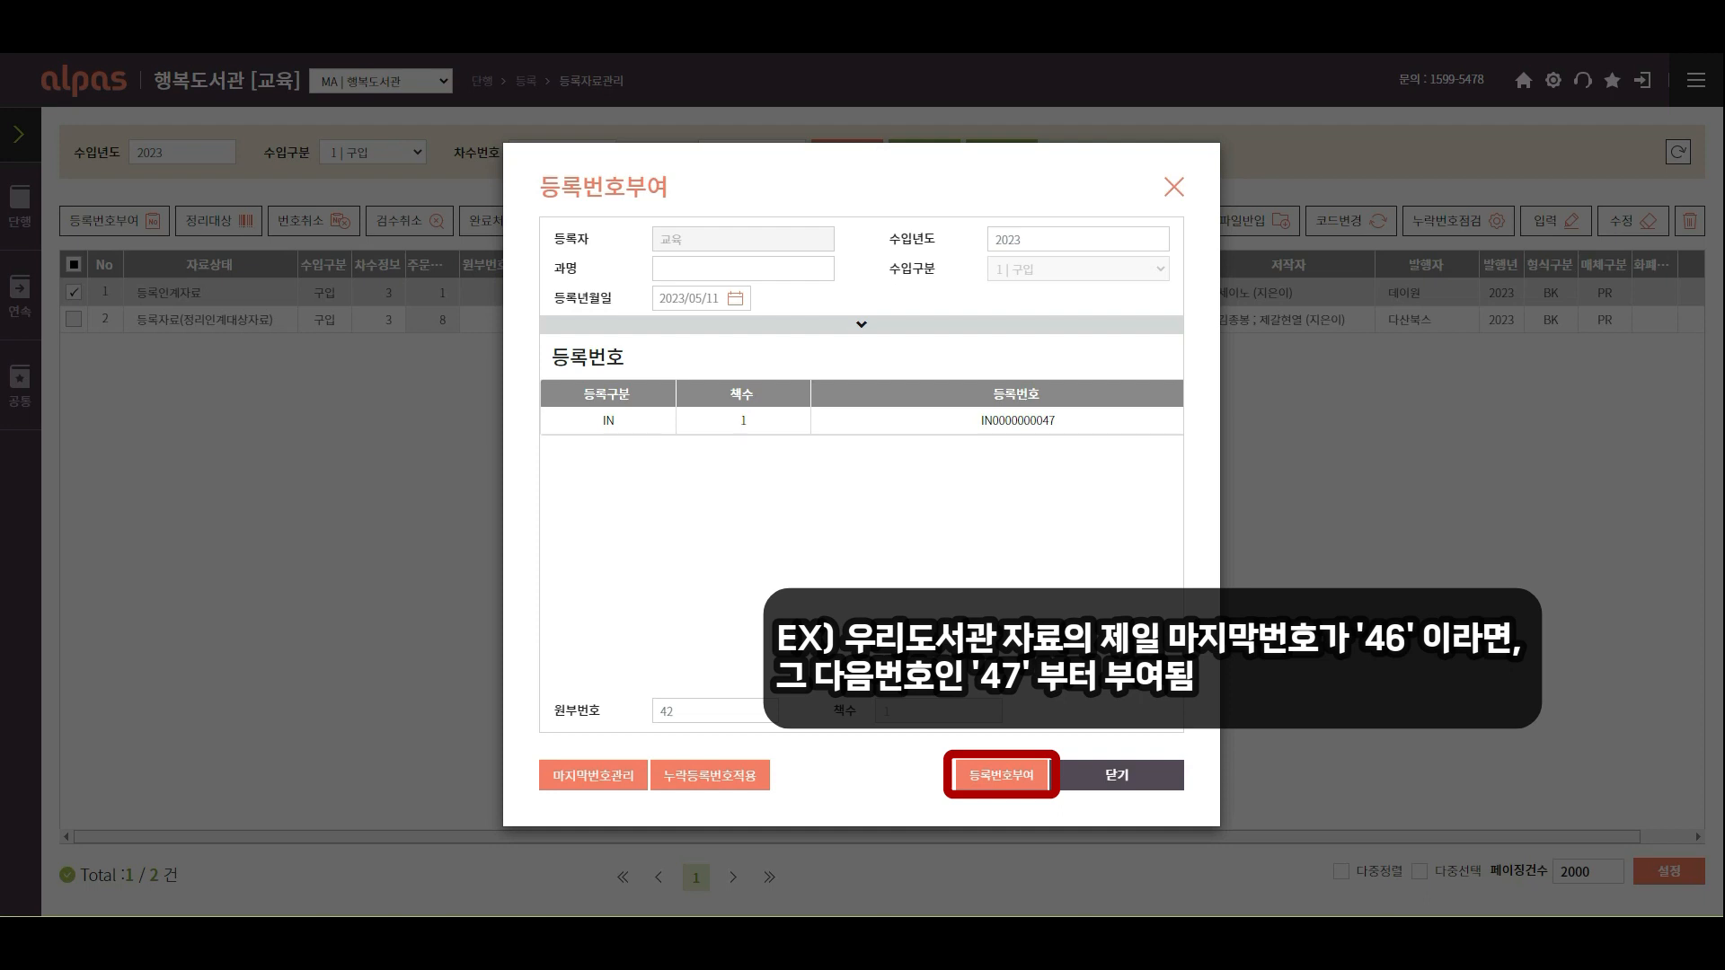
pyautogui.click(588, 778)
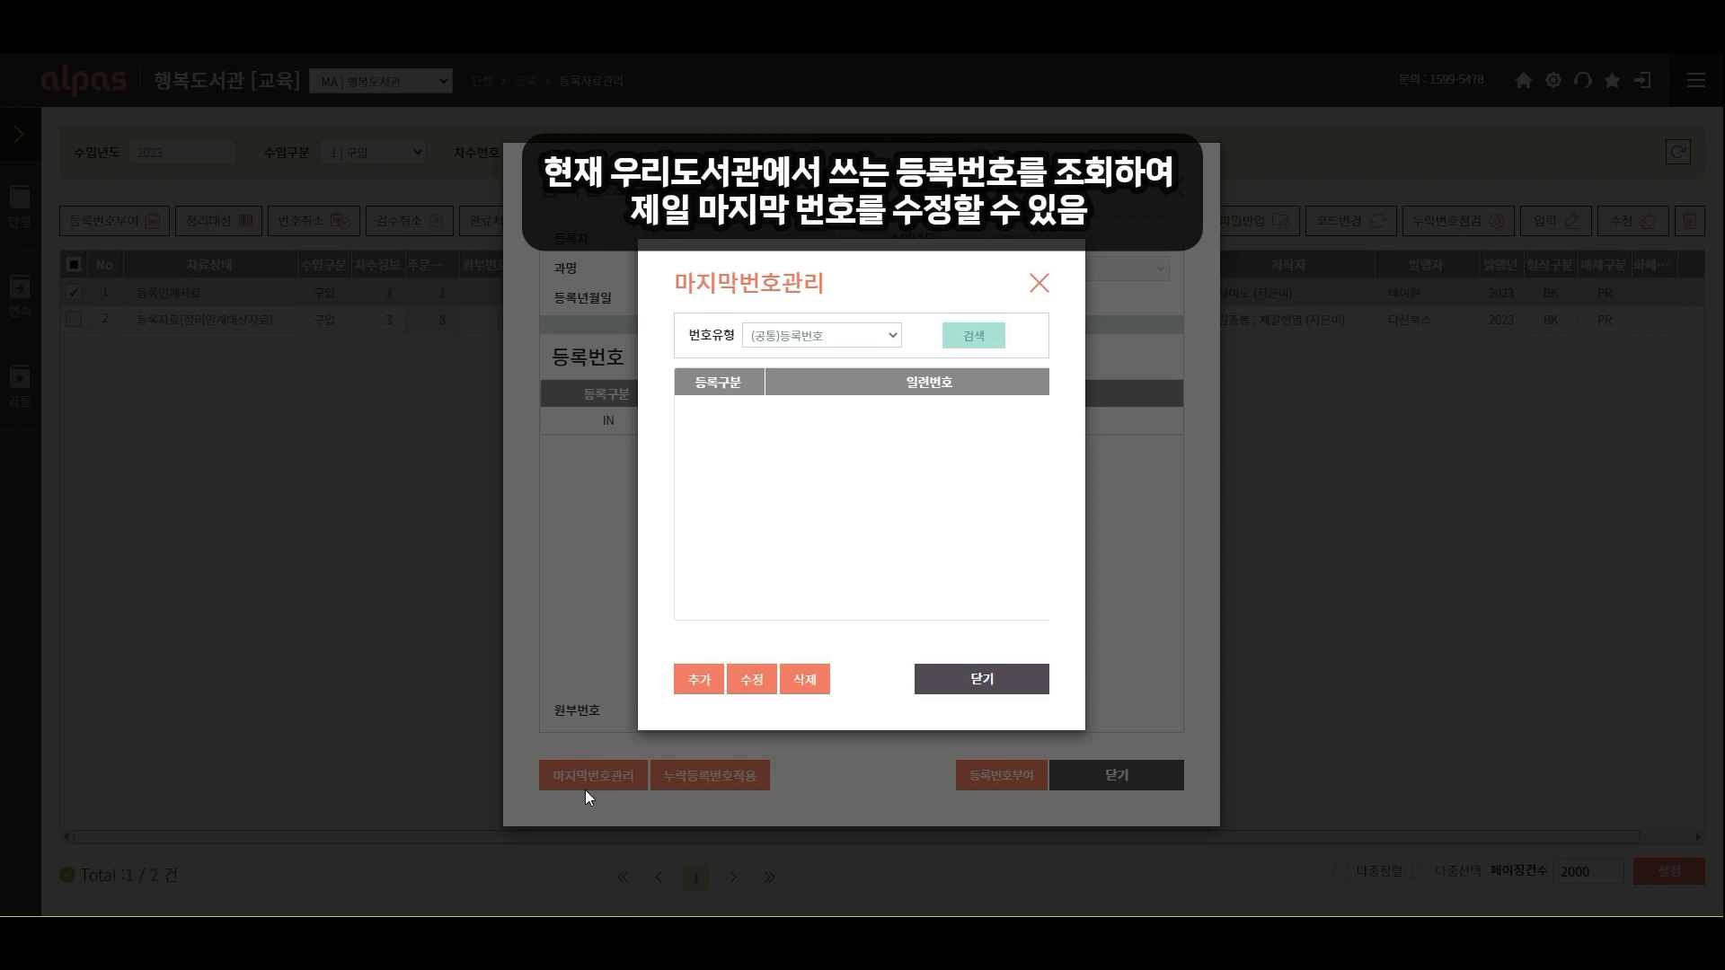
pyautogui.click(977, 351)
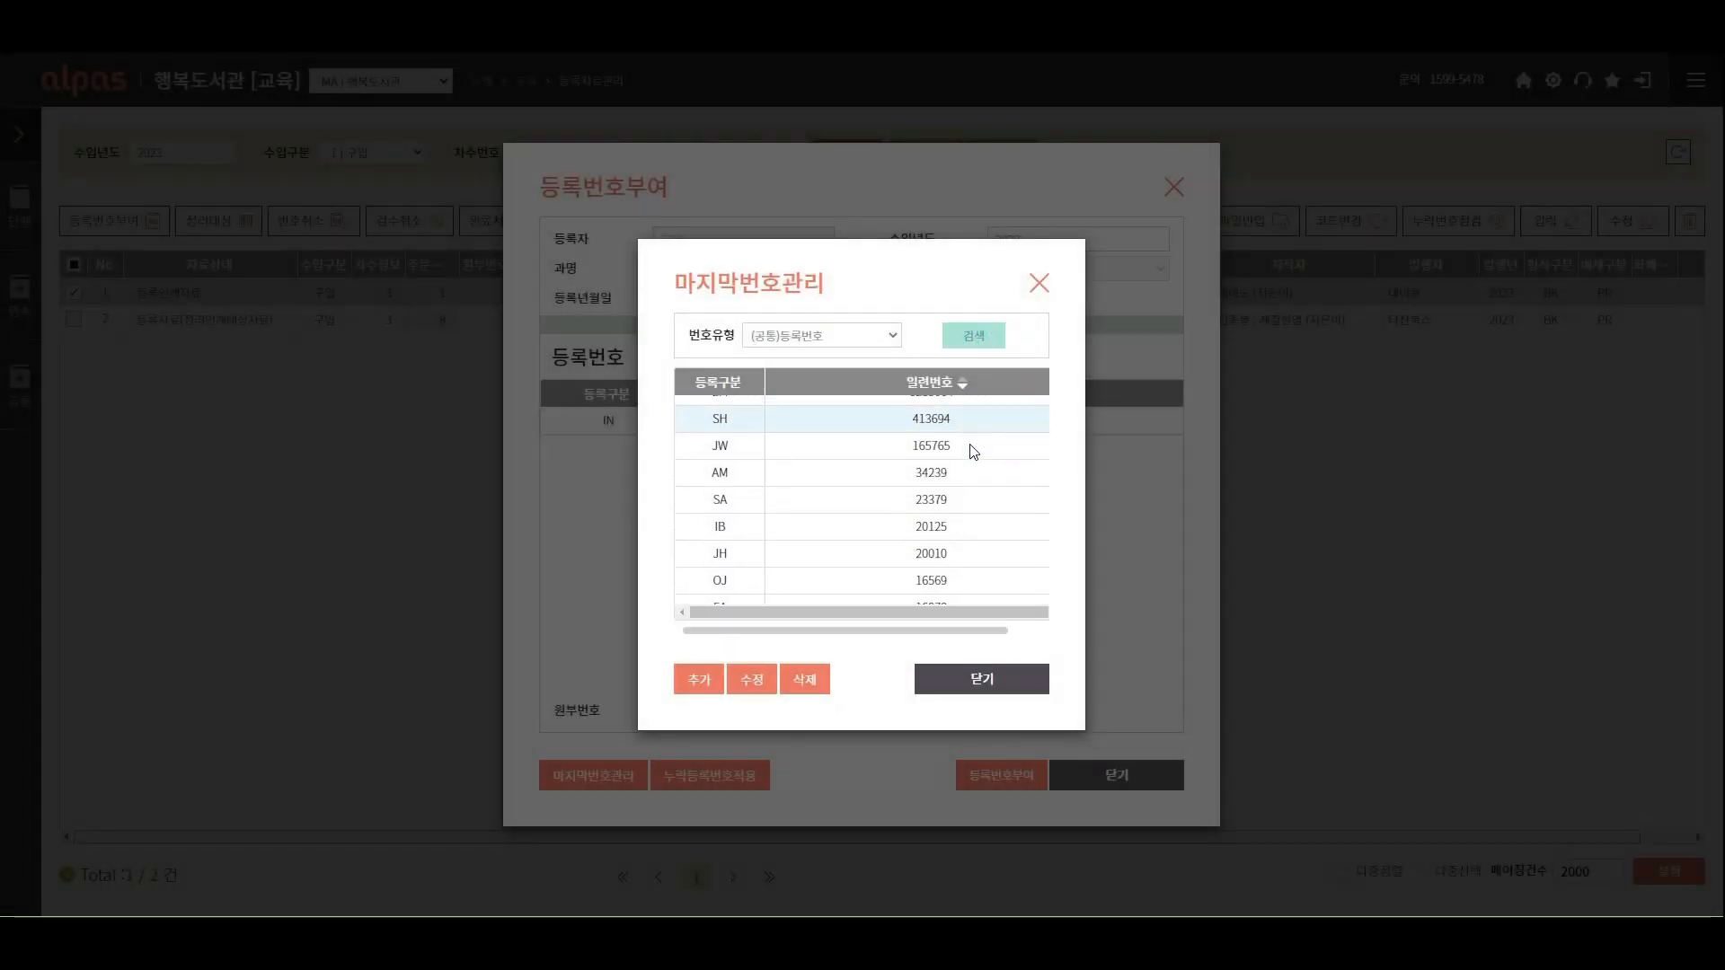
pyautogui.scroll(-10, 970, 464)
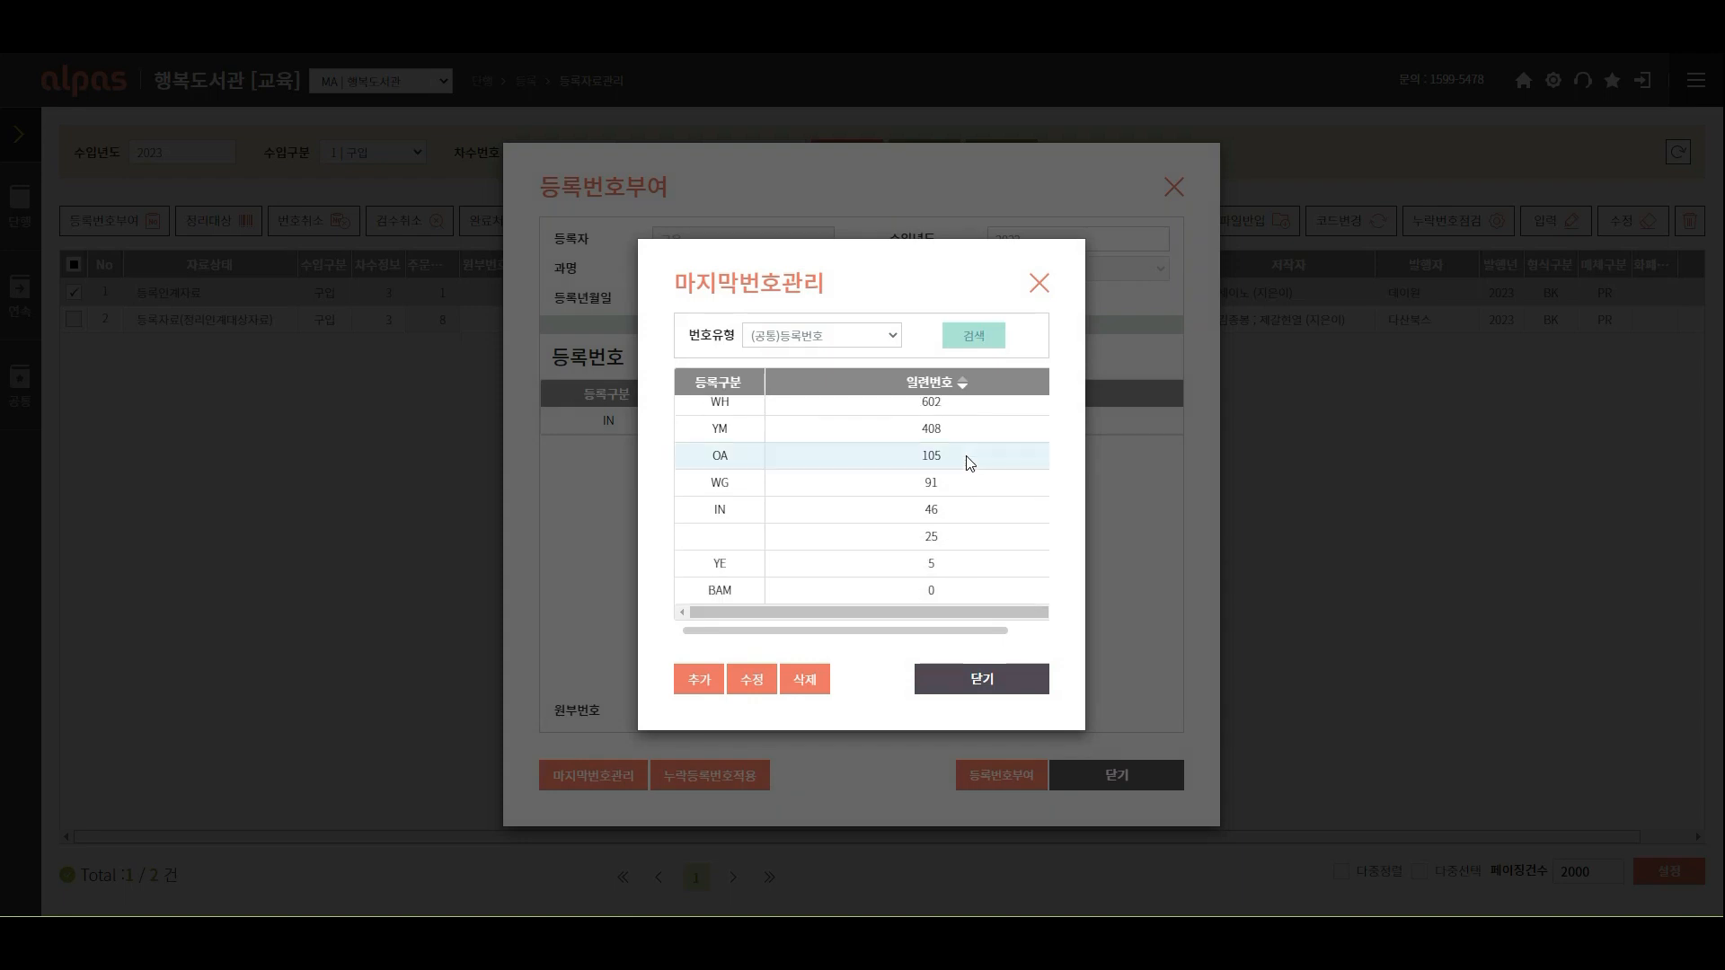
# Set the last serial number of registration class IN to 100 and leave the number assignment.
pyautogui.click(969, 513)
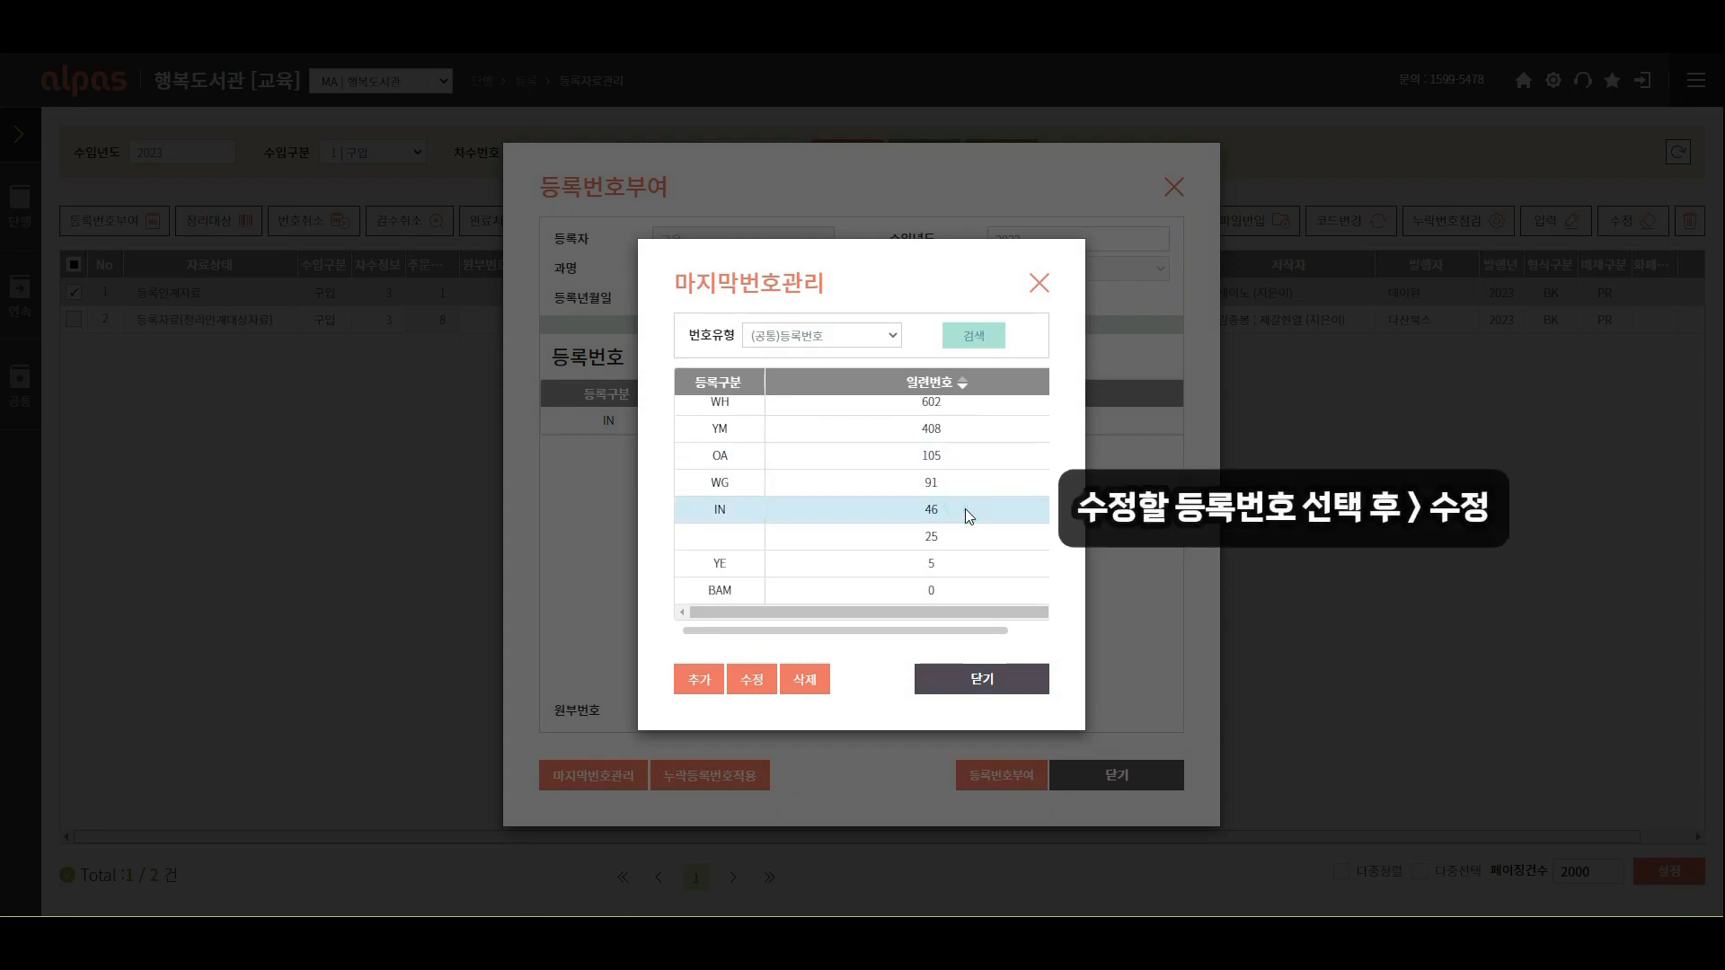
pyautogui.click(755, 681)
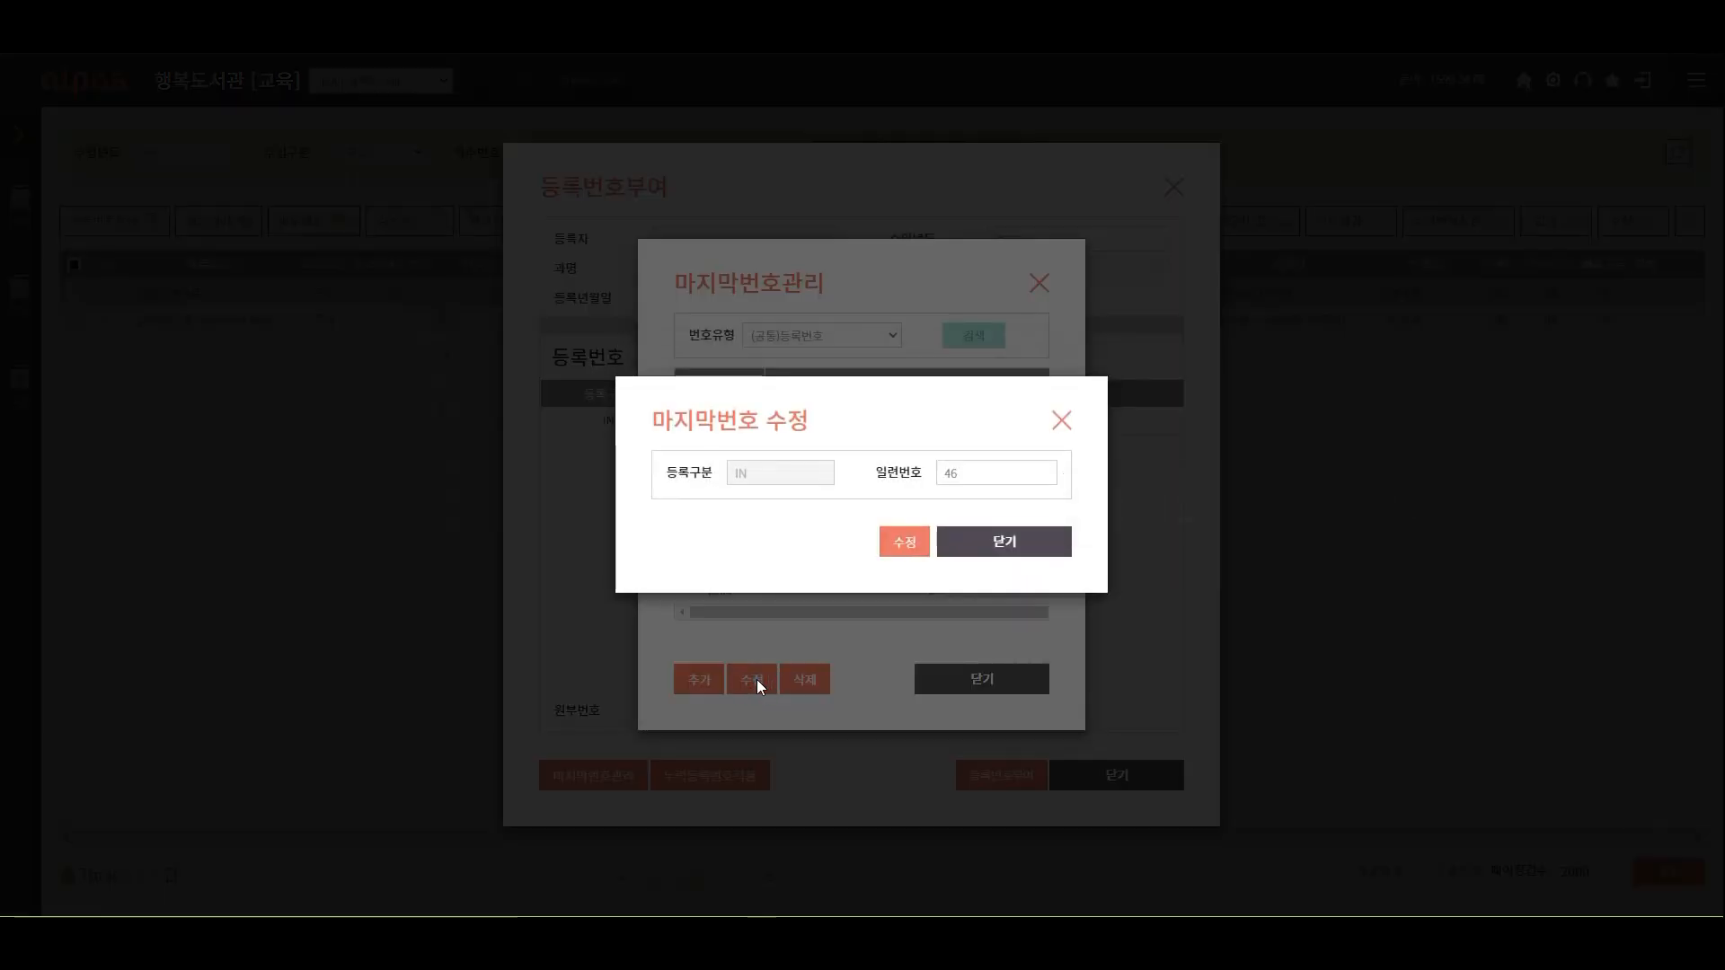
pyautogui.doubleClick(945, 477)
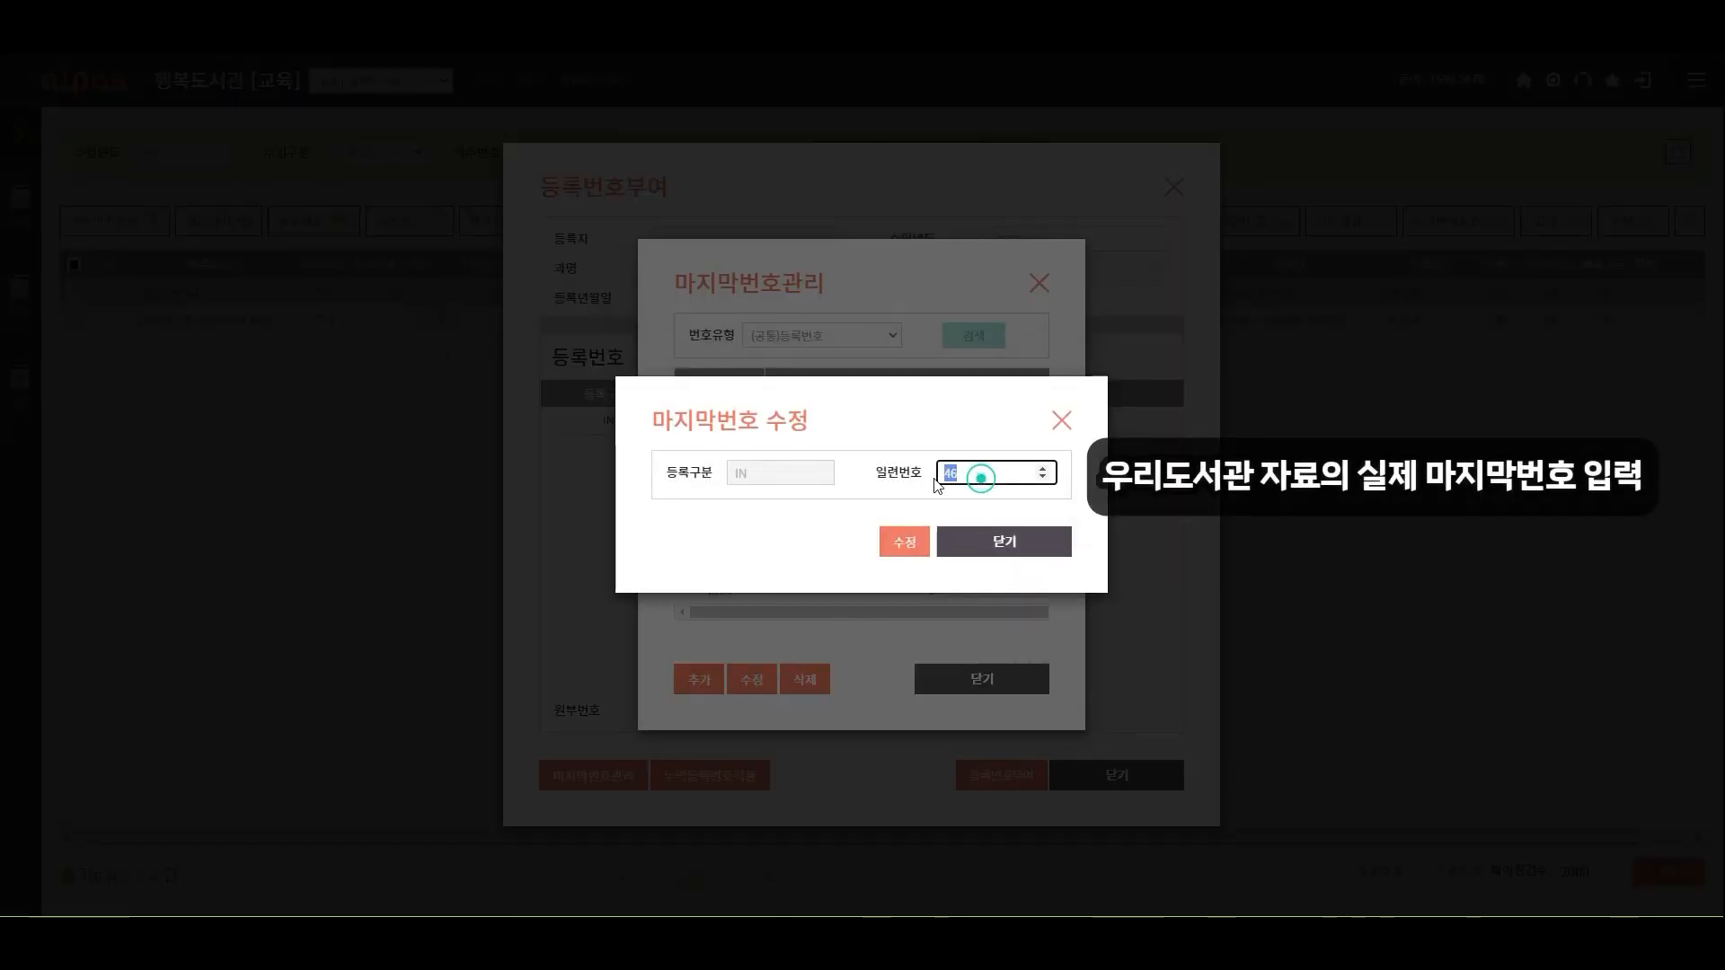
pyautogui.write('100')
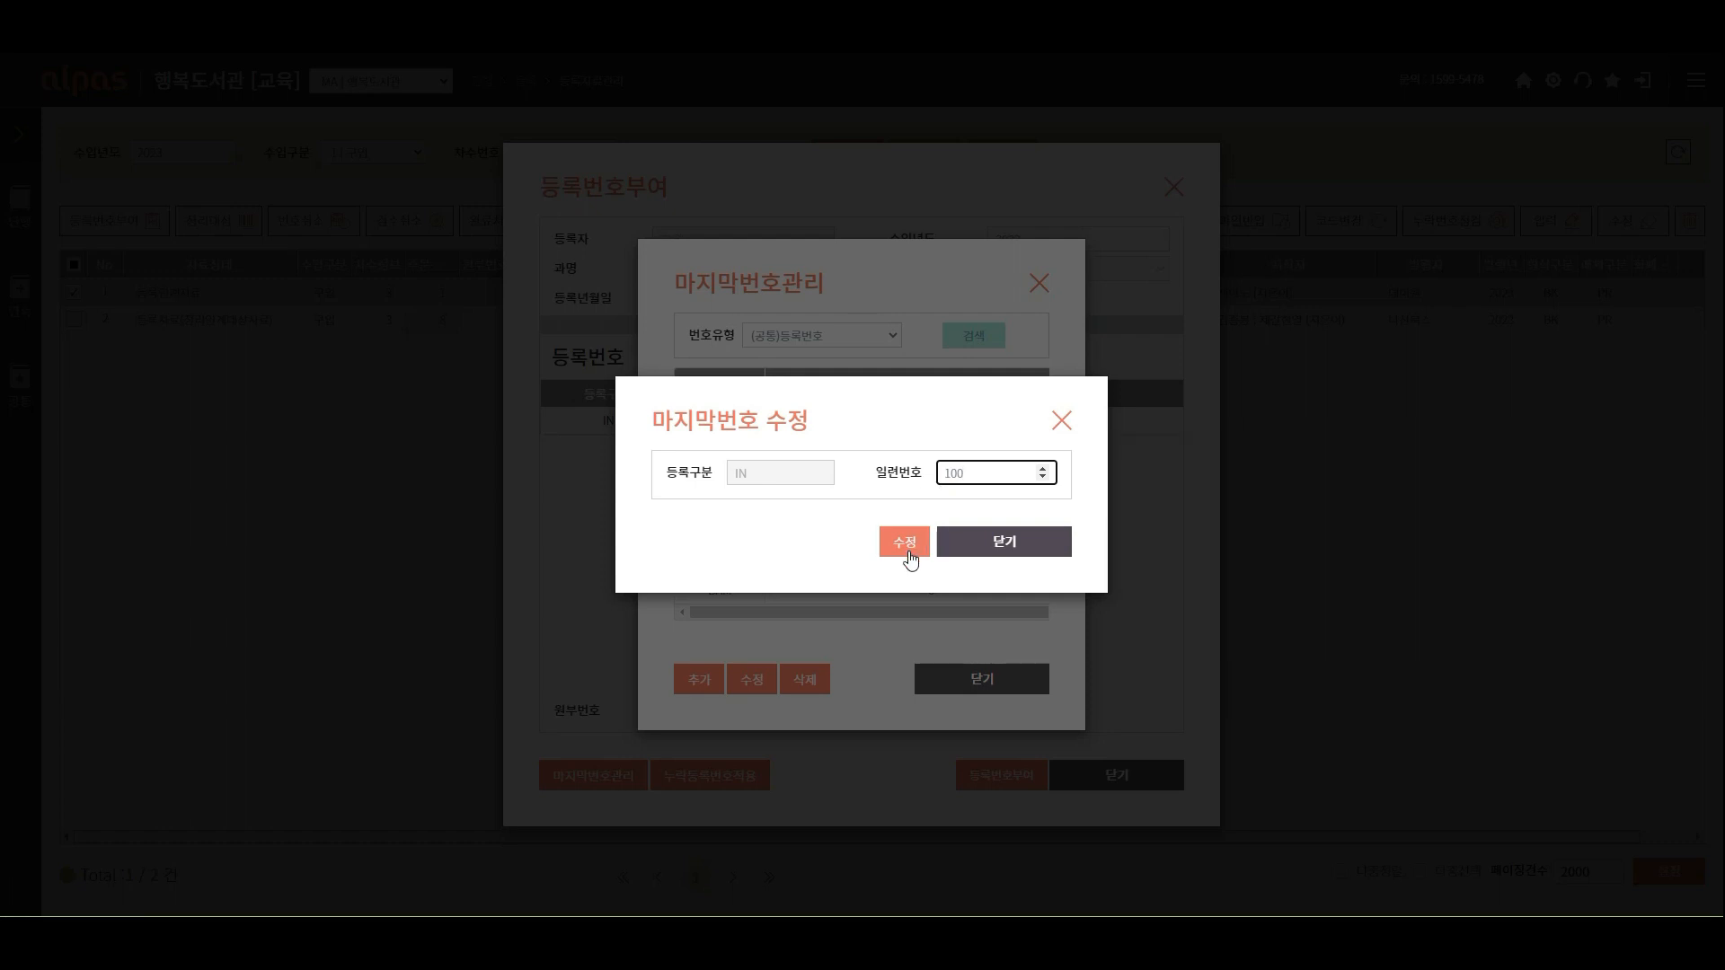
pyautogui.click(908, 548)
pyautogui.click(904, 547)
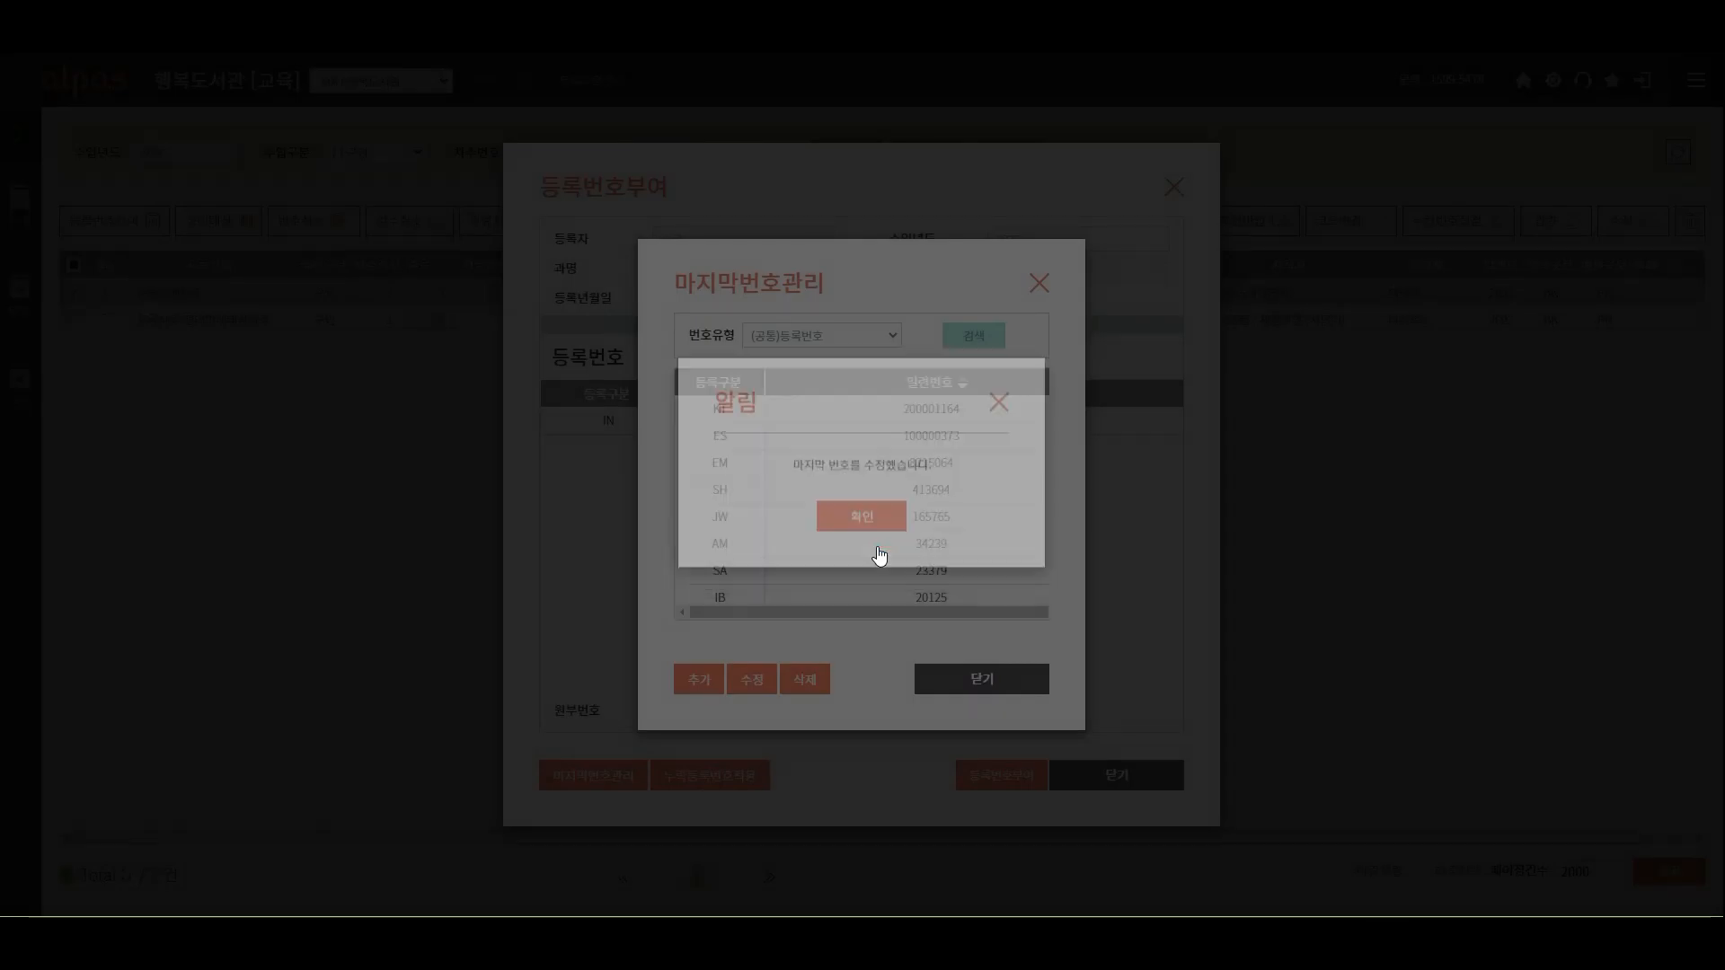
pyautogui.click(981, 680)
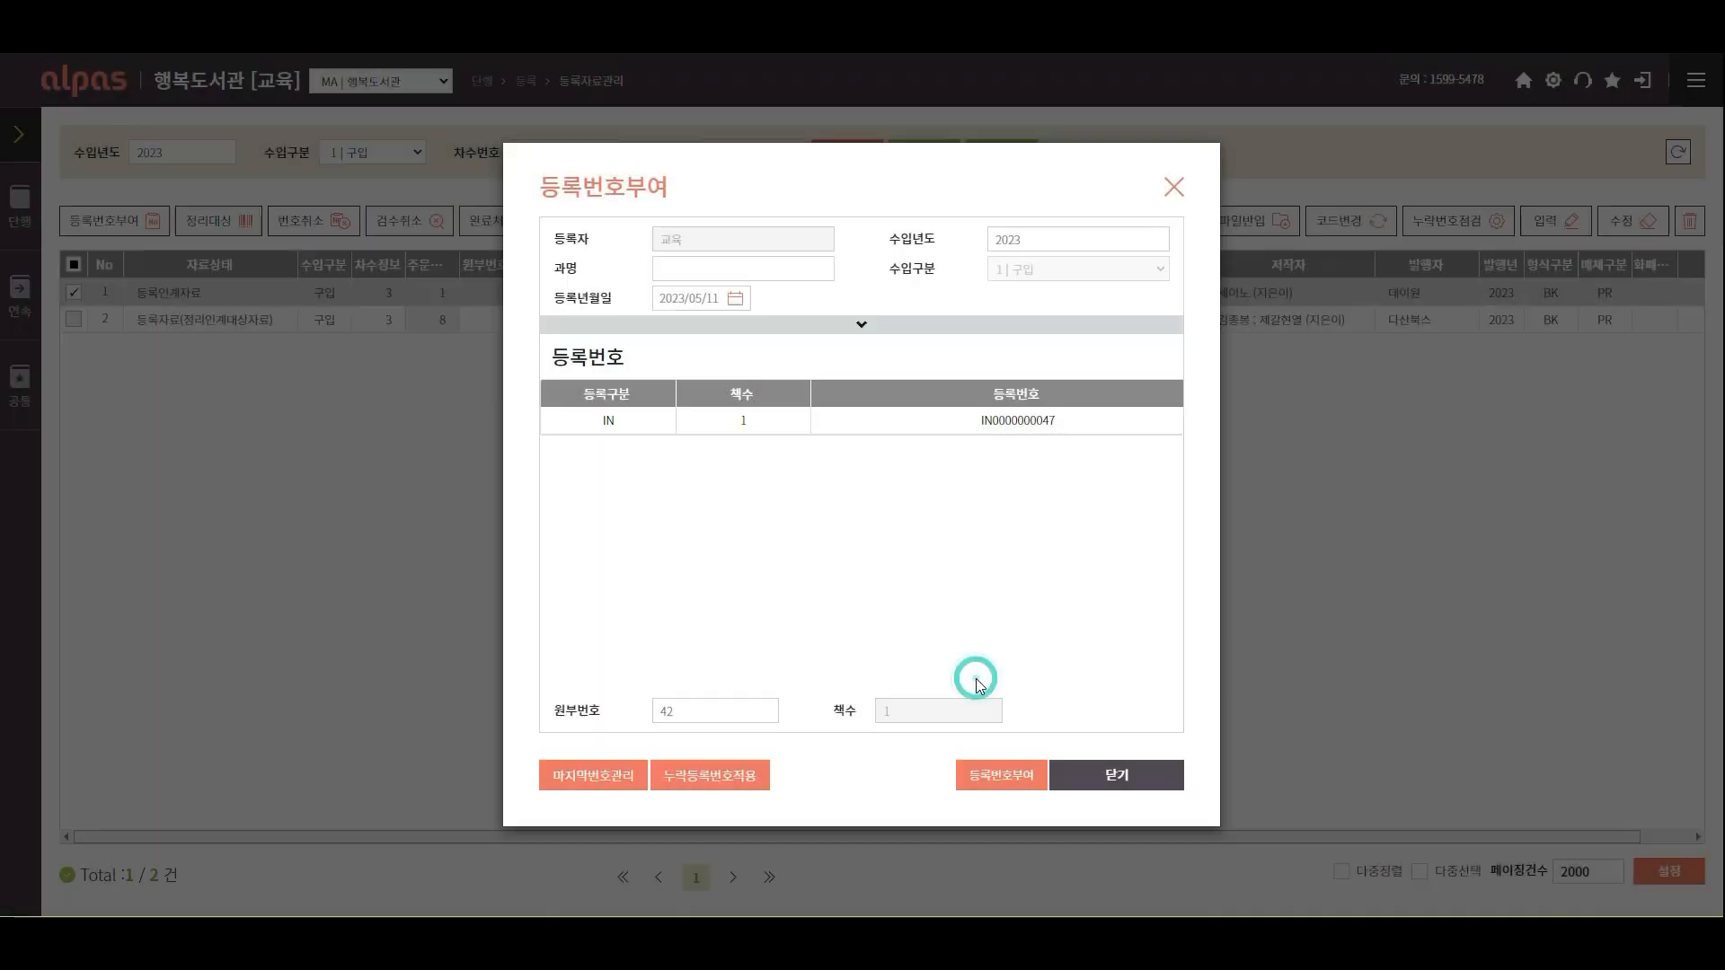
pyautogui.click(1109, 776)
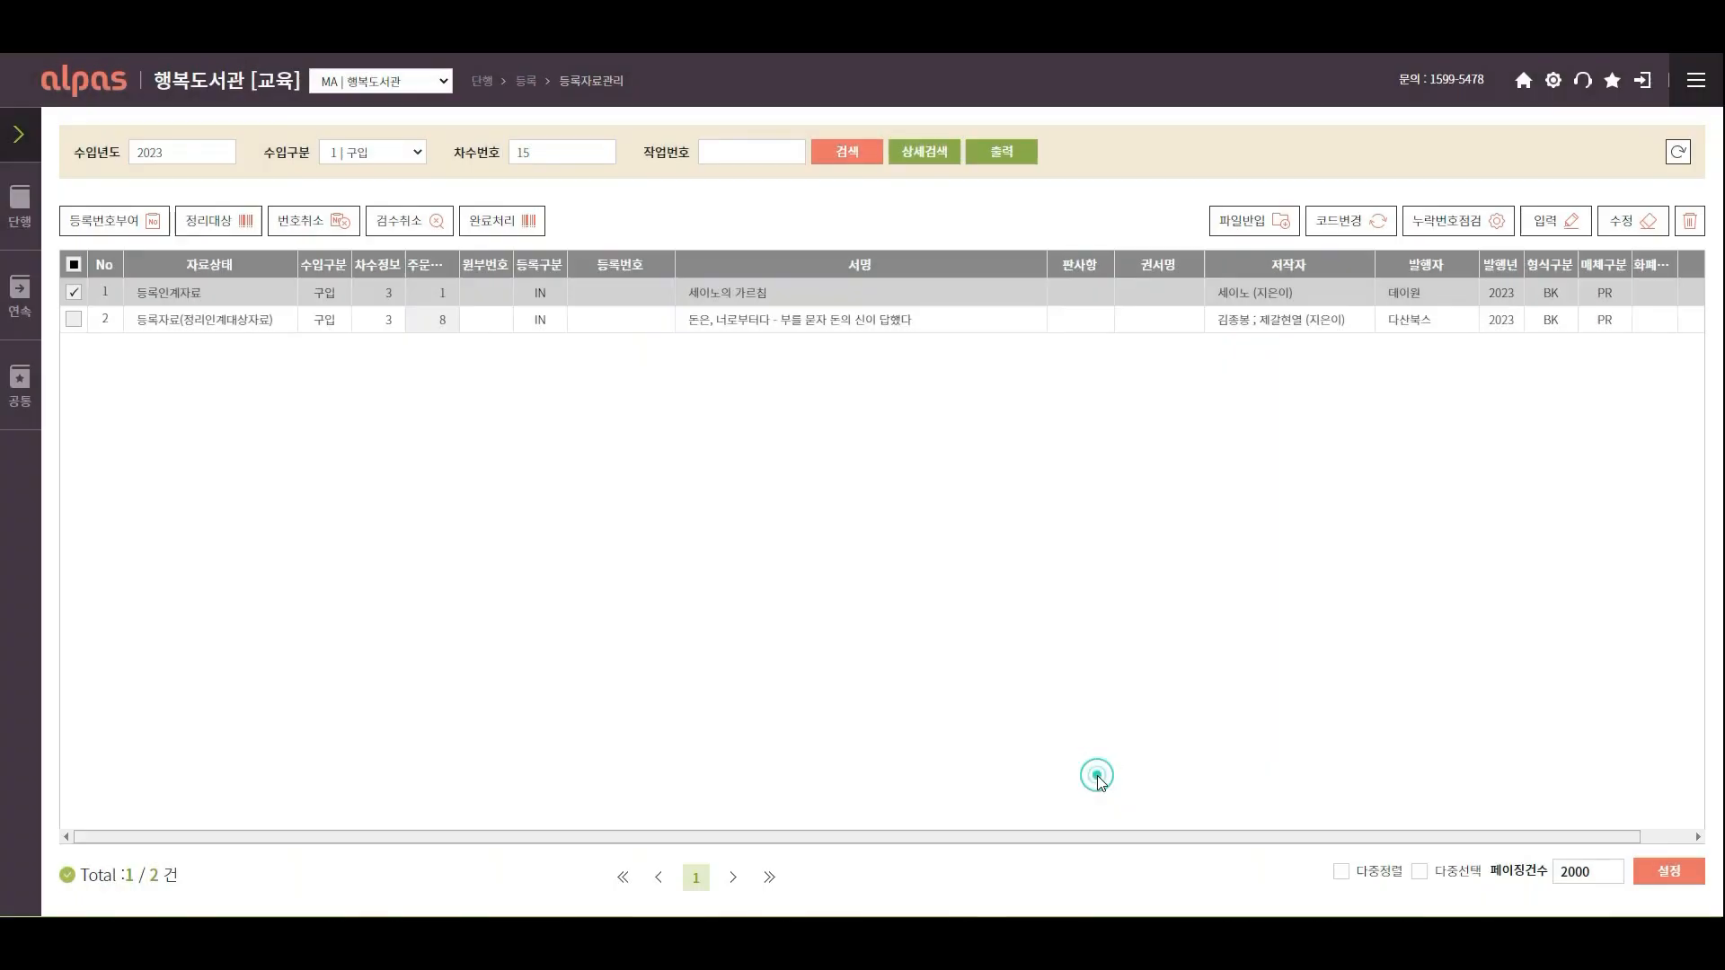
pyautogui.click(119, 234)
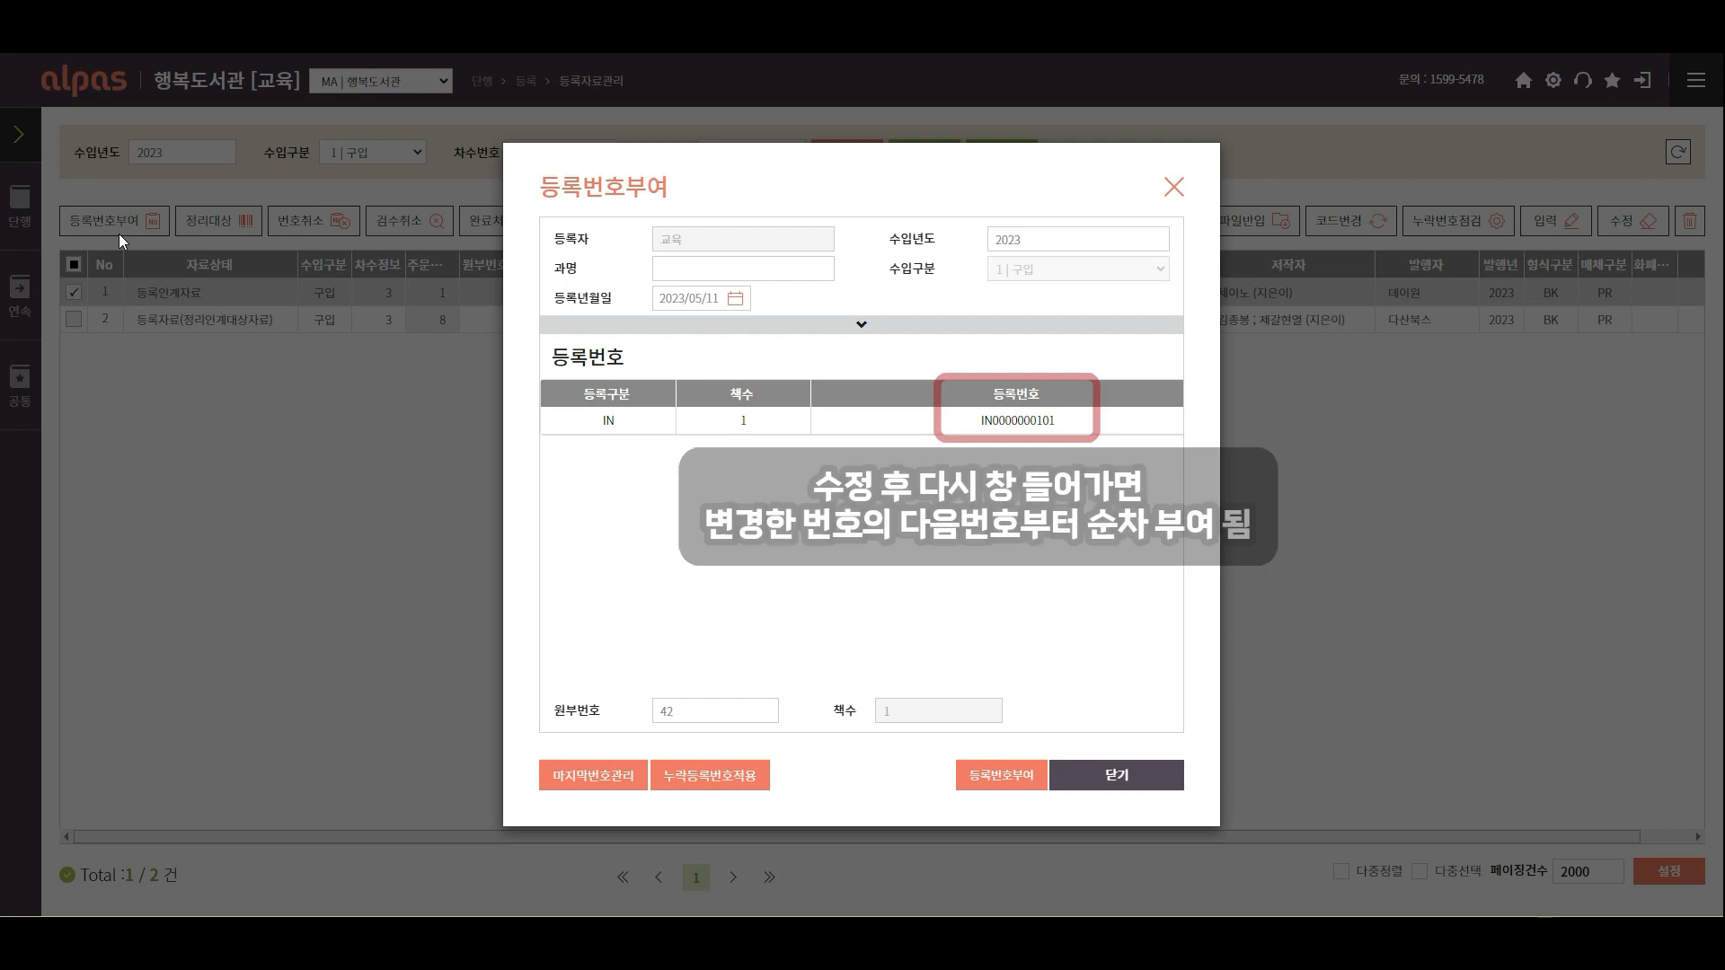
pyautogui.click(996, 794)
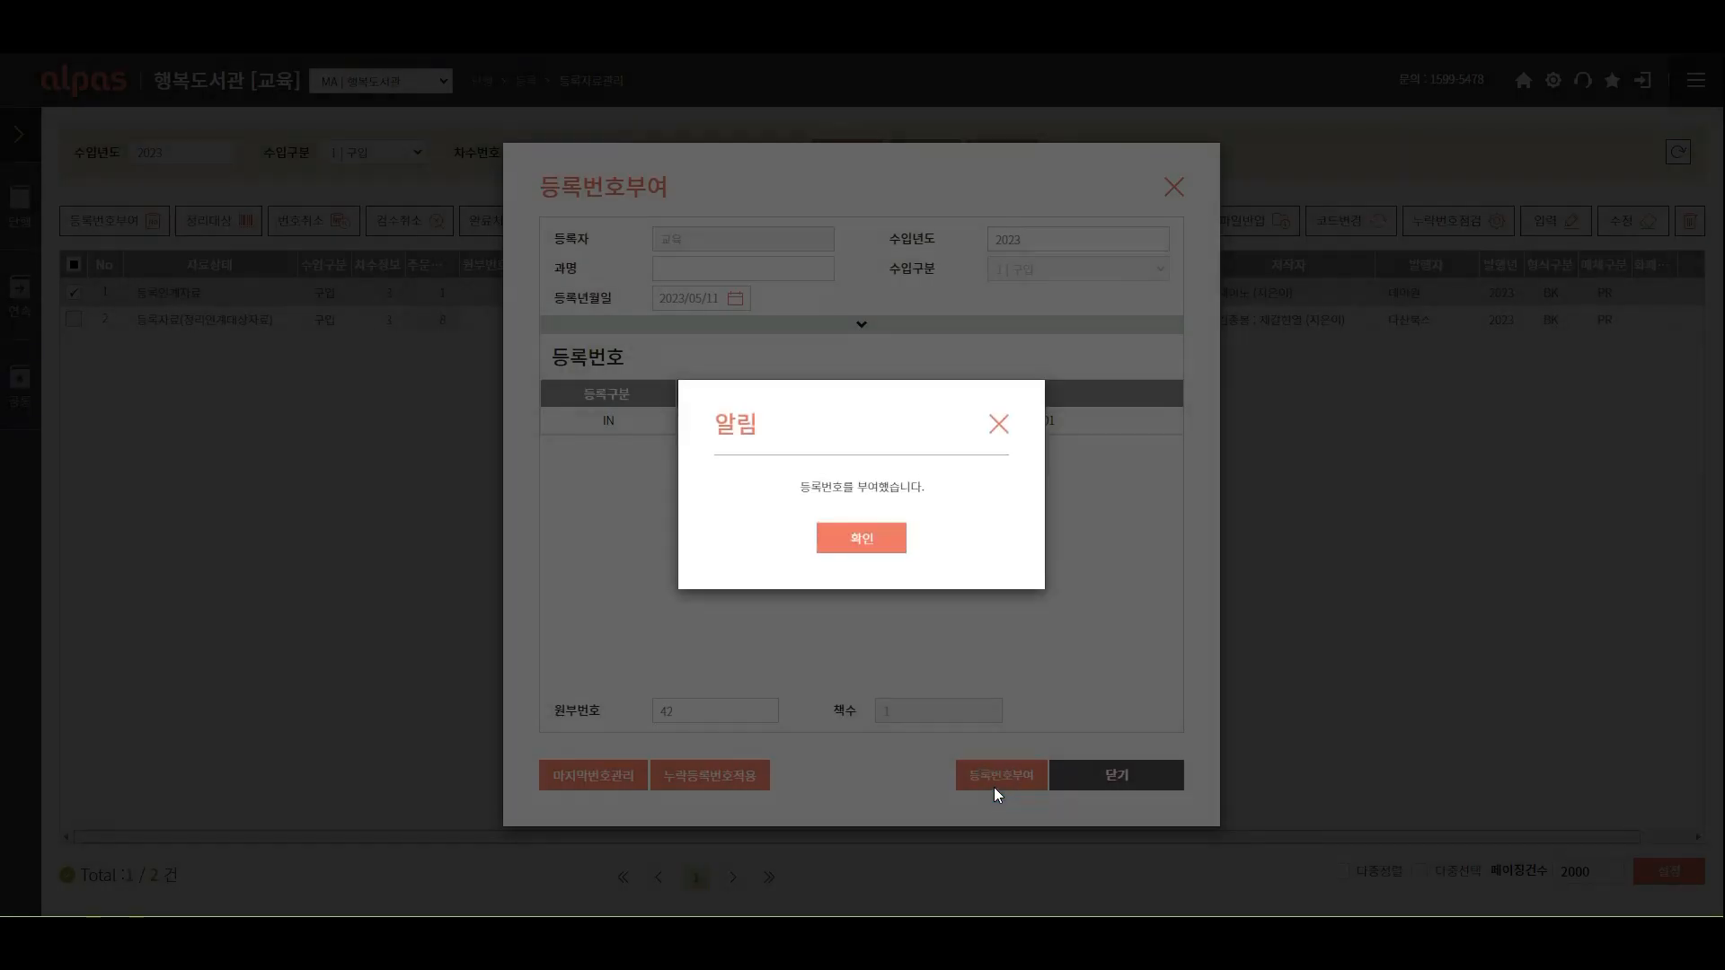
pyautogui.click(862, 544)
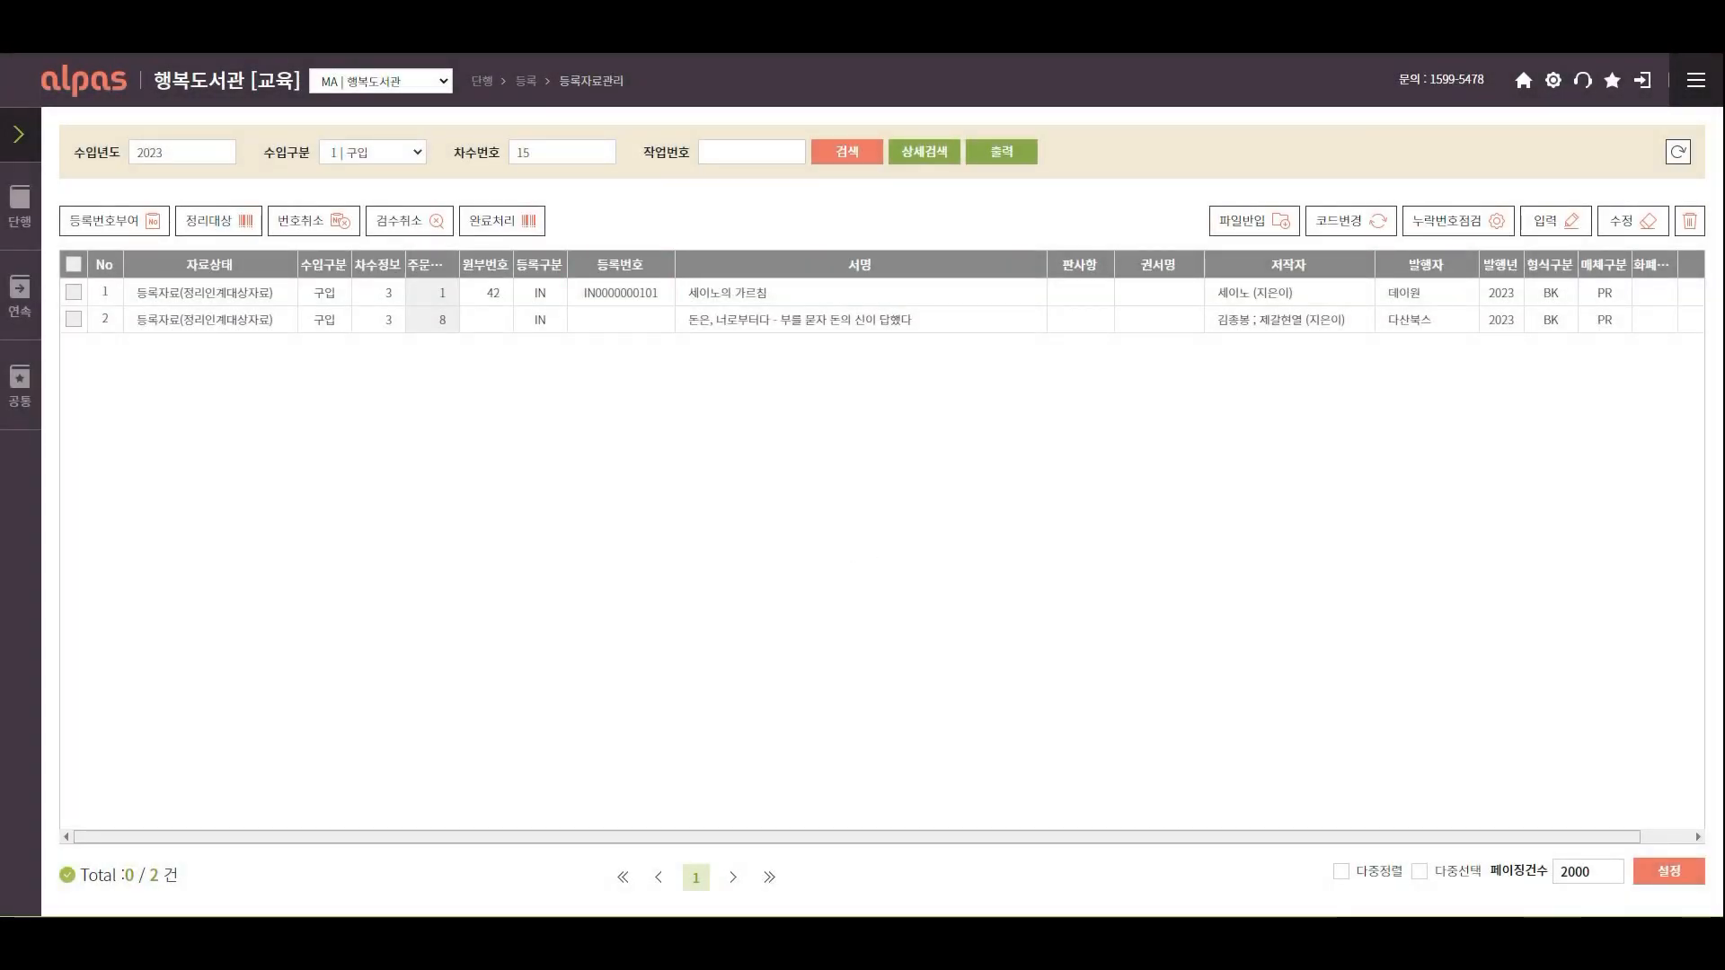
# Start number assignment for 돈은, 너로부터다 and search the missing IN registration numbers from 50 to 70.
pyautogui.click(73, 320)
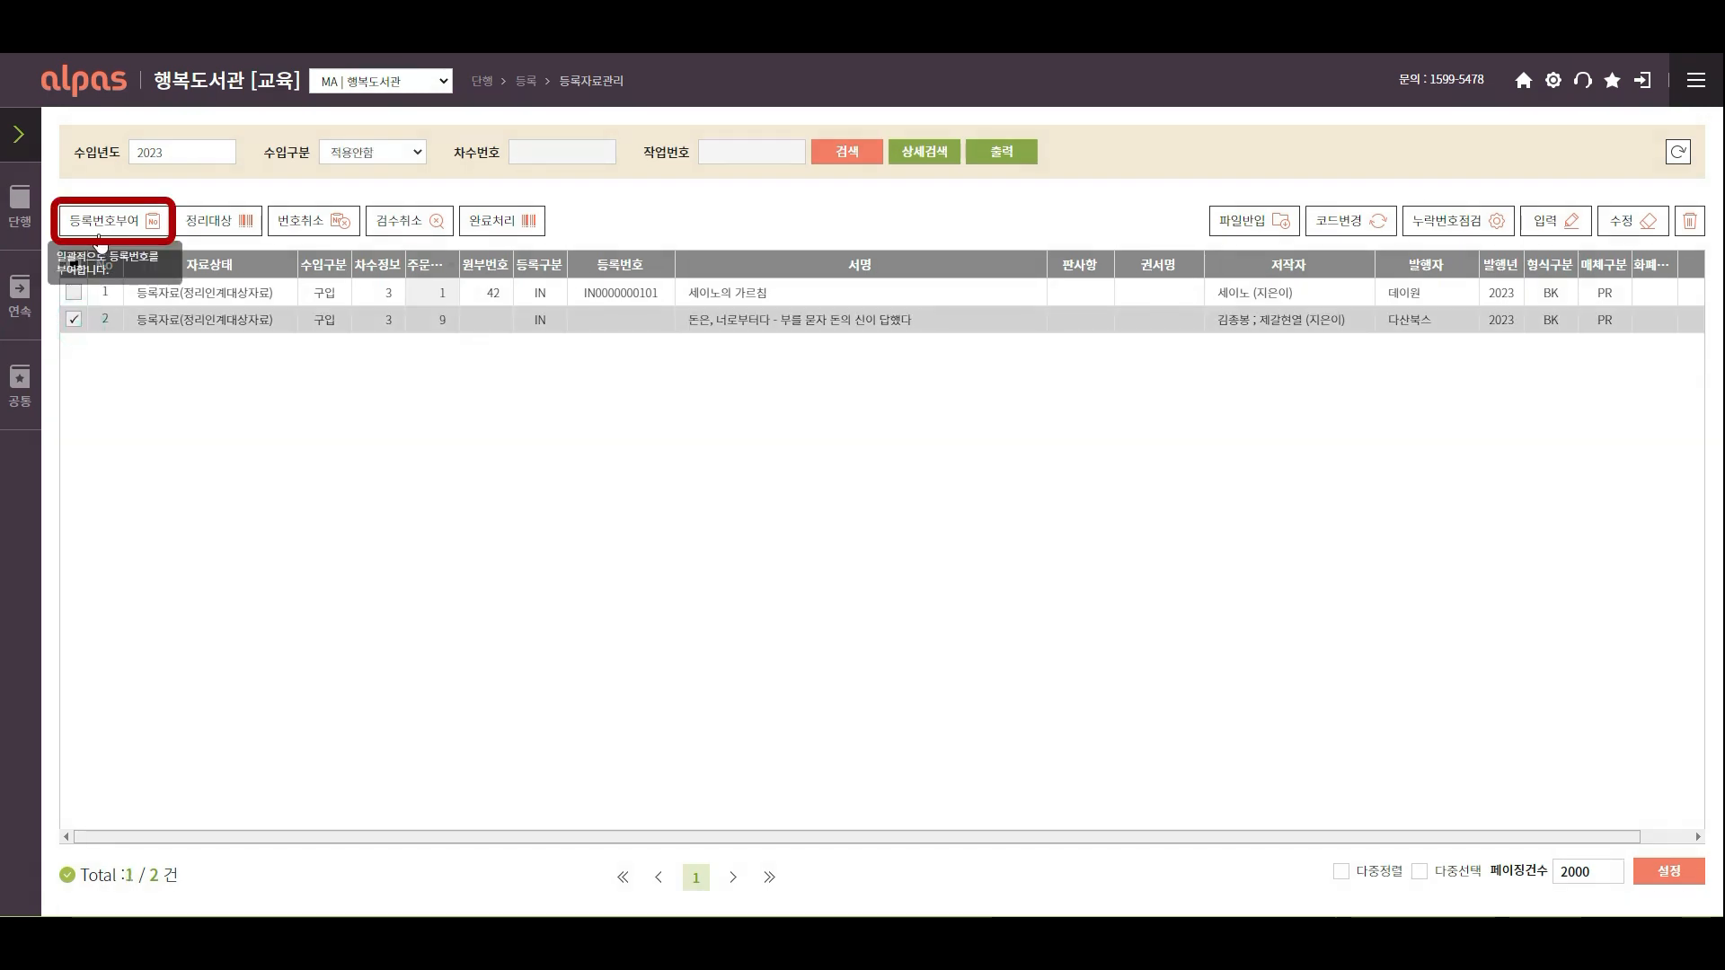
pyautogui.click(101, 223)
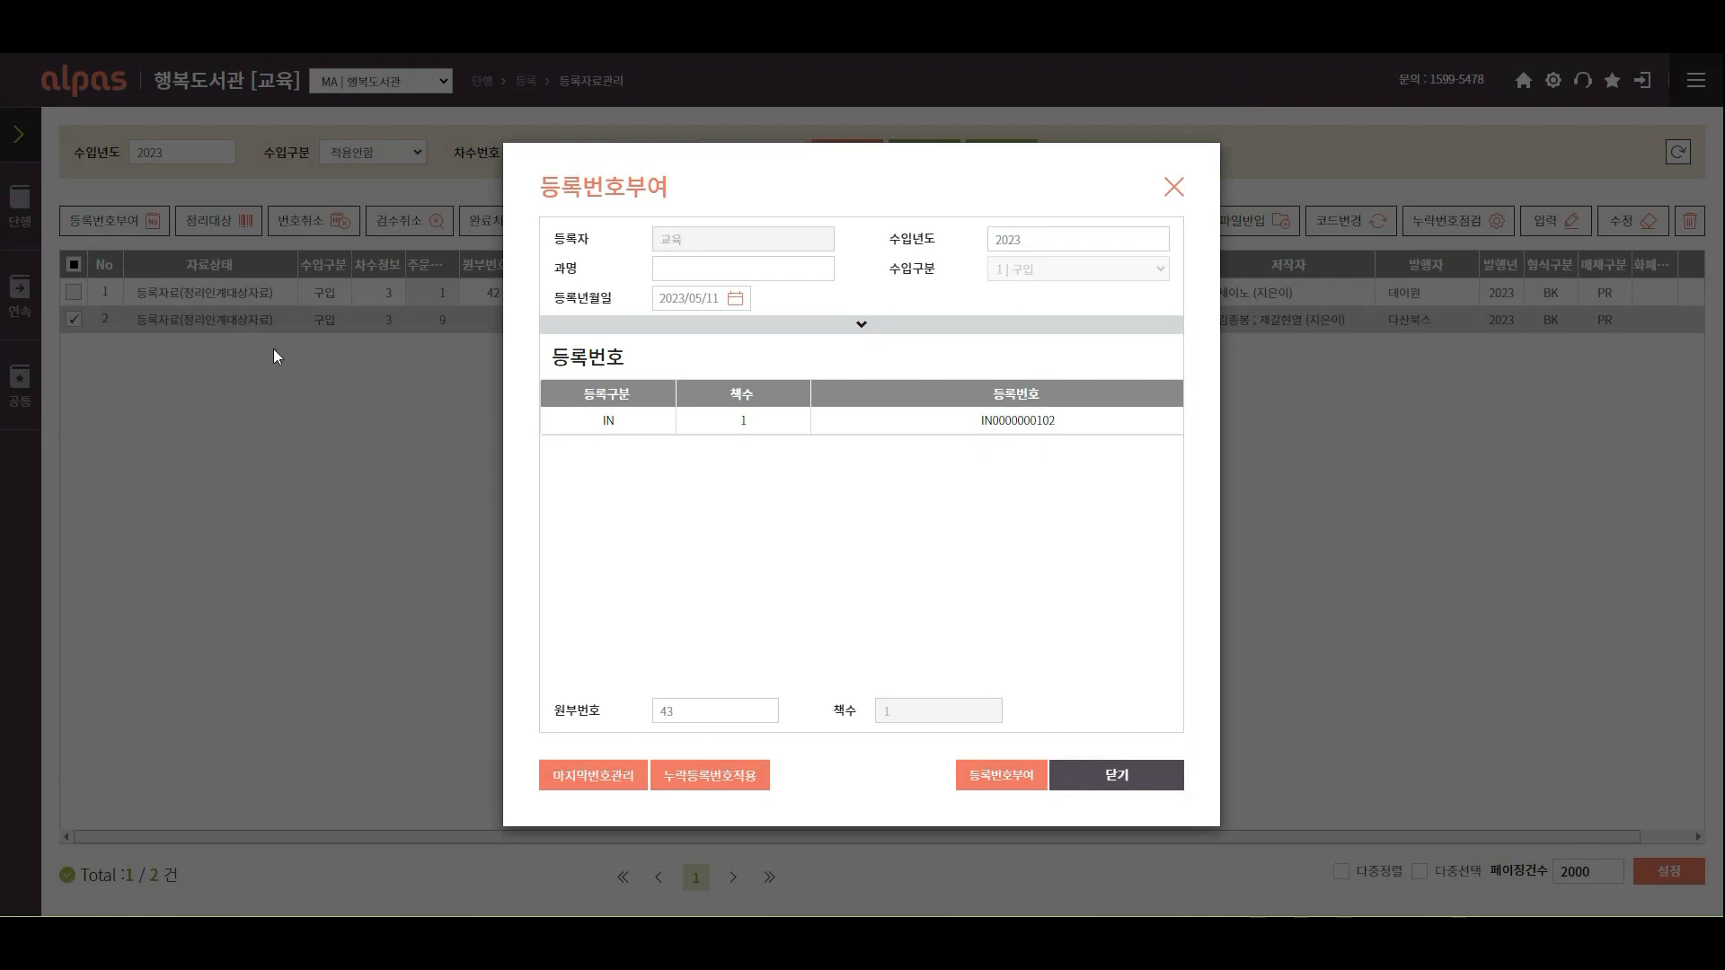
pyautogui.click(708, 787)
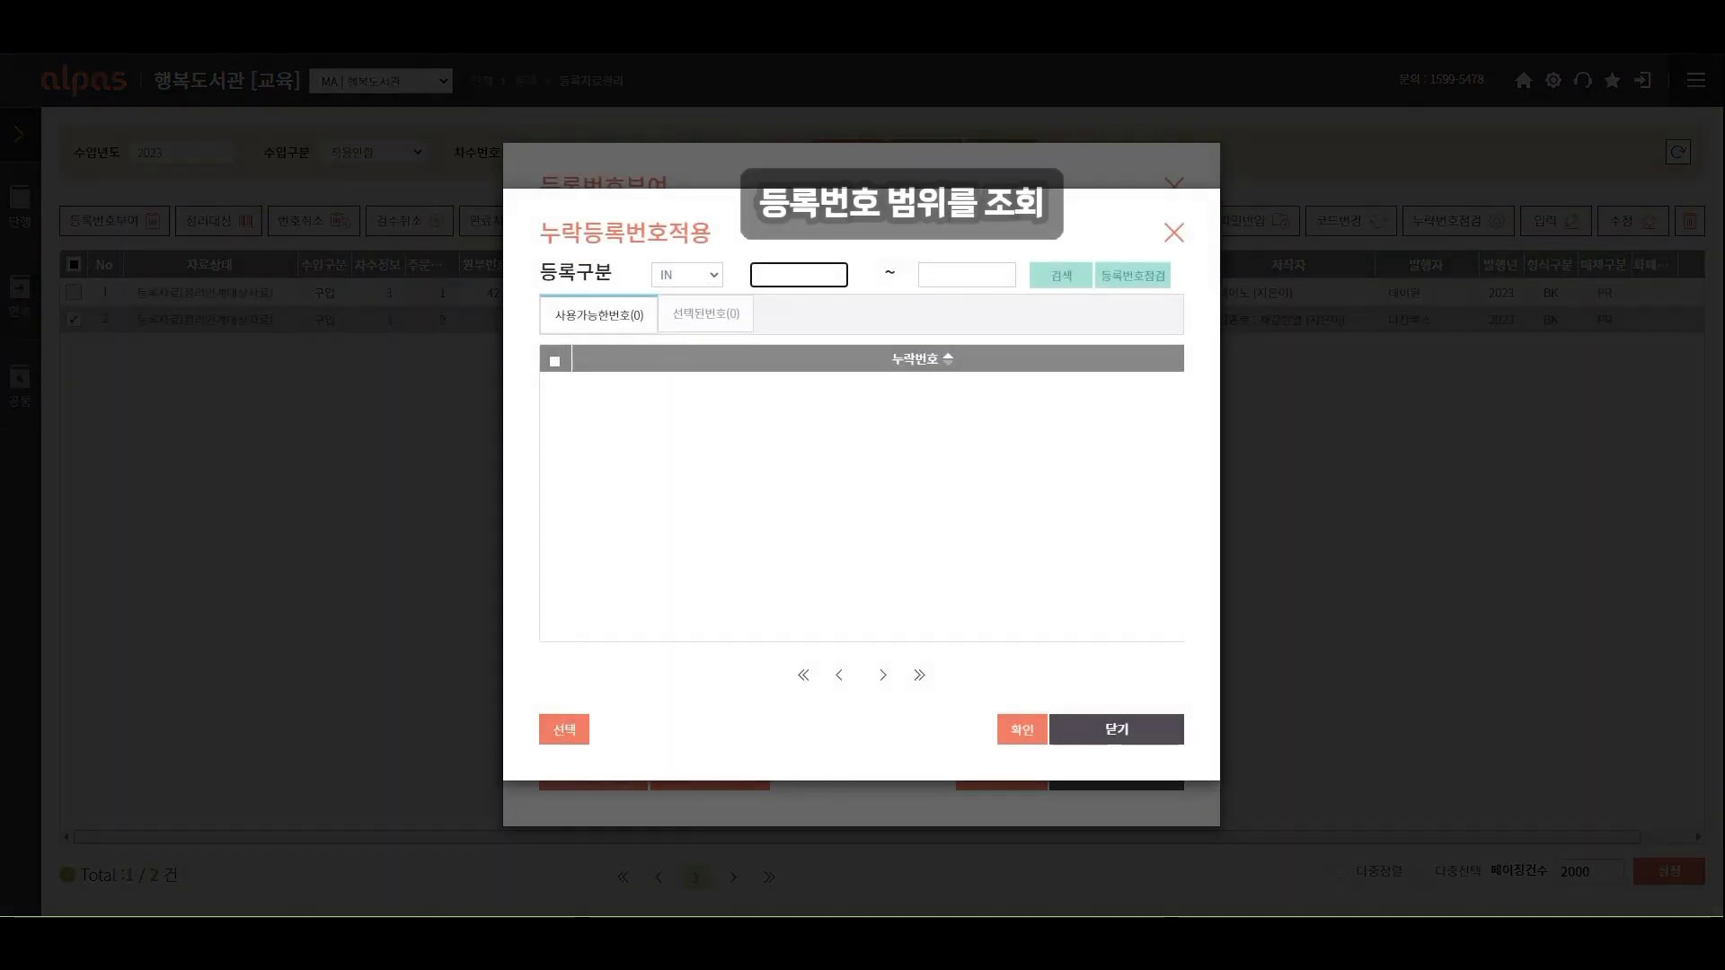
pyautogui.write('50')
pyautogui.press('Tab')
pyautogui.write('70')
pyautogui.press('Return')
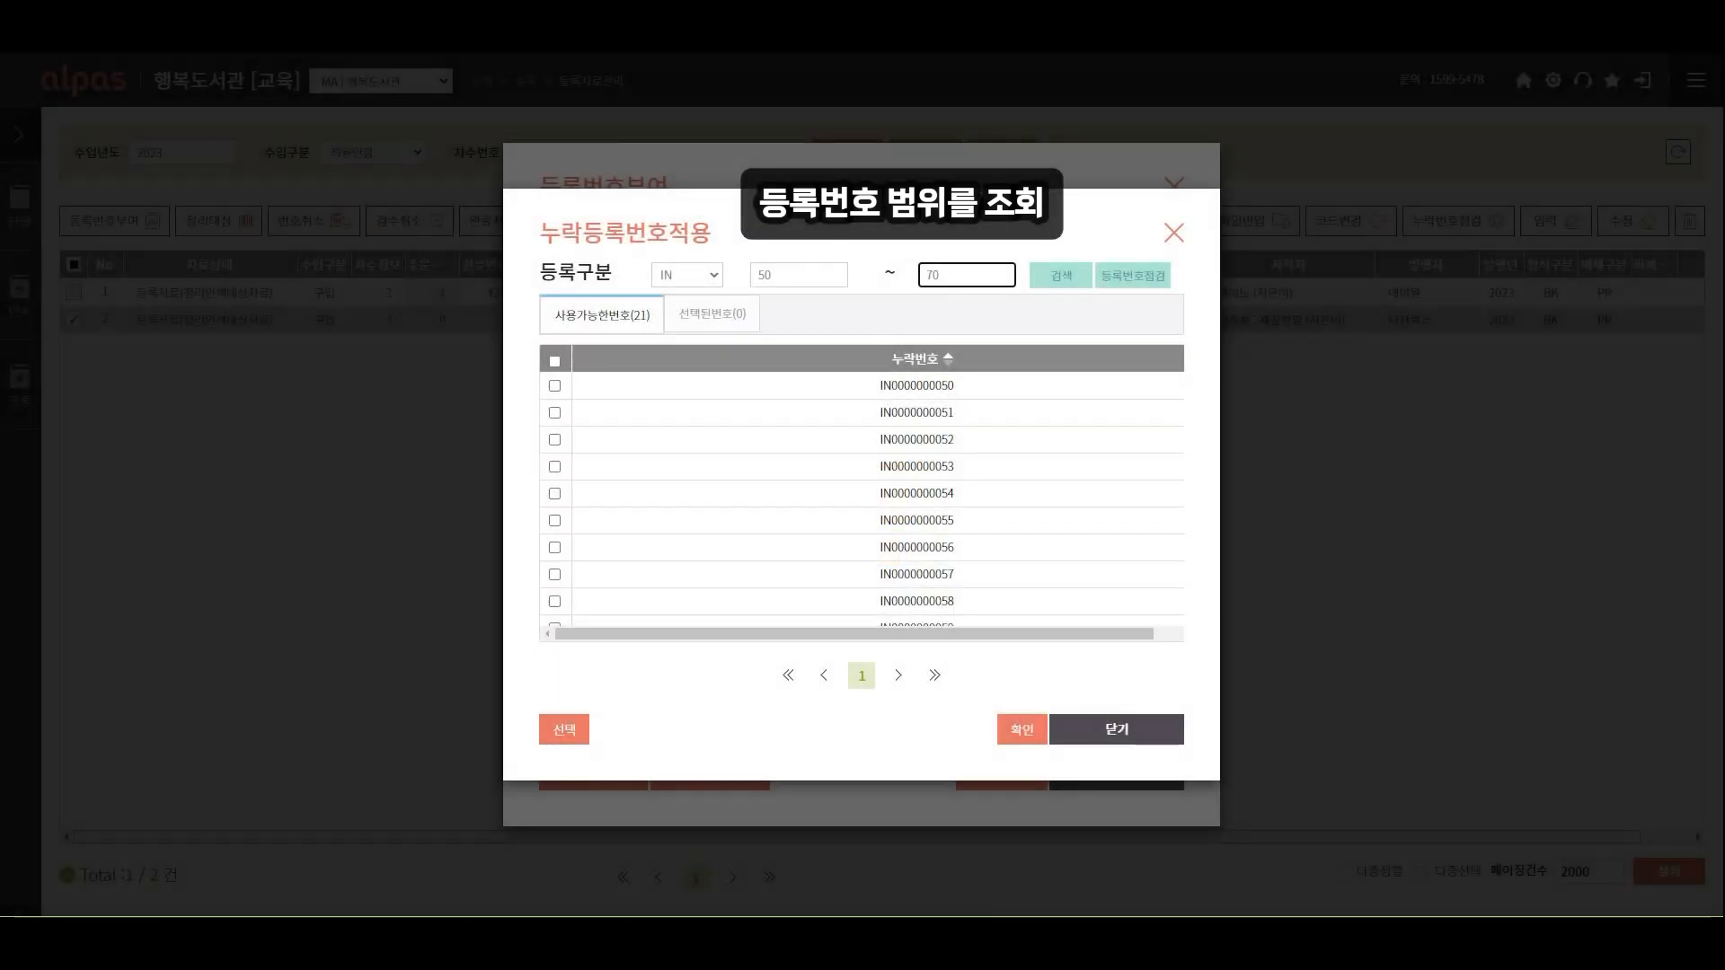
# Check the registration number list and the missing number list of class EM | [행복]일반도서 for numbers 1 to 100.
pyautogui.click(1125, 290)
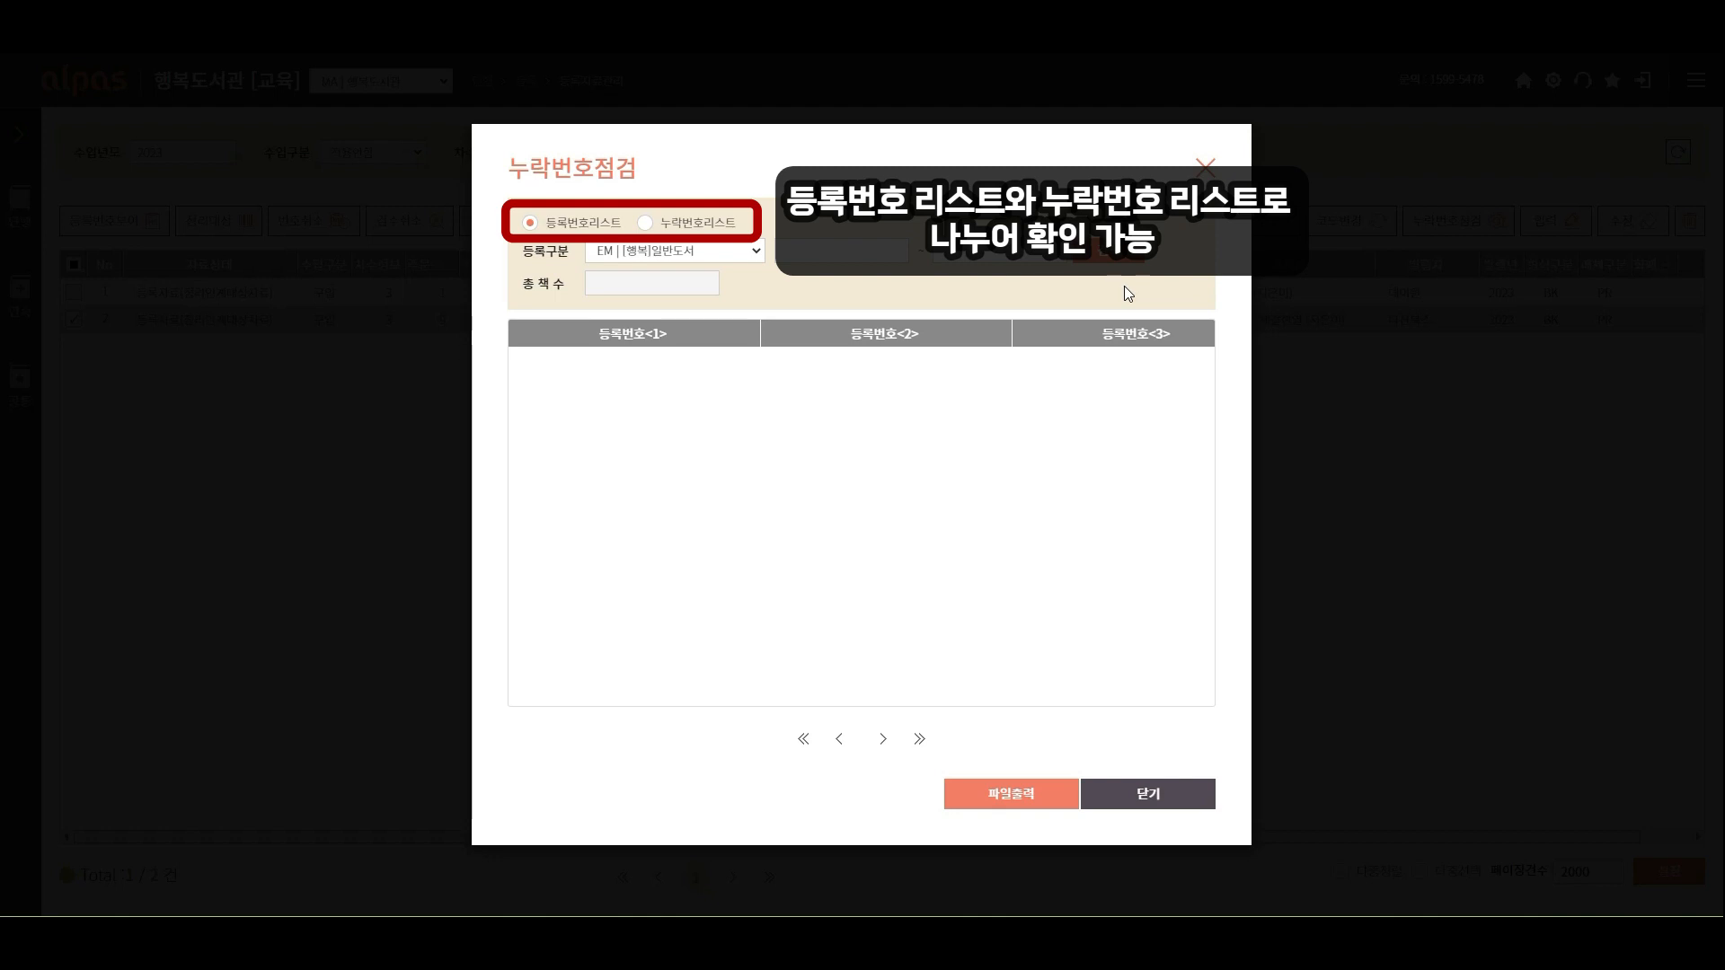
pyautogui.click(850, 261)
pyautogui.write('1')
pyautogui.press('Tab')
pyautogui.write('100')
pyautogui.press('Return')
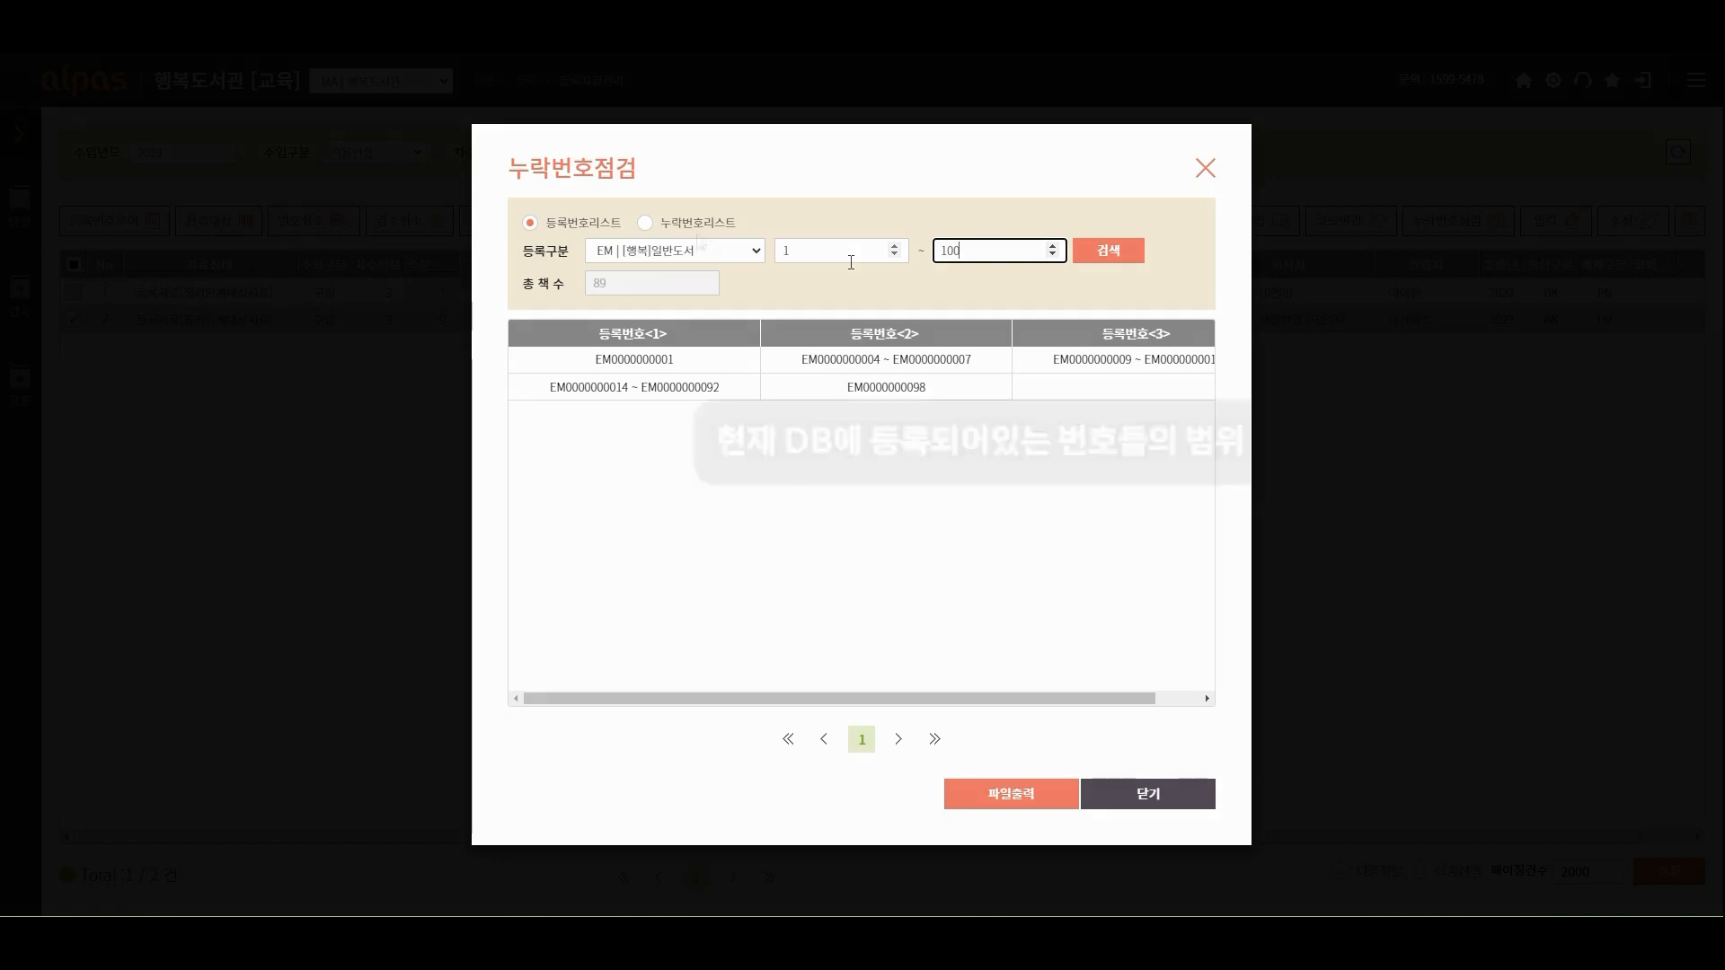
pyautogui.click(649, 226)
pyautogui.click(1102, 255)
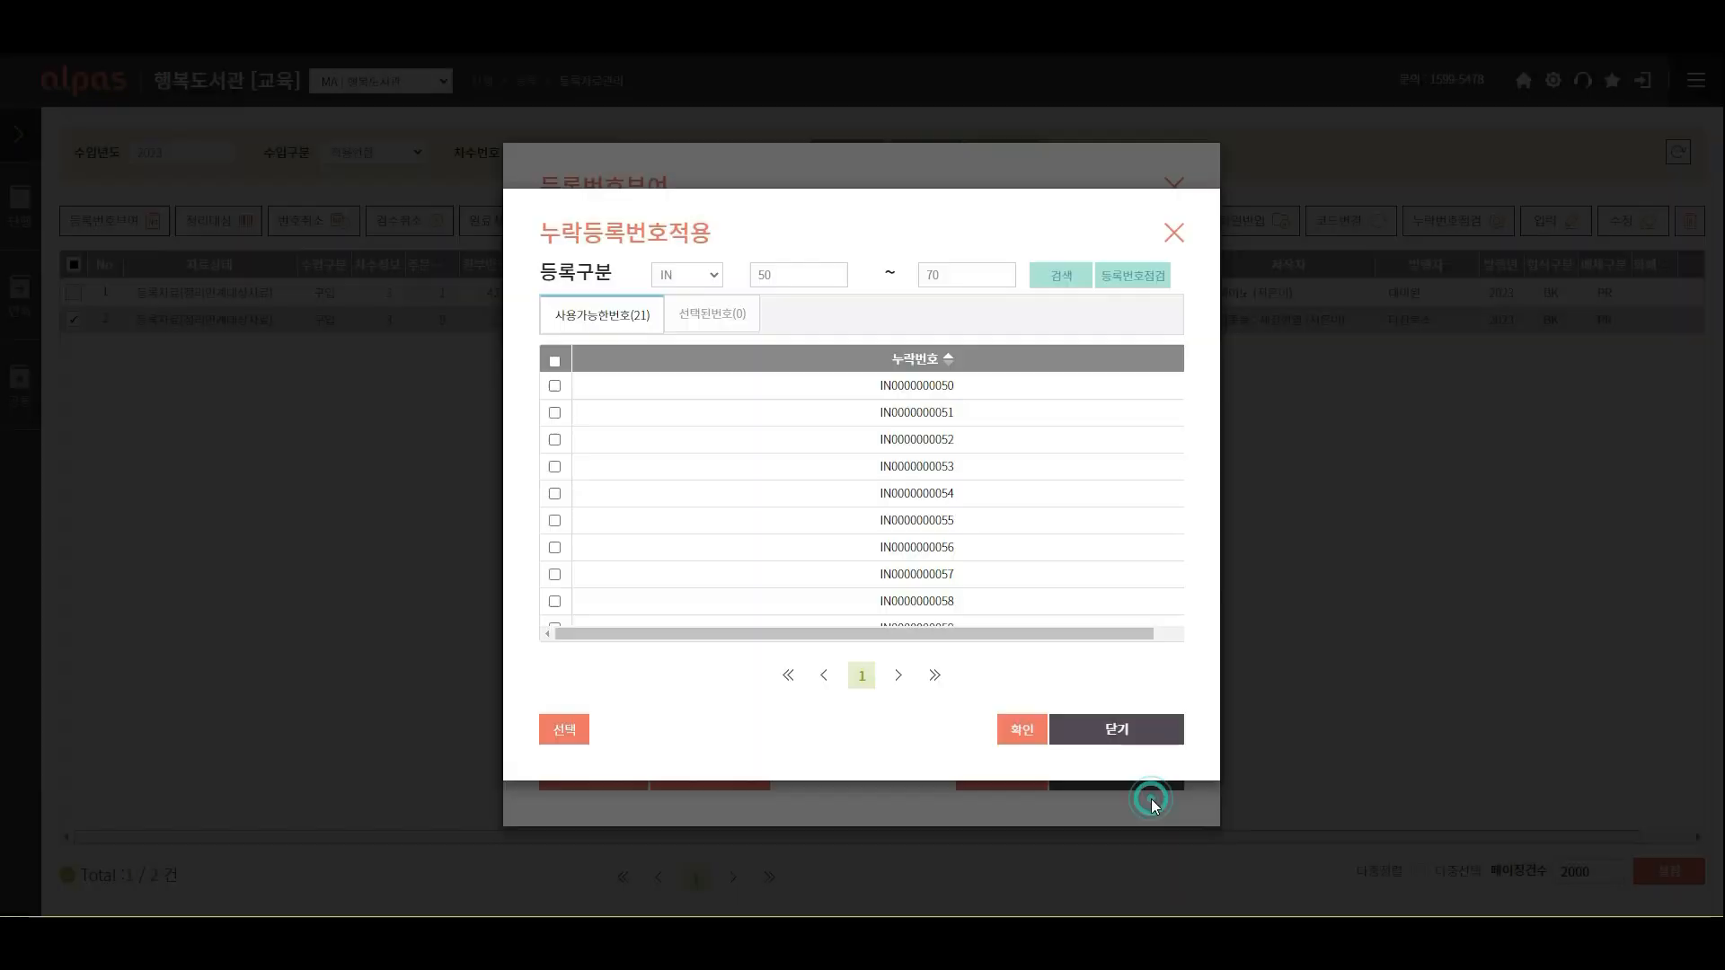
pyautogui.click(554, 386)
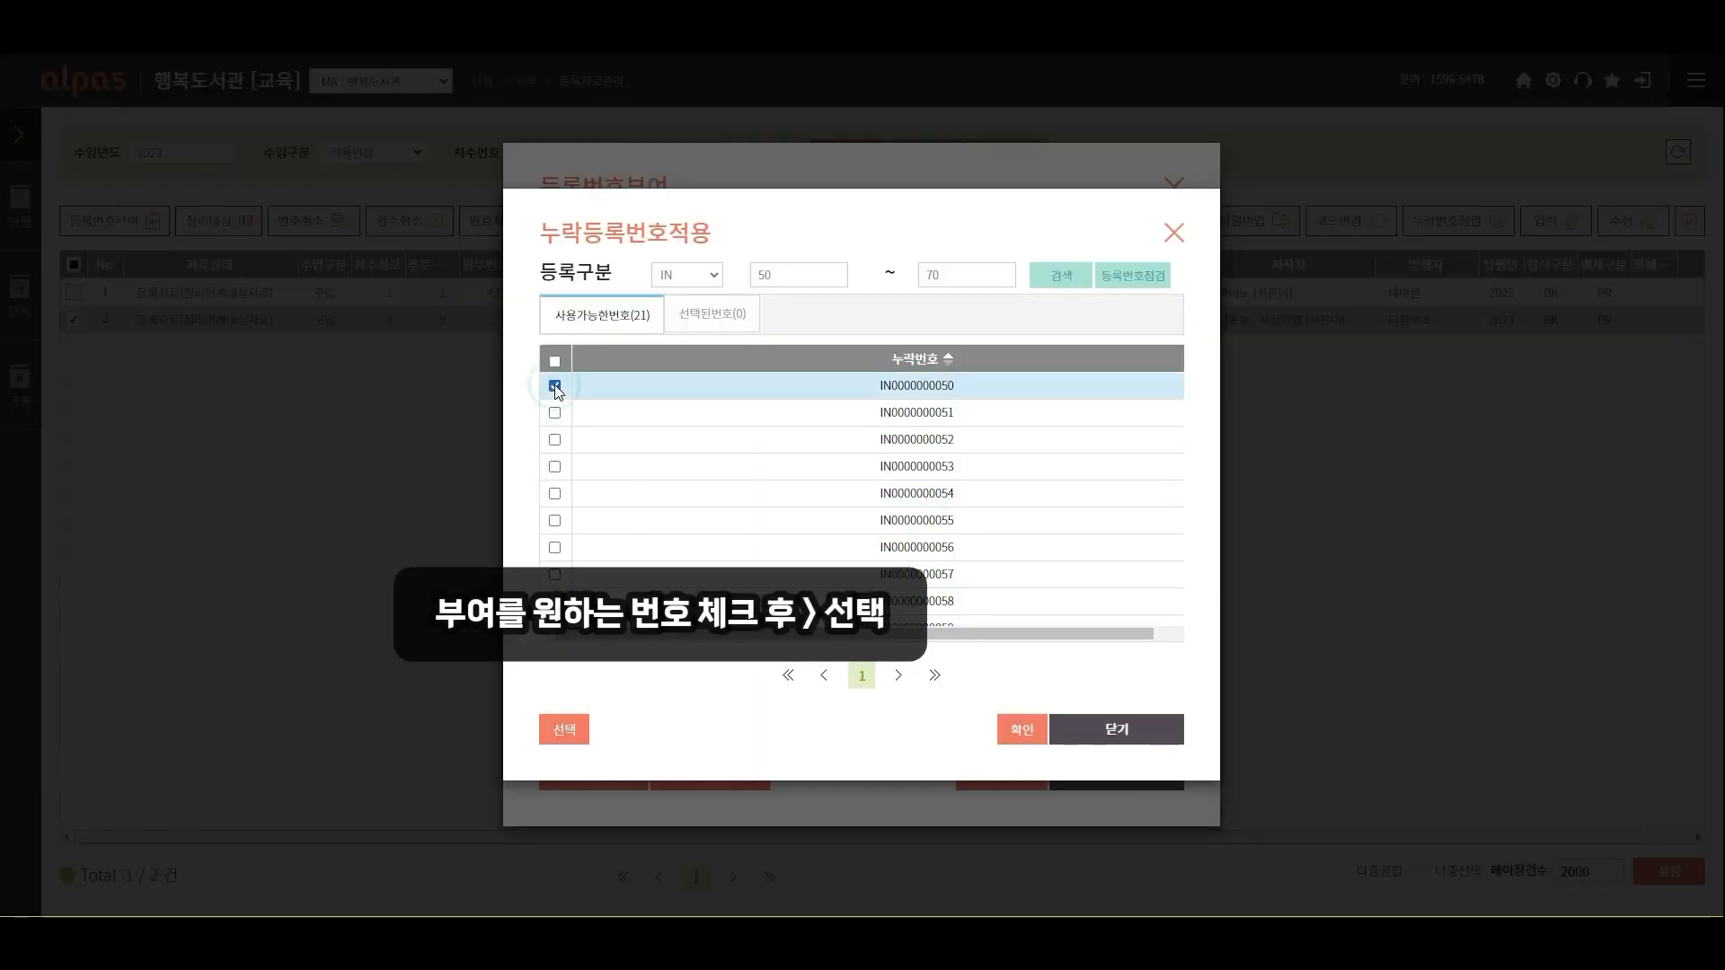
pyautogui.click(567, 740)
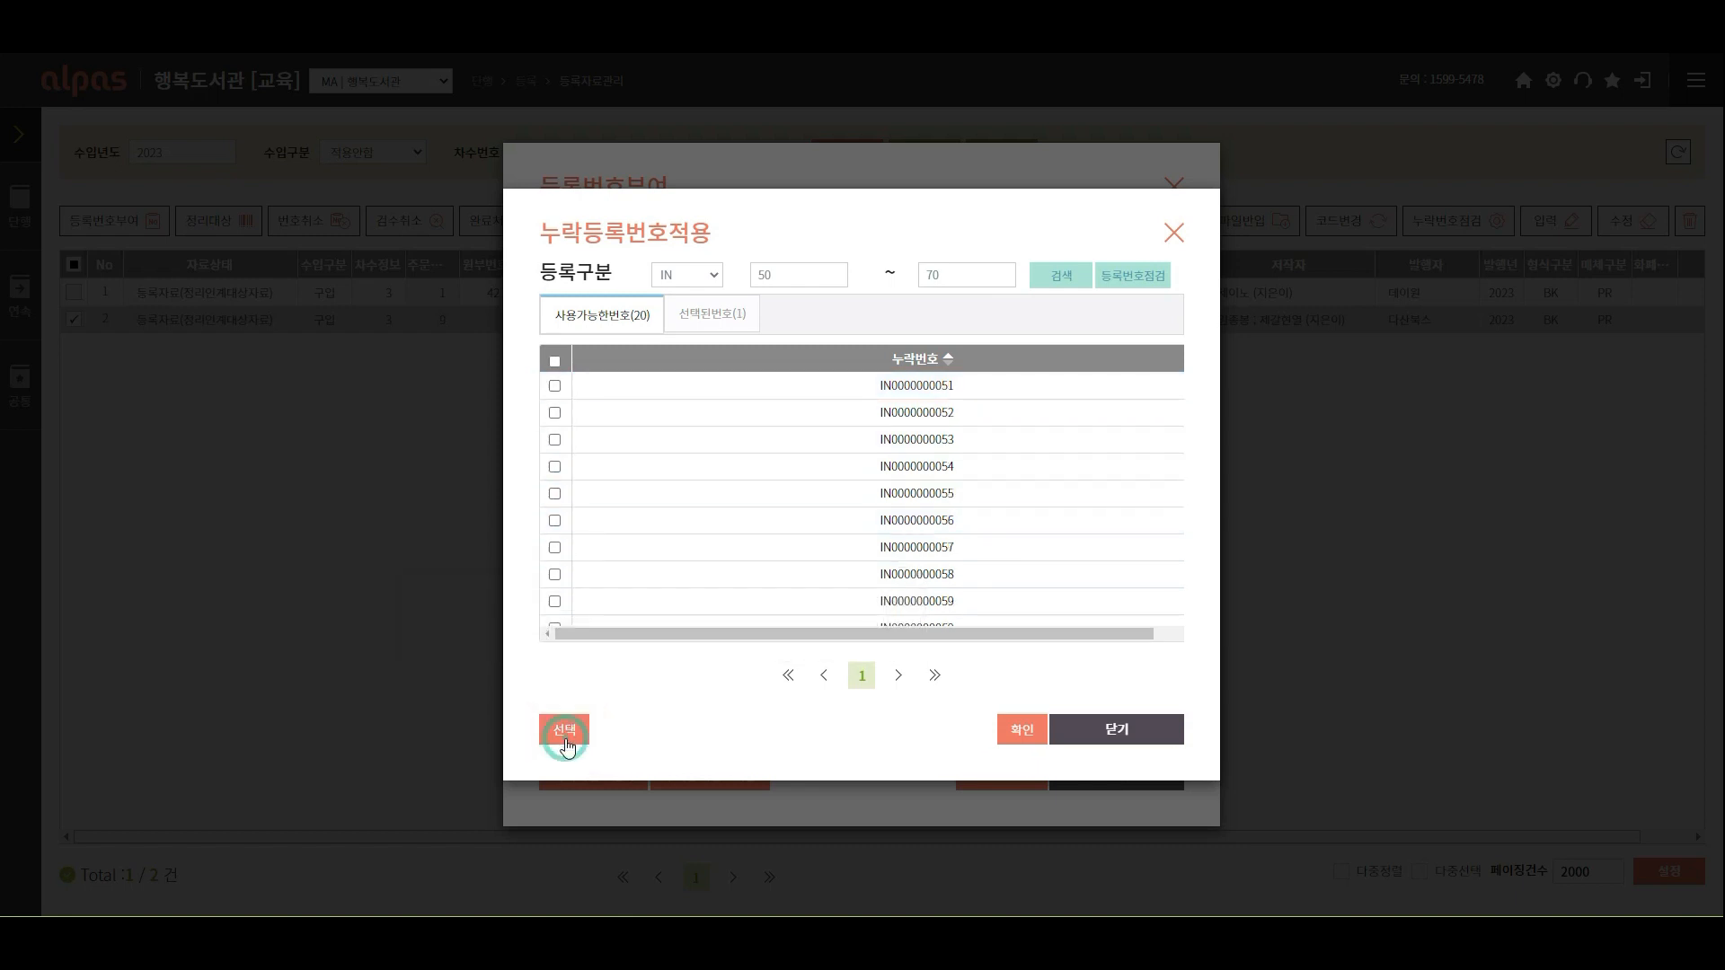
pyautogui.click(718, 329)
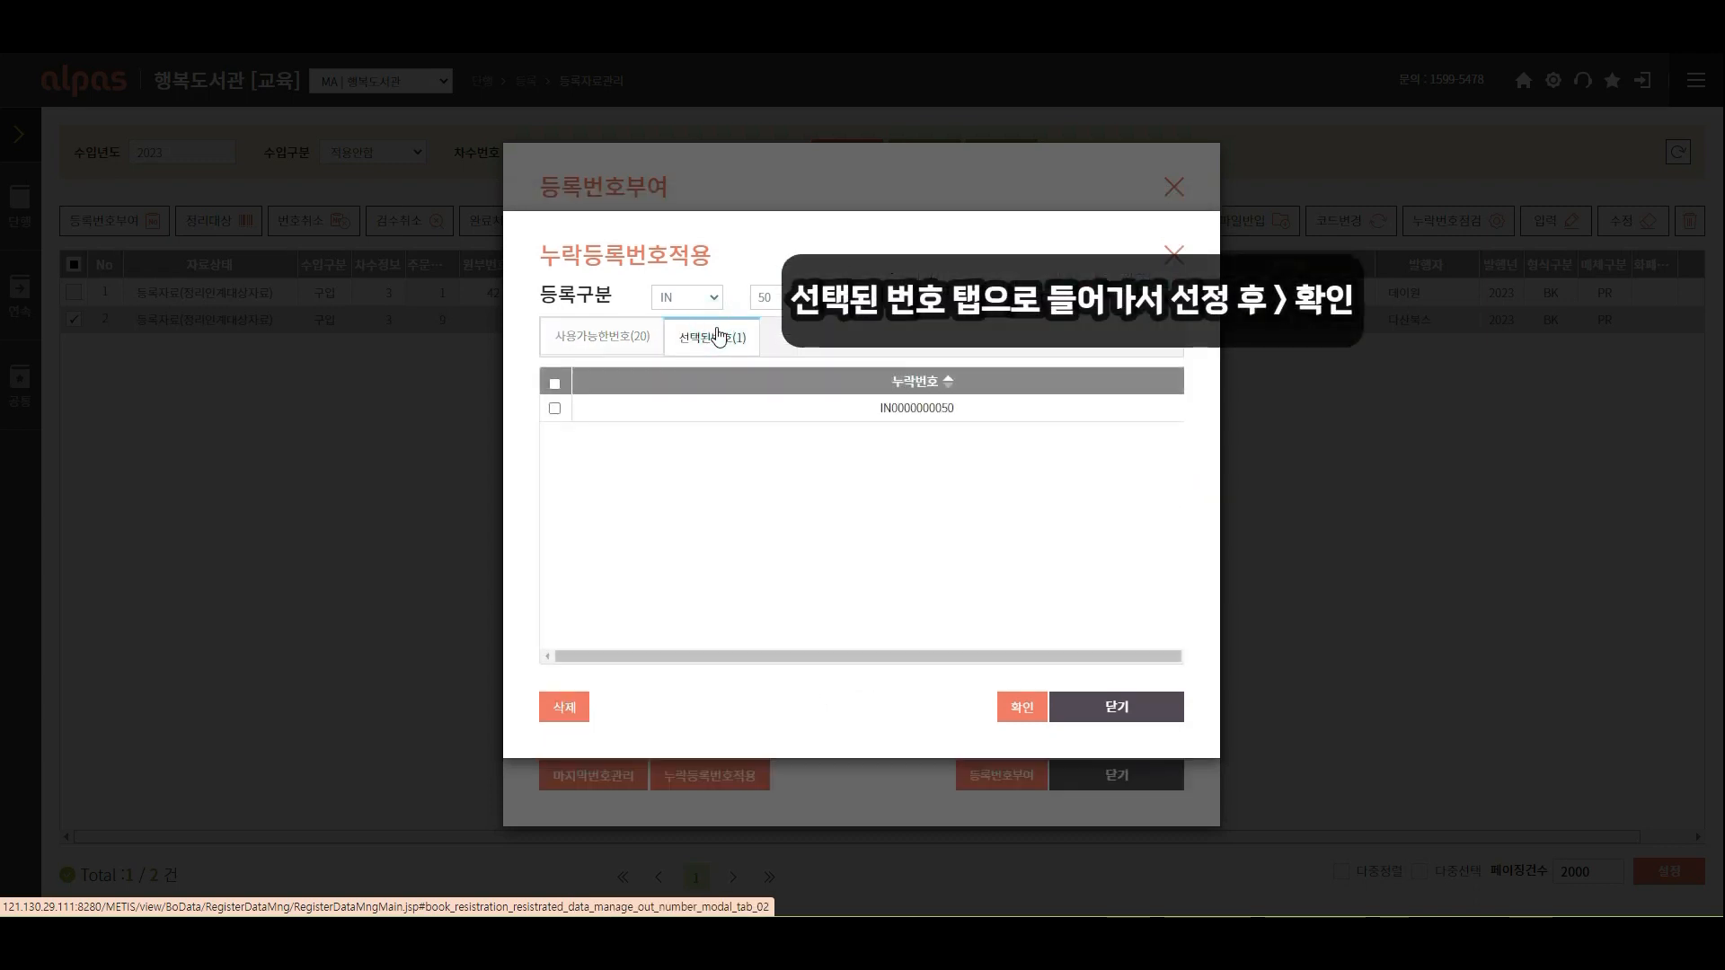
pyautogui.click(554, 409)
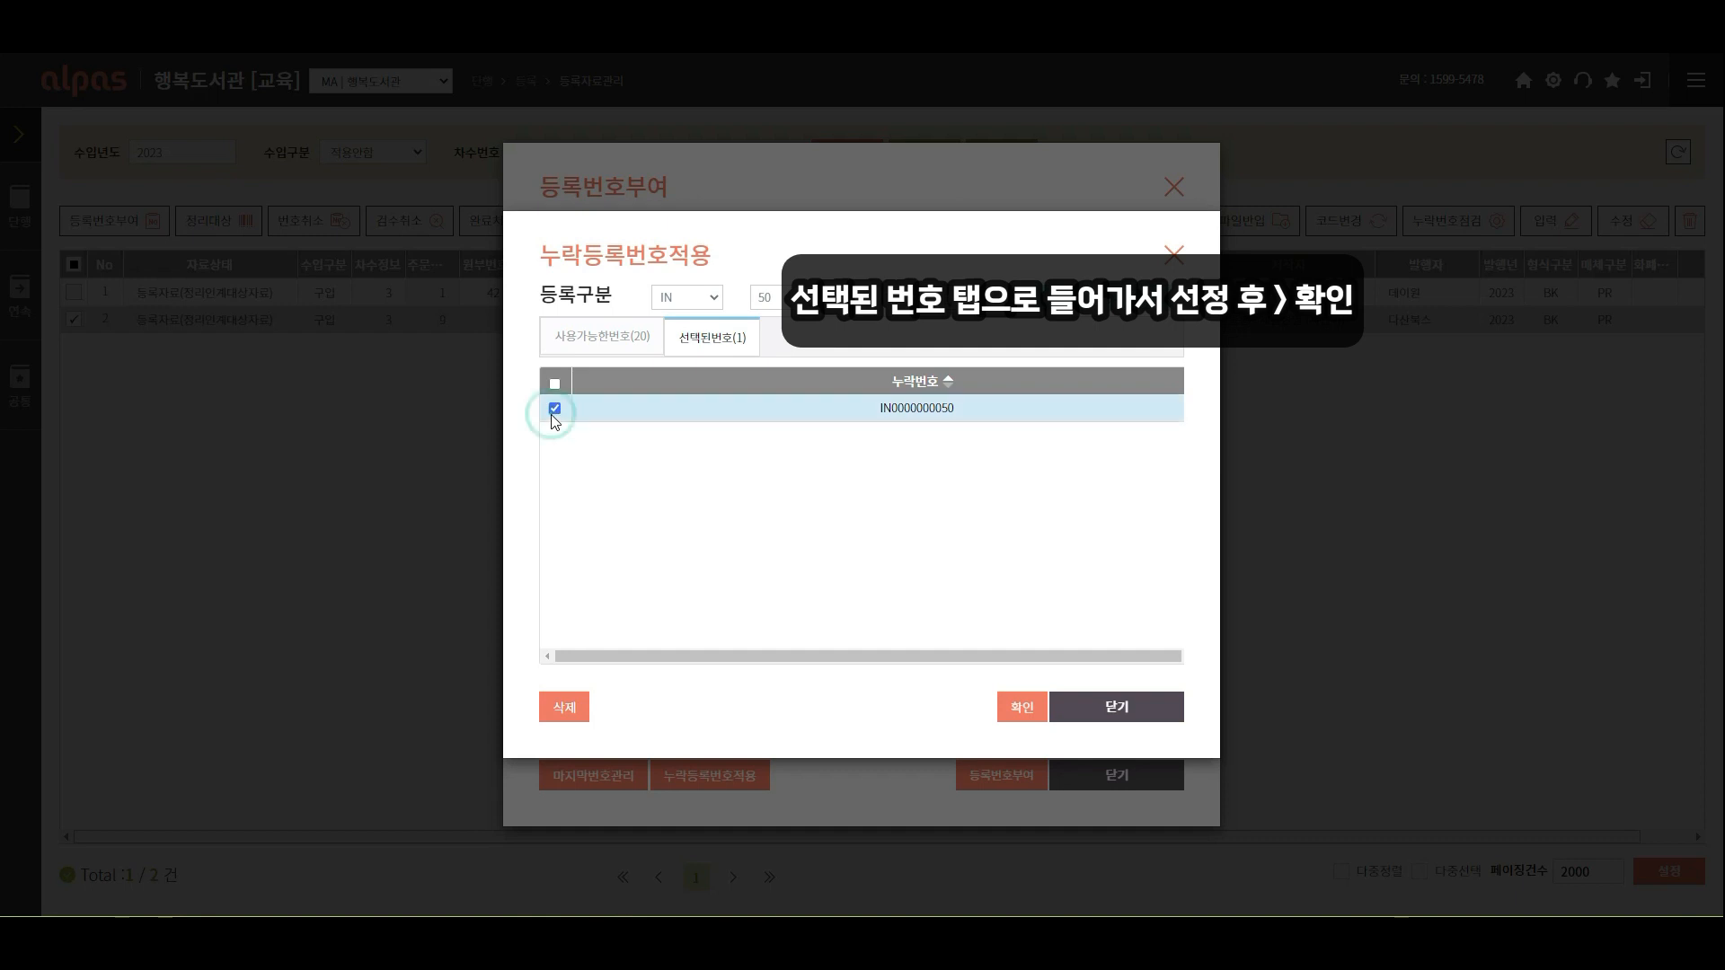
pyautogui.click(1023, 719)
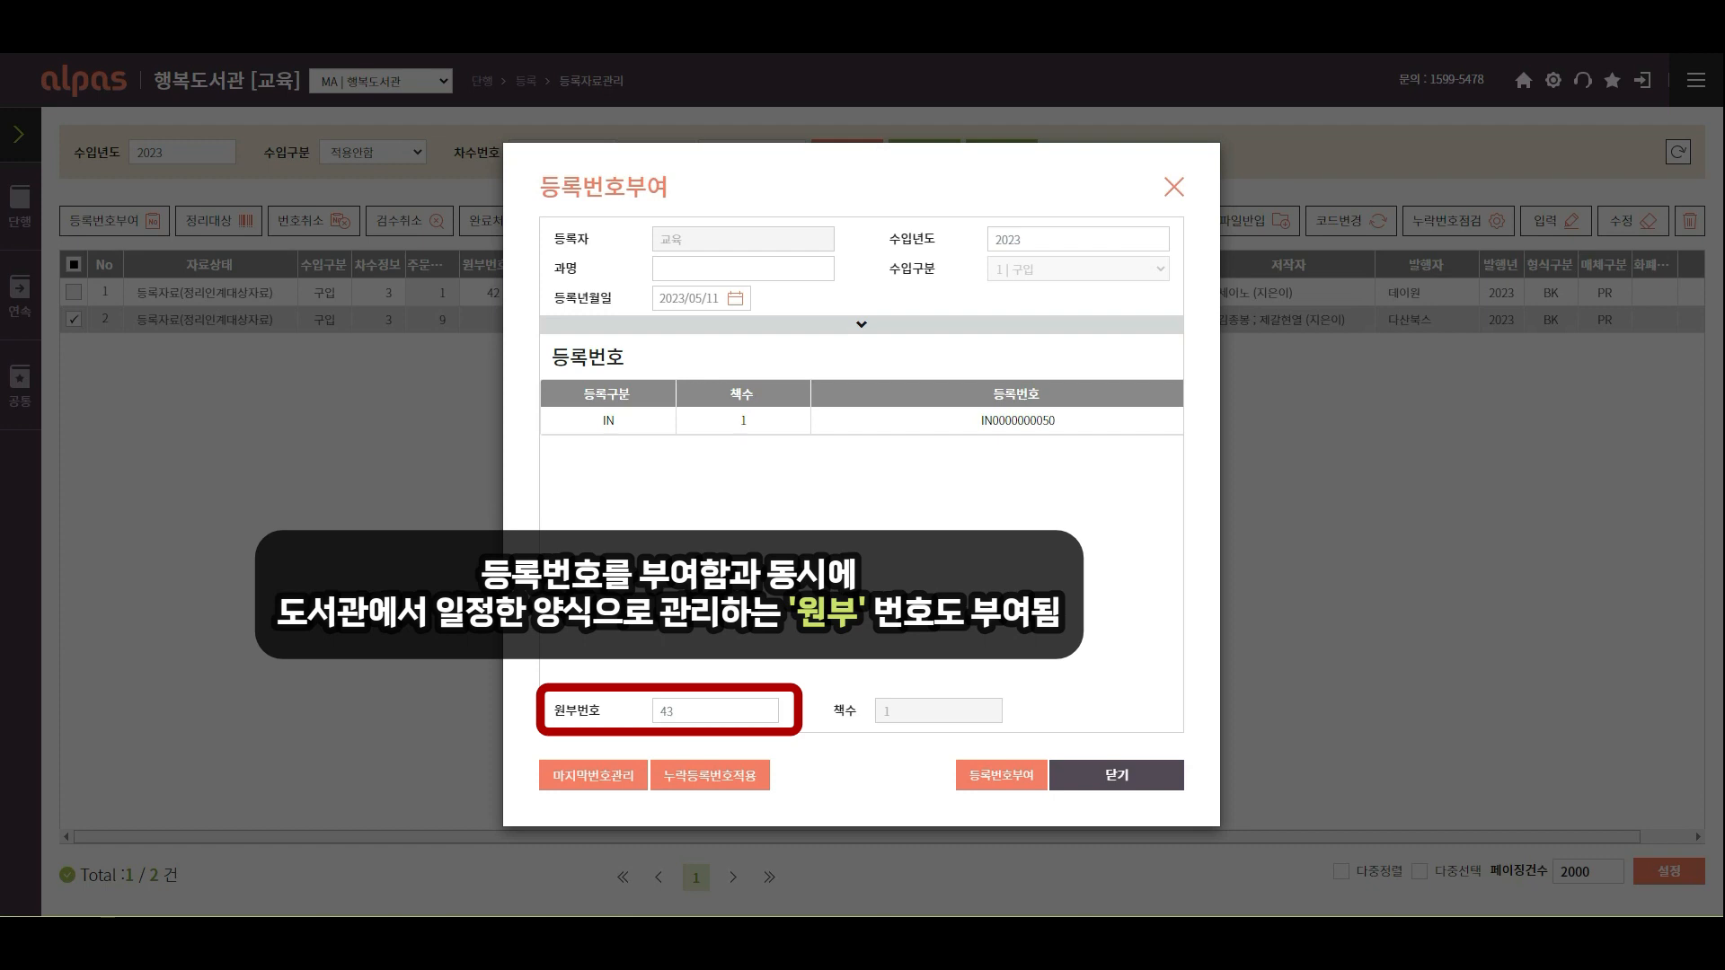
# Set the ledger number (원부번호) to 42 and assign the registration number to 돈은, 너로부터다.
pyautogui.click(732, 710)
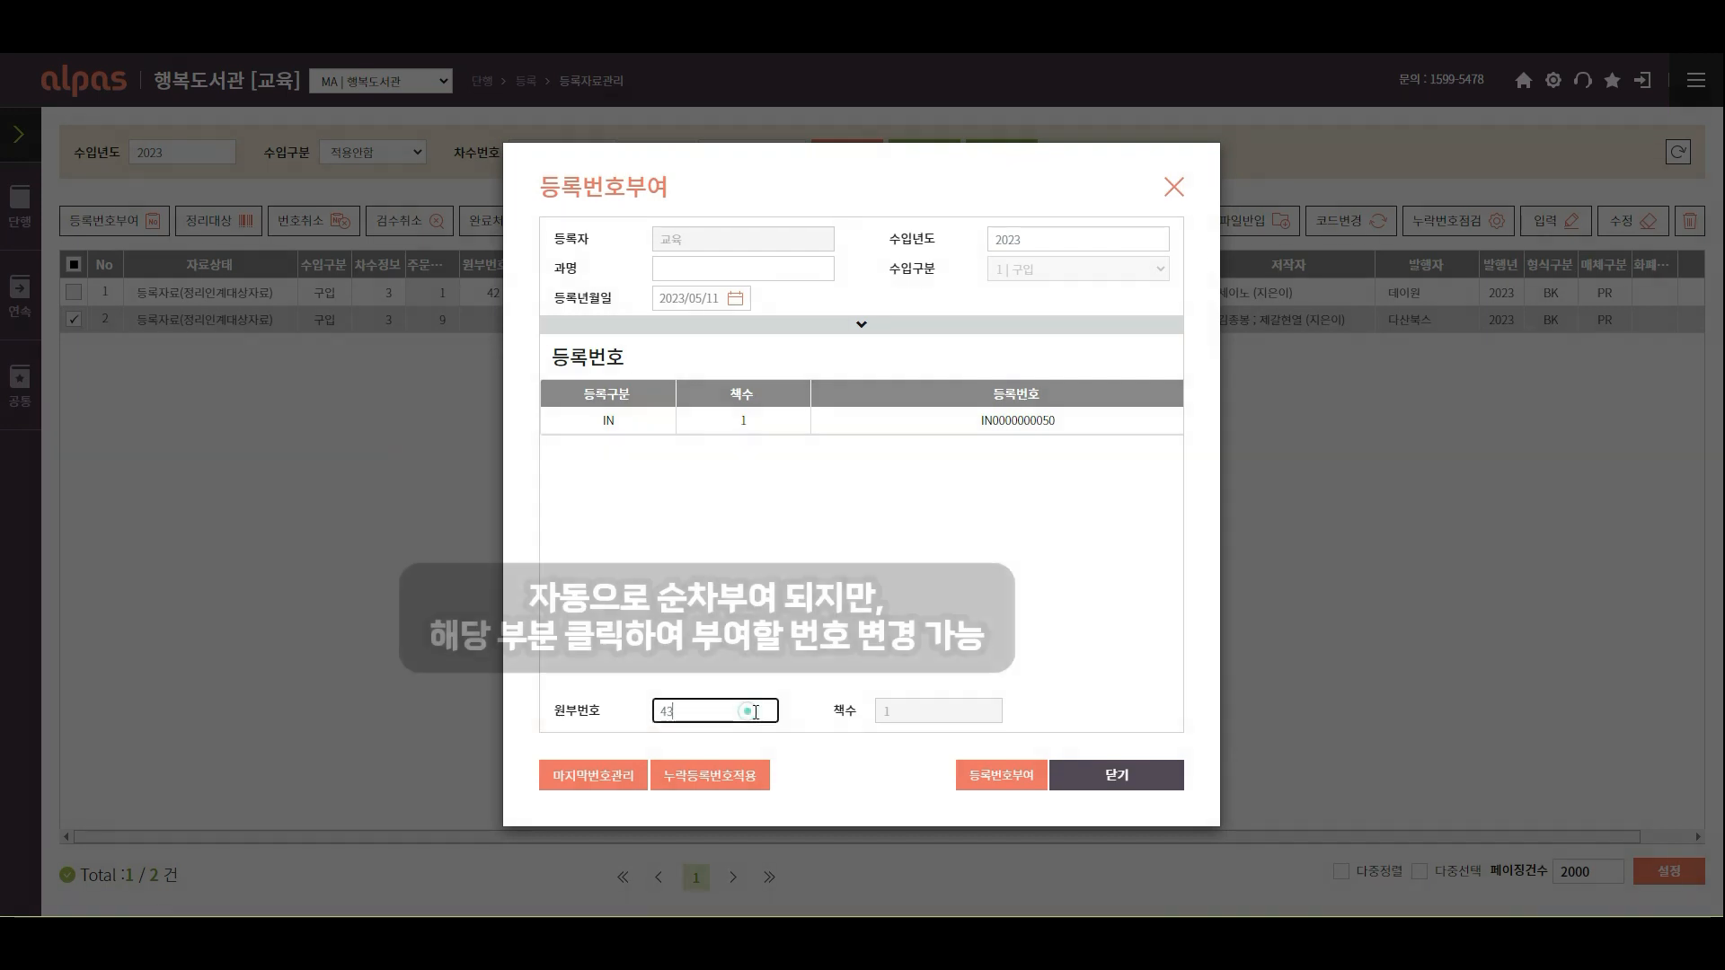
pyautogui.press('BackSpace')
pyautogui.press('BackSpace')
pyautogui.write('42')
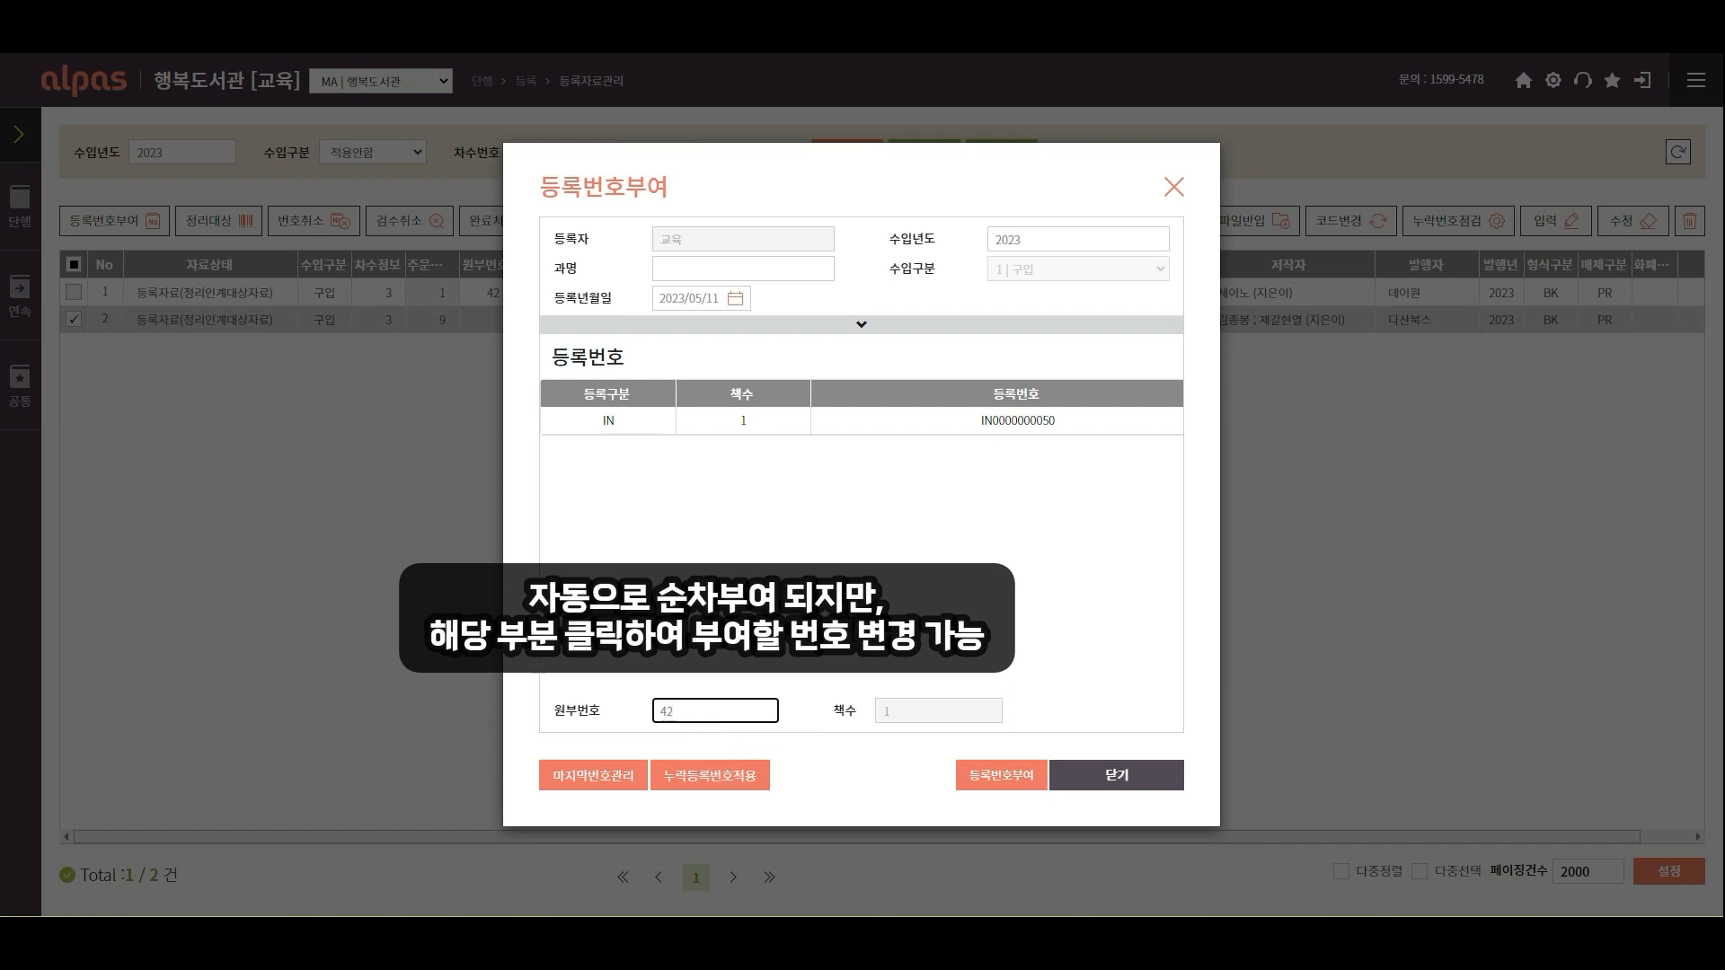
pyautogui.click(997, 791)
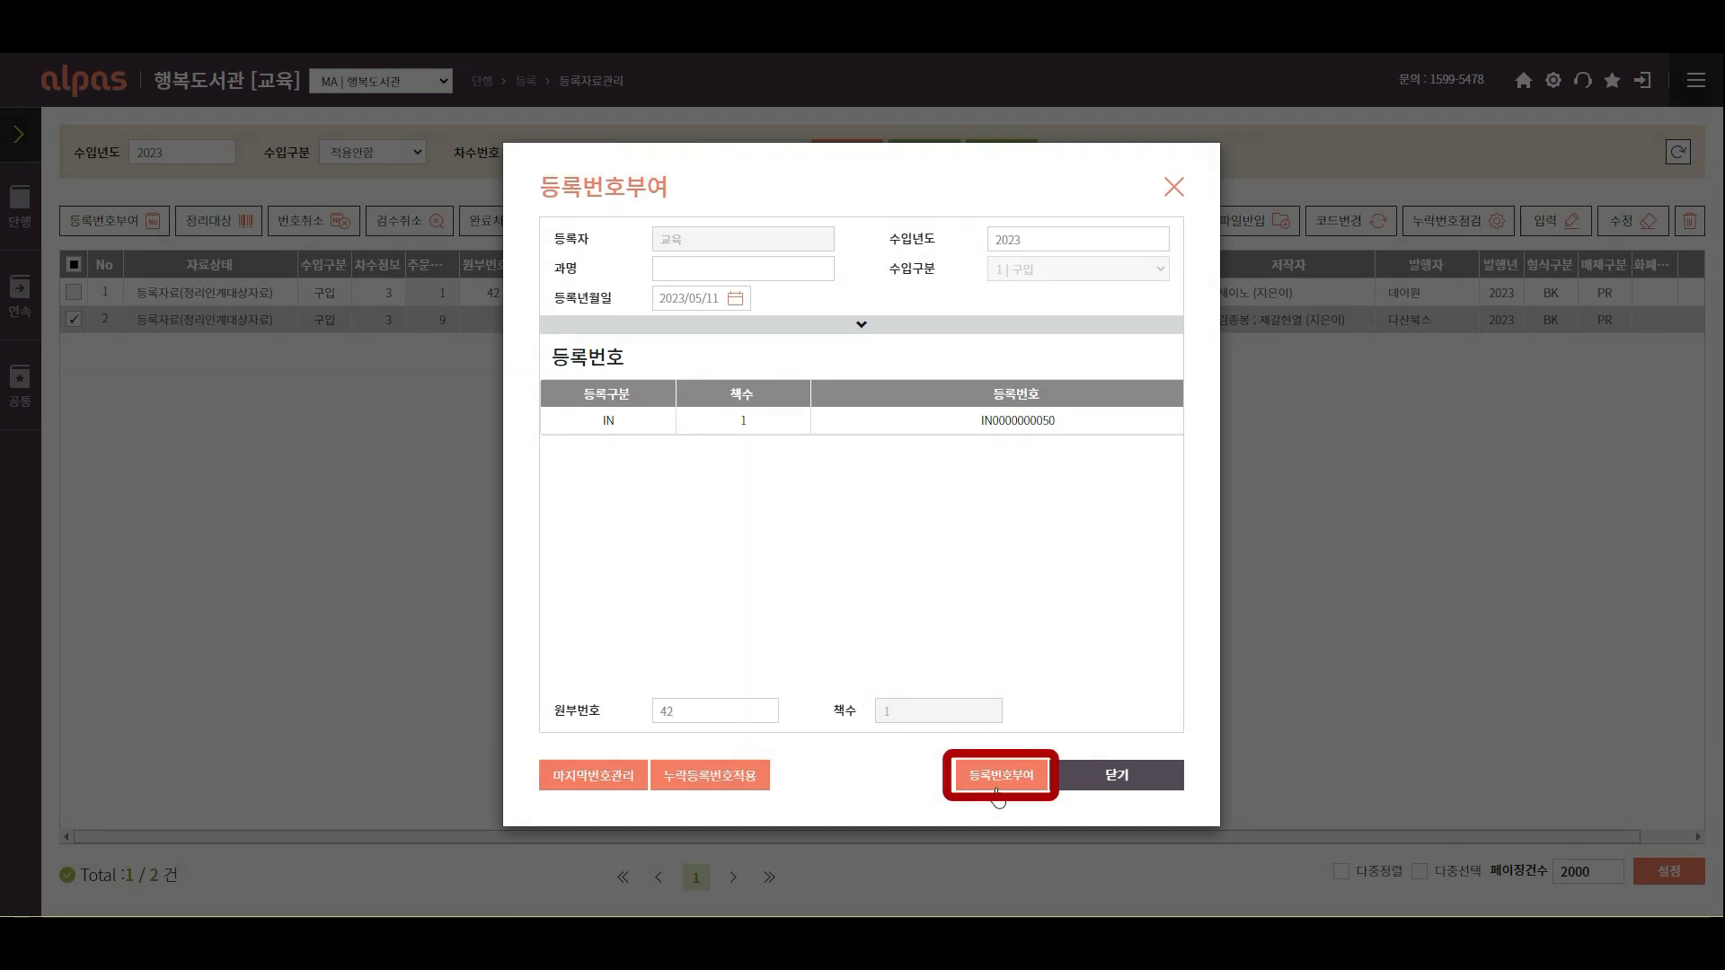
pyautogui.click(997, 791)
pyautogui.click(868, 550)
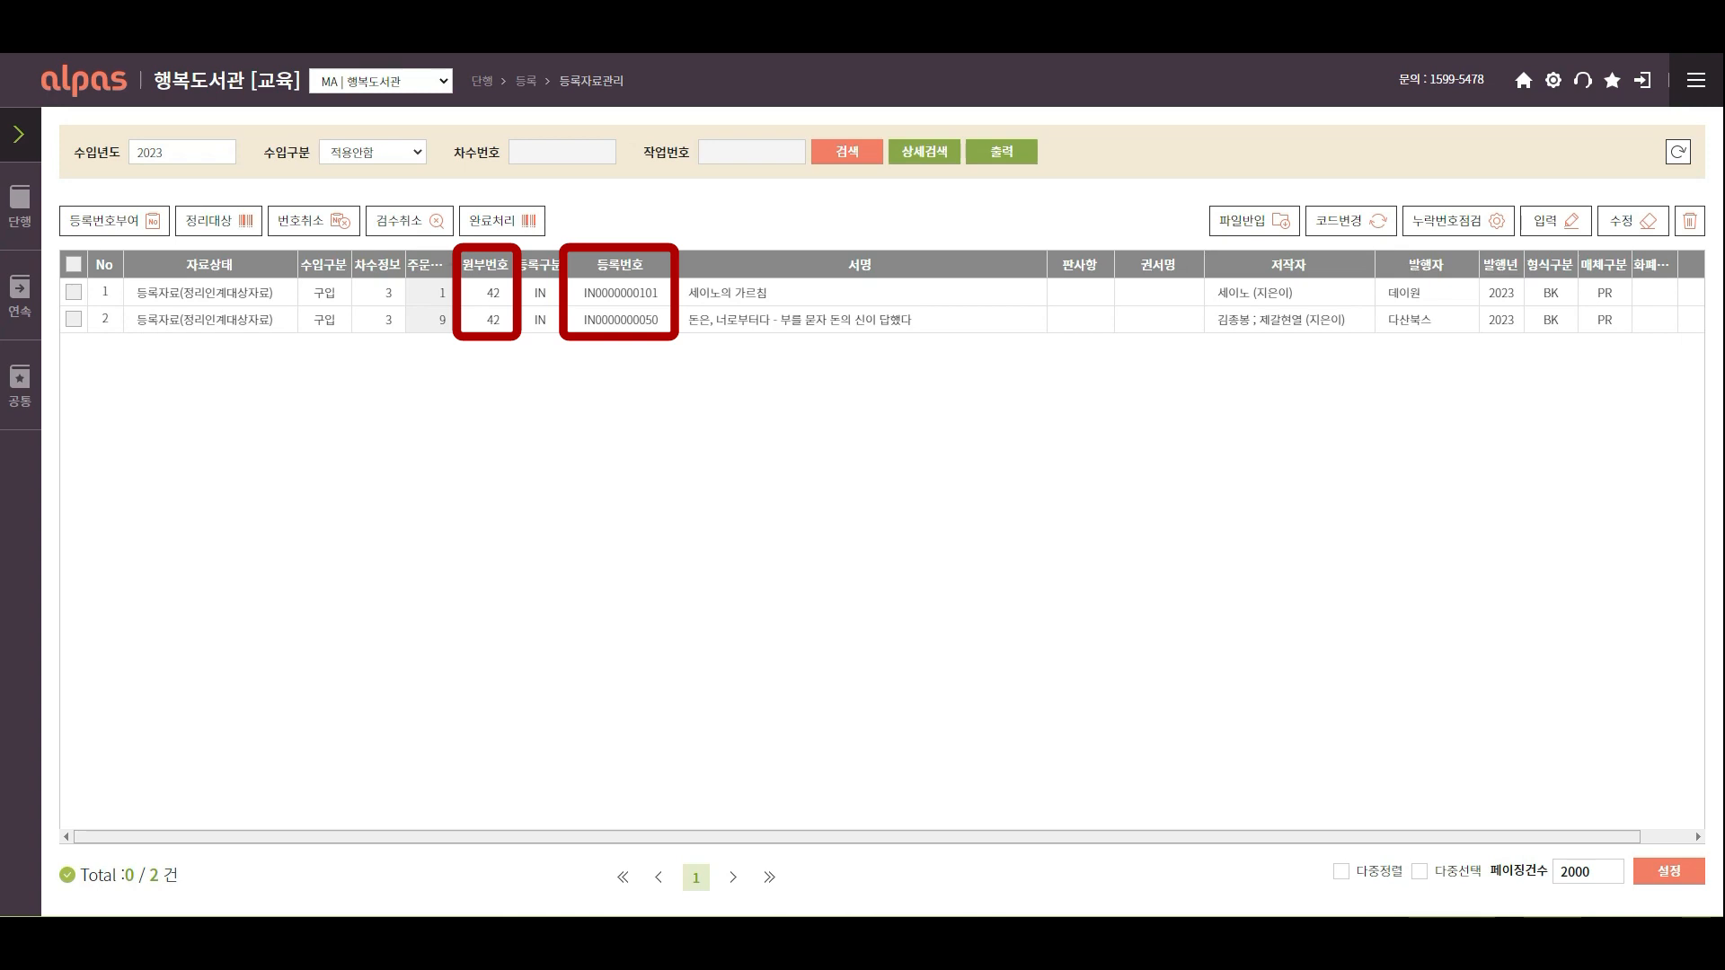
# Process both listed books as cataloguing targets (정리대상).
pyautogui.click(73, 264)
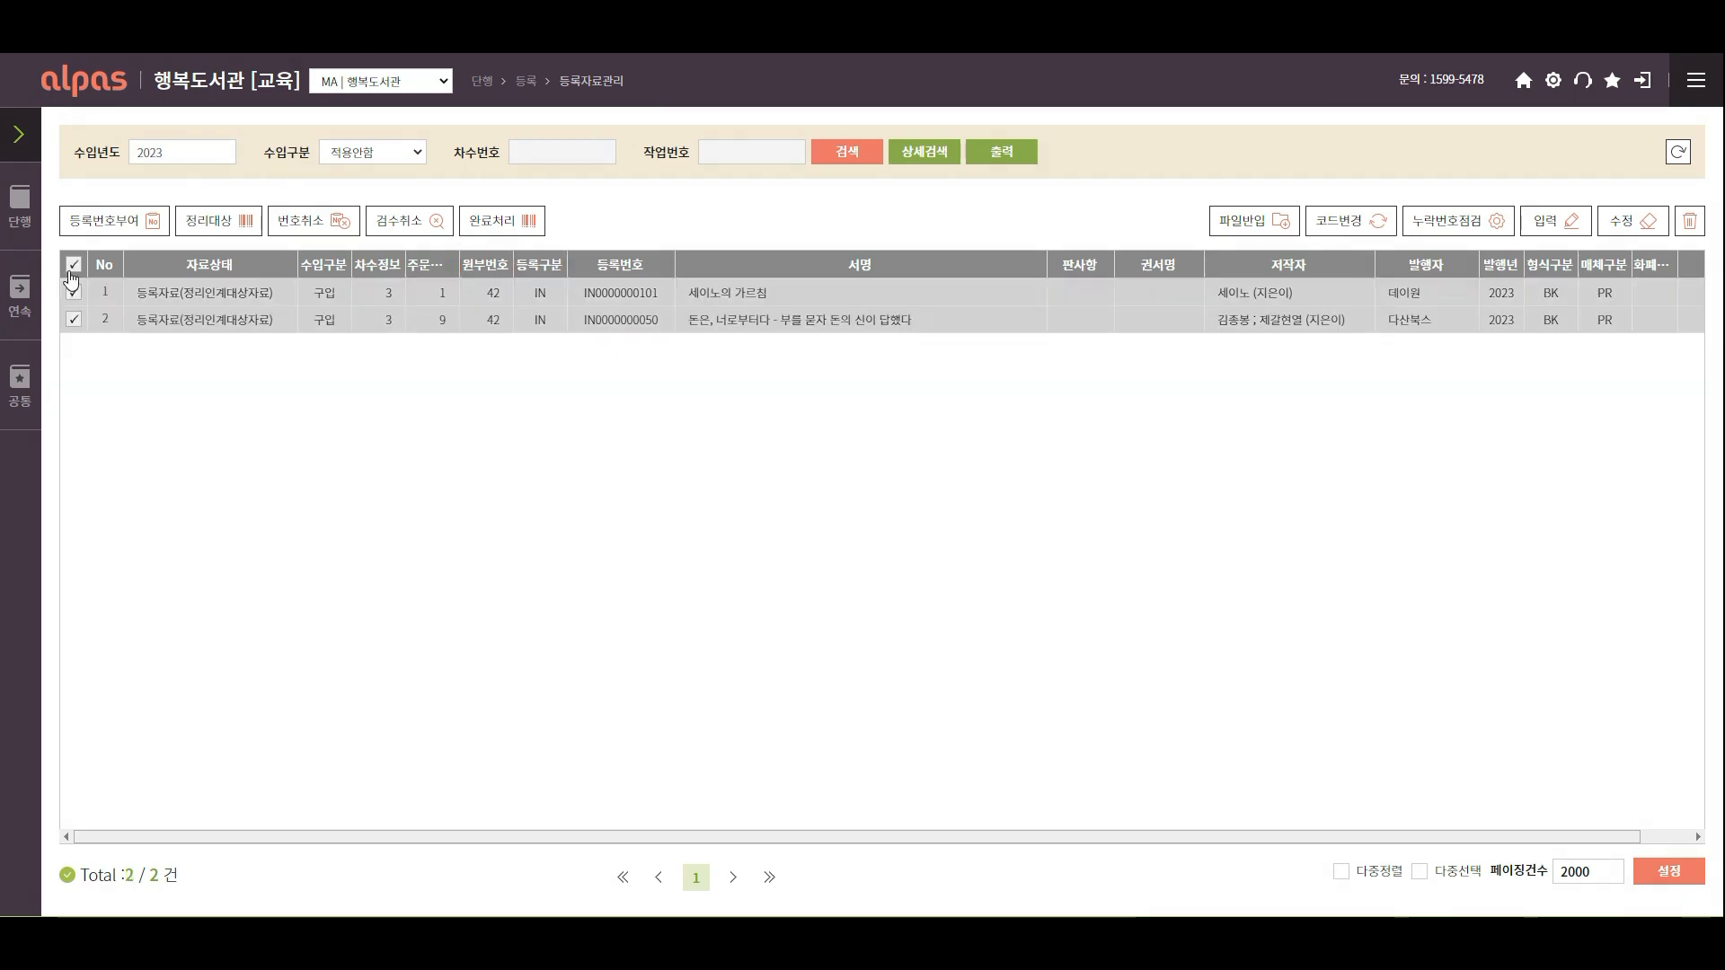
pyautogui.click(216, 236)
pyautogui.click(805, 555)
pyautogui.click(838, 543)
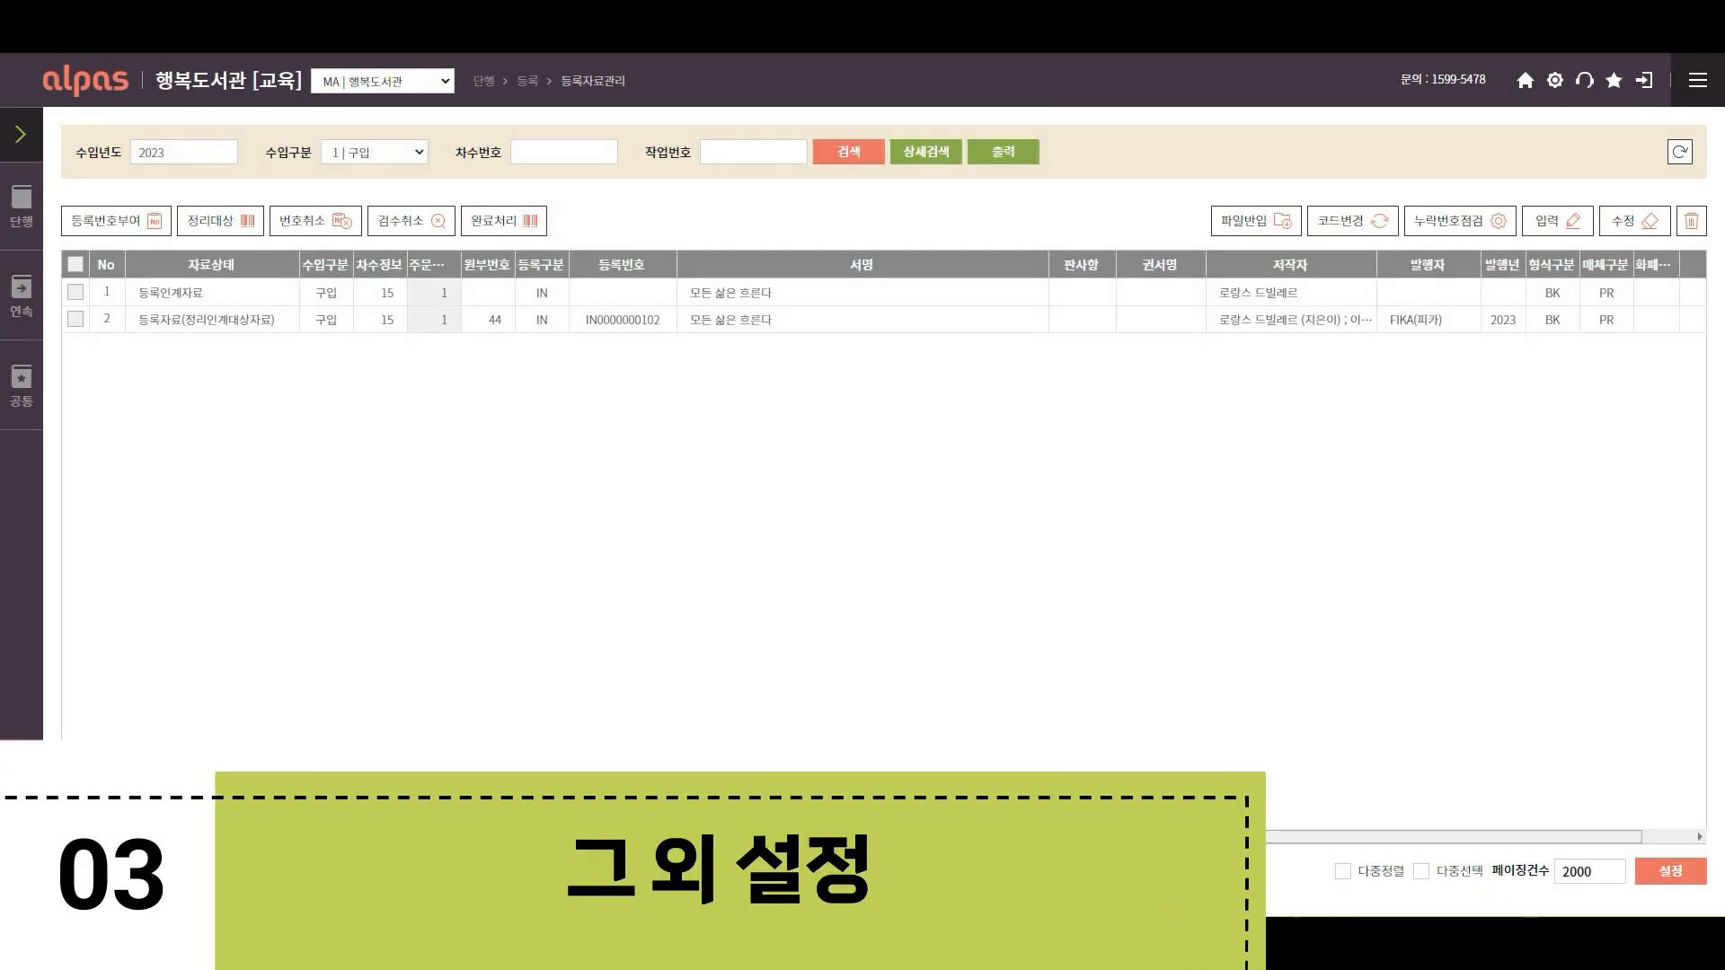
pyautogui.click(75, 320)
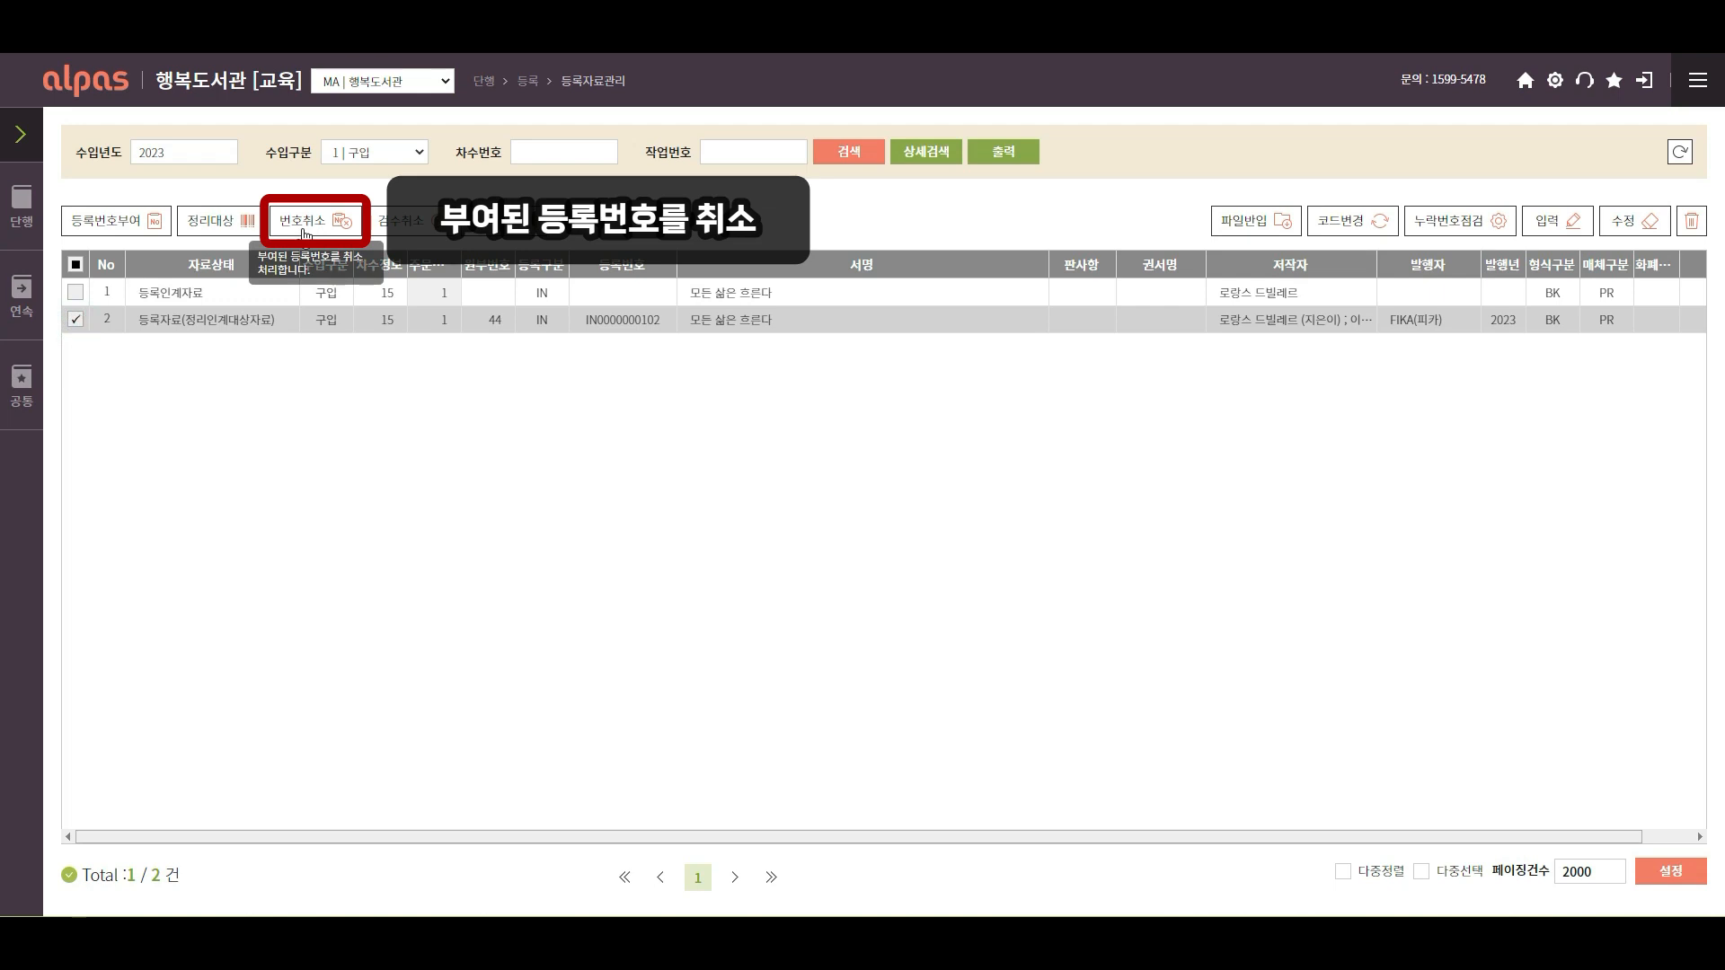
pyautogui.click(302, 224)
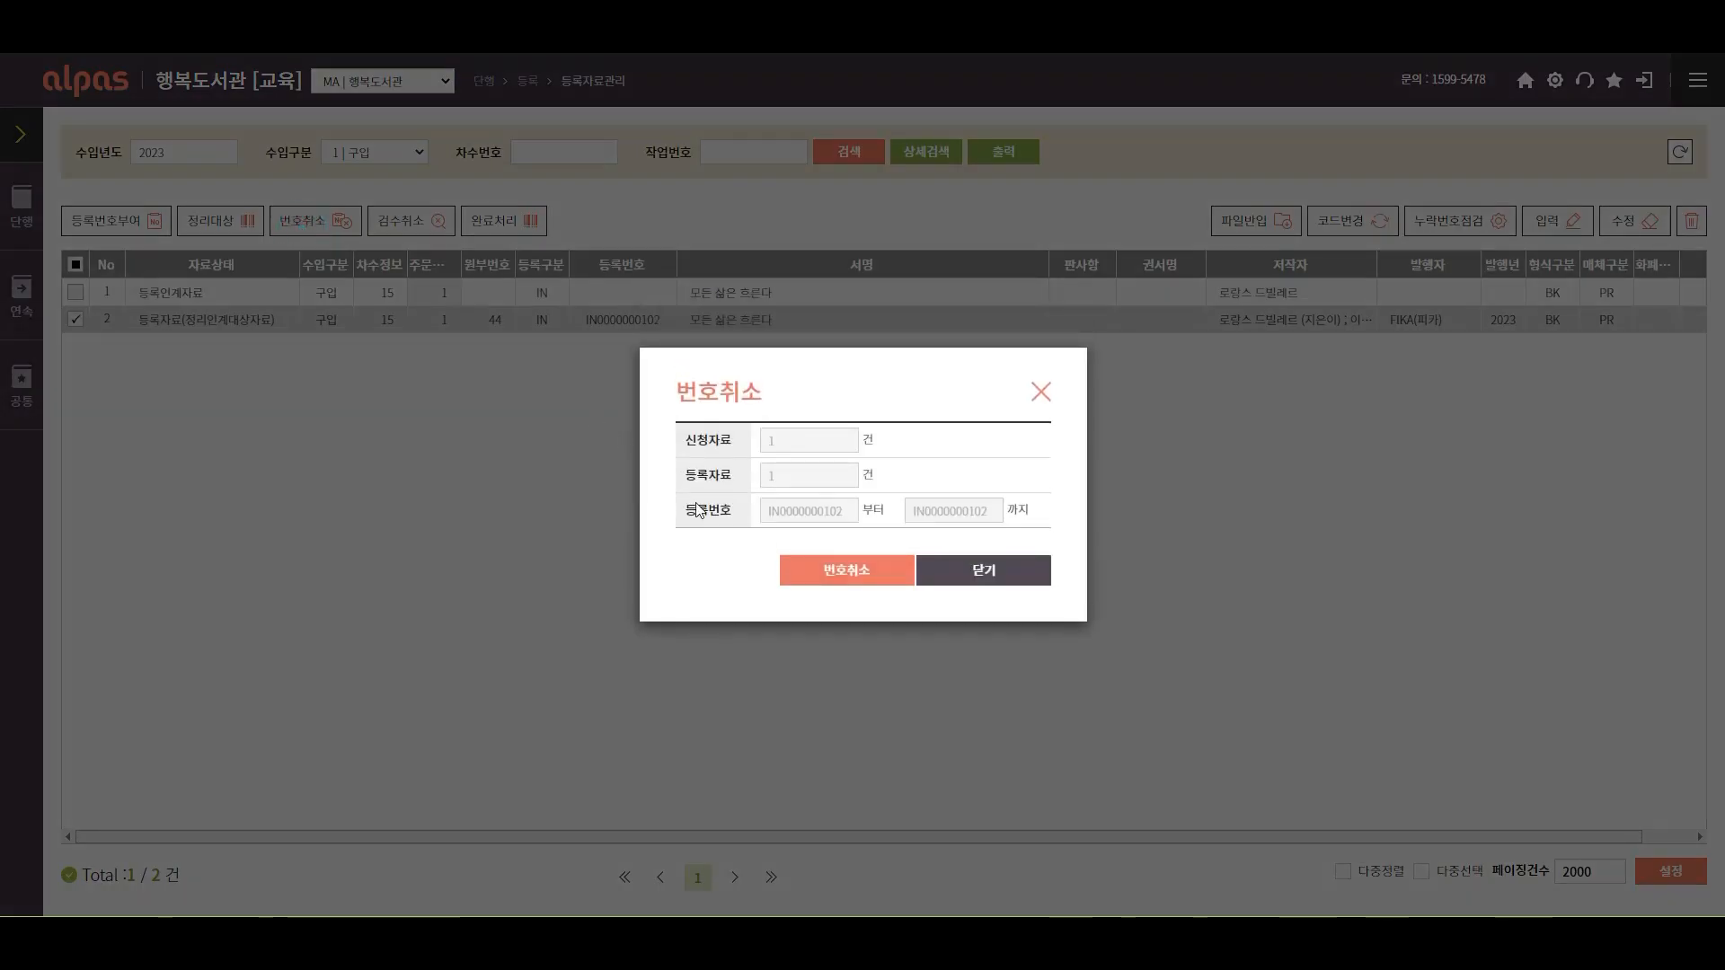
pyautogui.click(822, 584)
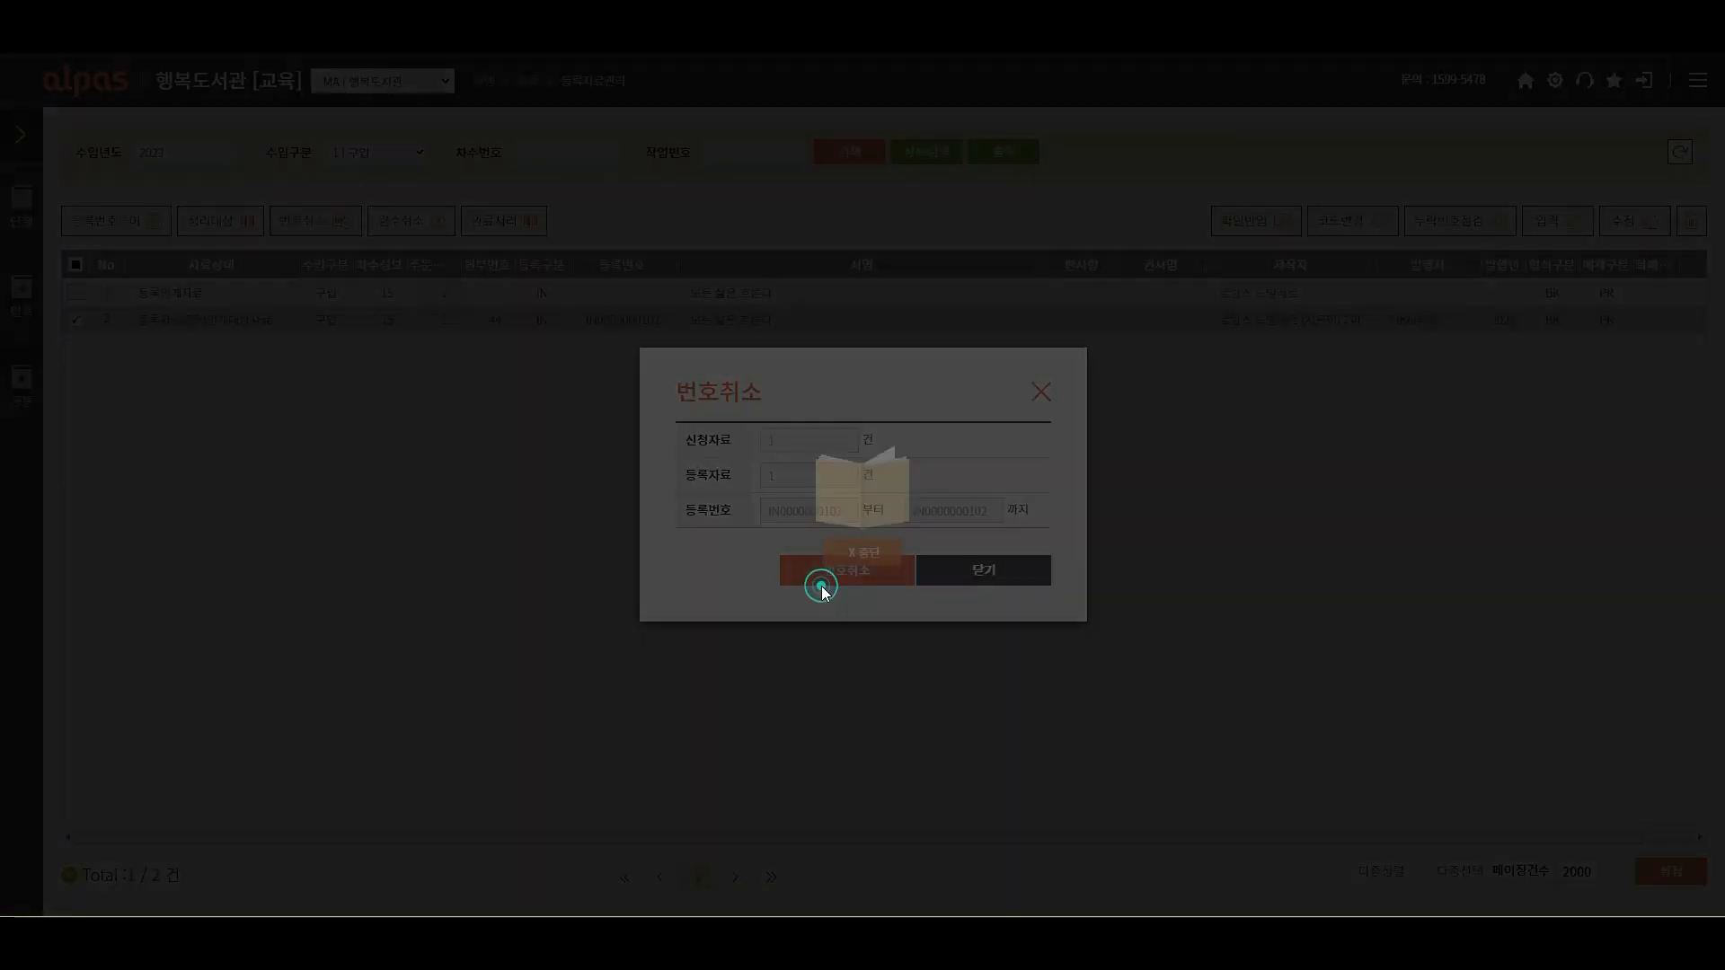
pyautogui.click(858, 544)
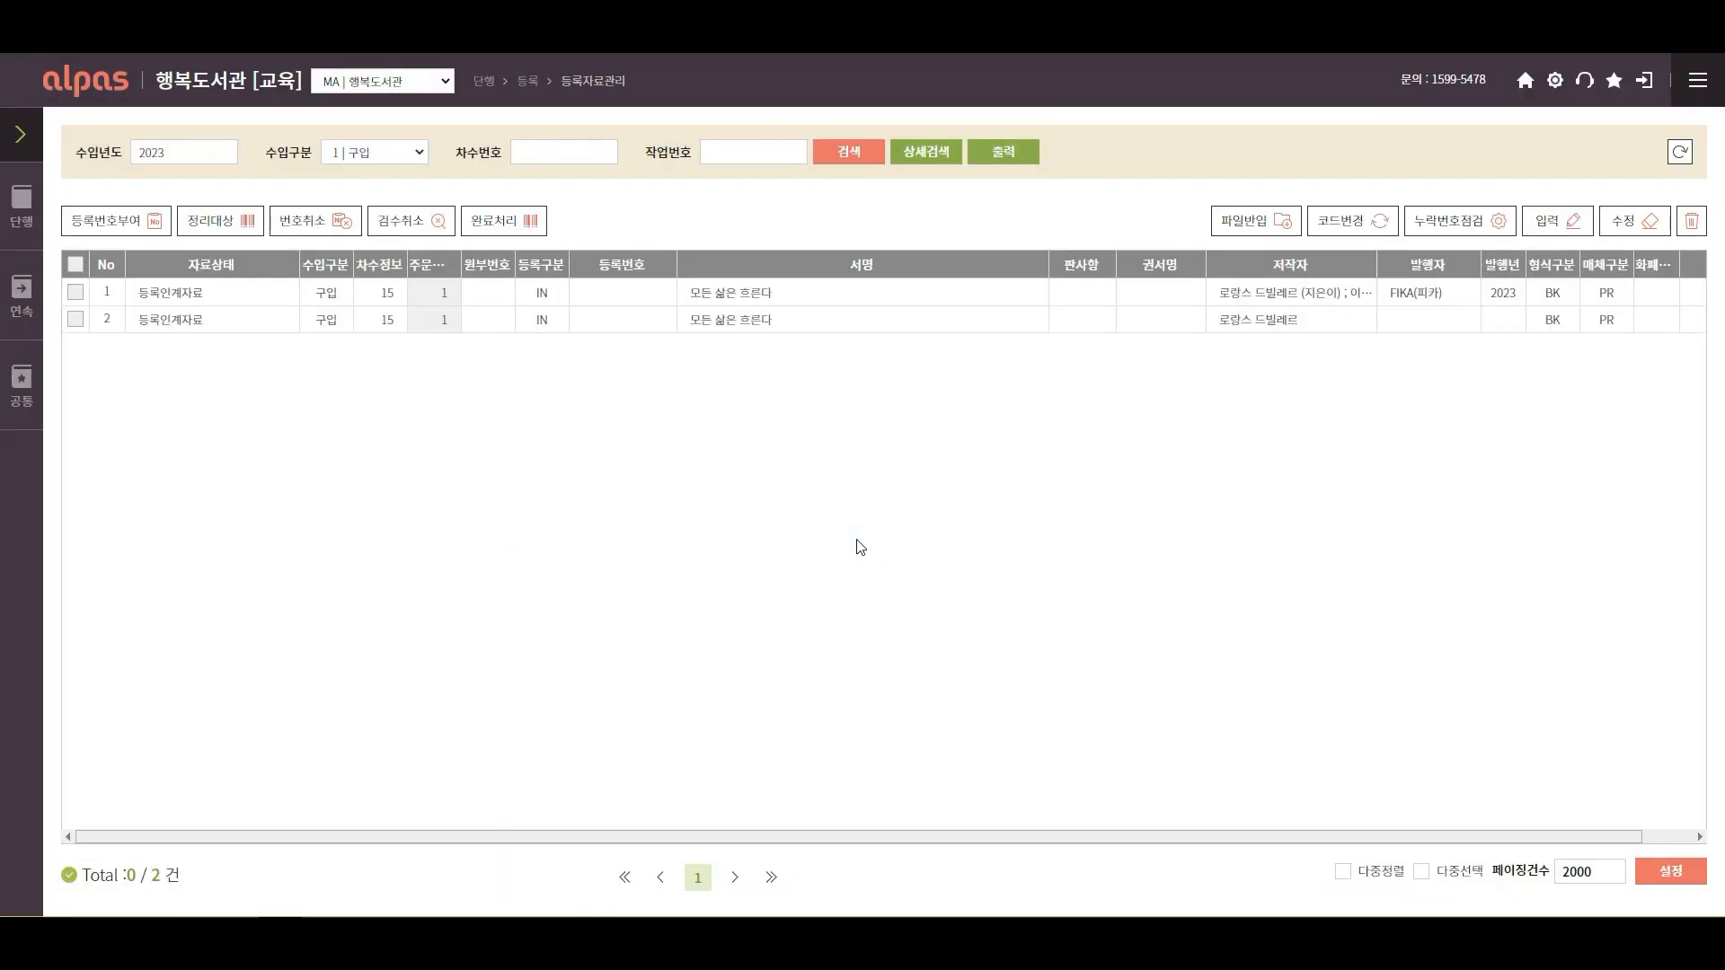
# Cancel the inspection (검수취소) of the 모든 삶은 흐른다 record published by FIKA(피카) in 2023.
pyautogui.click(75, 294)
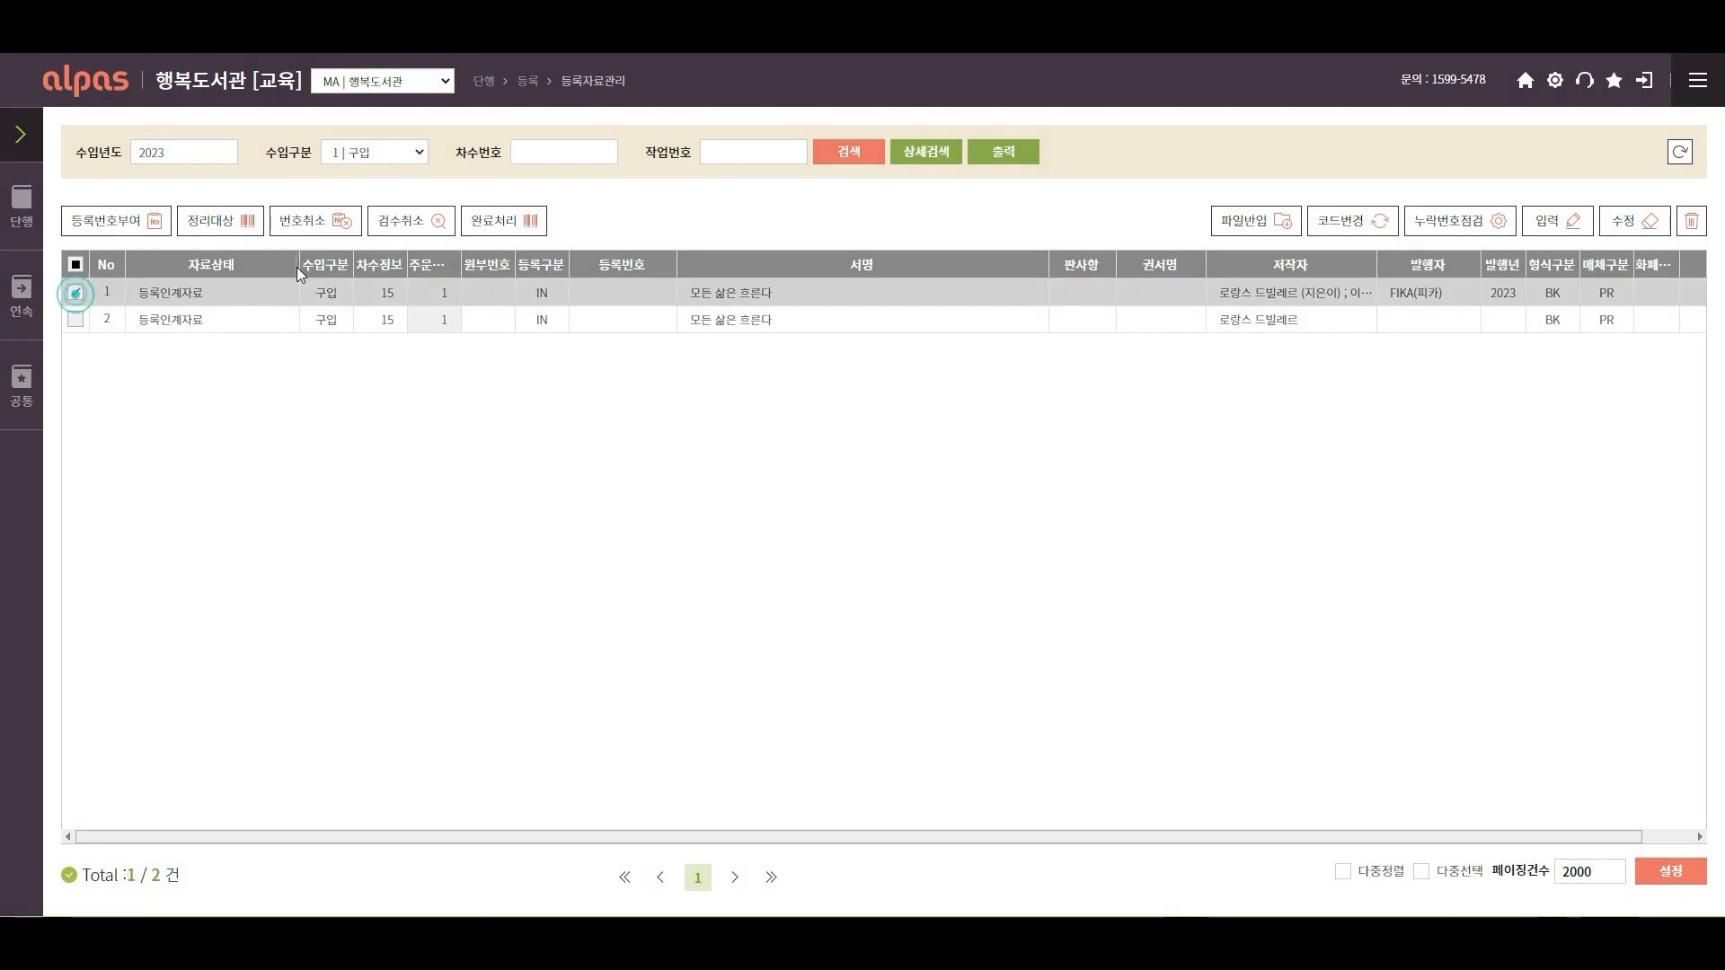
pyautogui.click(414, 232)
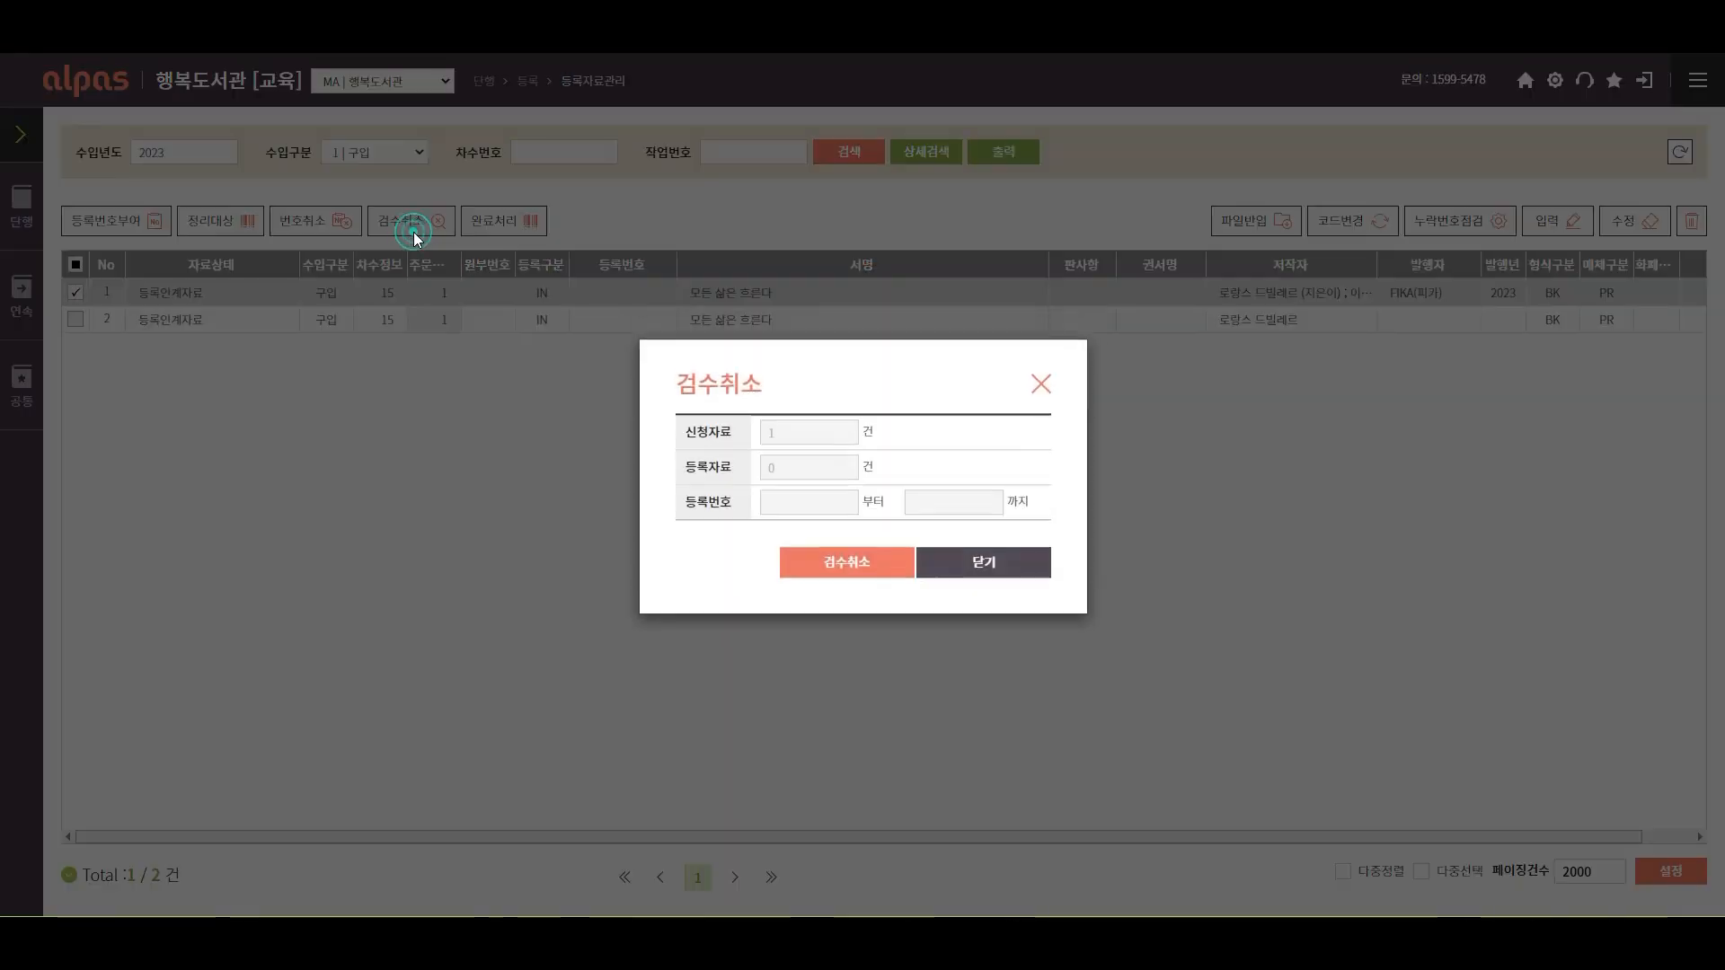
pyautogui.click(828, 575)
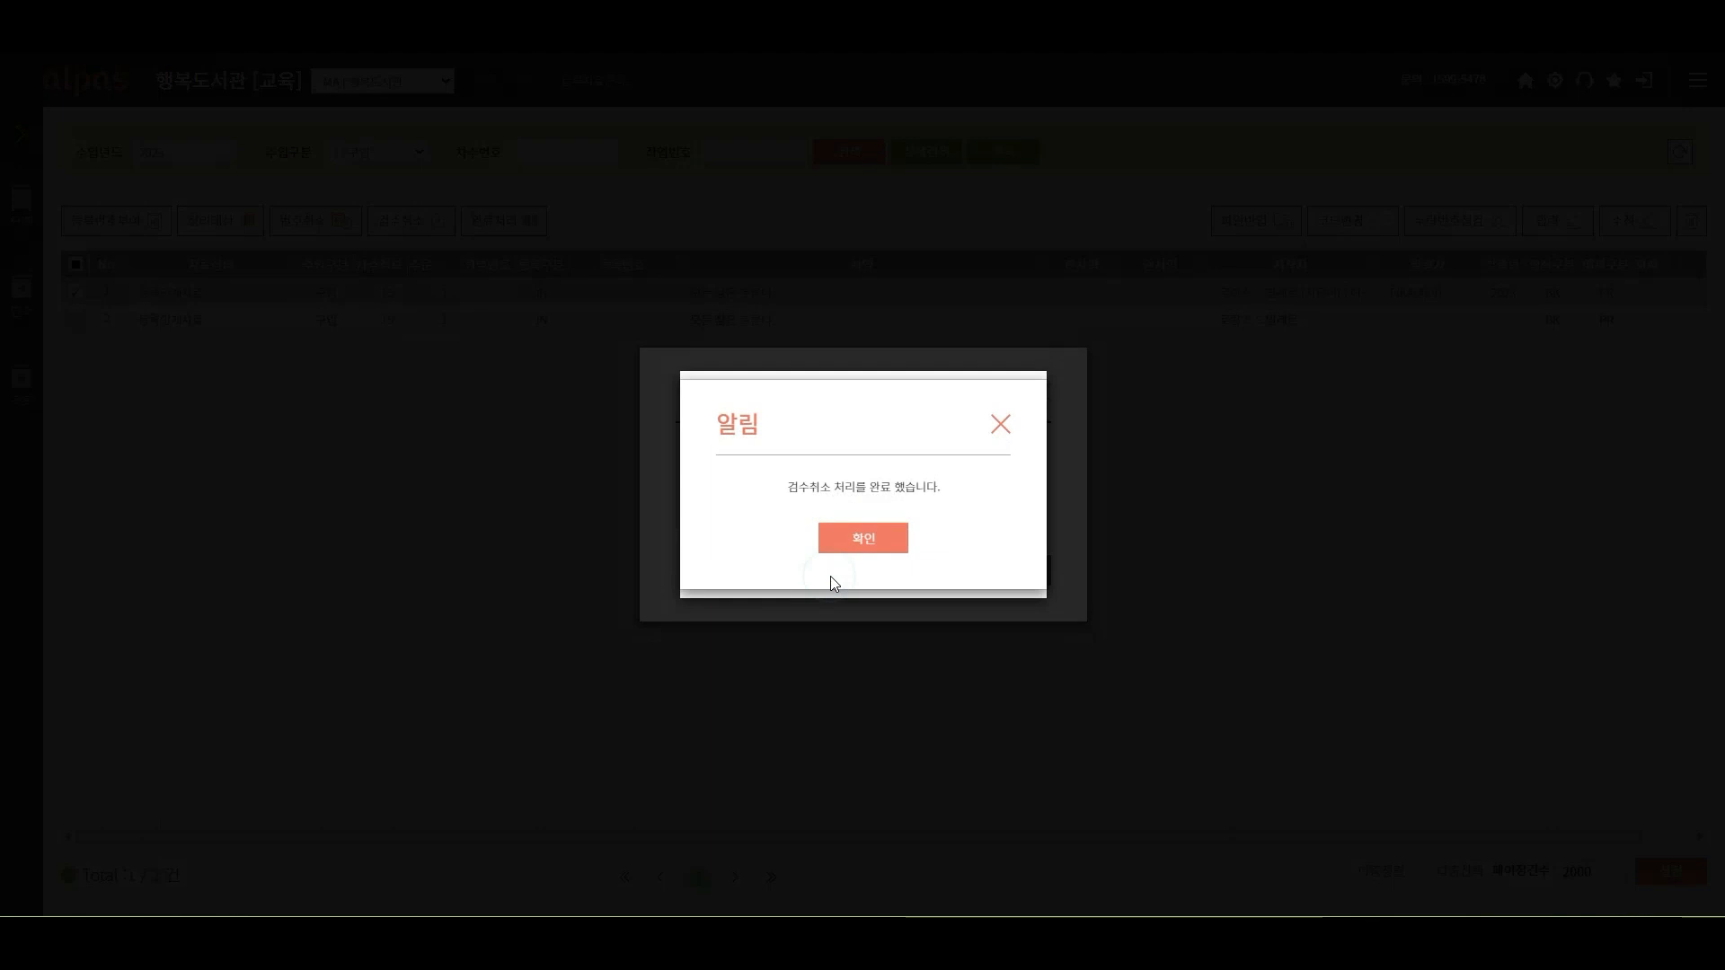
pyautogui.click(876, 550)
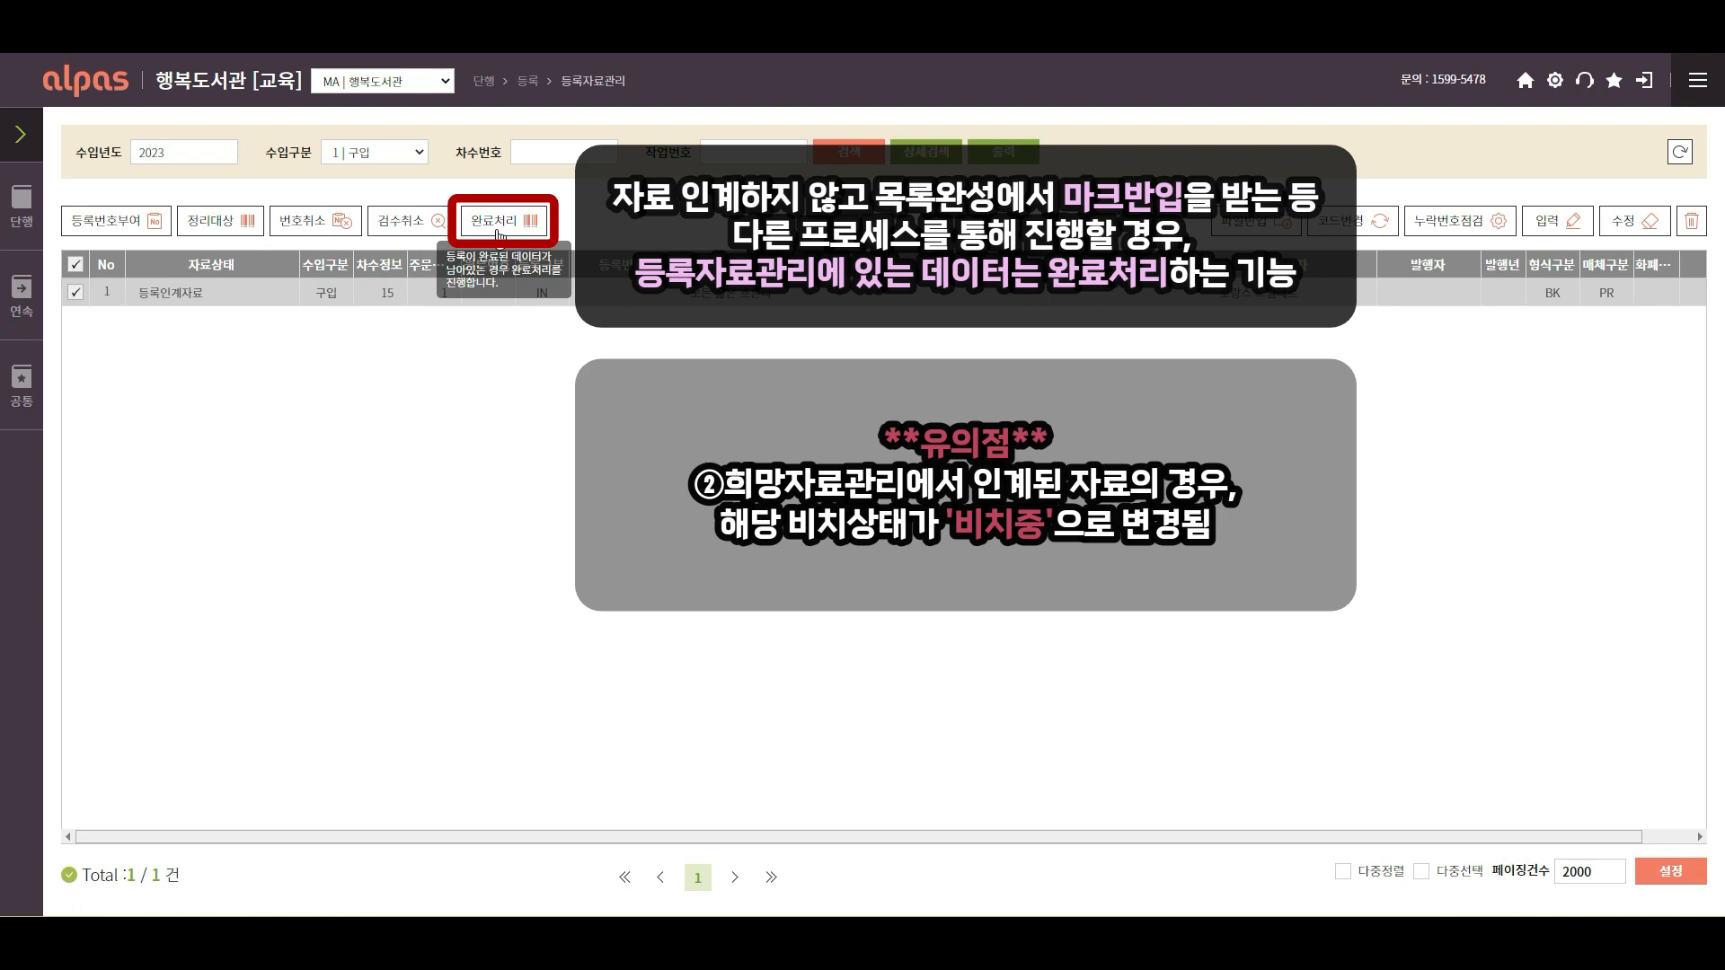
# Mark the remaining 모든 삶은 흐른다 record as completed (완료처리).
pyautogui.click(496, 222)
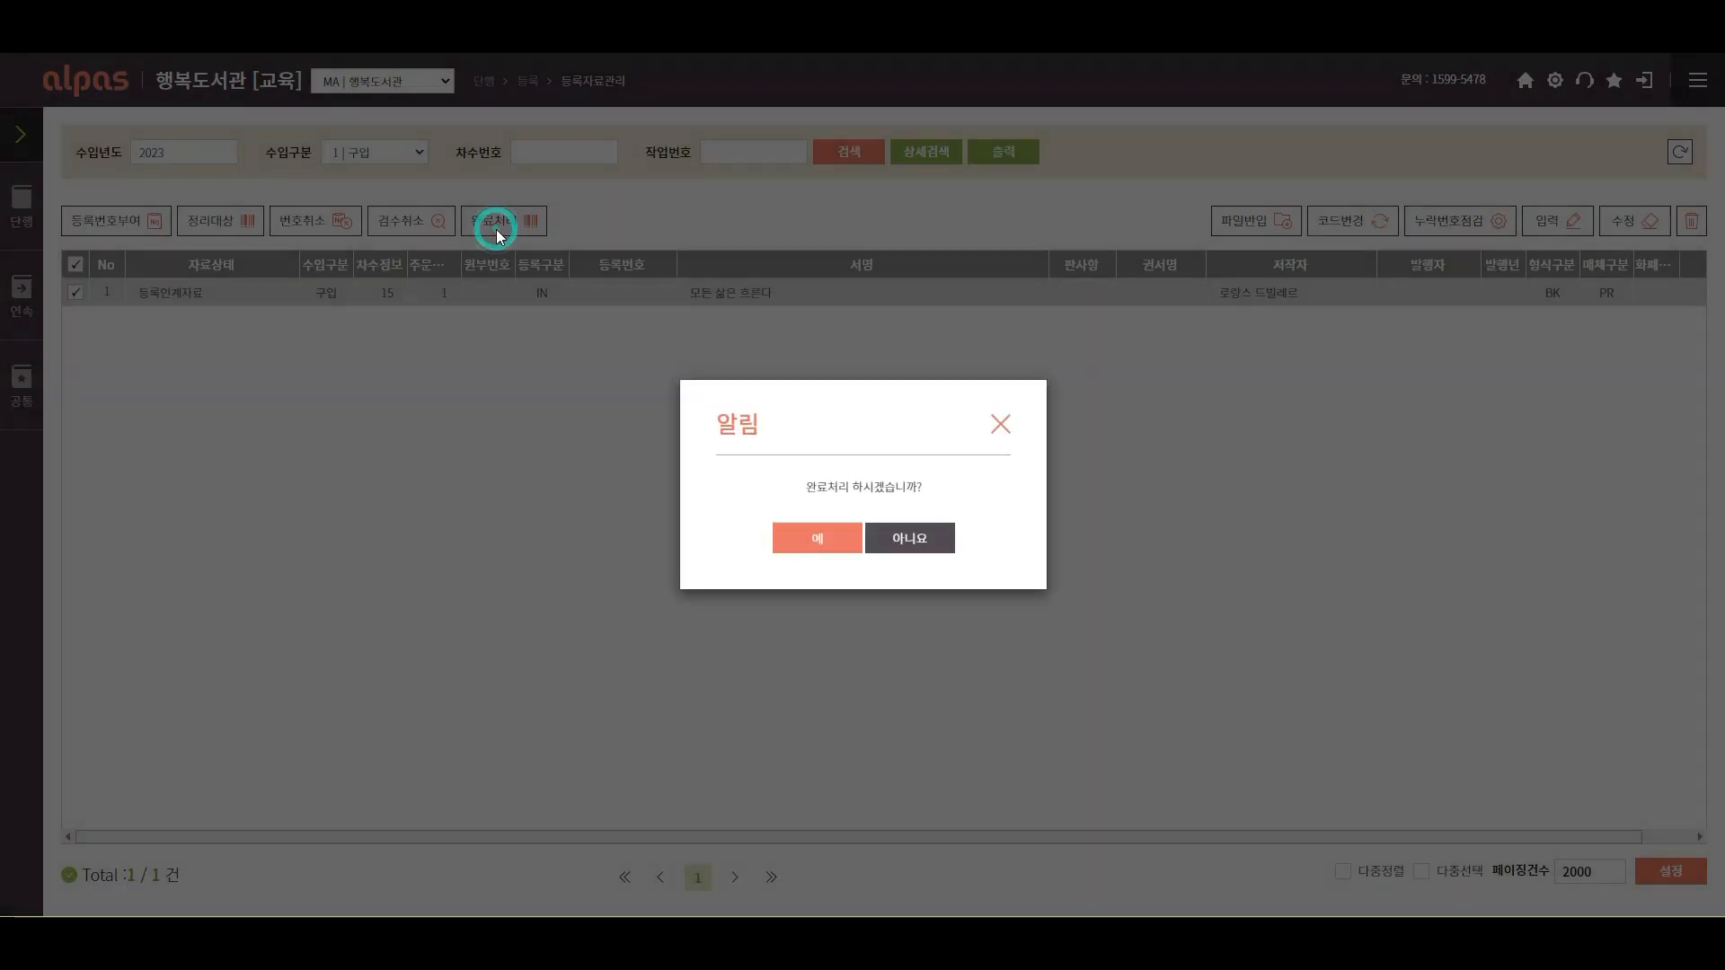
pyautogui.click(805, 548)
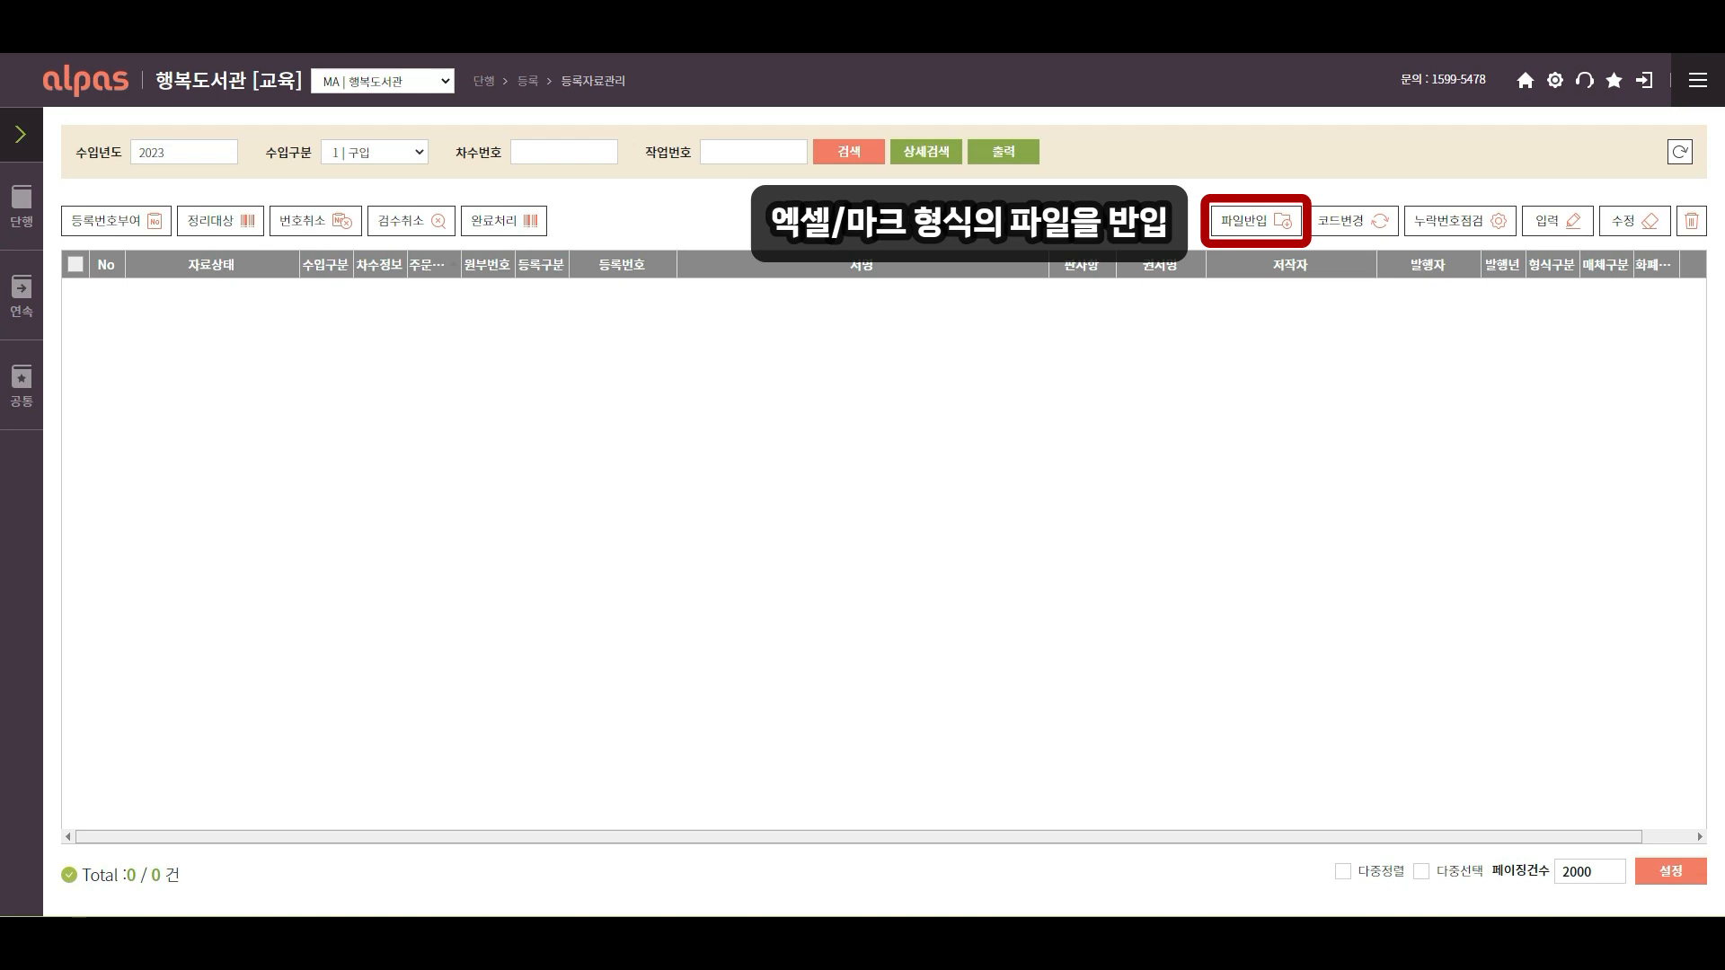
# Open file import (파일반입), set the import format (반입형태) to Excel and download its template (서식다운로드).
pyautogui.click(1253, 223)
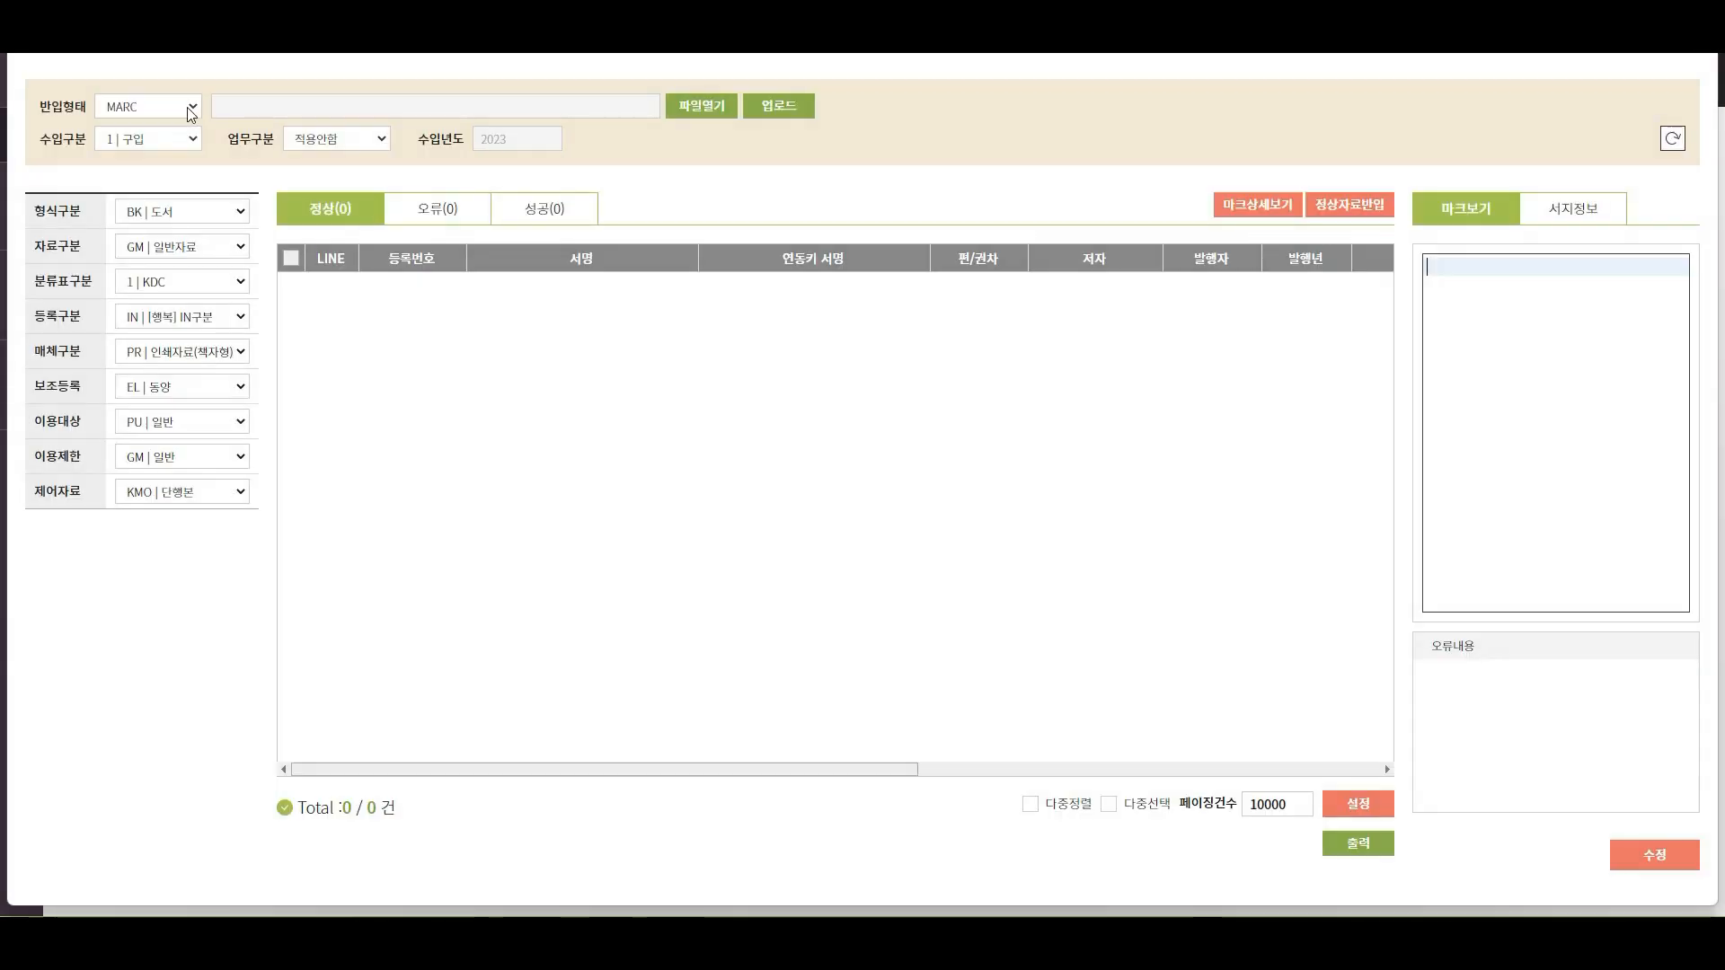
pyautogui.click(192, 109)
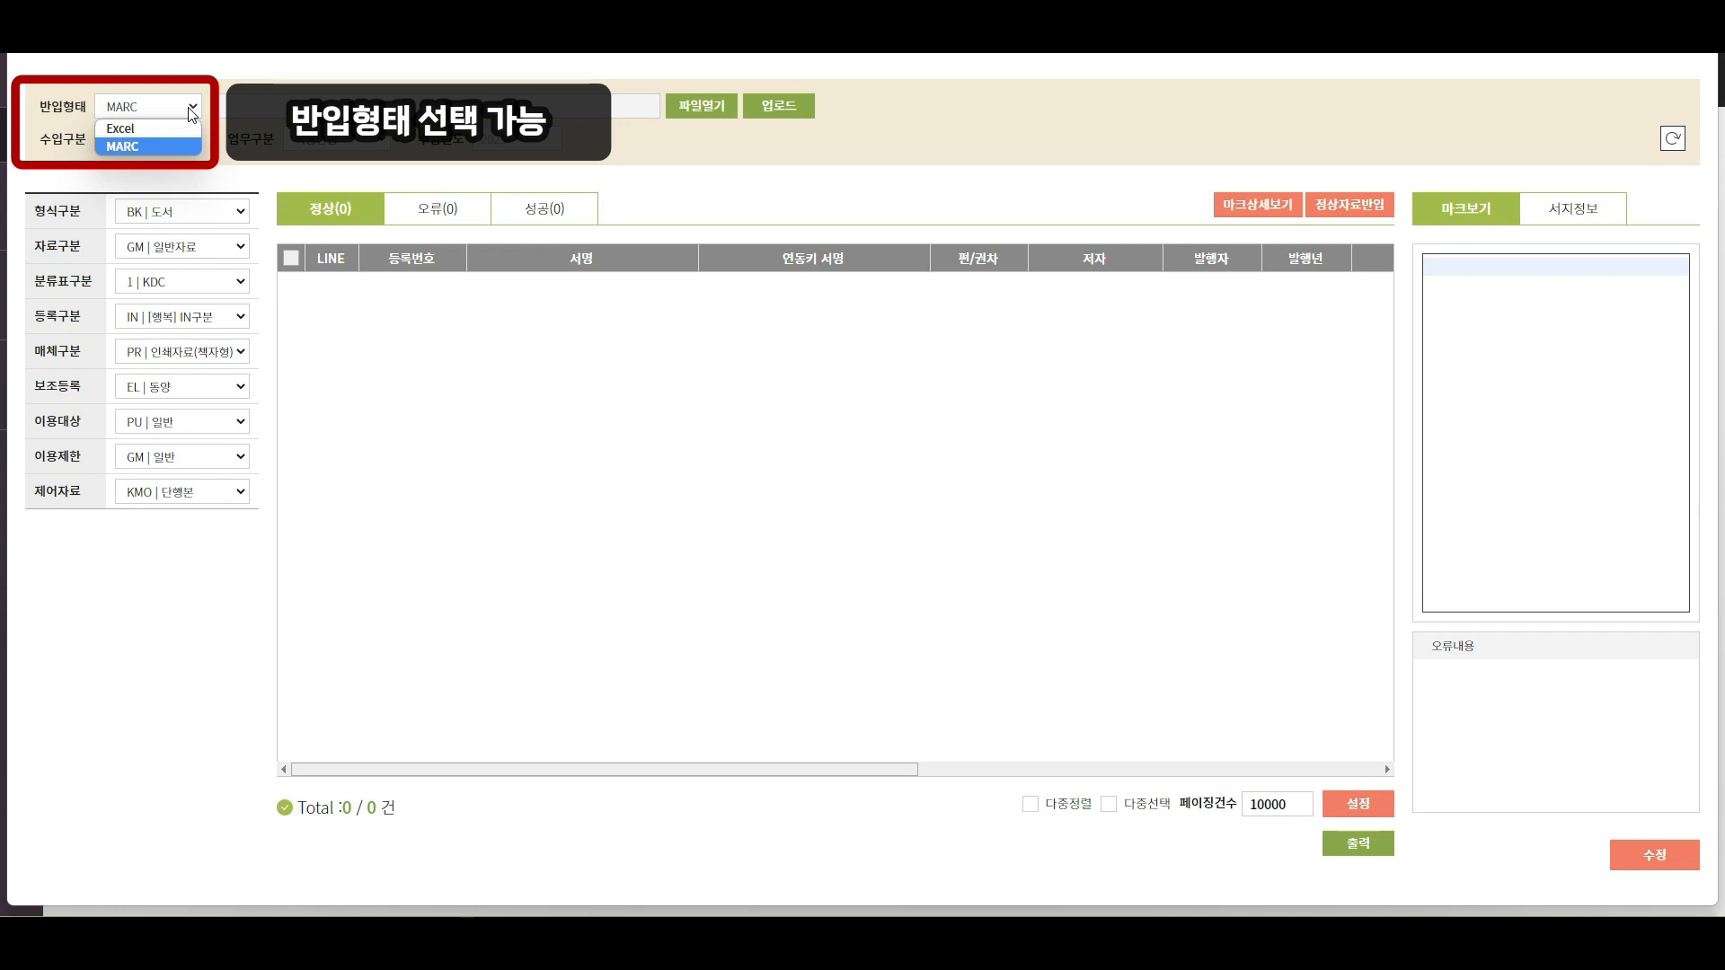
pyautogui.click(143, 128)
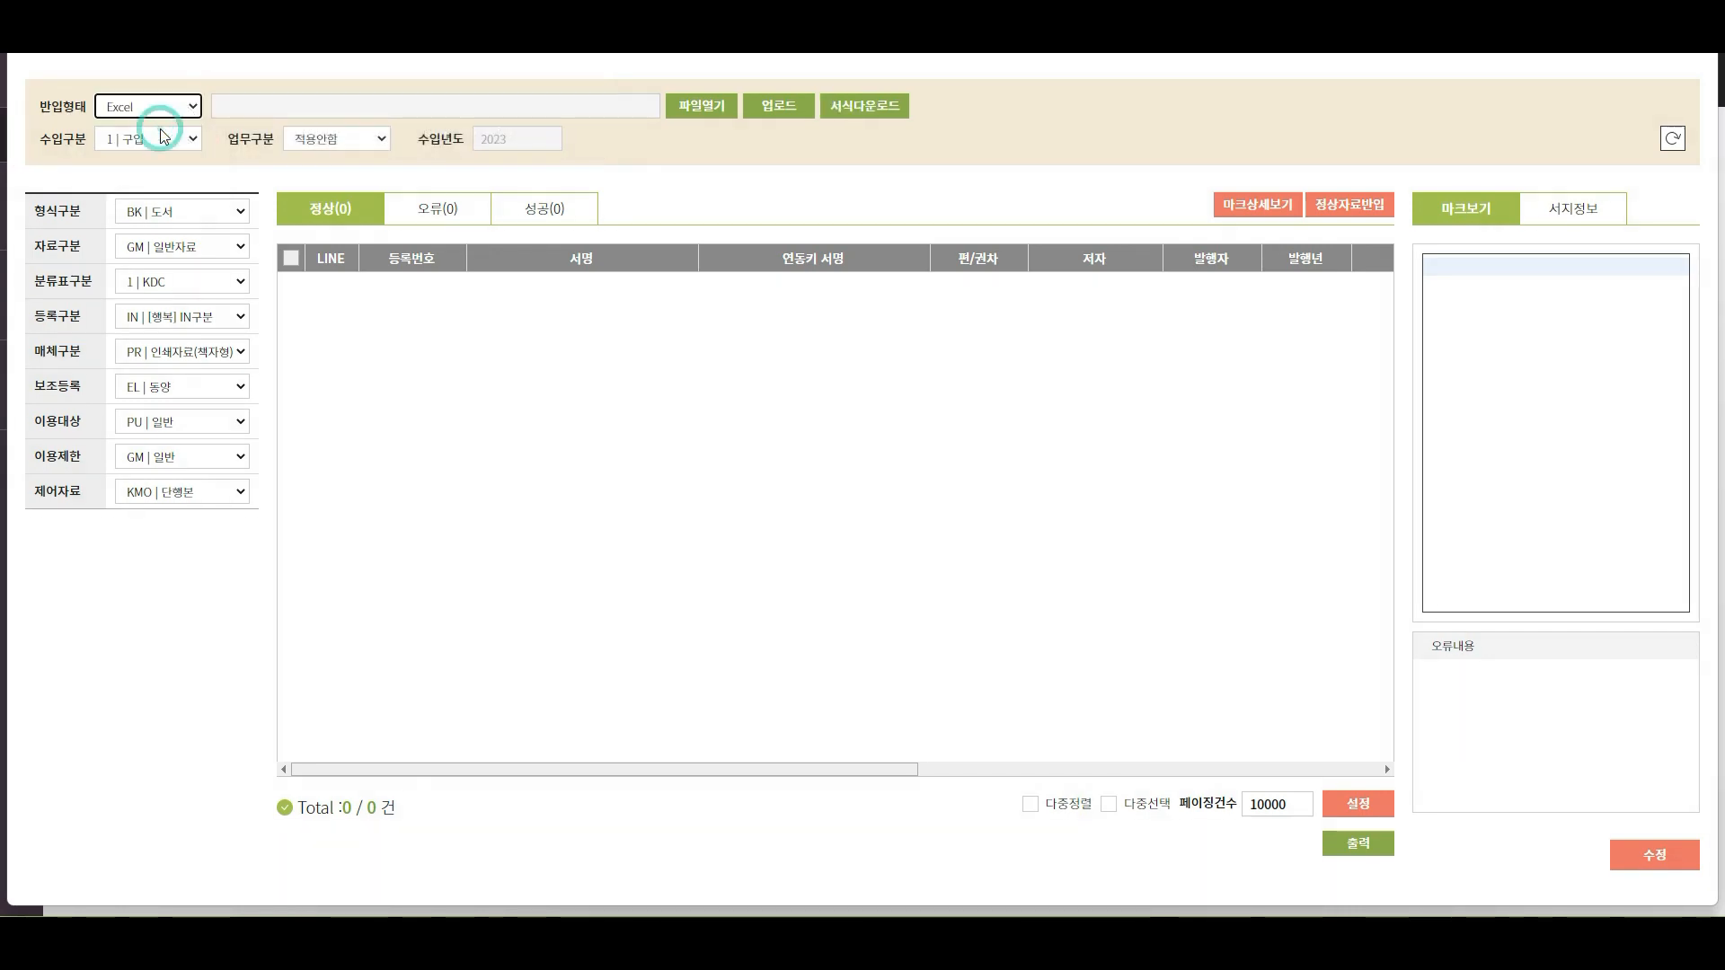
pyautogui.click(861, 108)
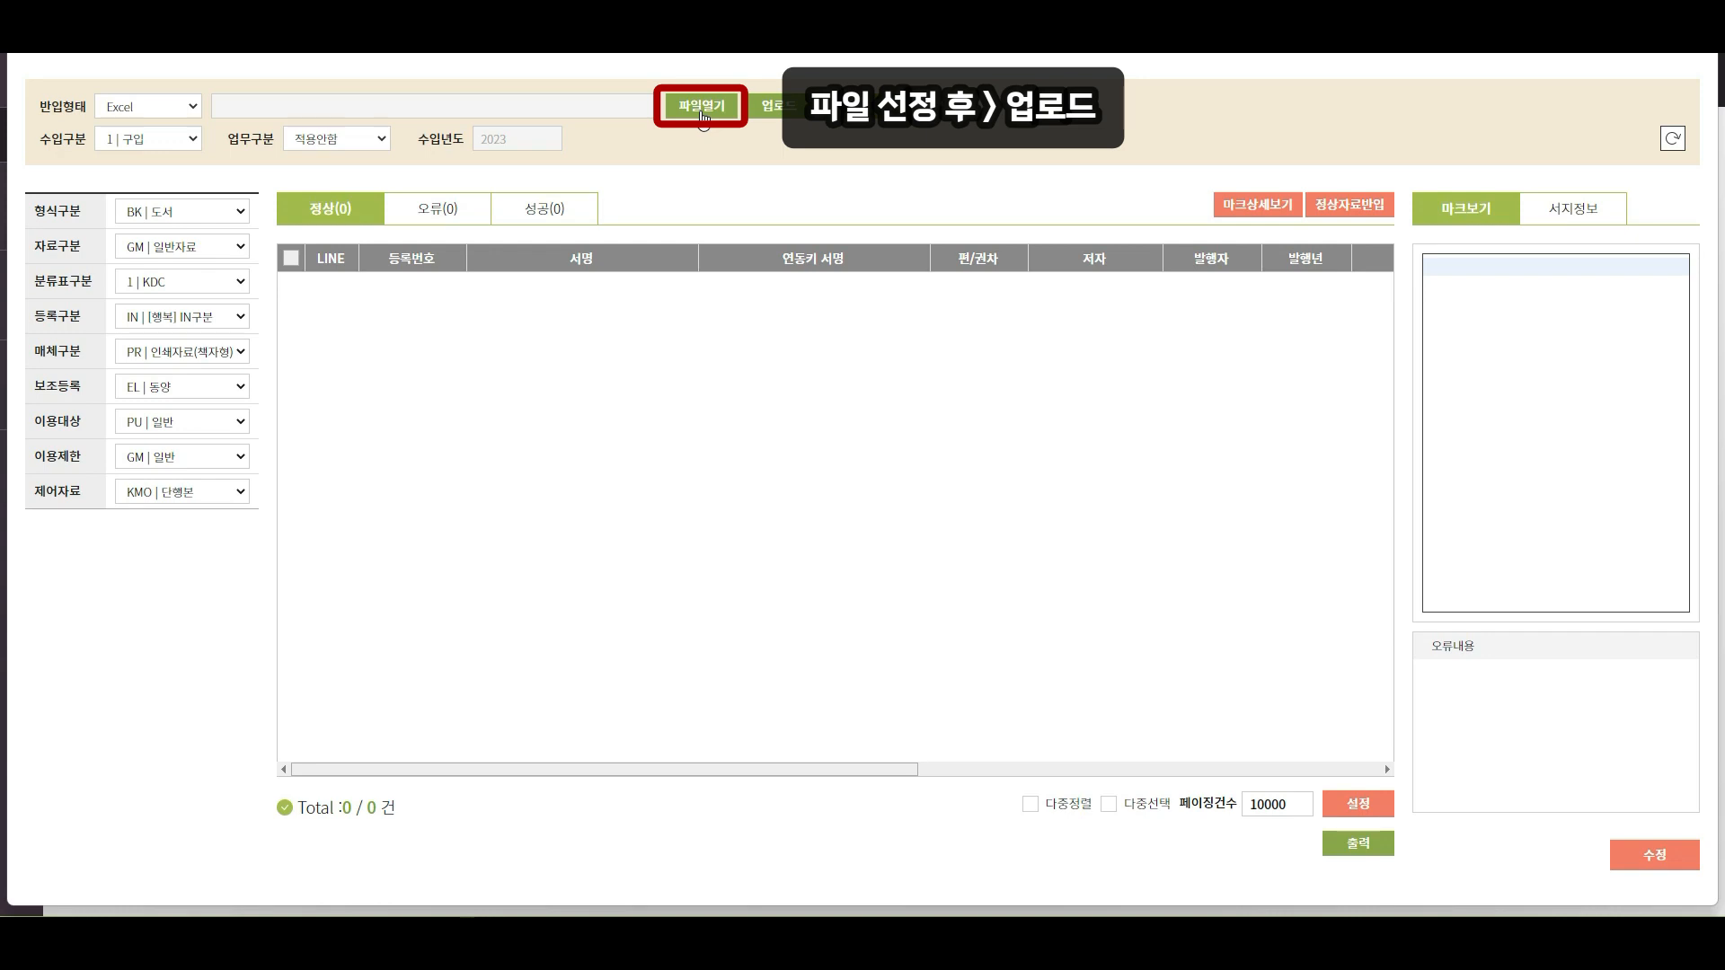
# Choose the file excel_insert_template (3).xls and upload it for import.
pyautogui.click(702, 106)
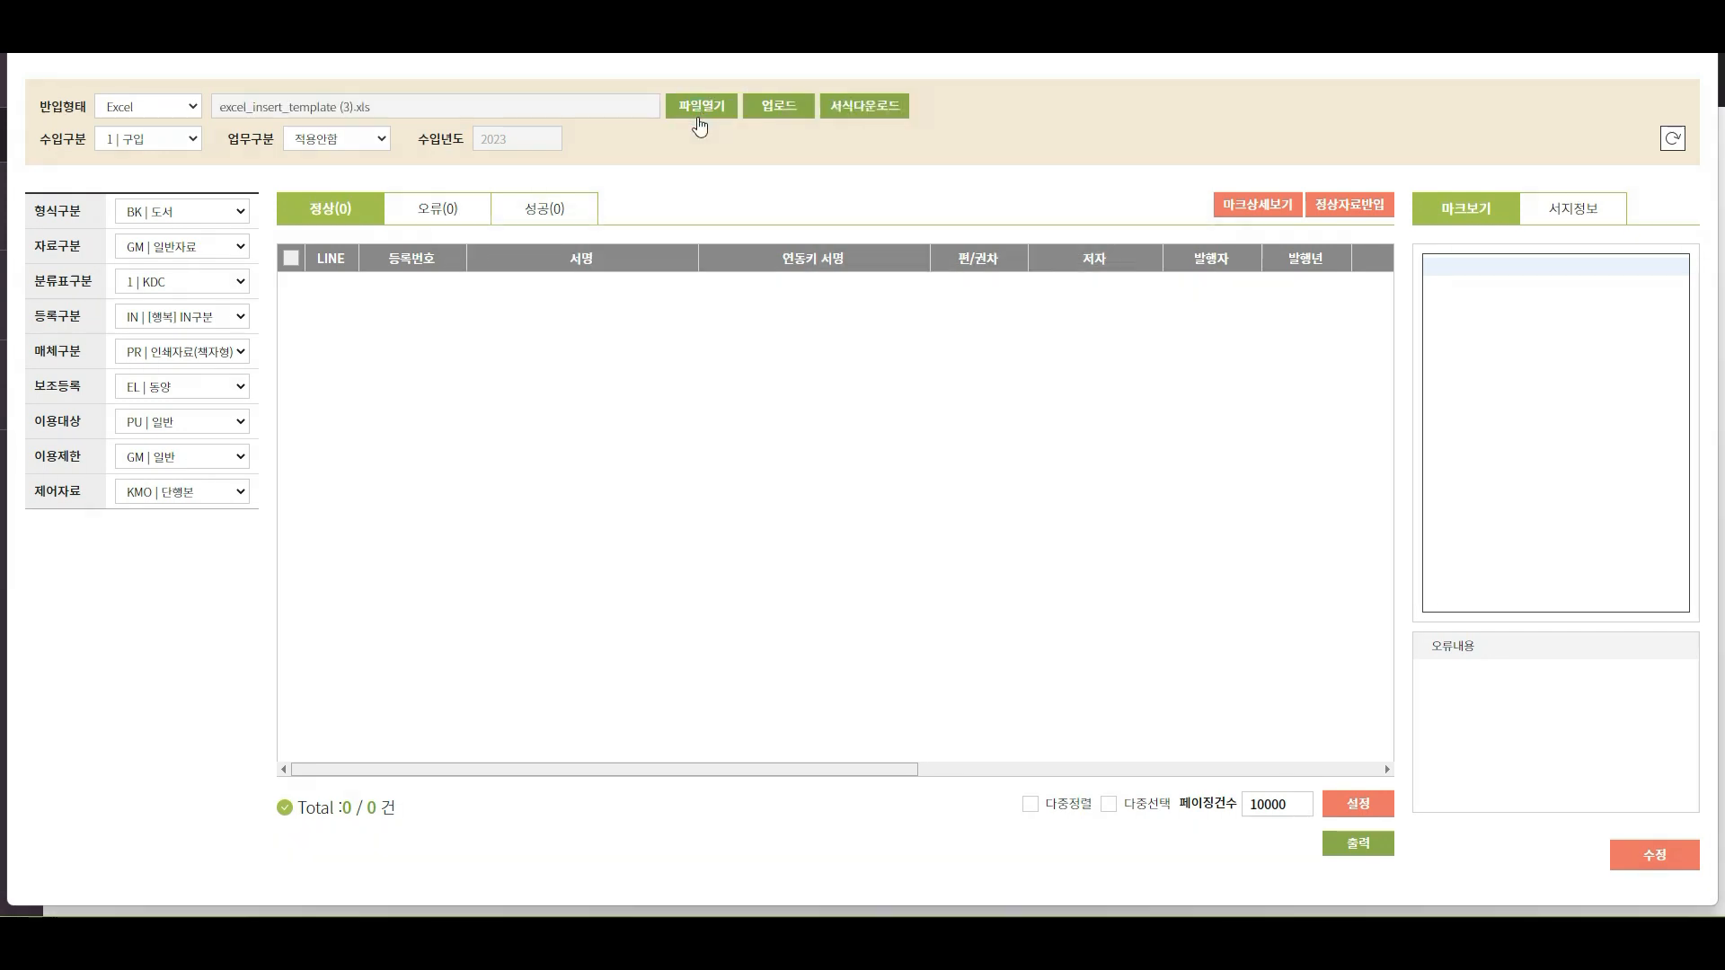
pyautogui.click(778, 115)
pyautogui.press('Return')
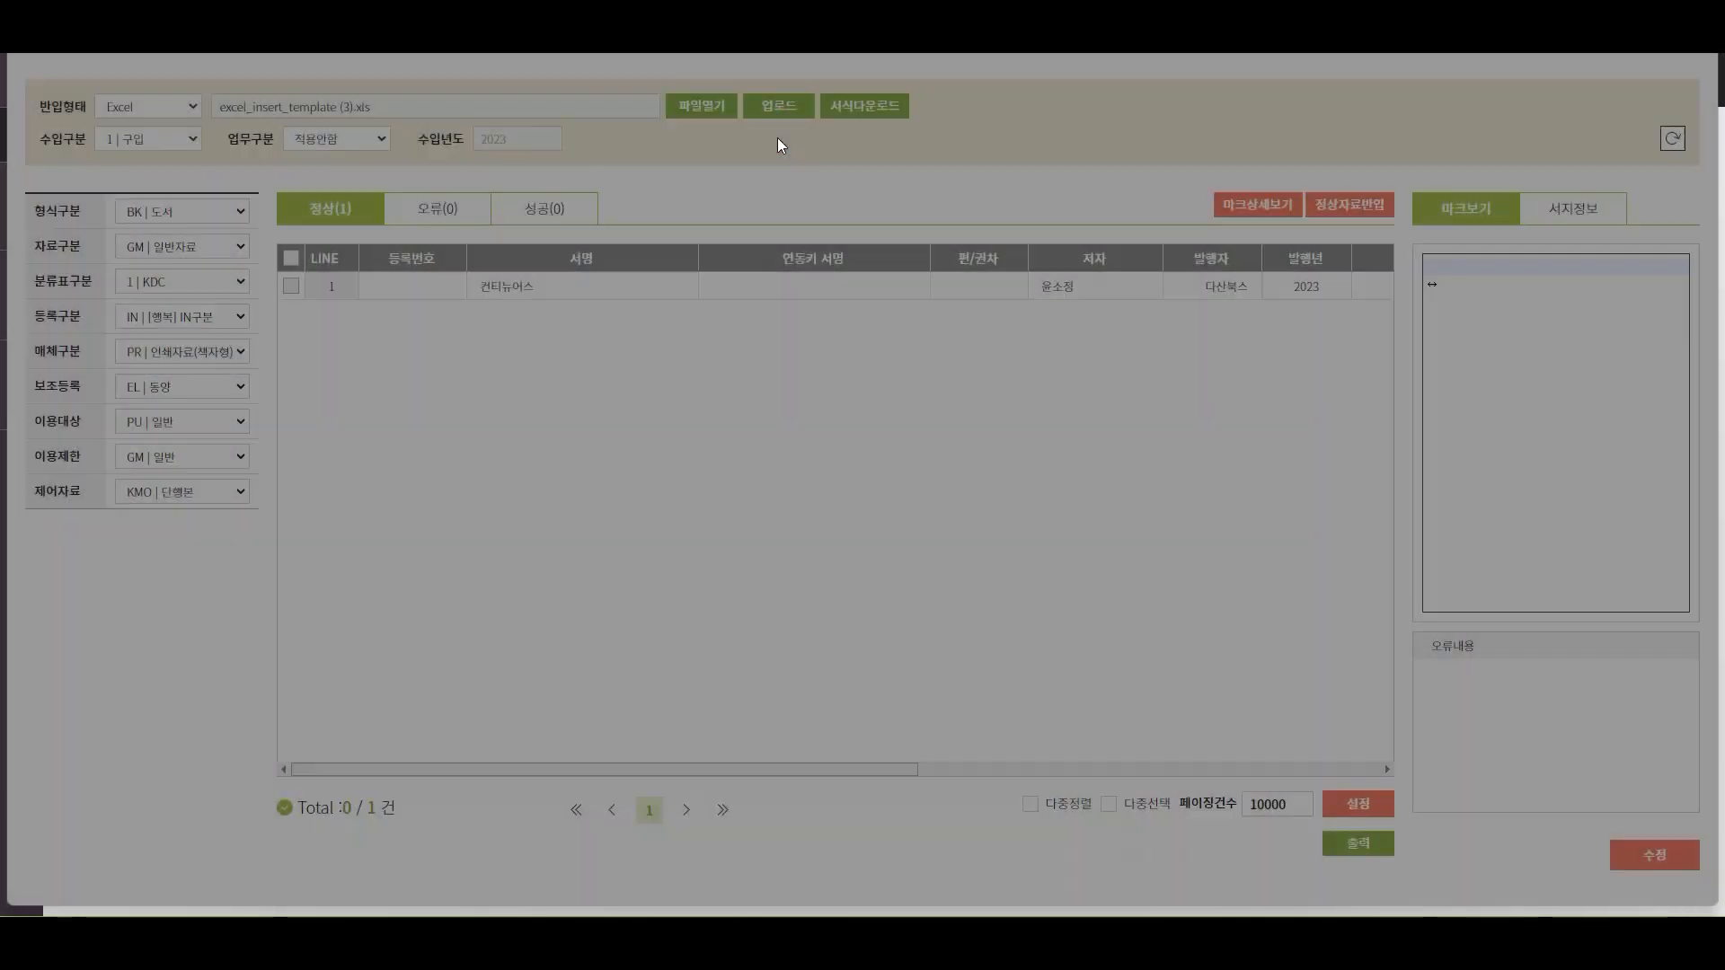
# Import the uploaded book 컨티뉴어스 as valid data (정상자료반입) and check the list of successful imports (성공).
pyautogui.click(292, 287)
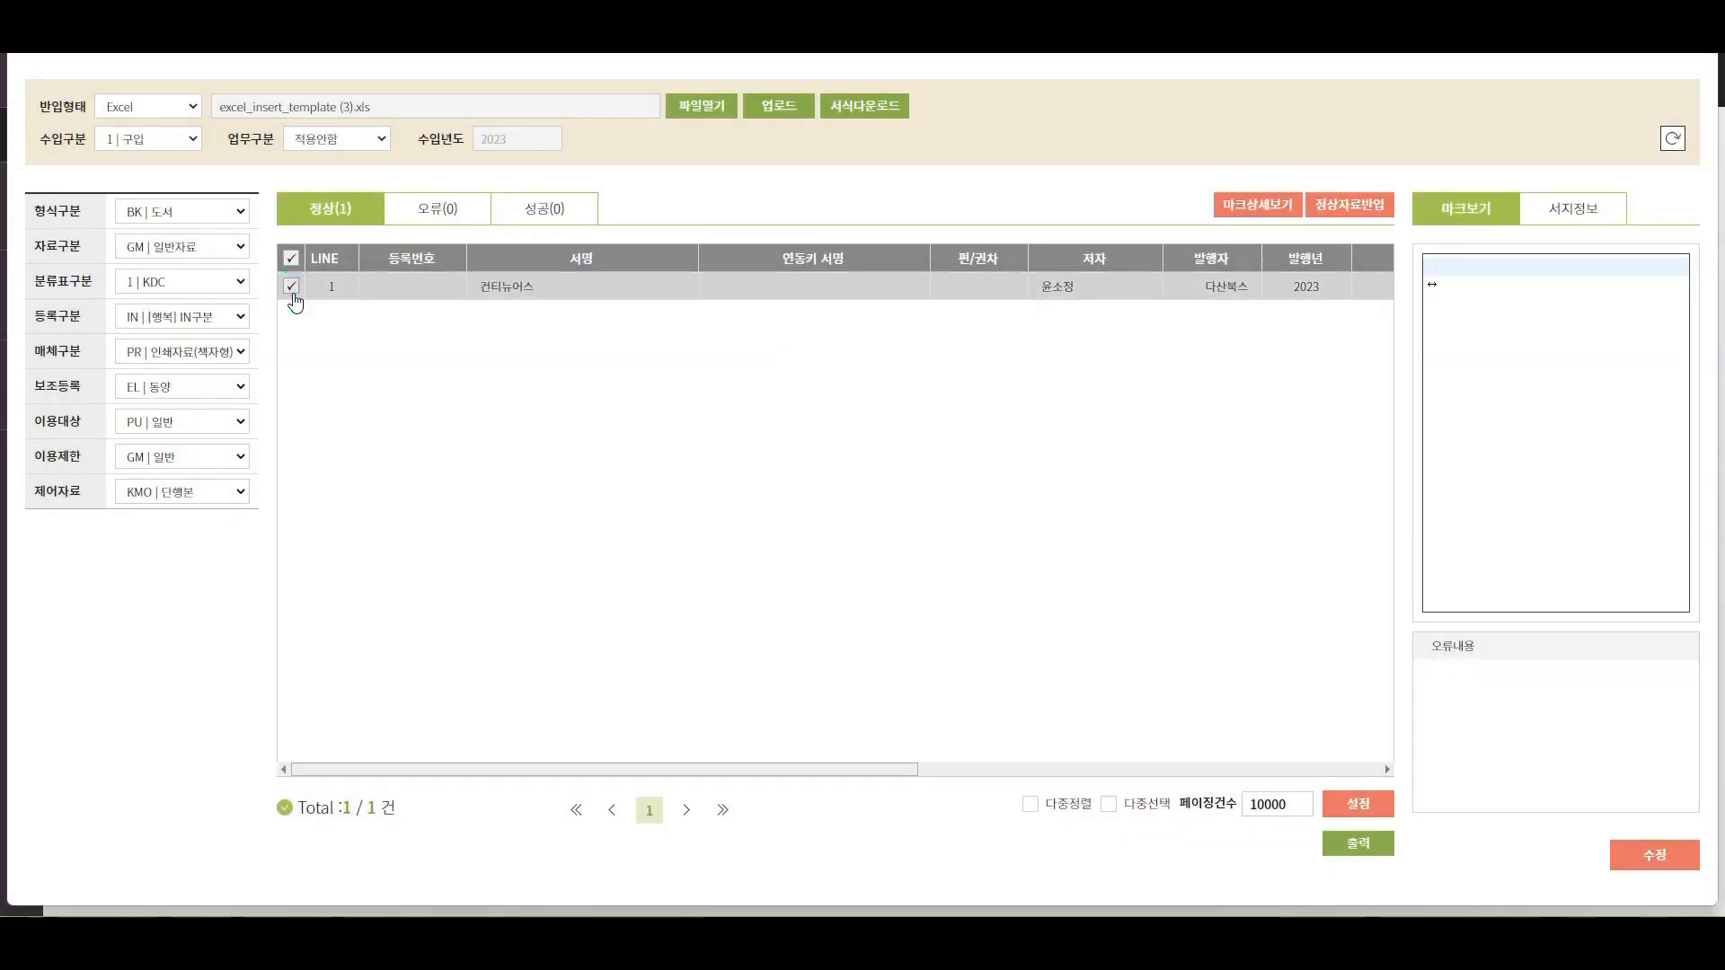
pyautogui.click(1344, 214)
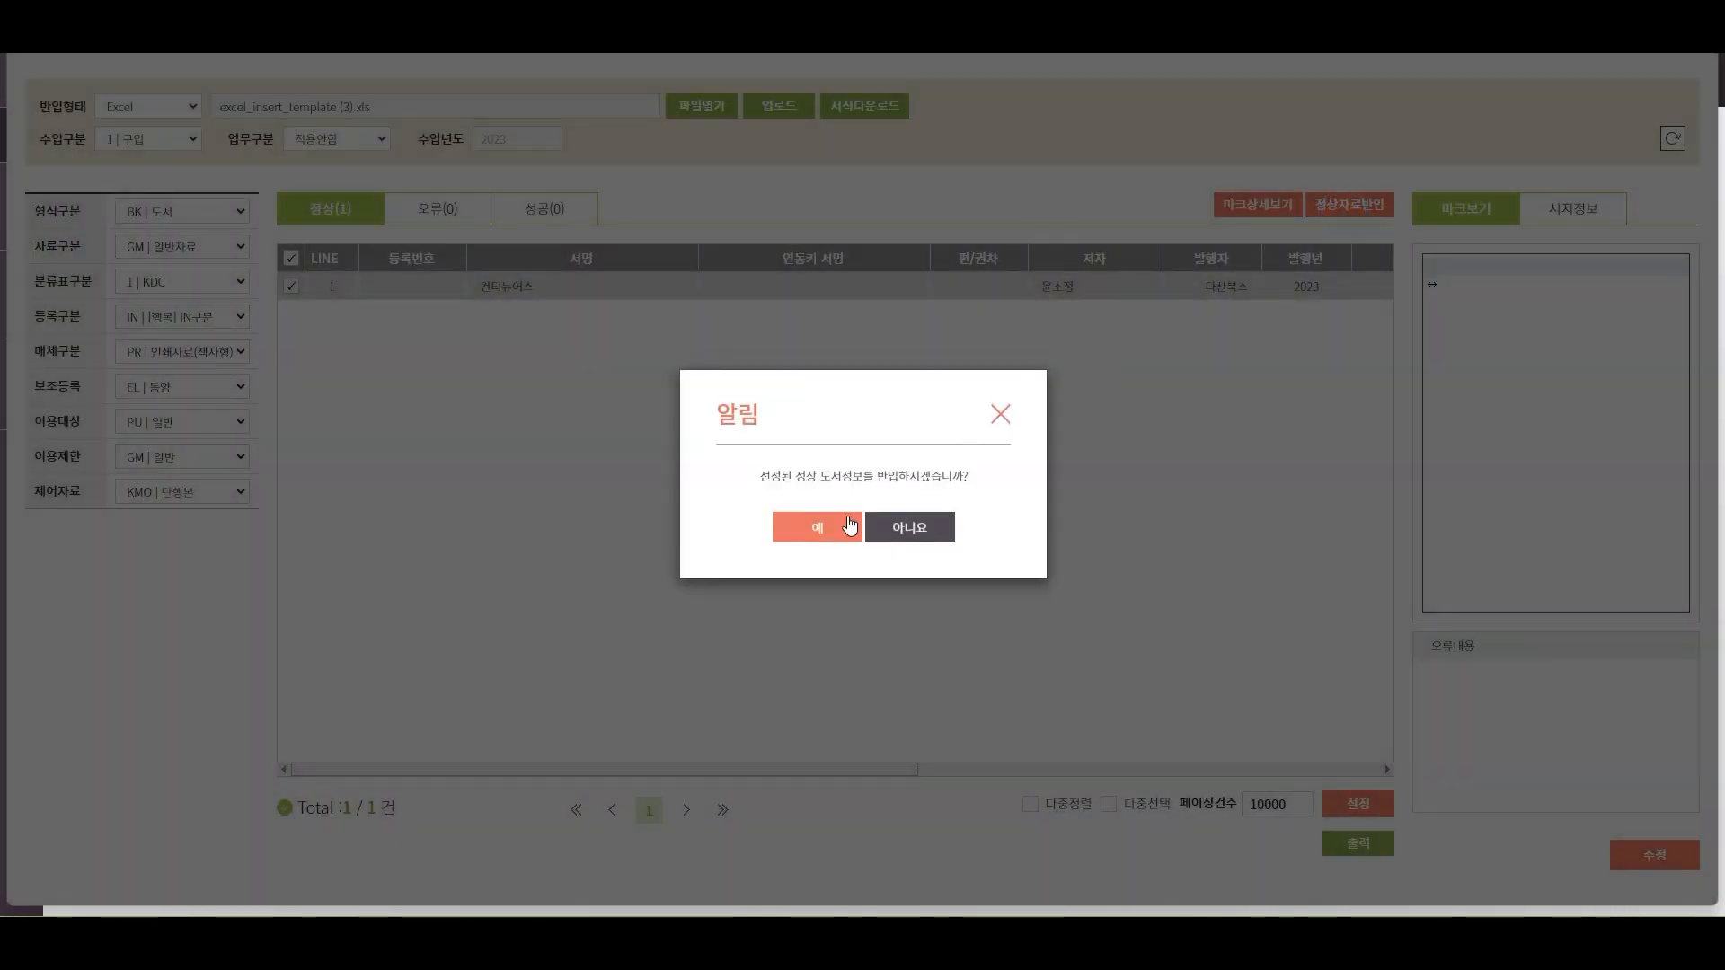
pyautogui.click(812, 533)
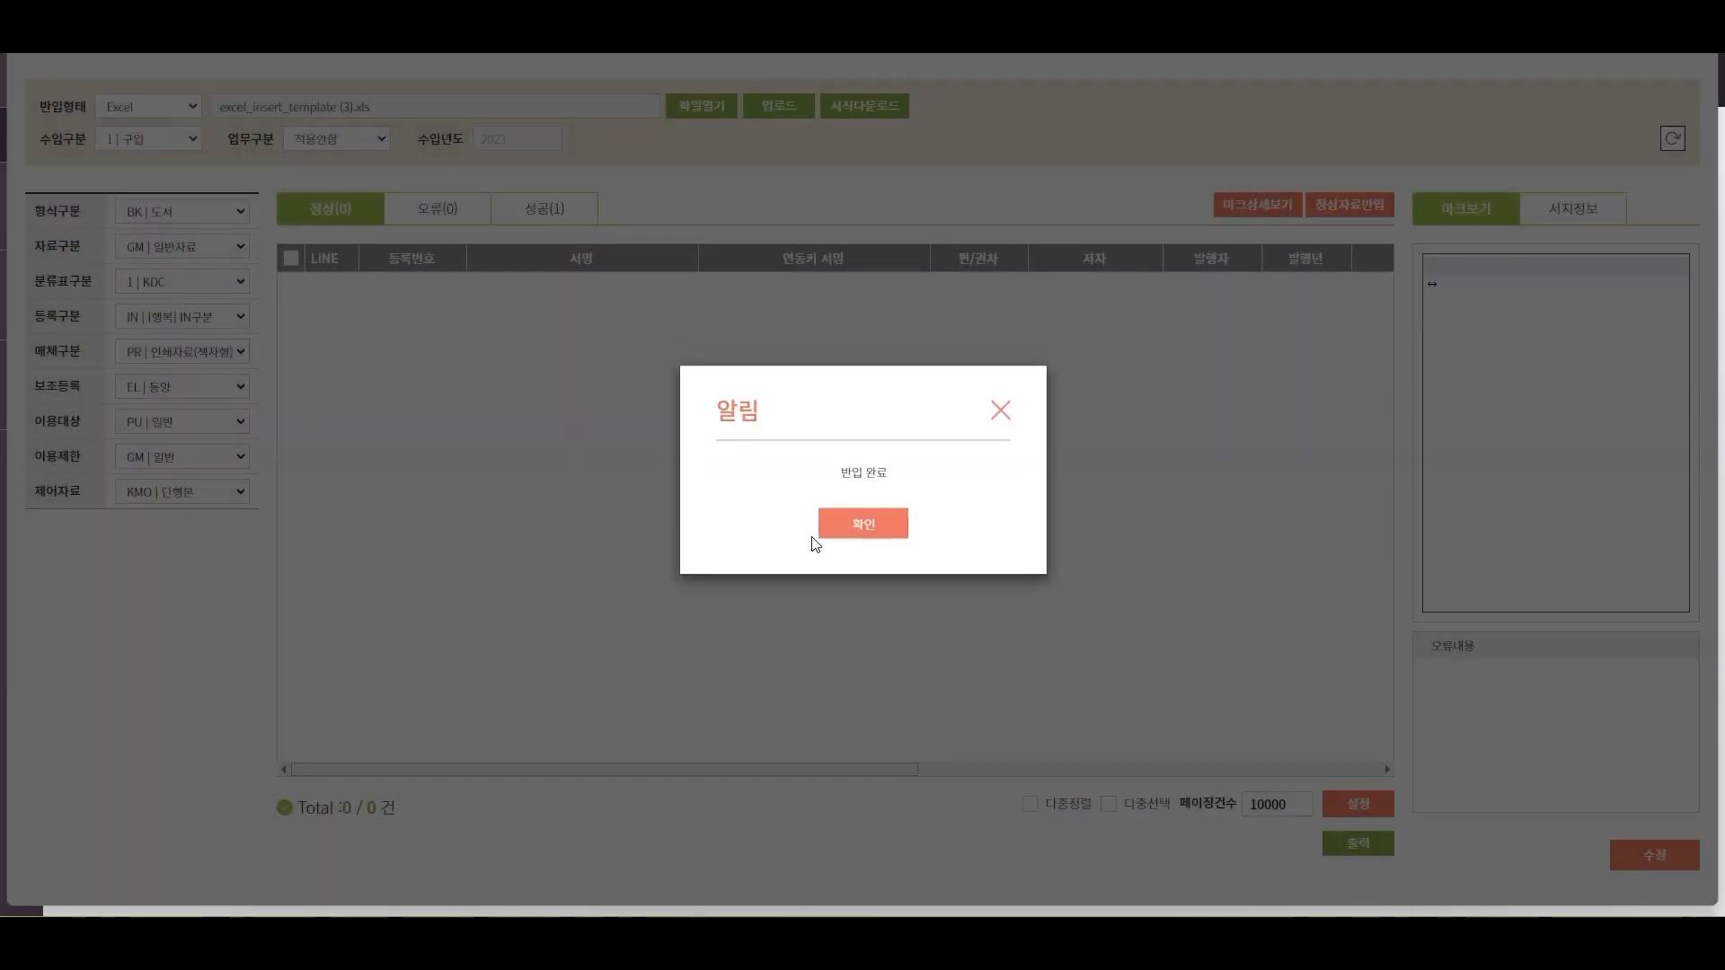
pyautogui.click(862, 530)
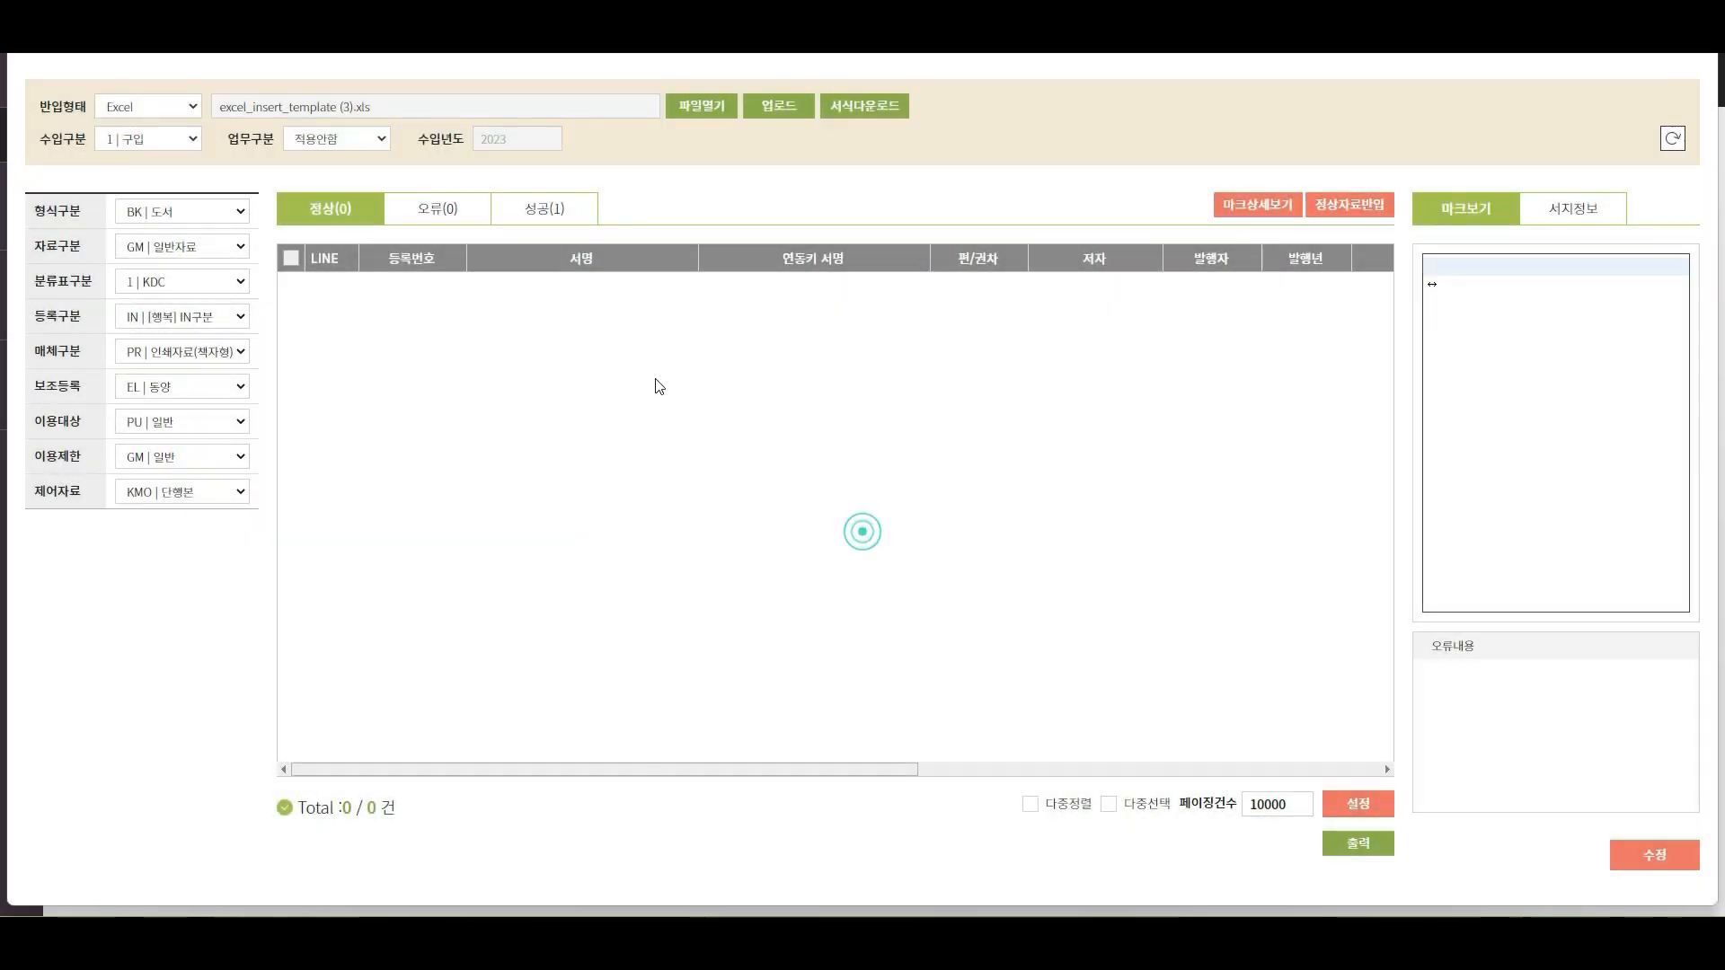
pyautogui.click(549, 213)
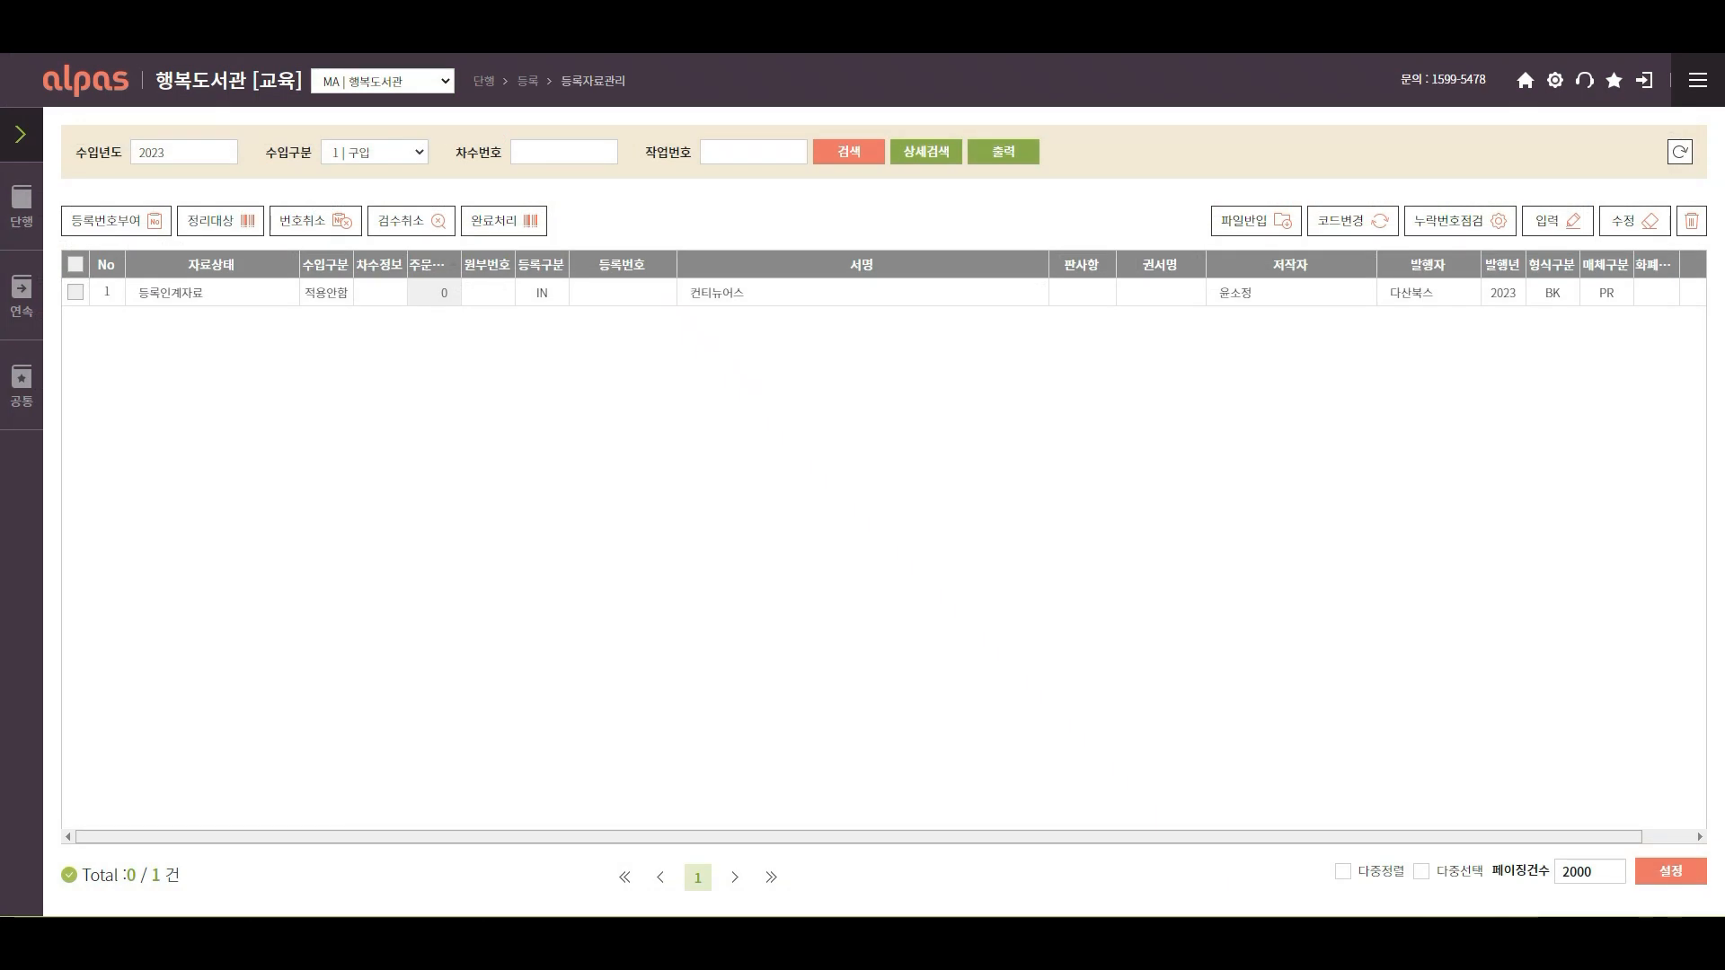
# In the code change for 컨티뉴어스, enable 보조등록구분 as EL | 동양 and 제어자료구분 as KMO | 단행본.
pyautogui.click(675, 305)
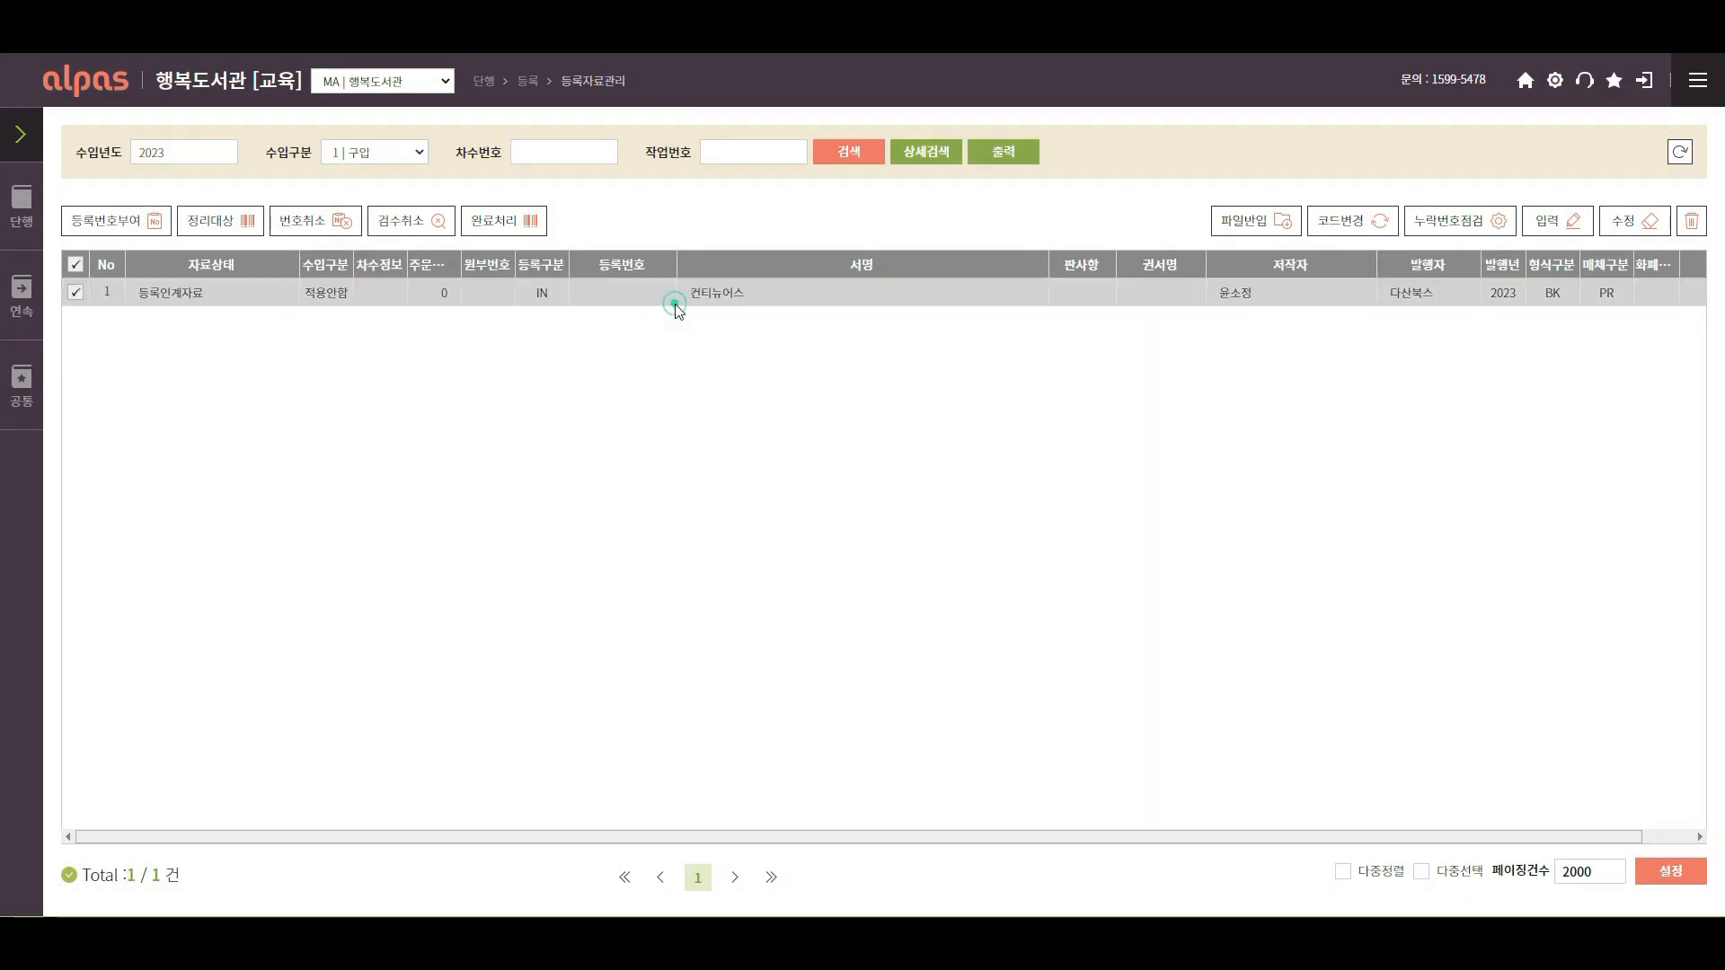
pyautogui.click(1340, 235)
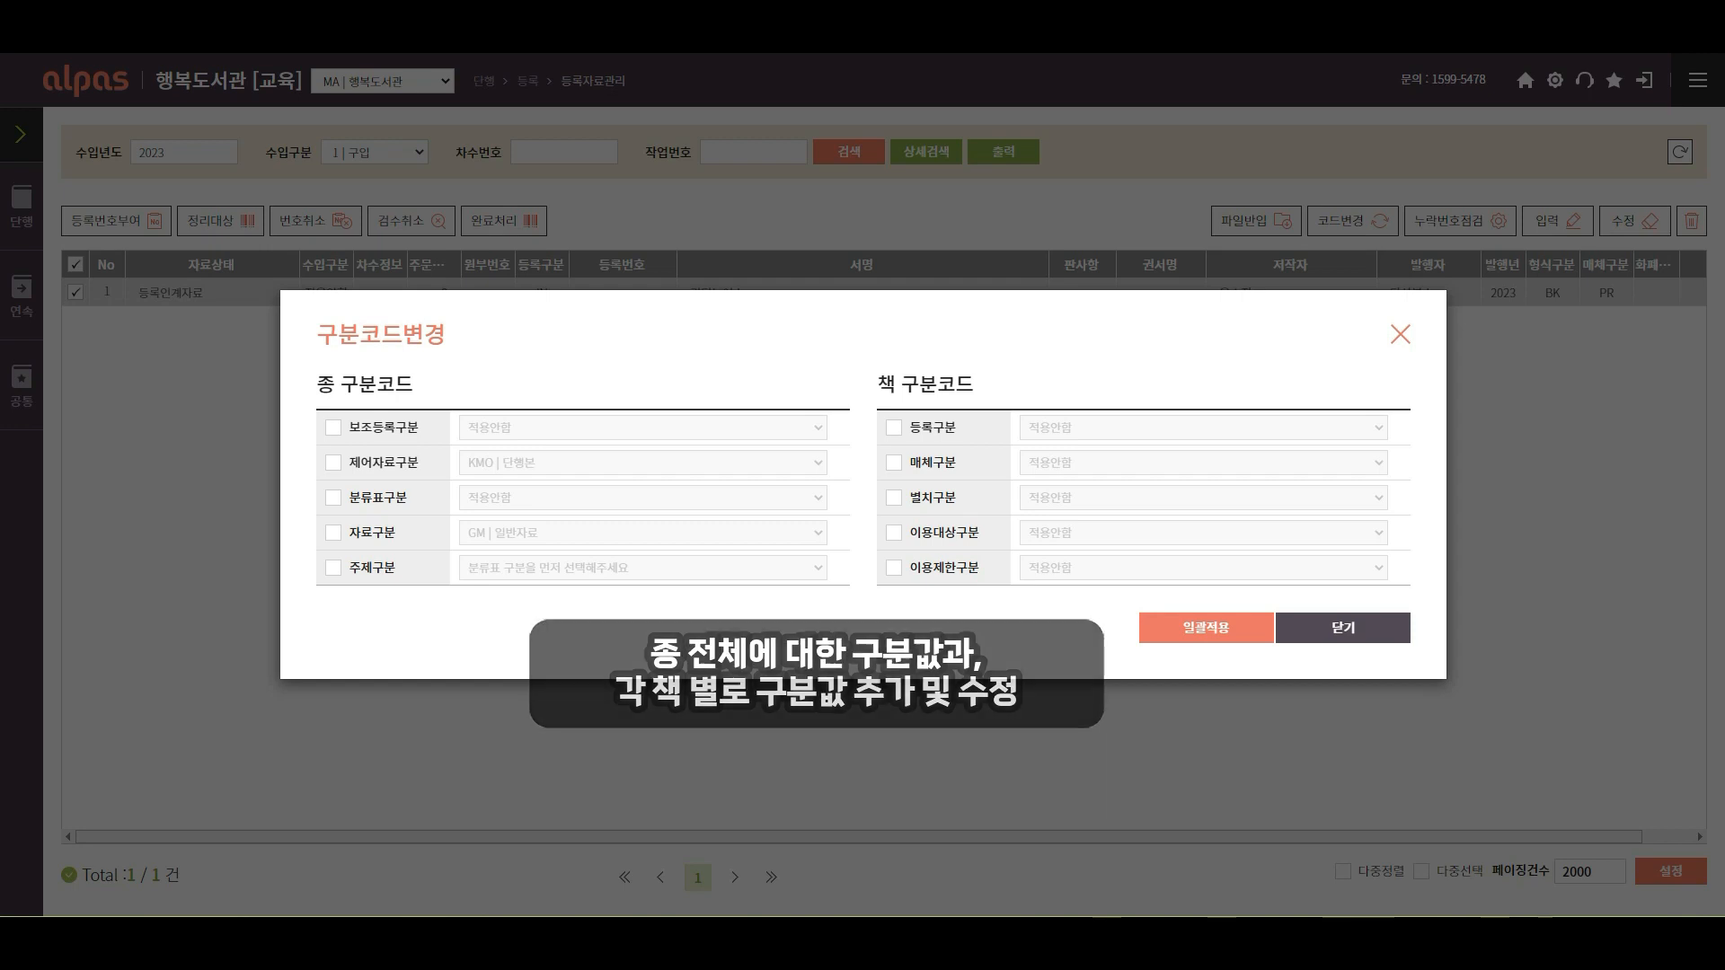
pyautogui.click(334, 432)
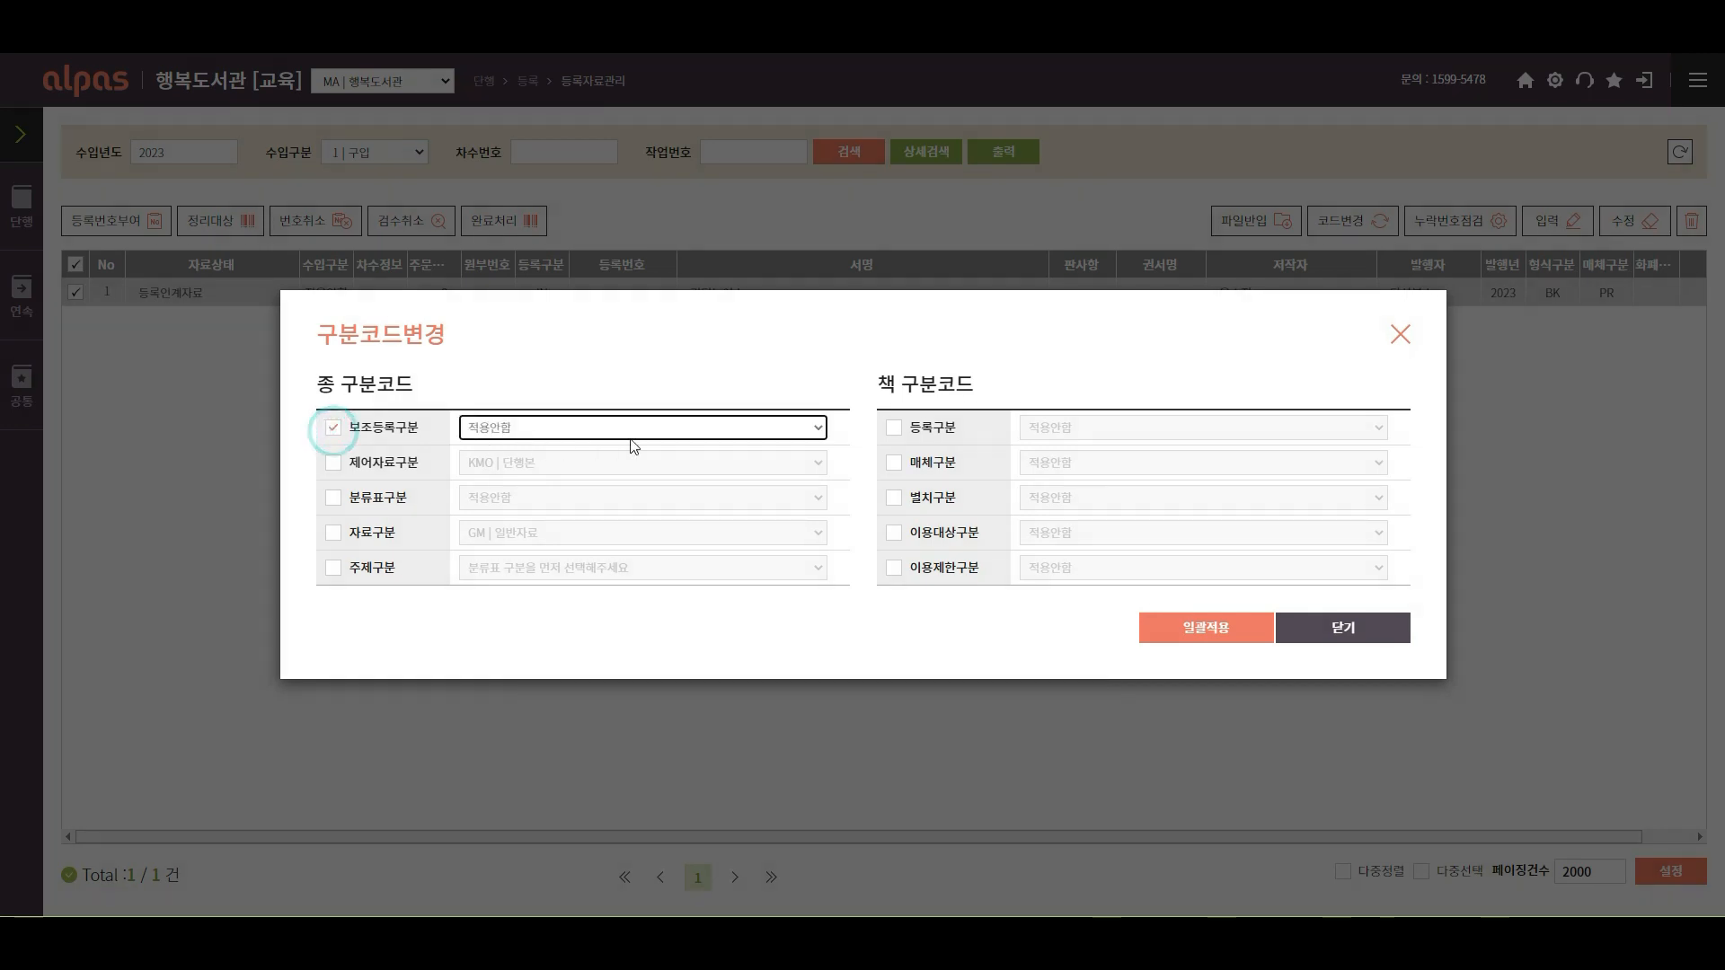
pyautogui.click(812, 437)
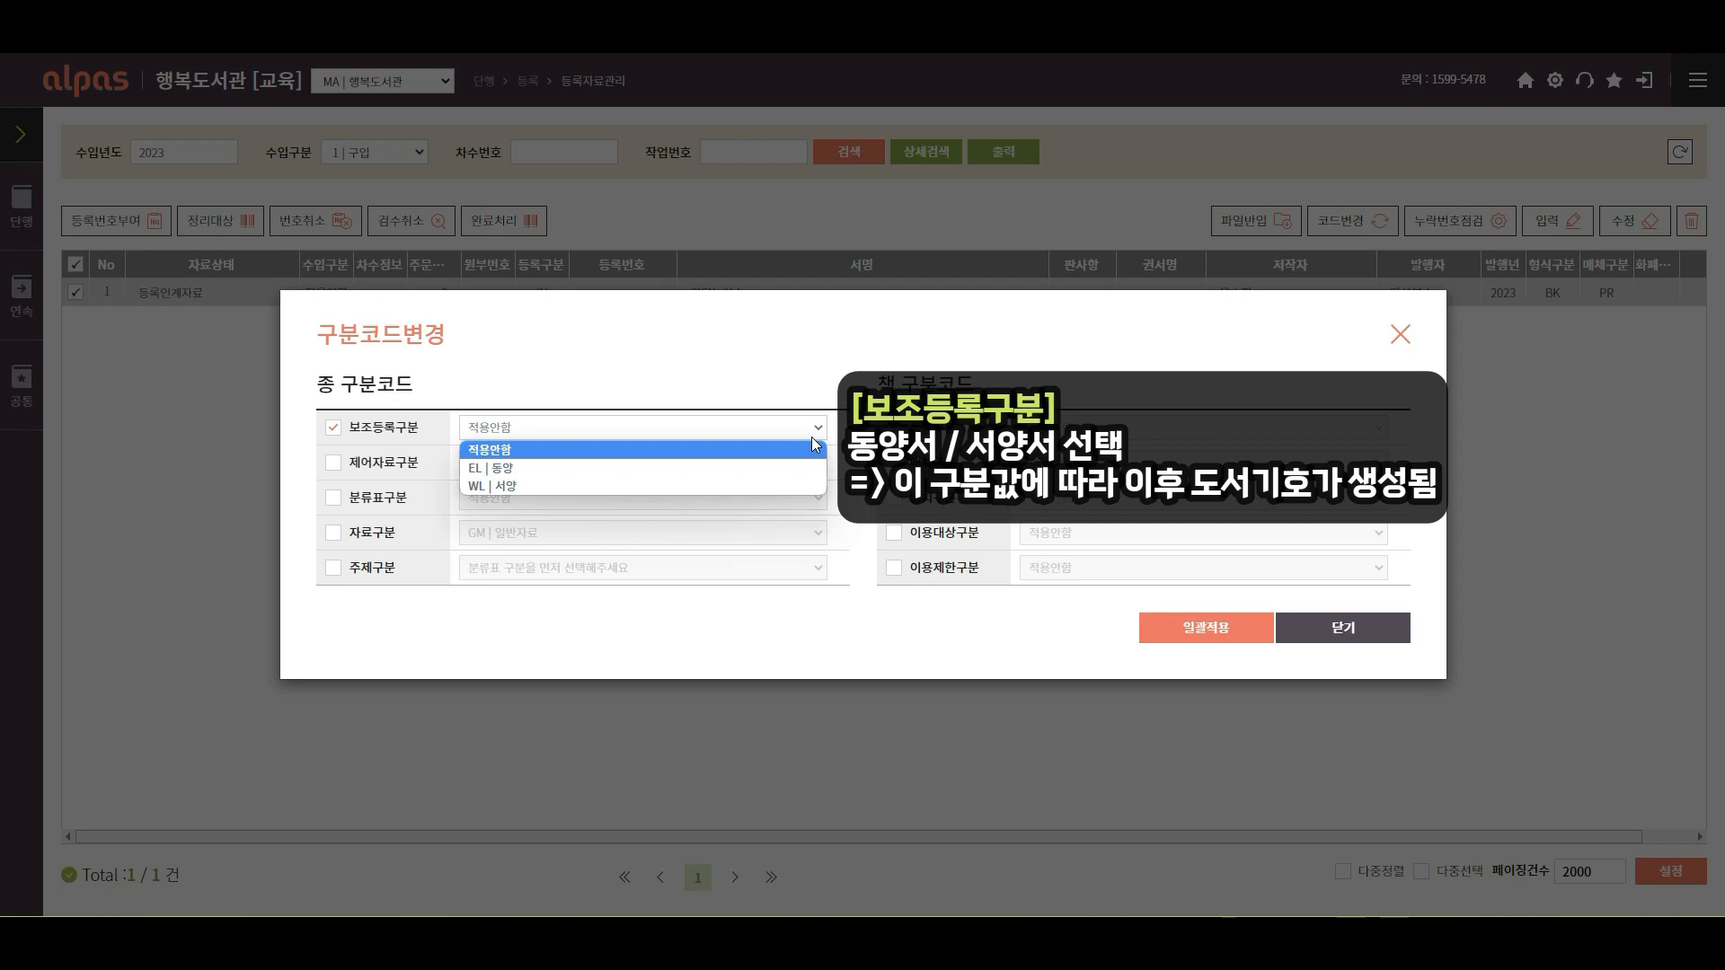
pyautogui.click(813, 465)
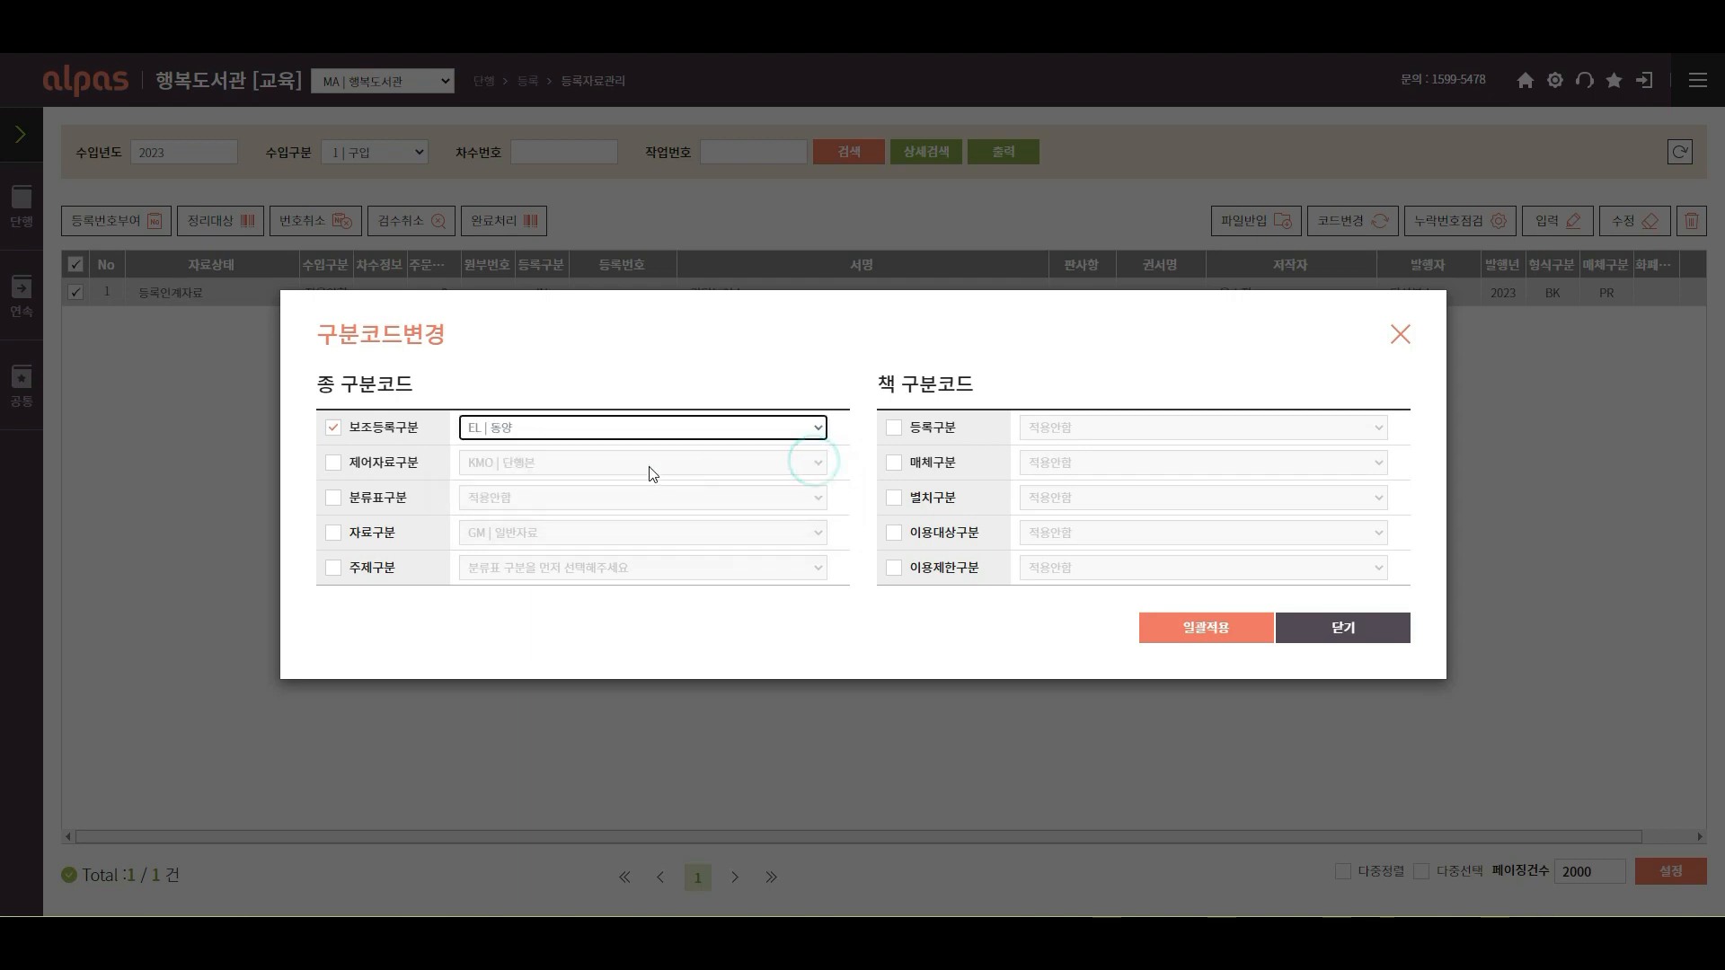
pyautogui.click(332, 462)
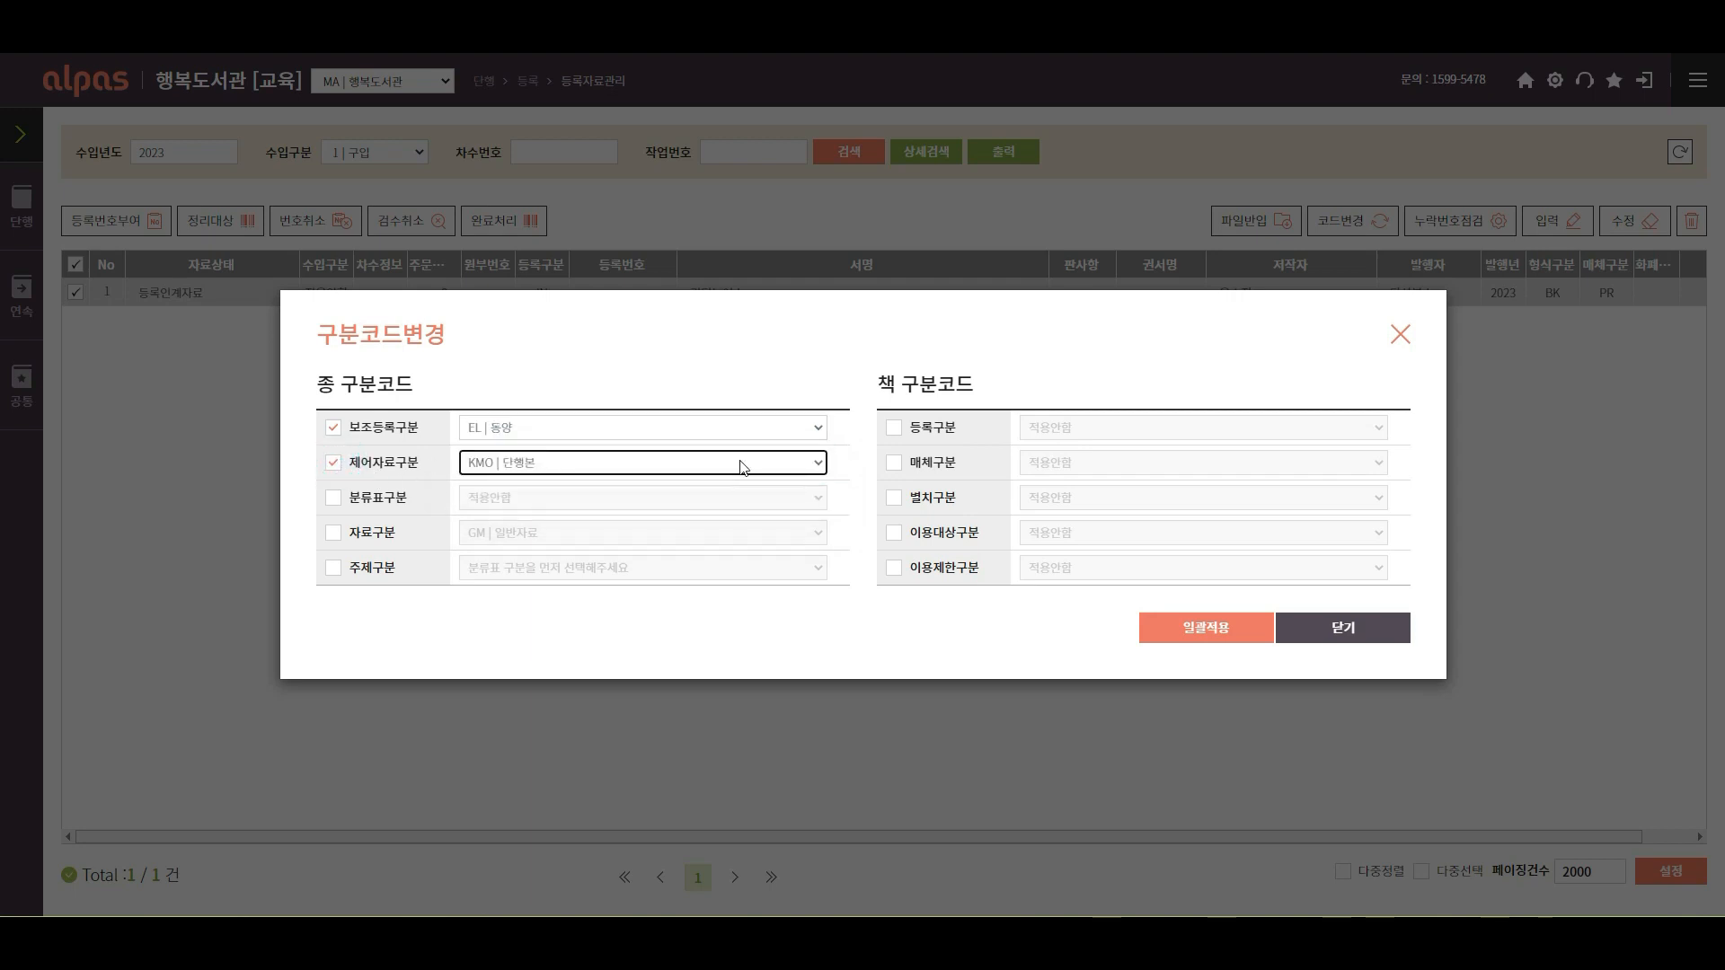
pyautogui.click(802, 464)
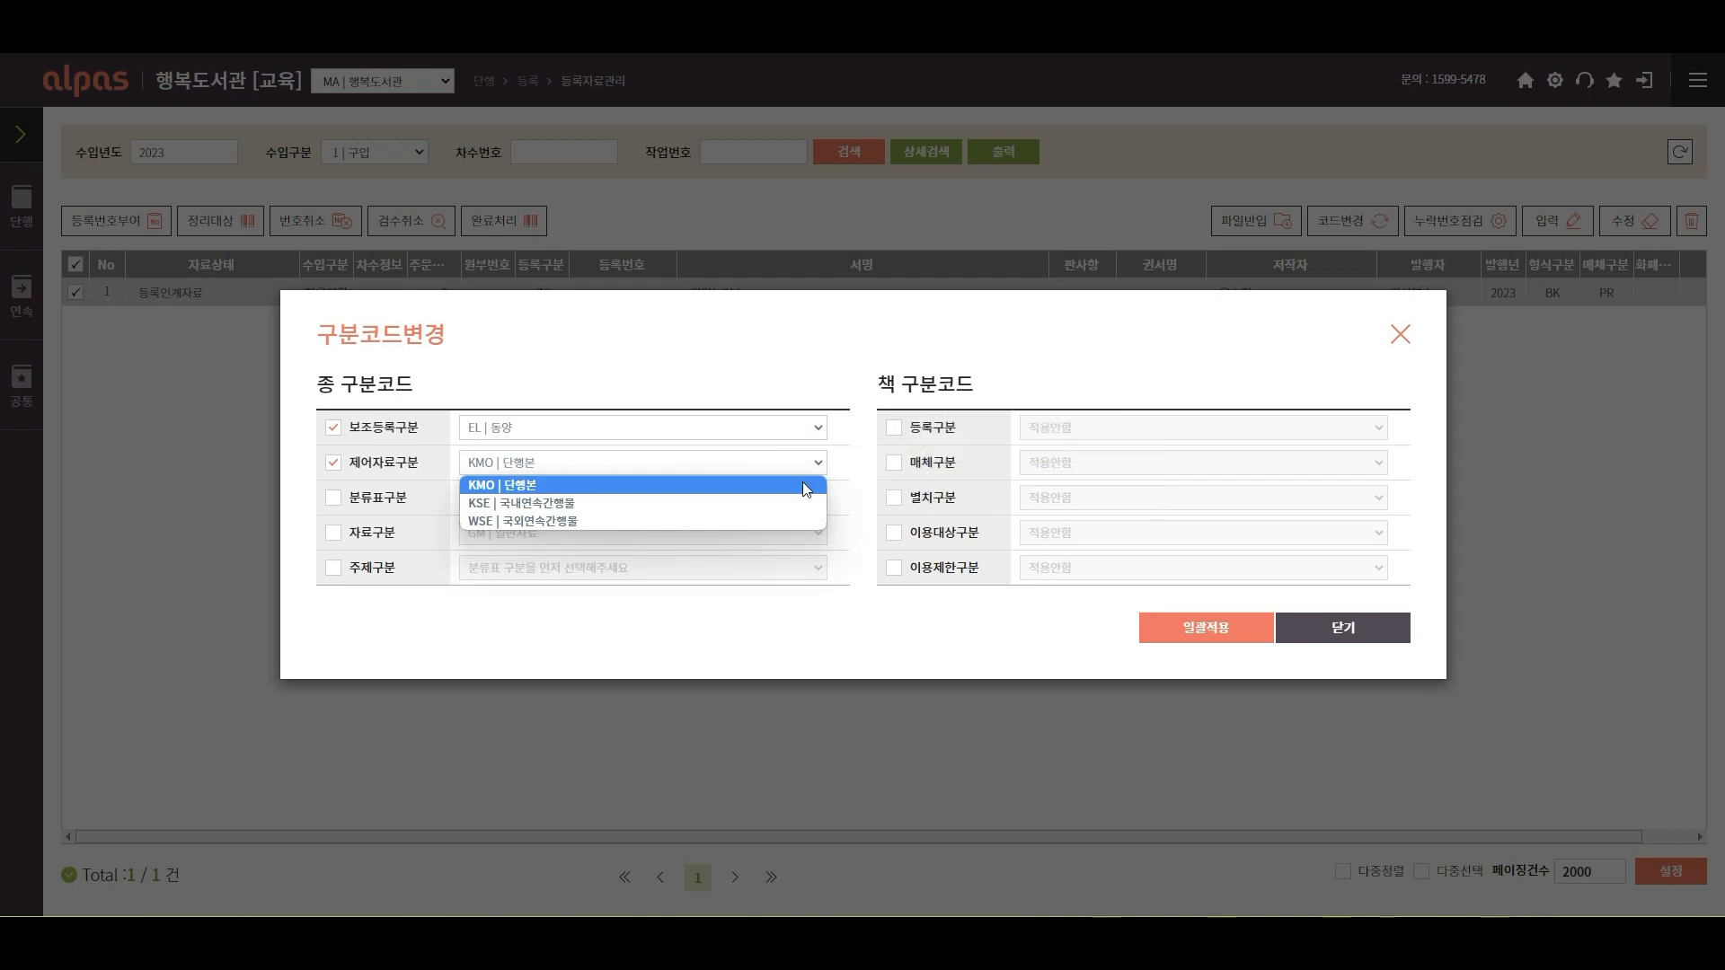
pyautogui.click(803, 485)
# Enable the classification scheme (분류표구분) as 1 | KDC and the material type (자료구분) as GM | 일반자료.
pyautogui.click(332, 497)
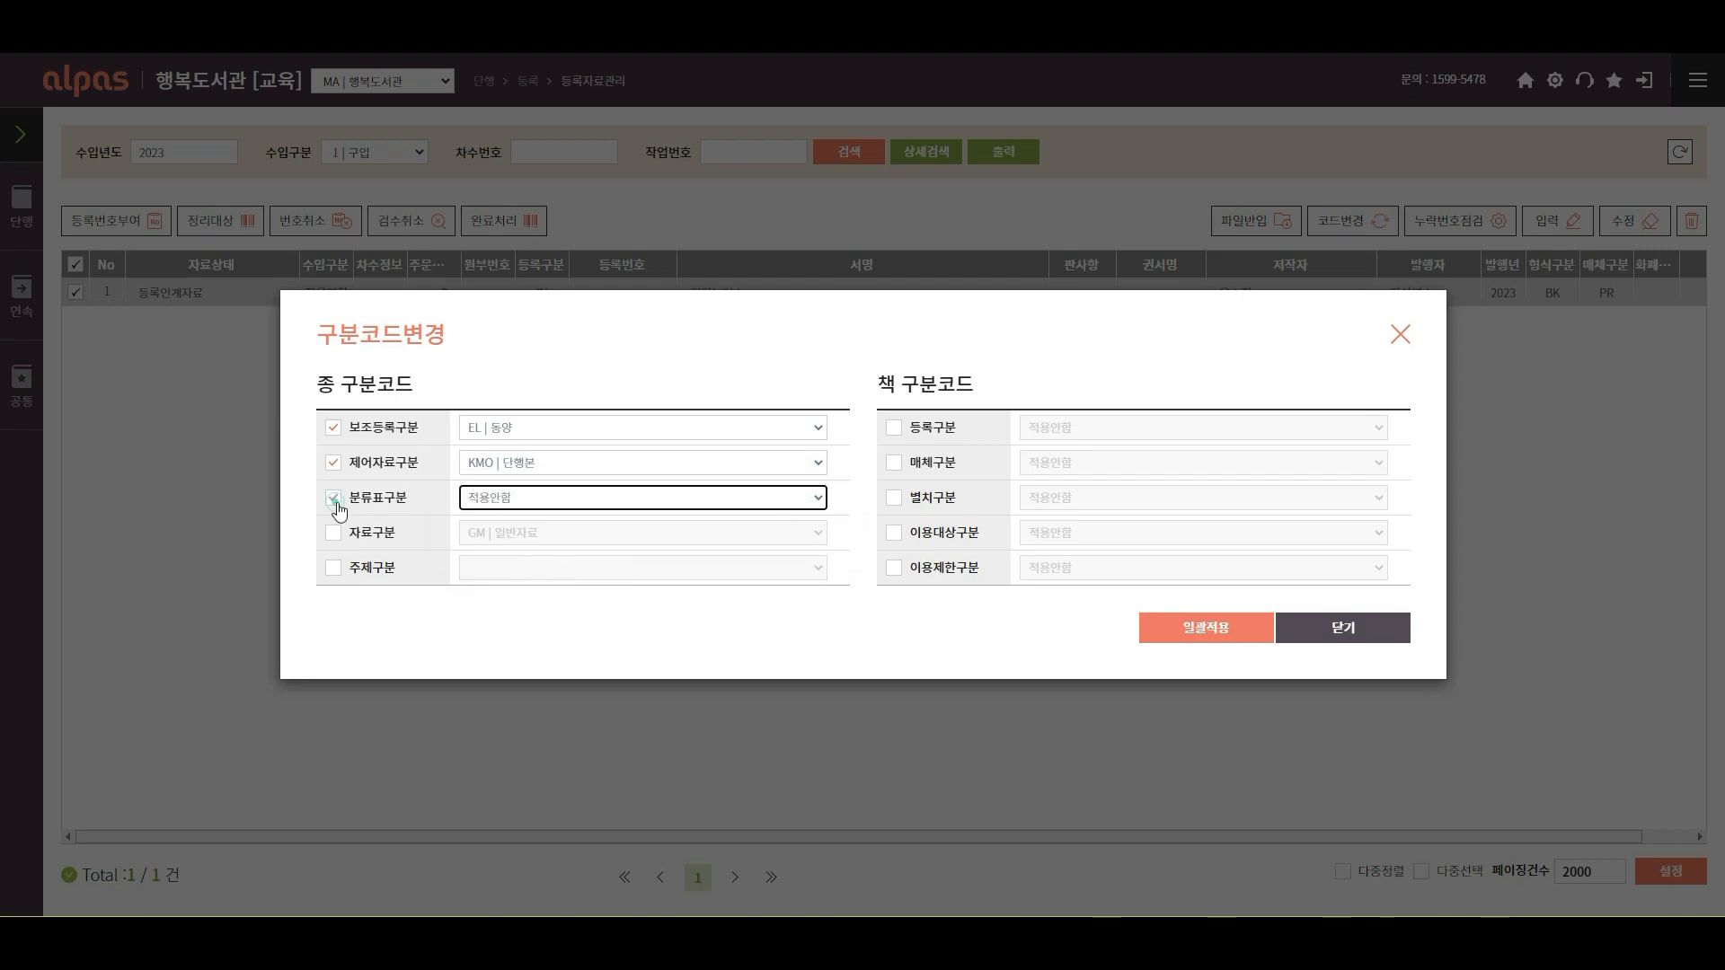
pyautogui.click(806, 502)
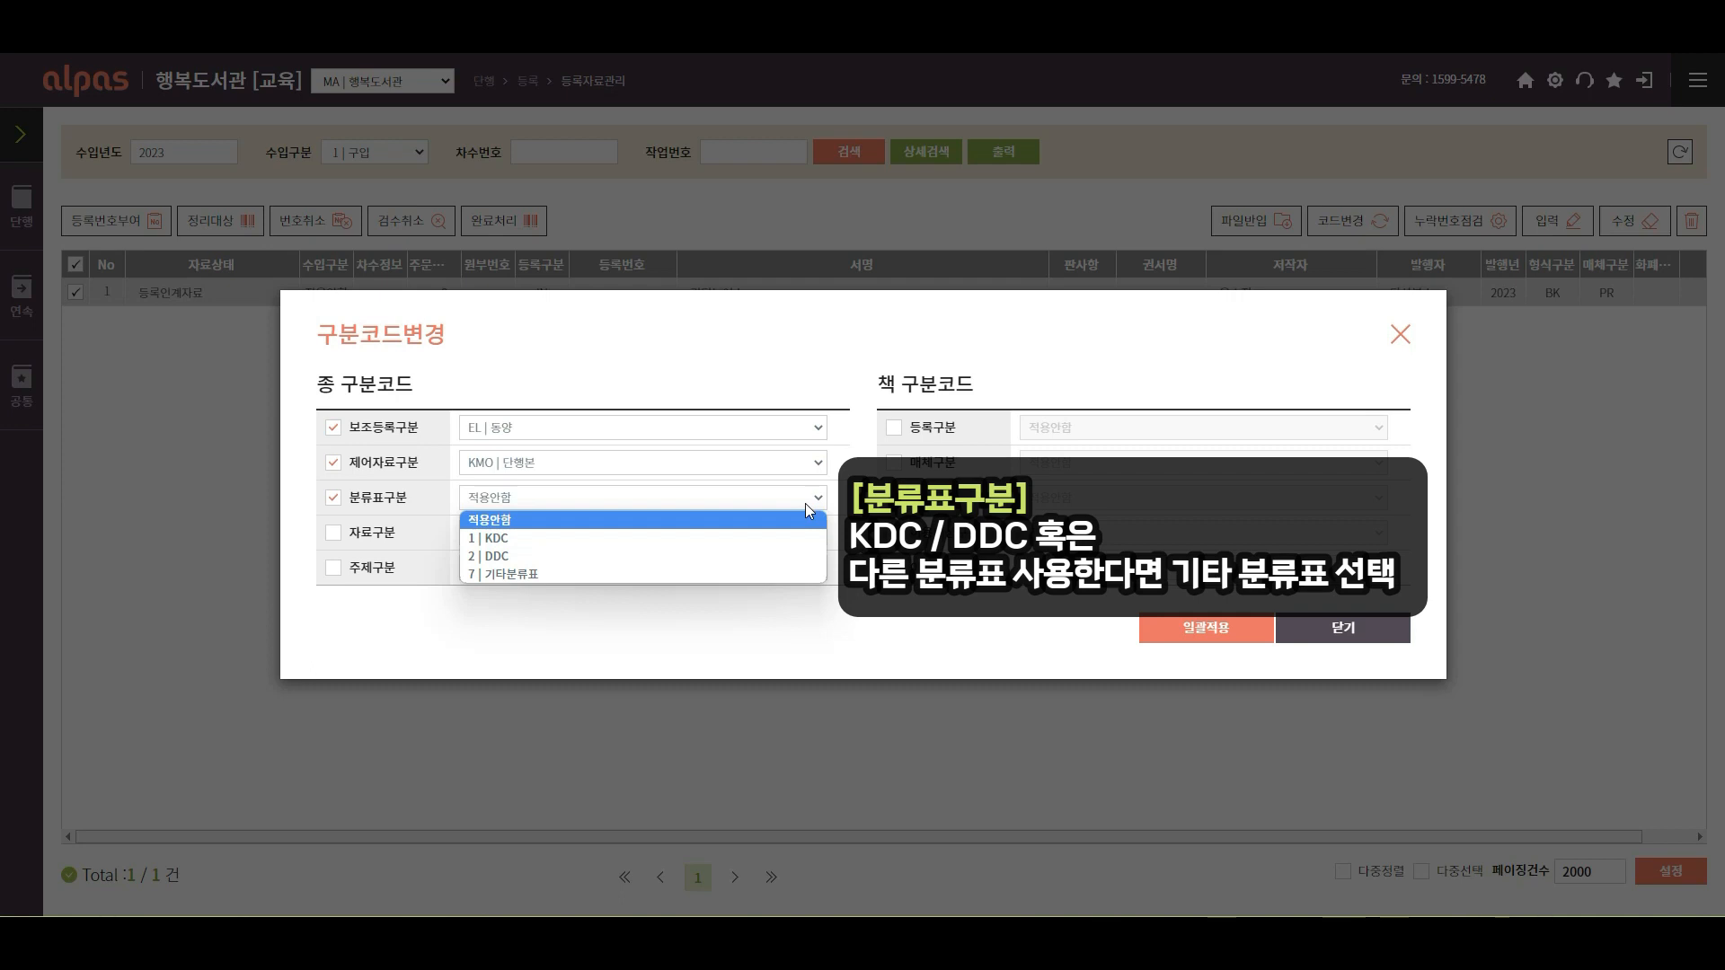
pyautogui.click(811, 543)
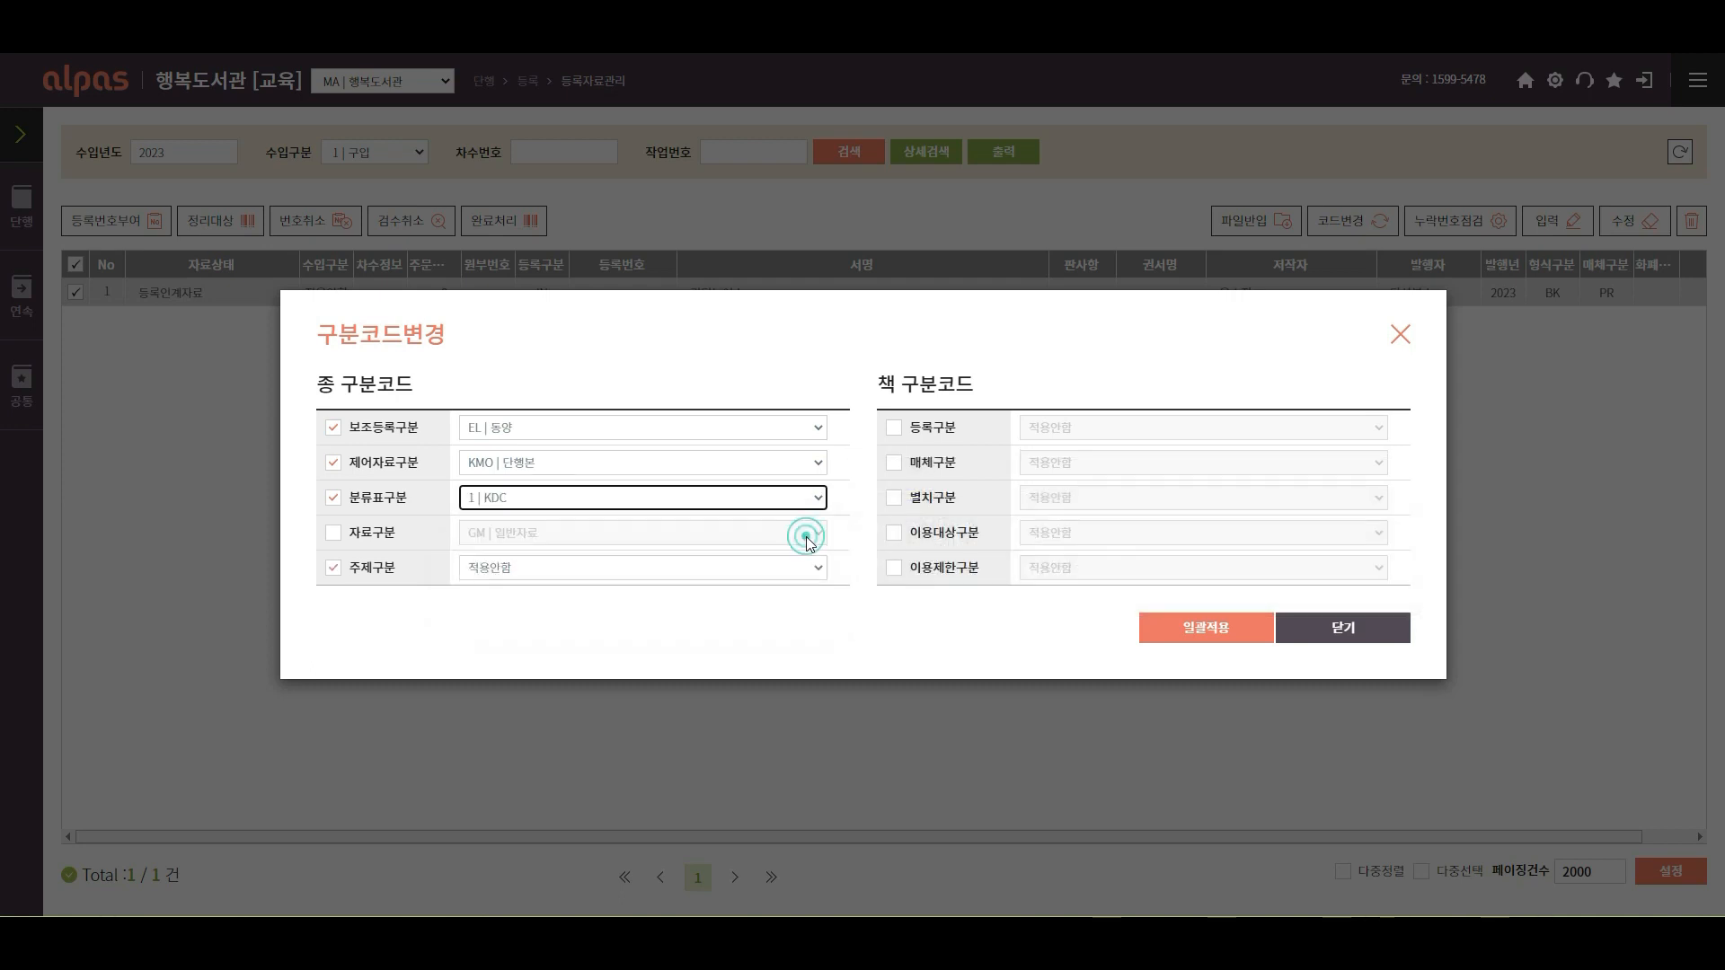
pyautogui.click(333, 534)
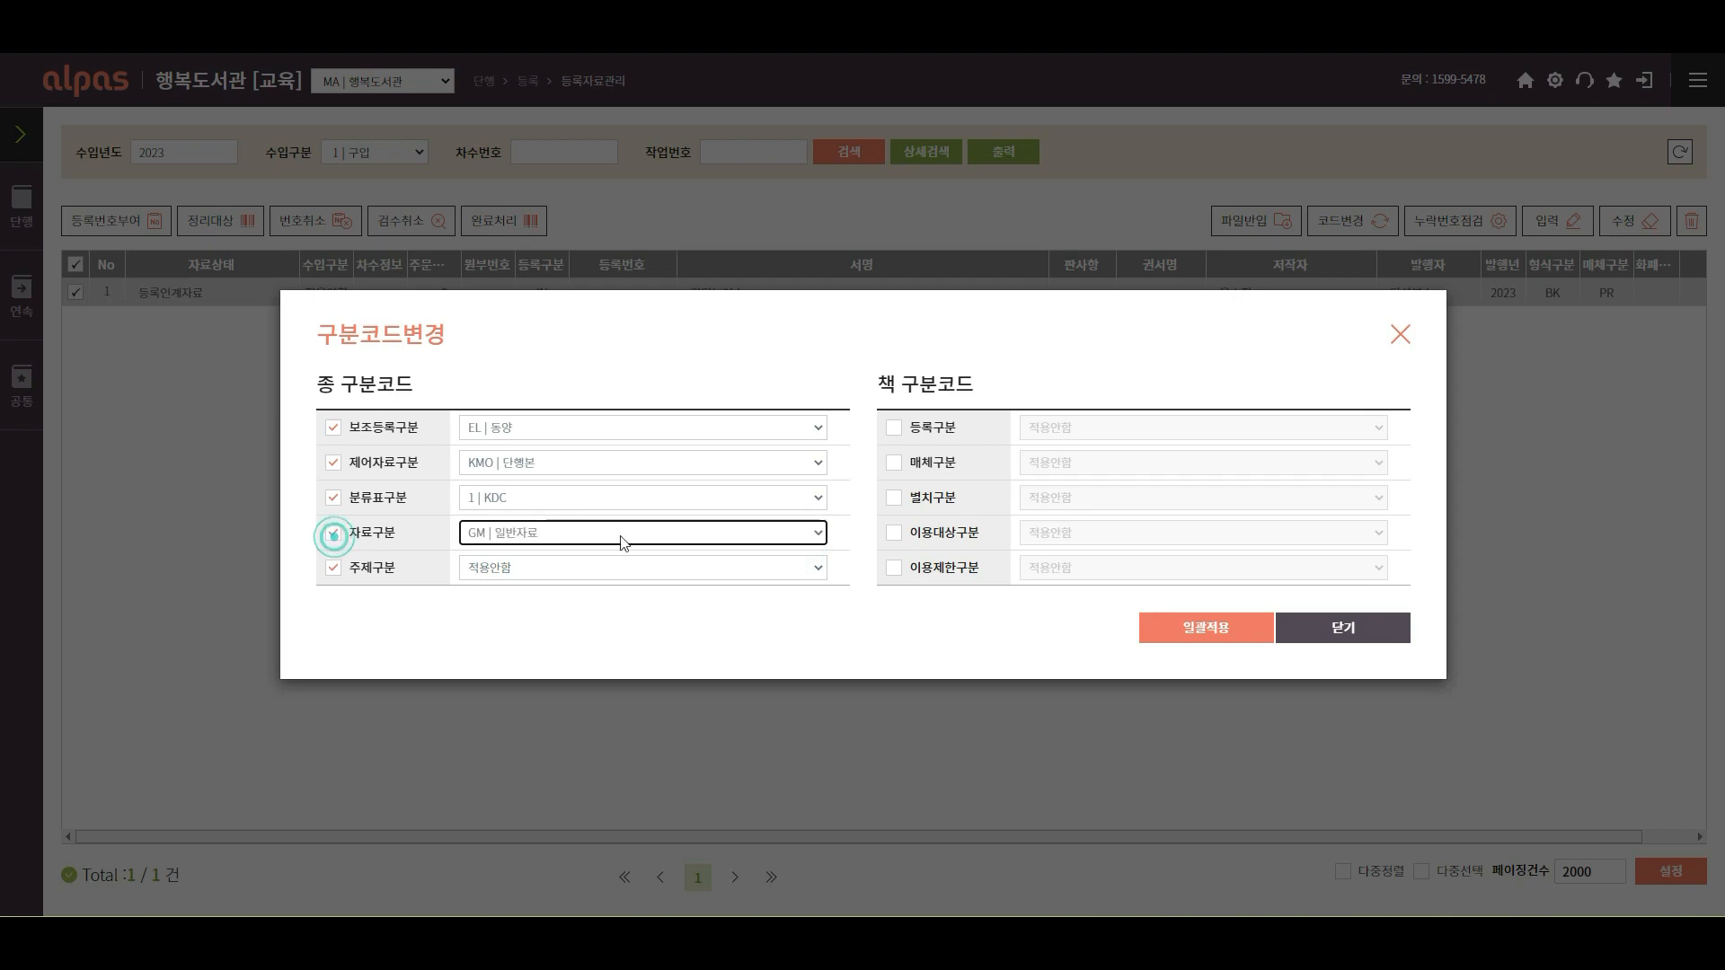
pyautogui.click(818, 535)
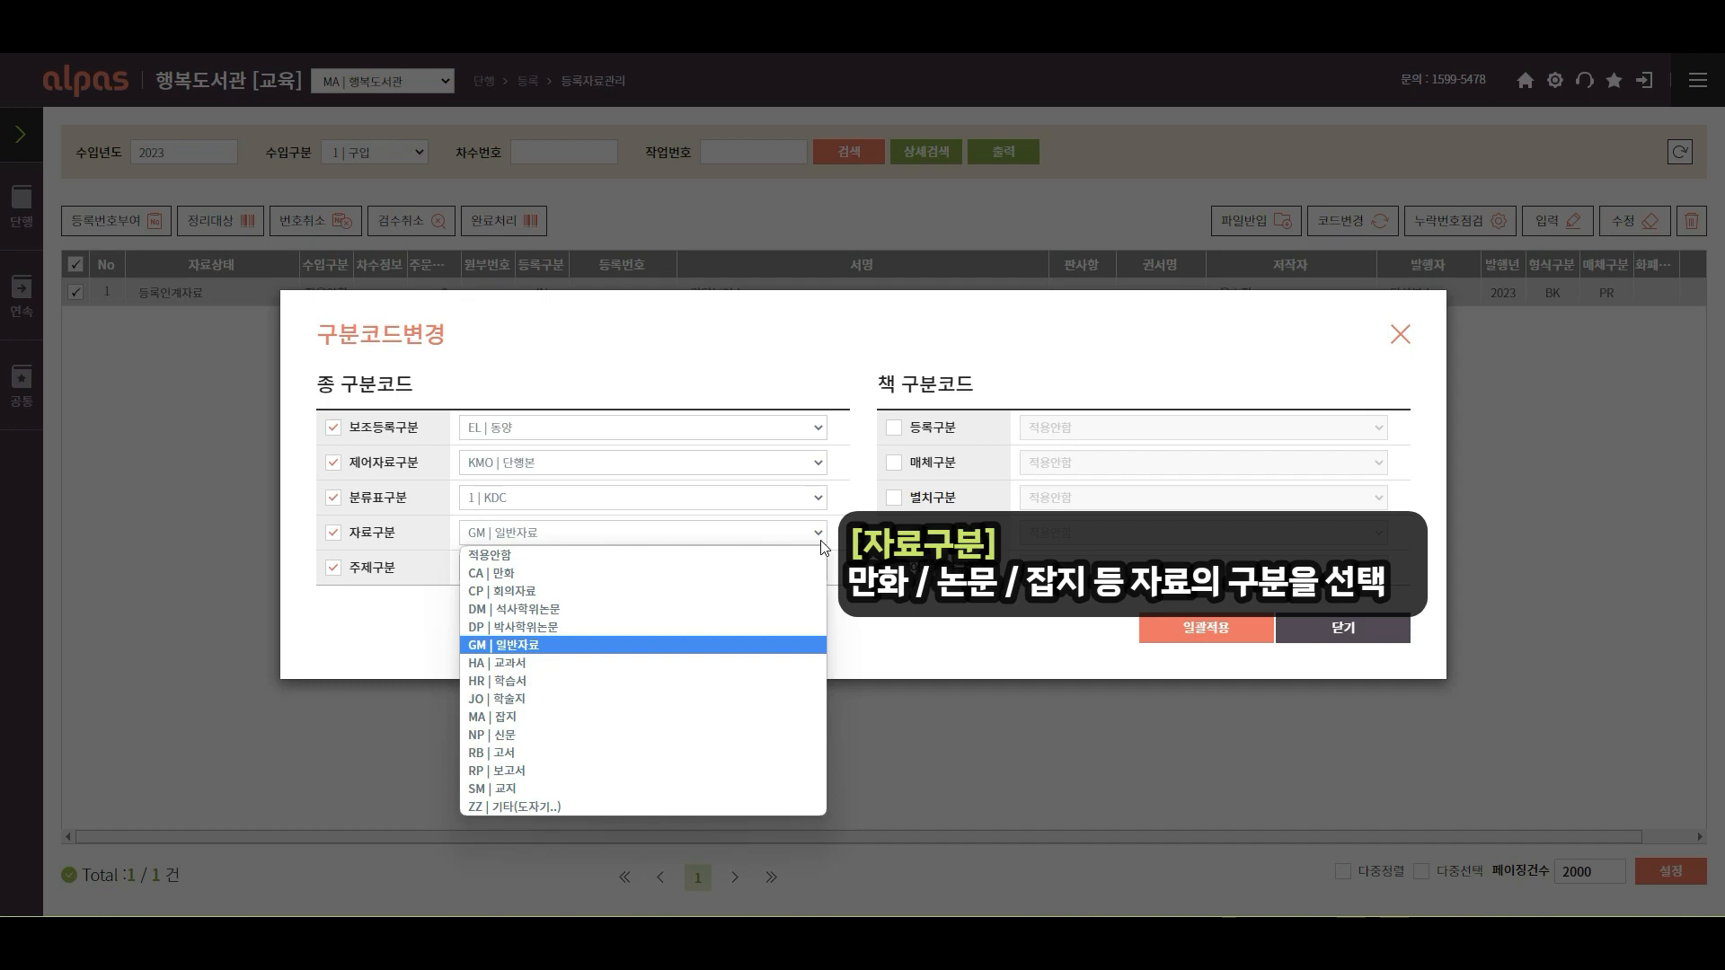
pyautogui.click(821, 541)
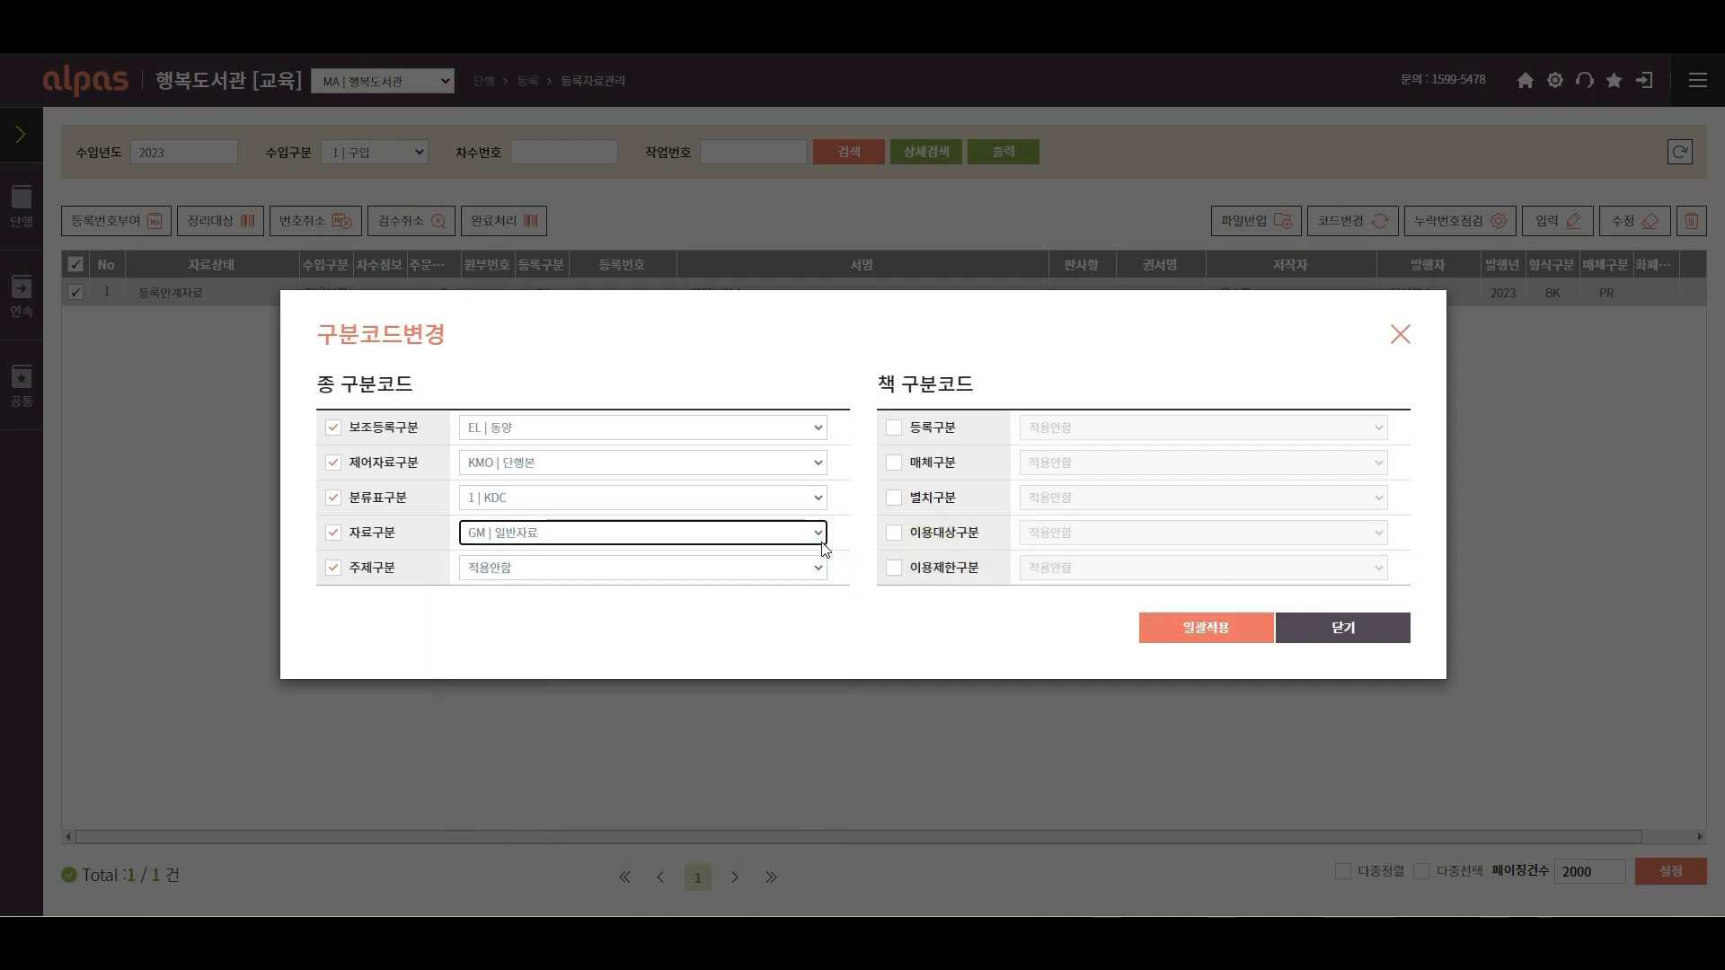
# Set the subject class (주제구분) to 8 | 문학 and enable 등록구분, leaving it at 적용안함.
pyautogui.click(823, 567)
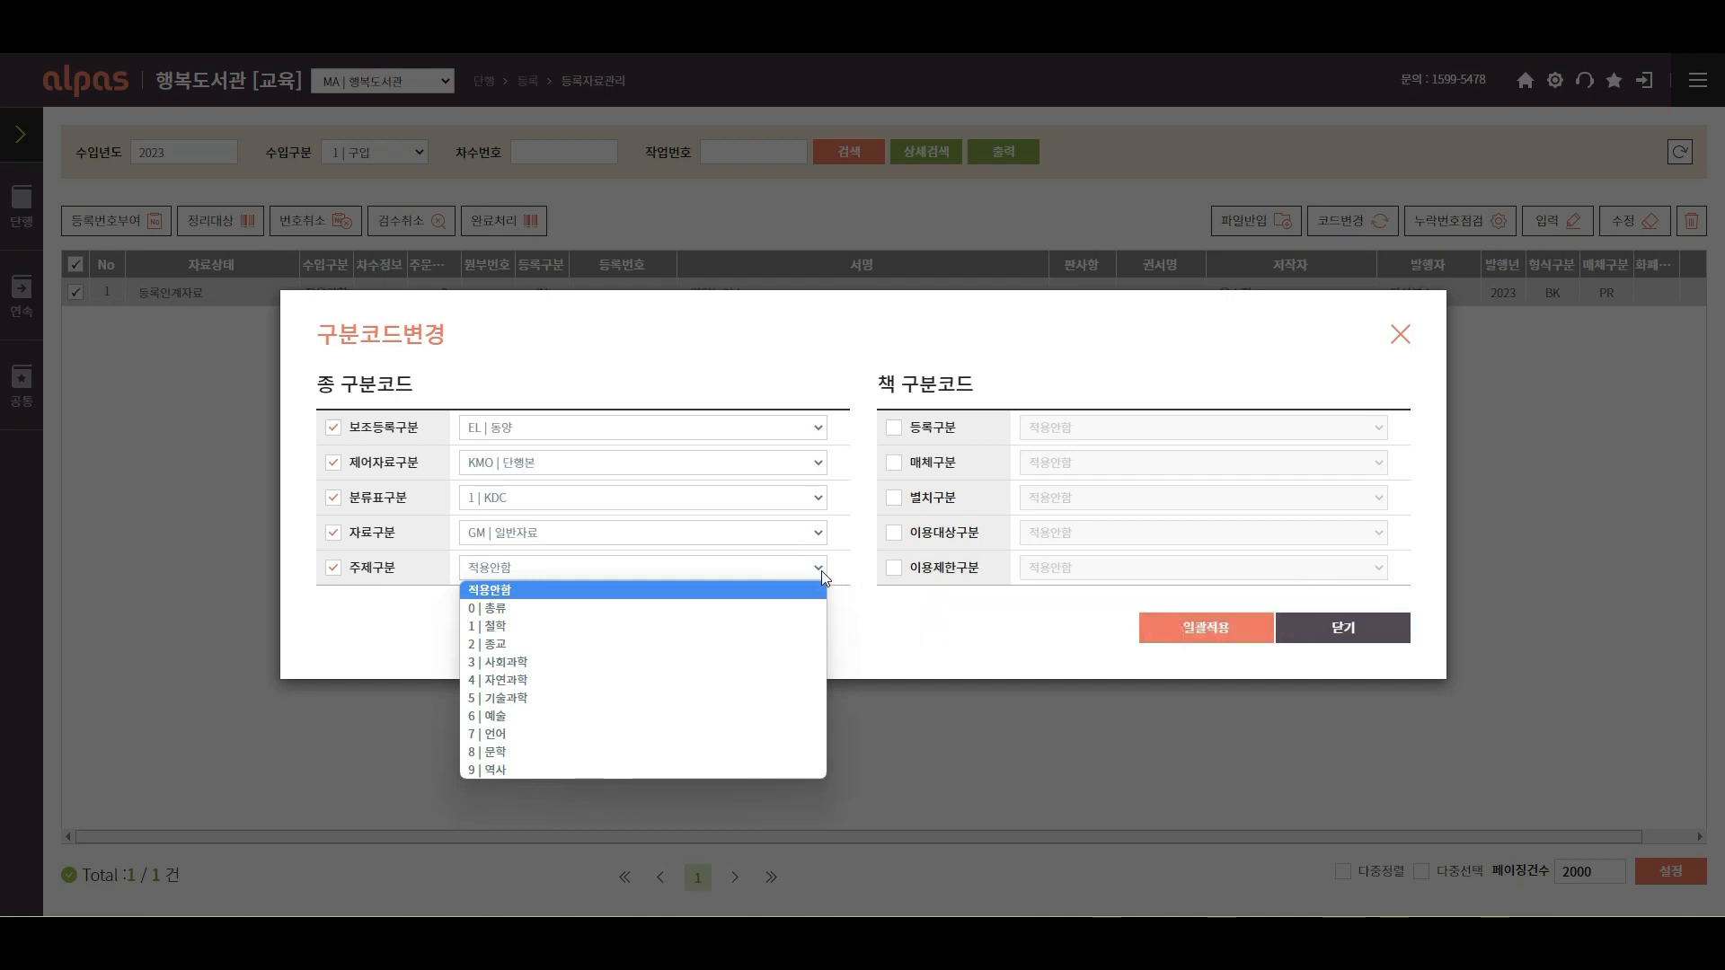
pyautogui.click(800, 749)
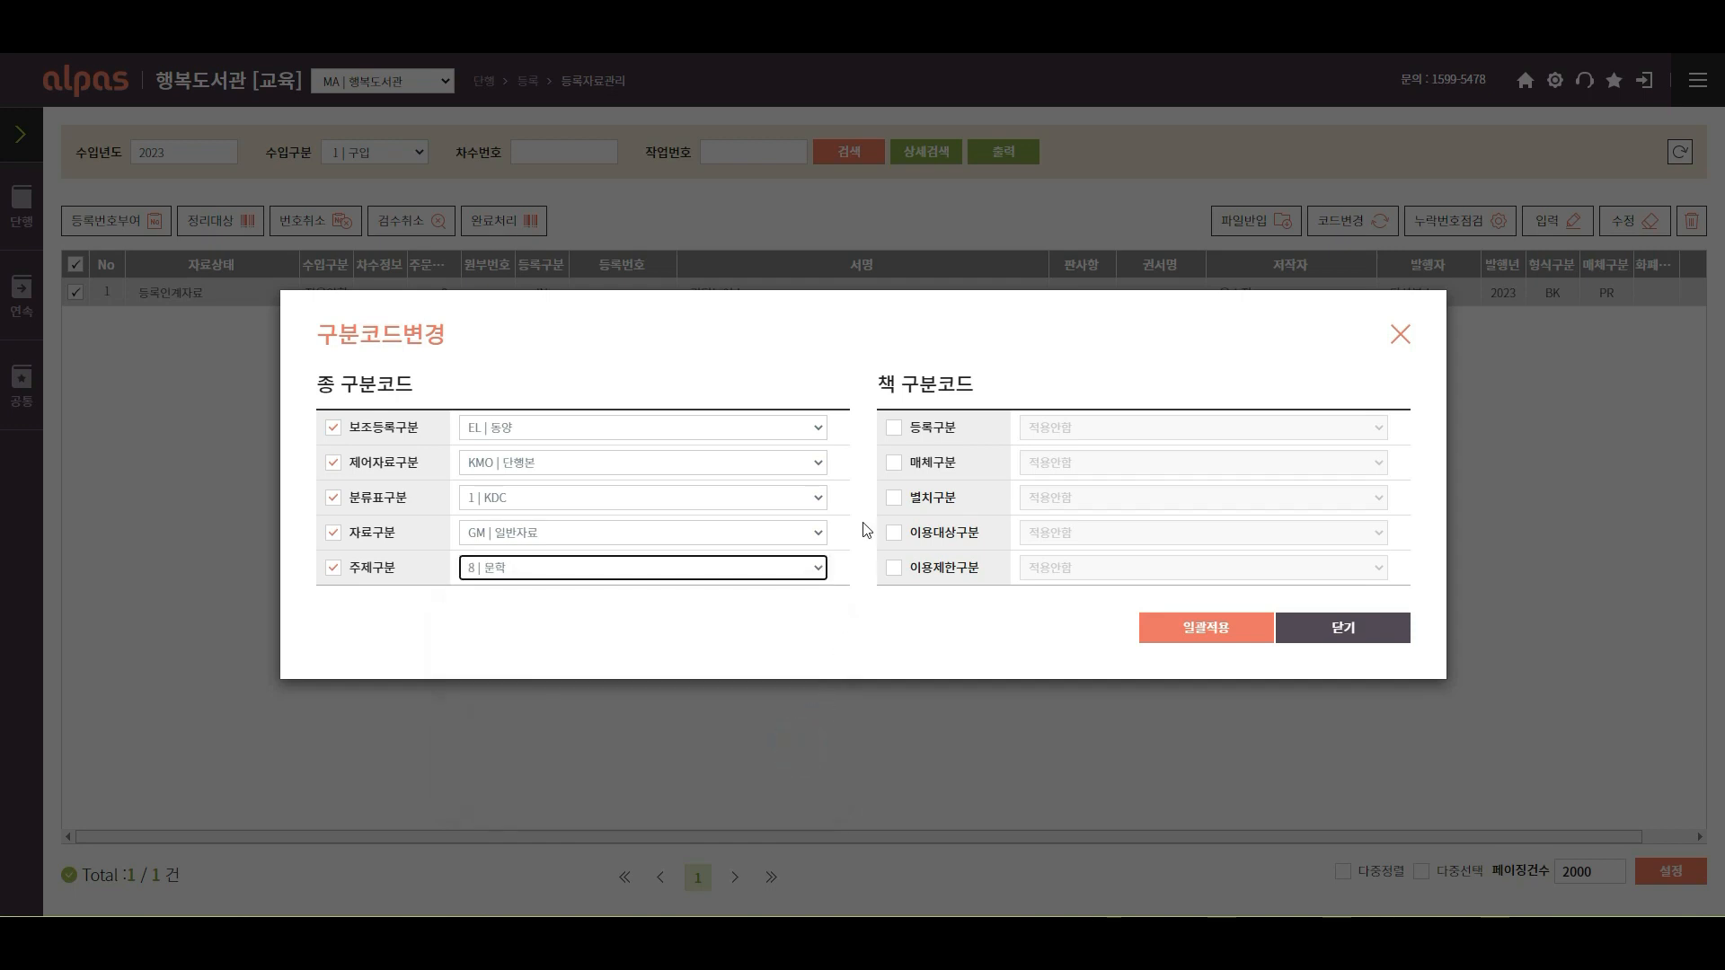
pyautogui.click(893, 428)
pyautogui.click(1380, 429)
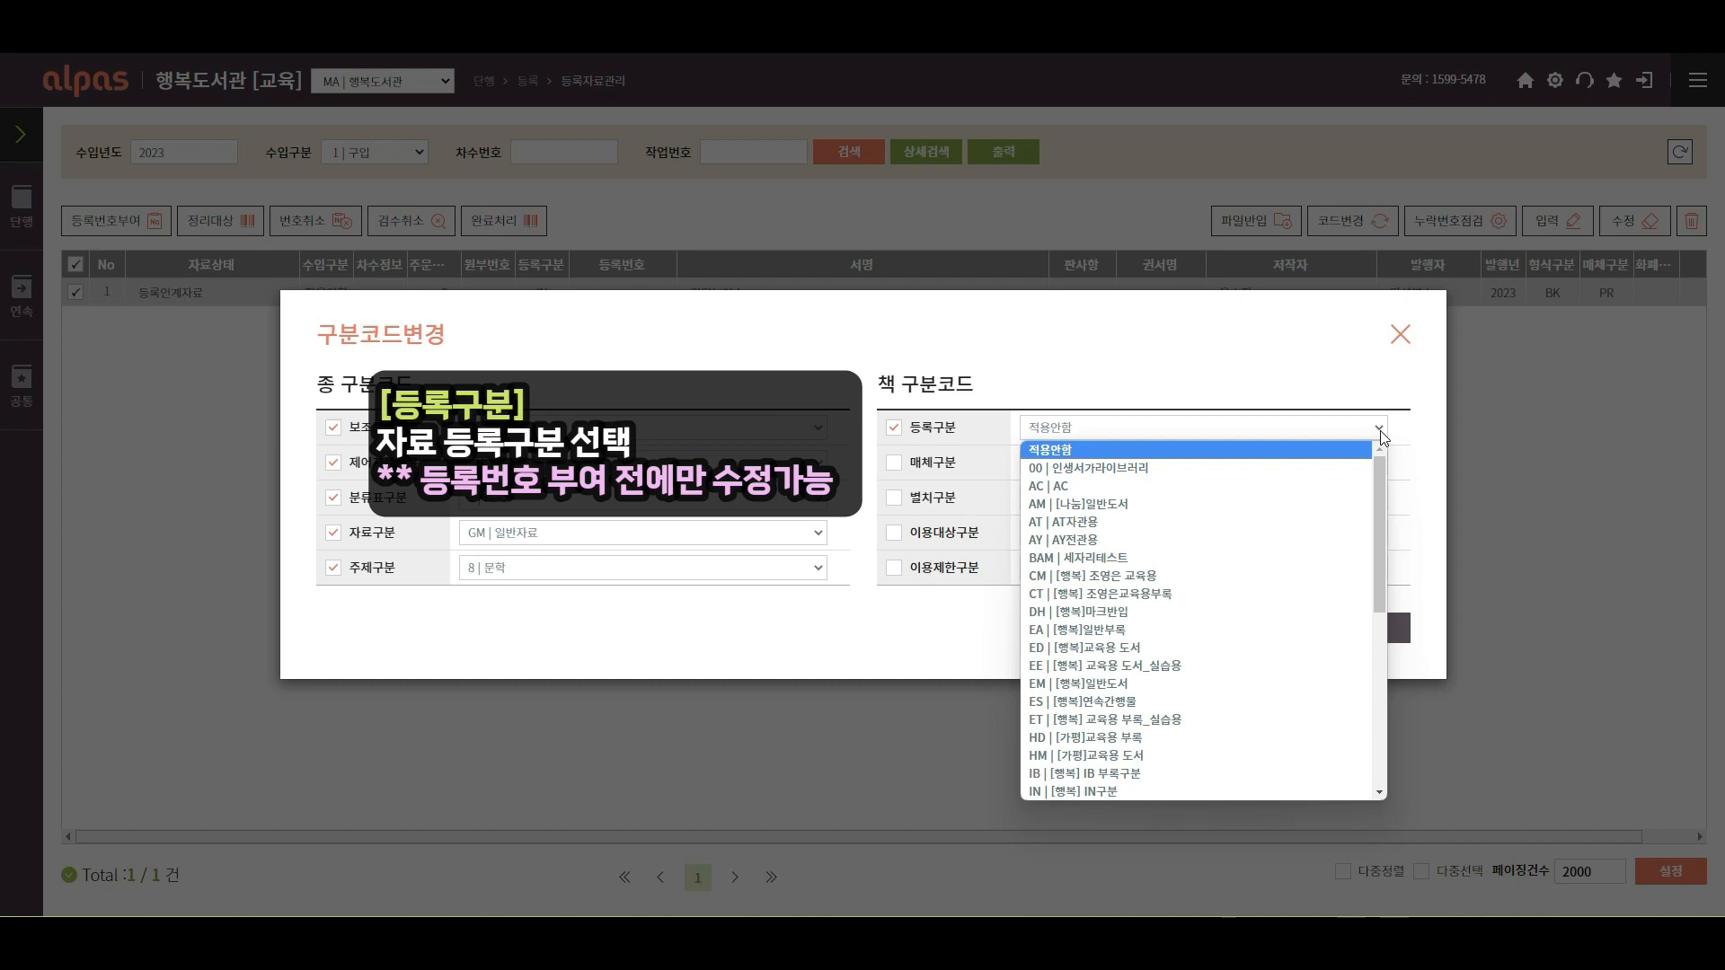
pyautogui.click(1382, 438)
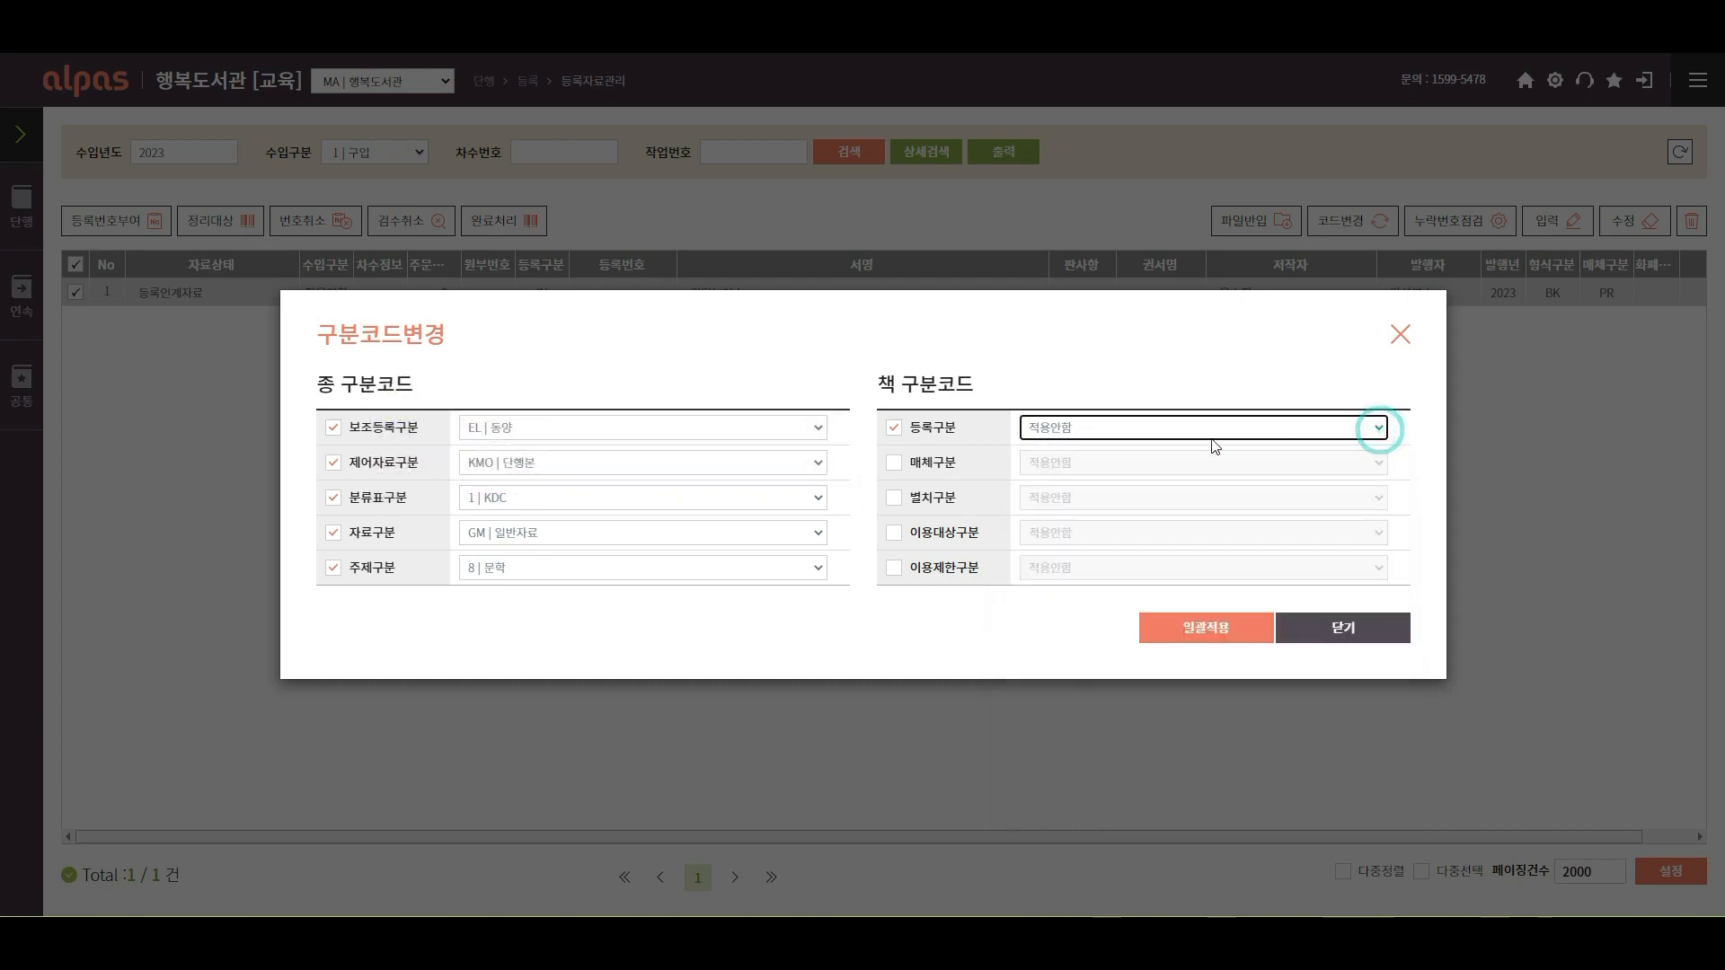
# Enable the media type (매체구분) as PR | 인쇄자료(책자형) and 별치구분 with 적용안함.
pyautogui.click(894, 463)
pyautogui.click(1377, 464)
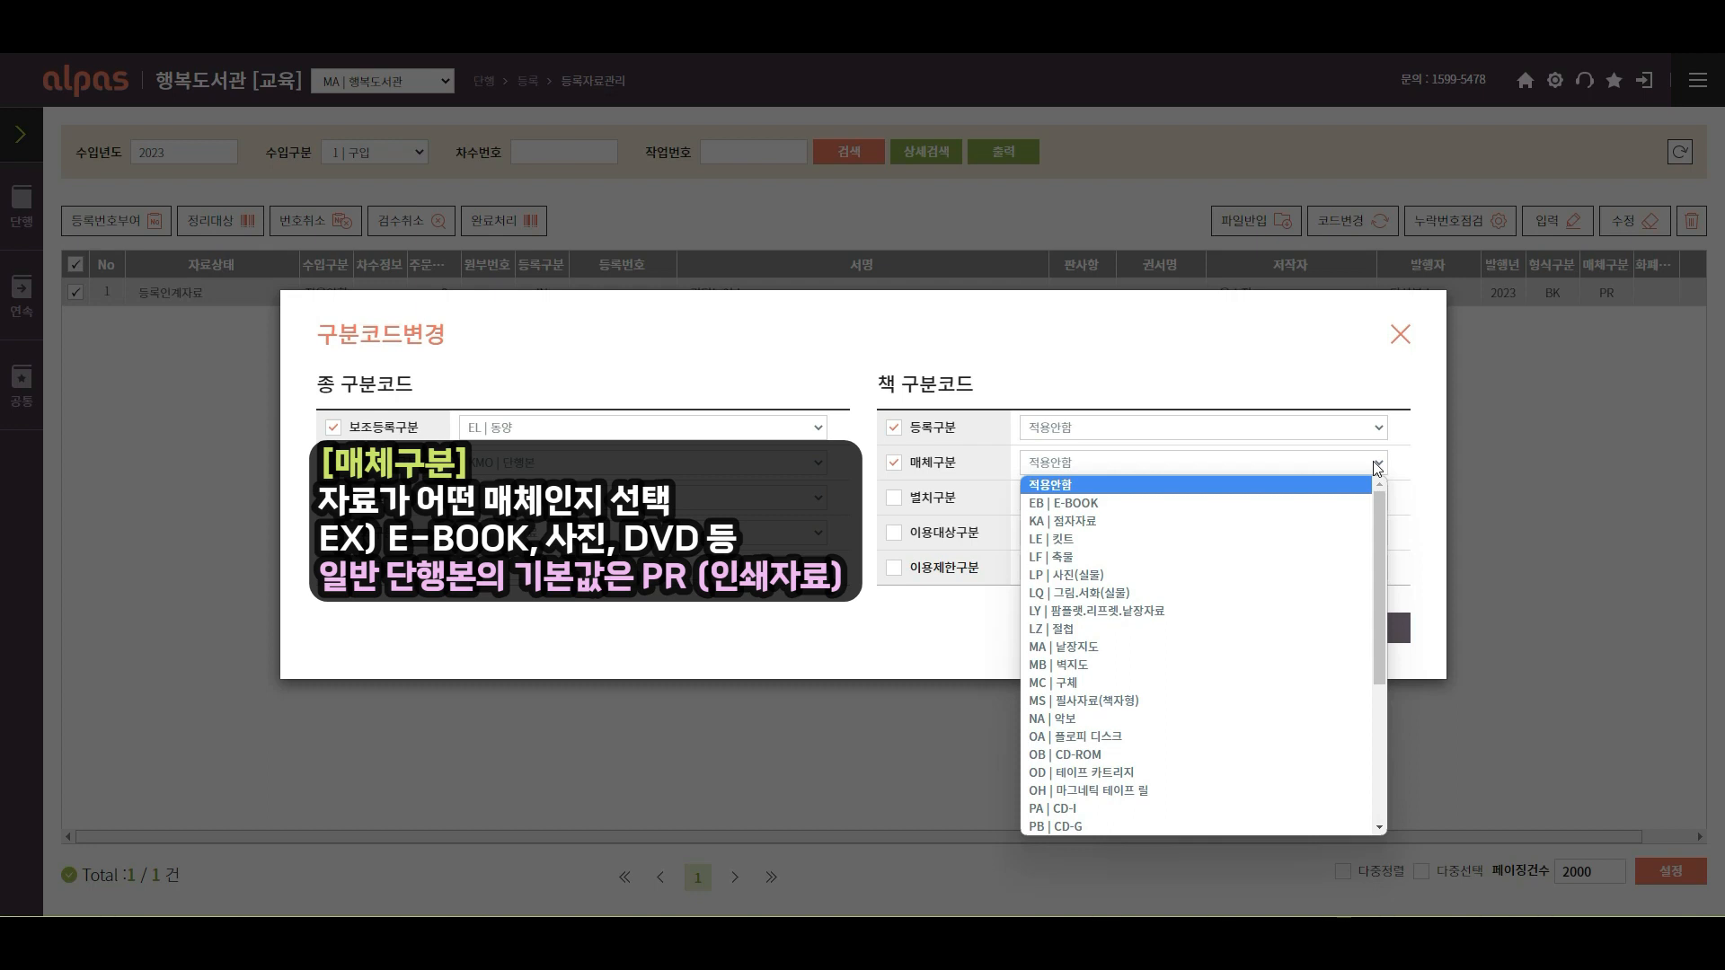
pyautogui.moveTo(1382, 494); pyautogui.dragTo(1386, 625)
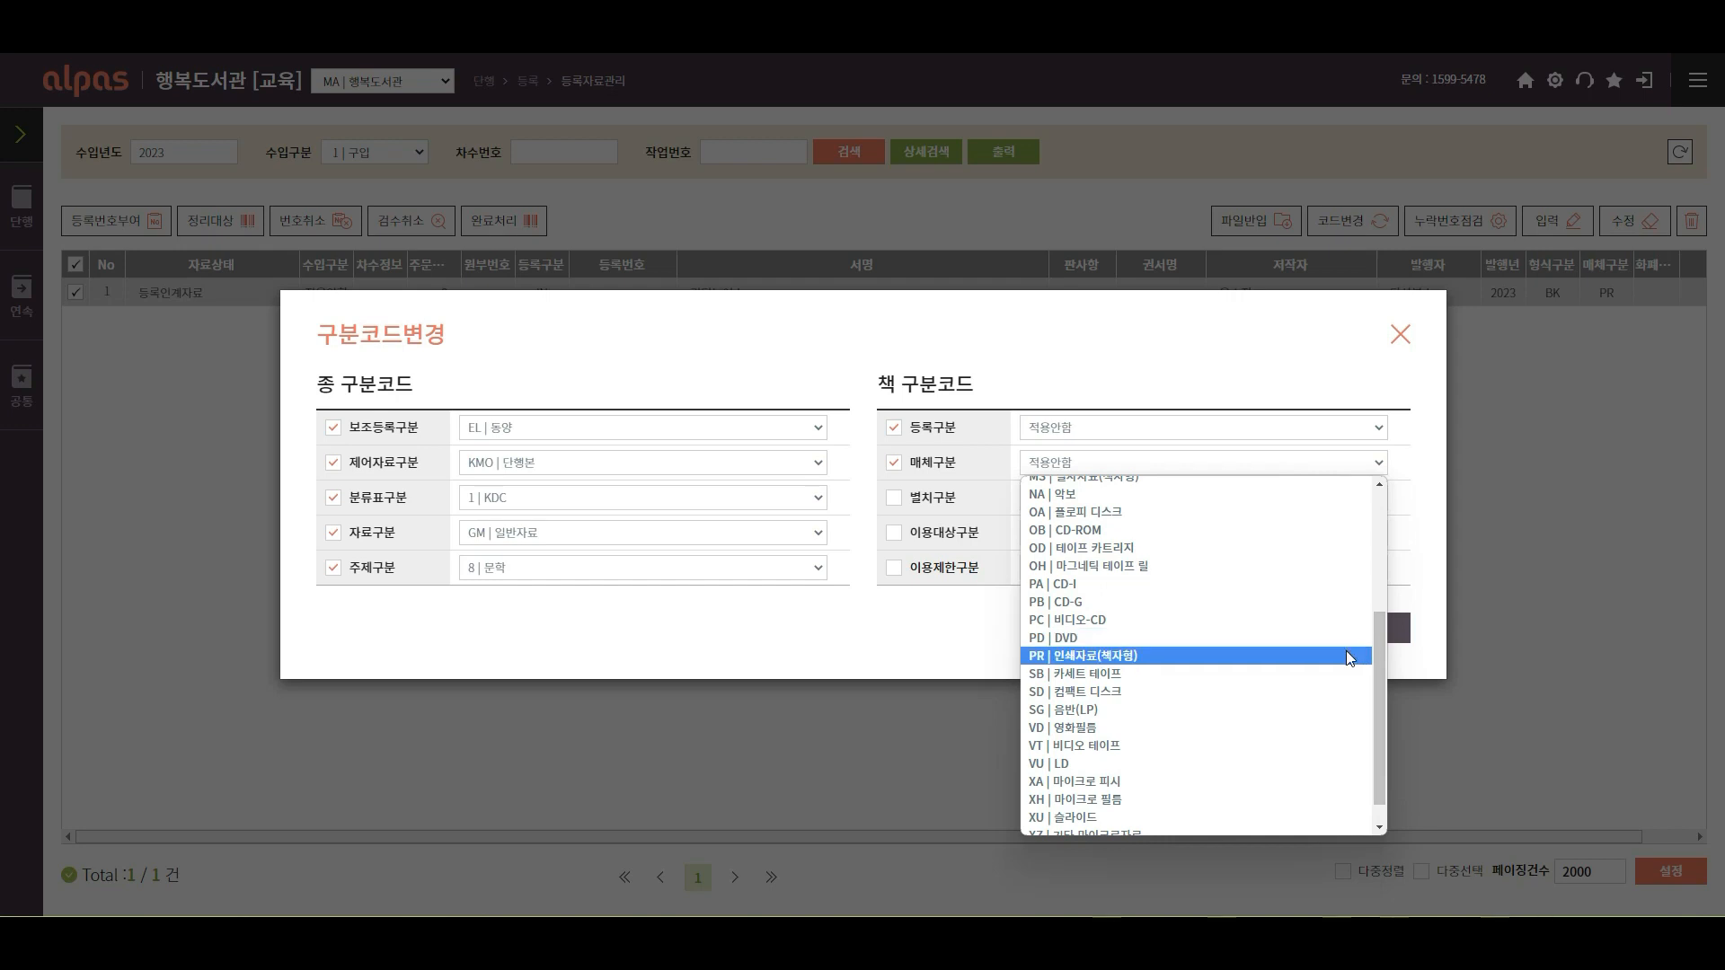
pyautogui.click(1346, 650)
pyautogui.click(894, 498)
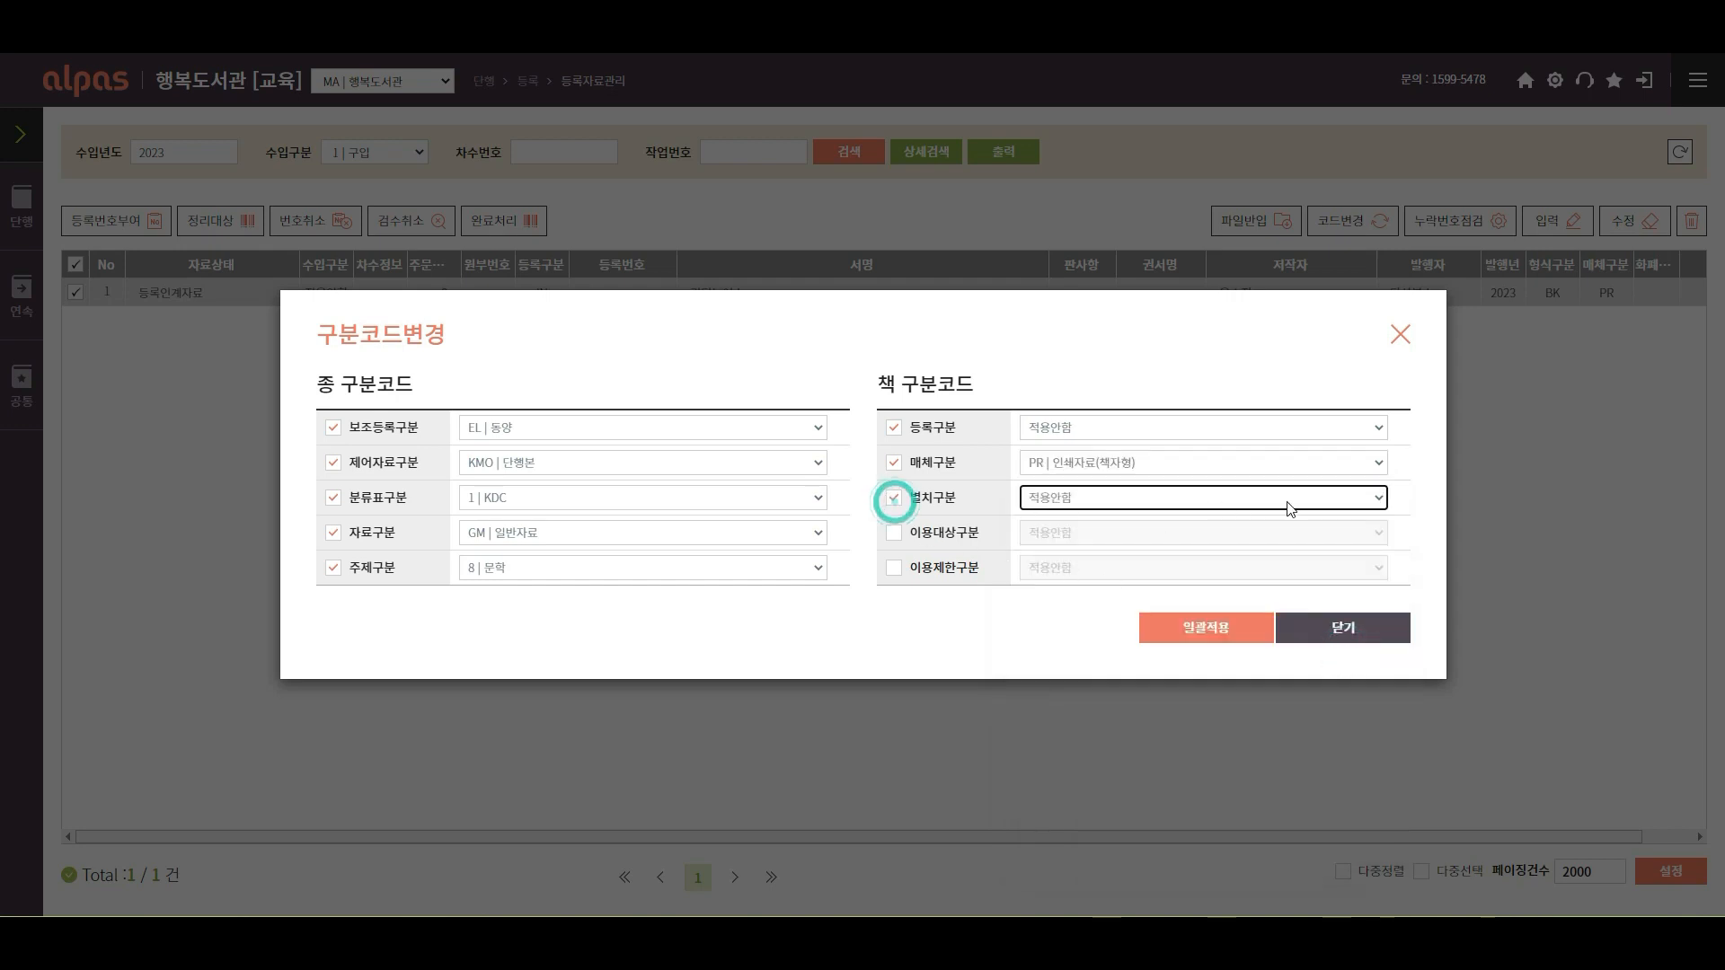
pyautogui.click(1379, 501)
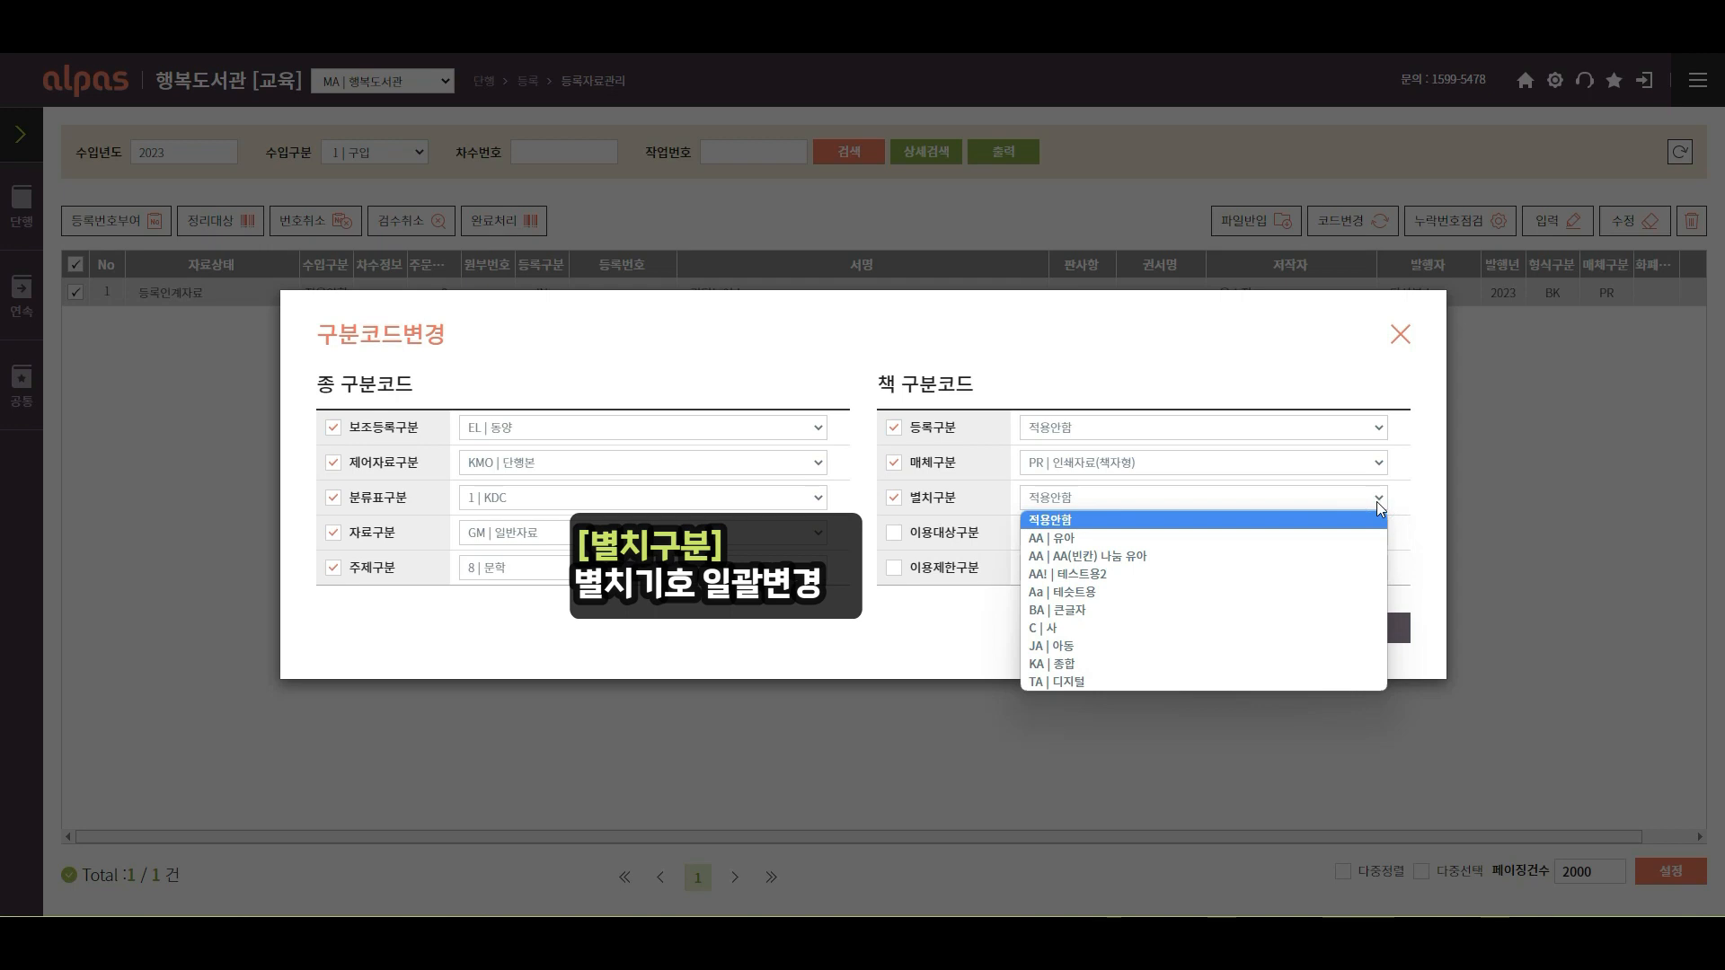
pyautogui.click(1379, 501)
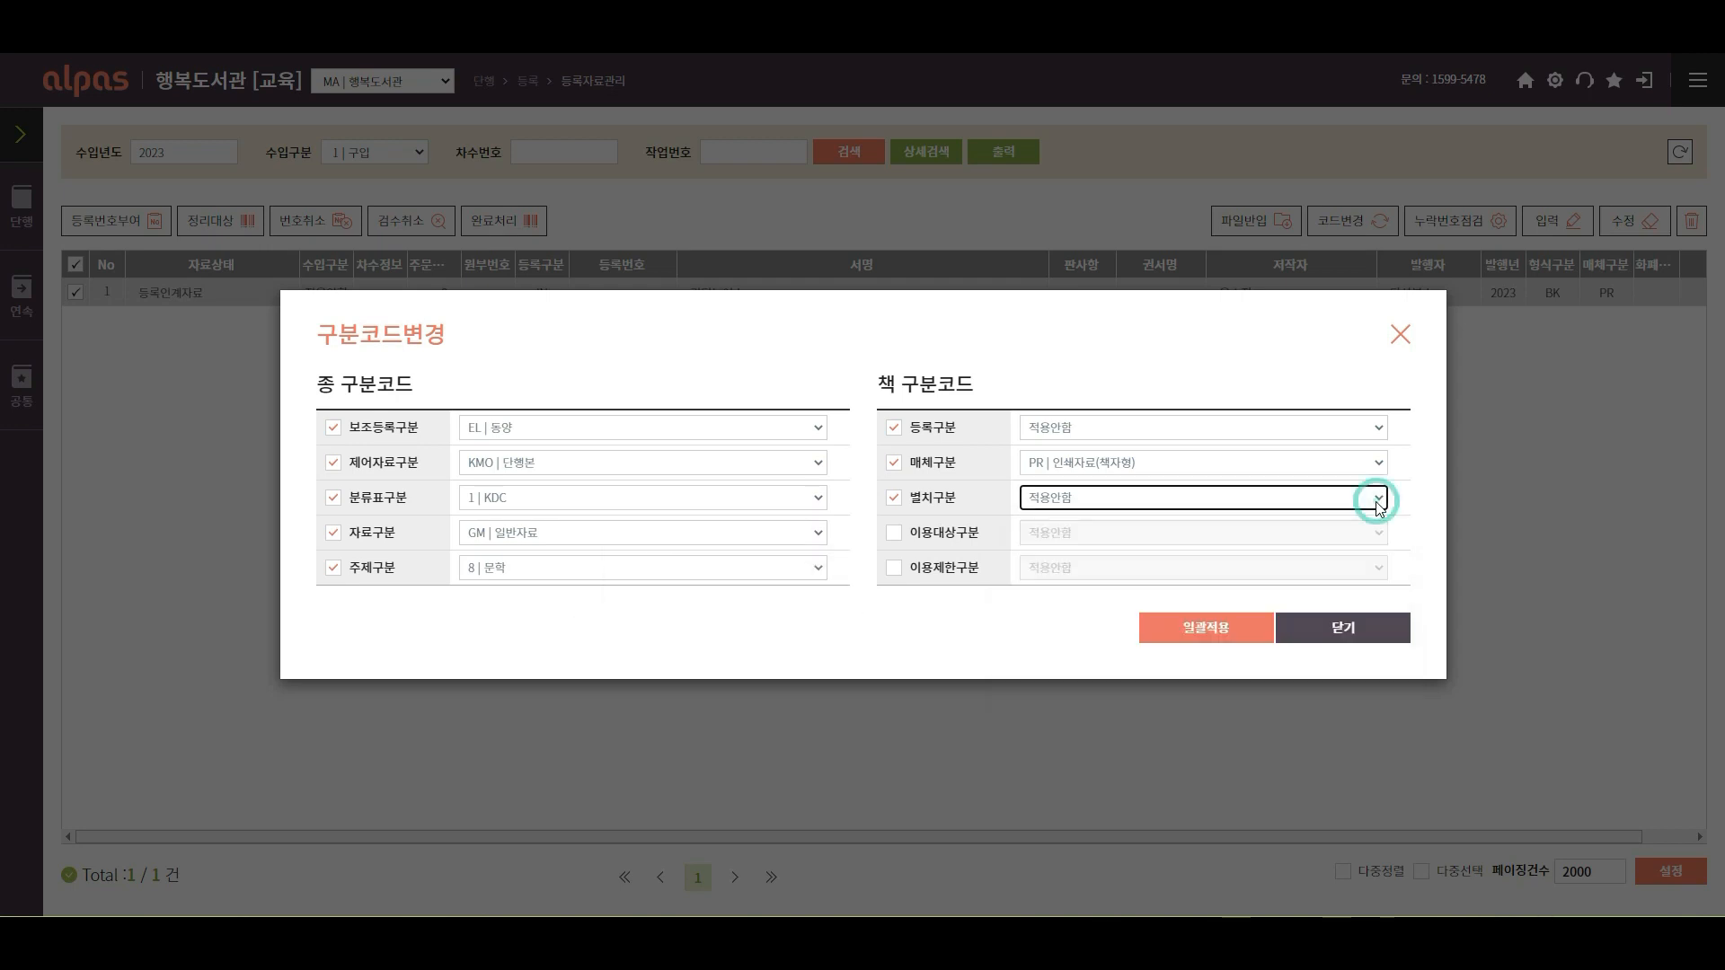
# Enable the target user class (이용대상구분) as PU | 일반.
pyautogui.click(894, 533)
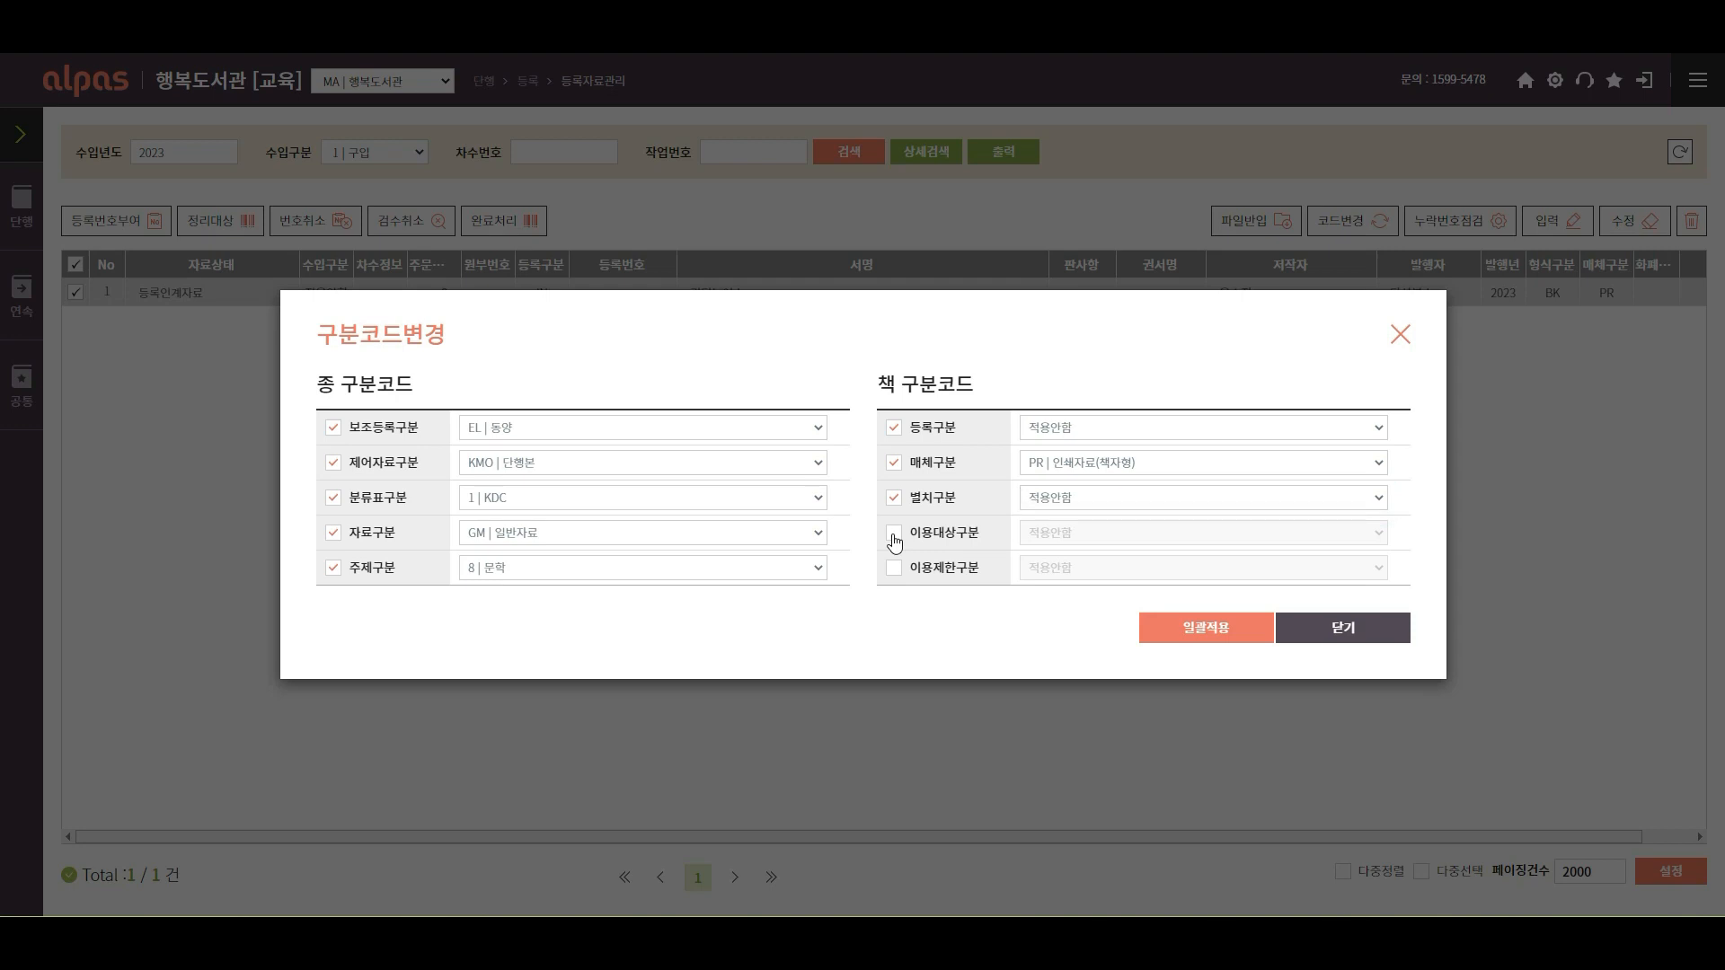
pyautogui.click(1373, 532)
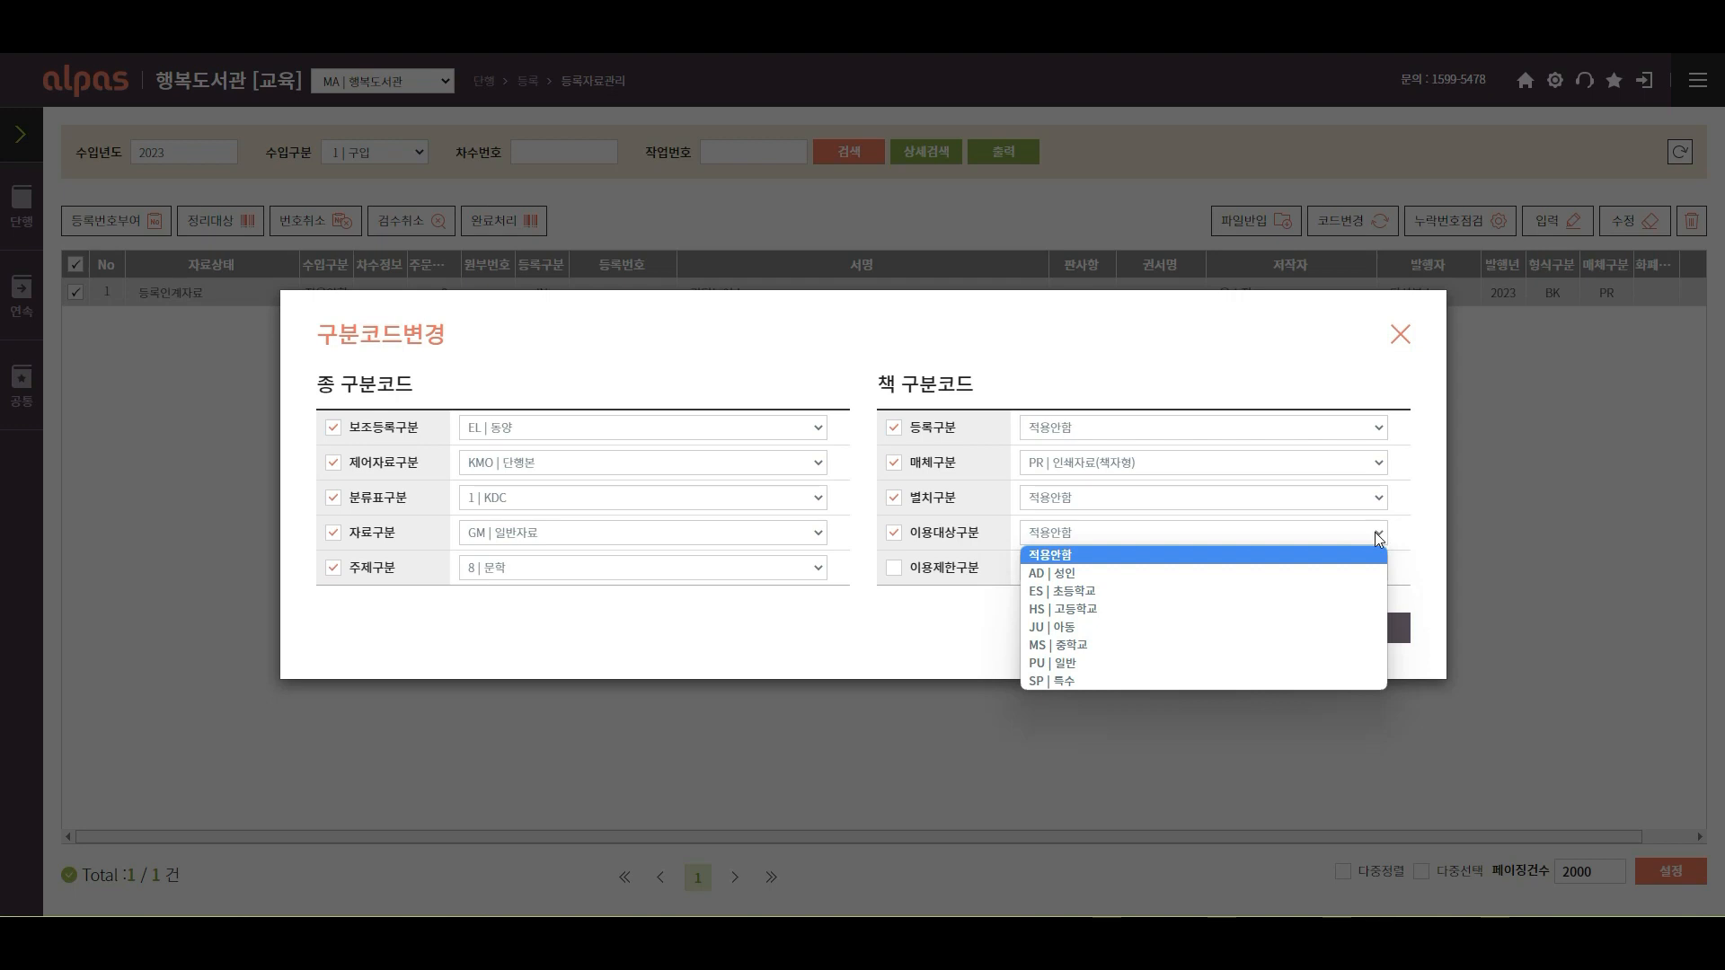
pyautogui.click(1369, 671)
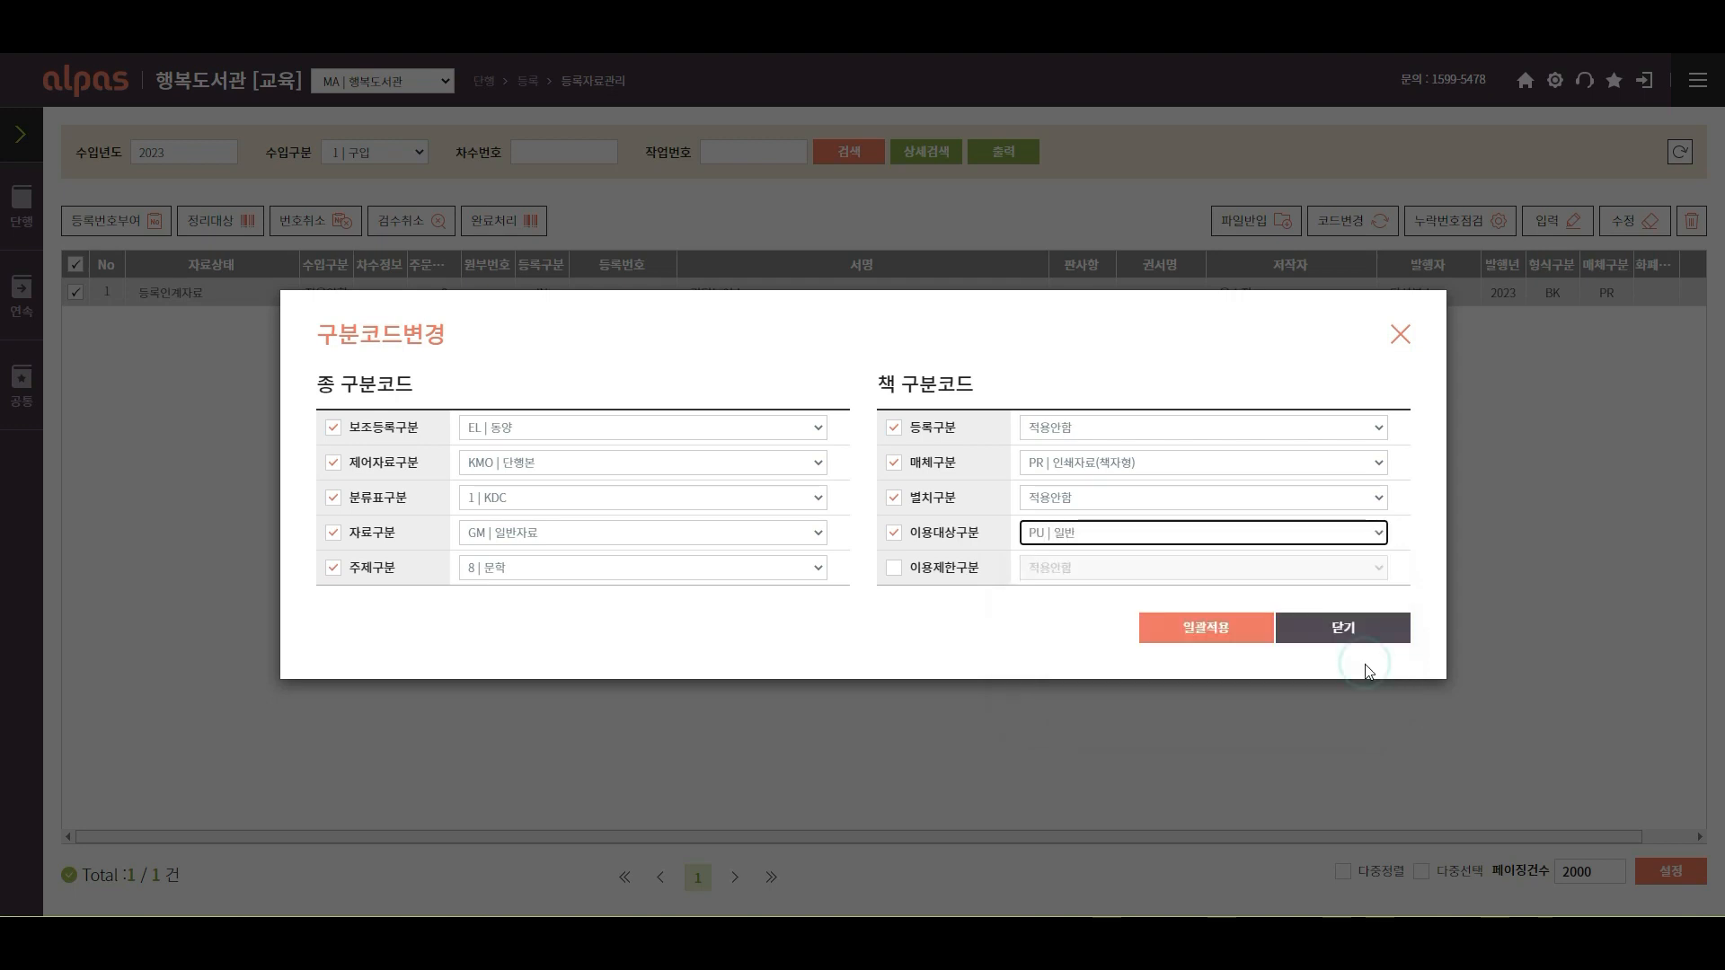
# Enable the use restriction (이용제한구분) as GM | 일반 and apply all the code changes to the selected book.
pyautogui.click(891, 572)
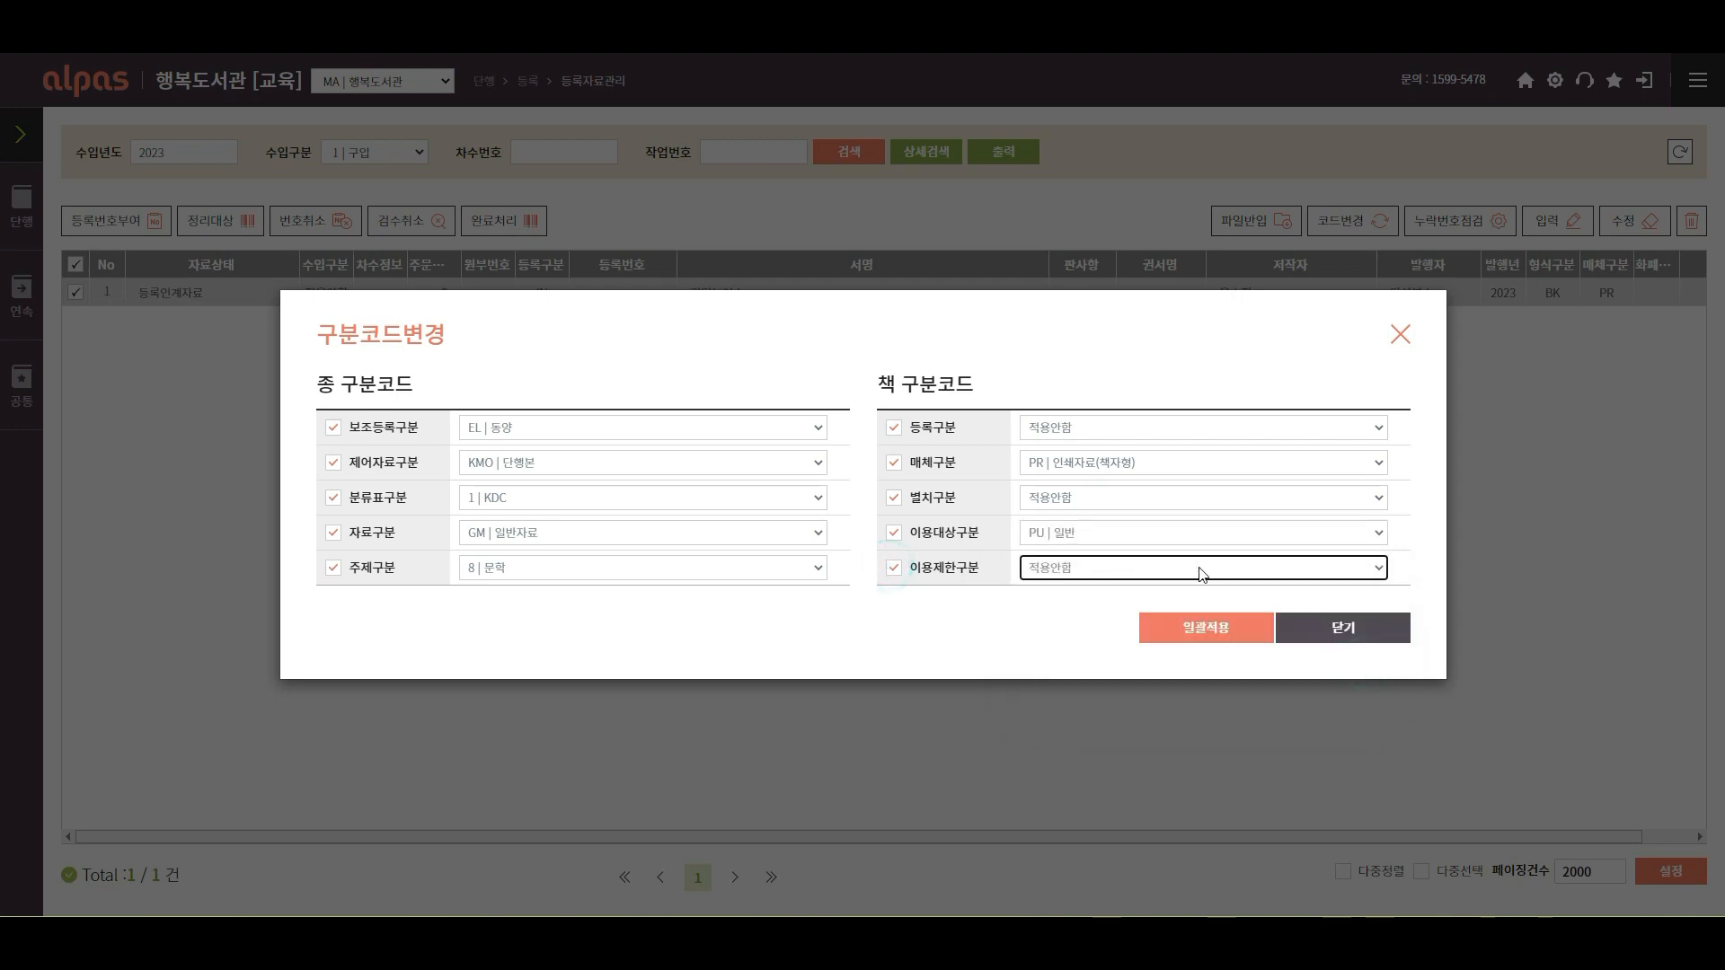
pyautogui.click(1377, 570)
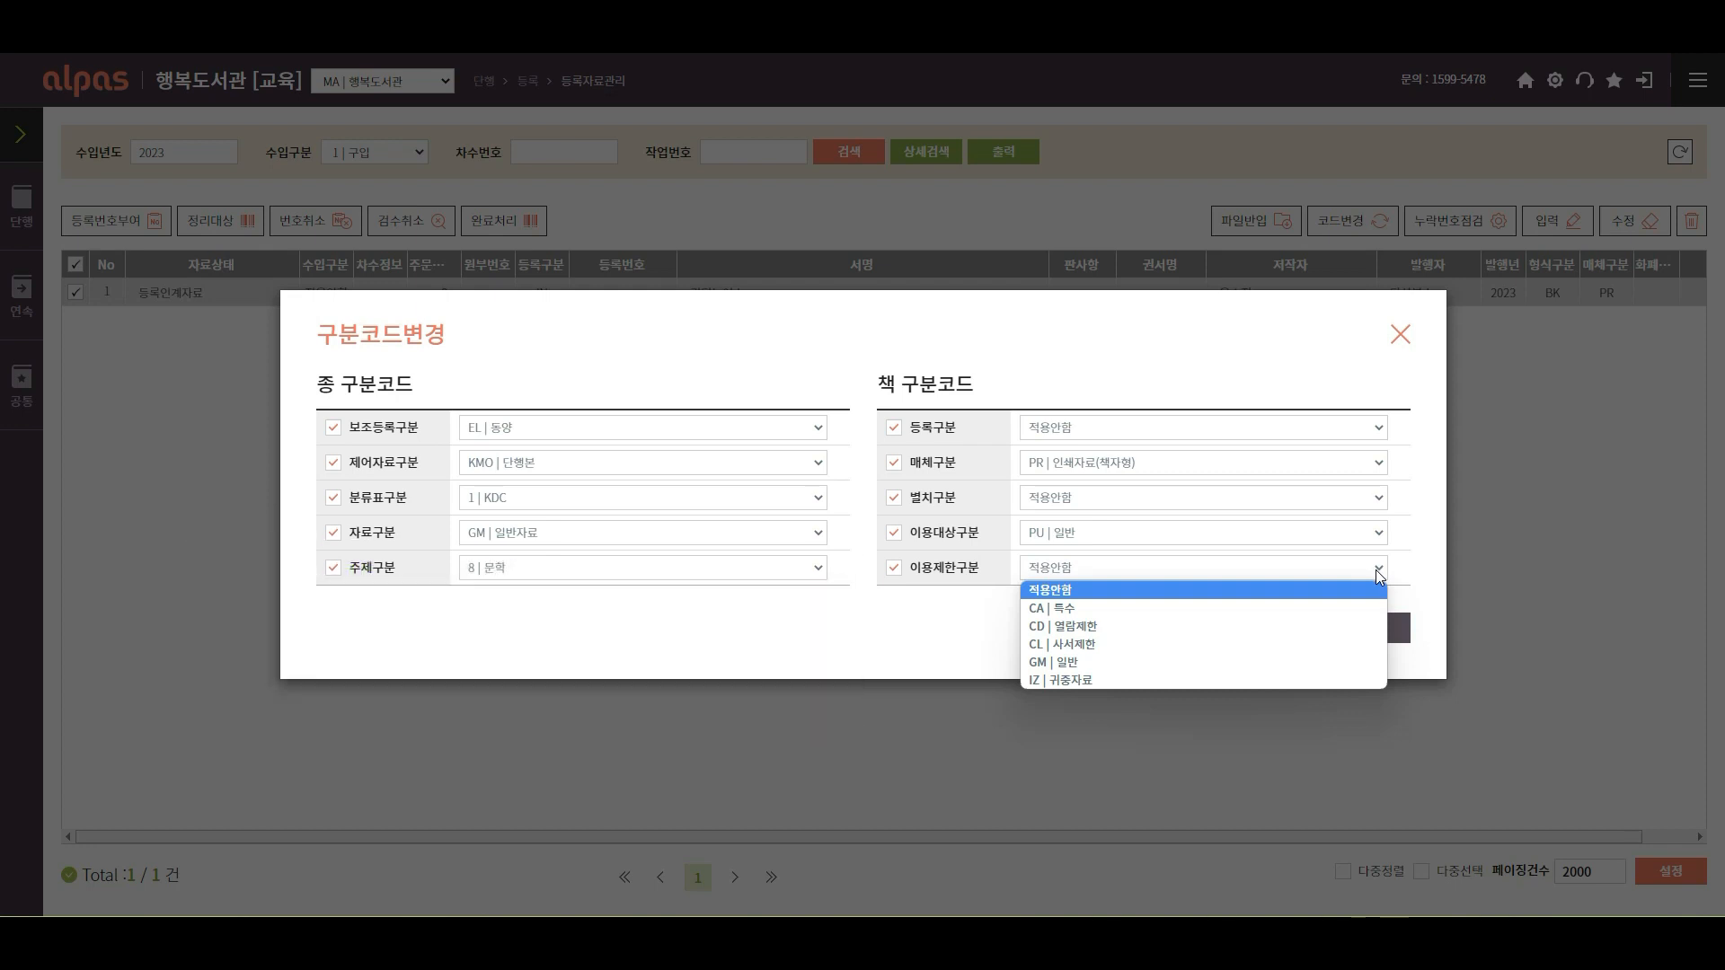
pyautogui.click(1378, 662)
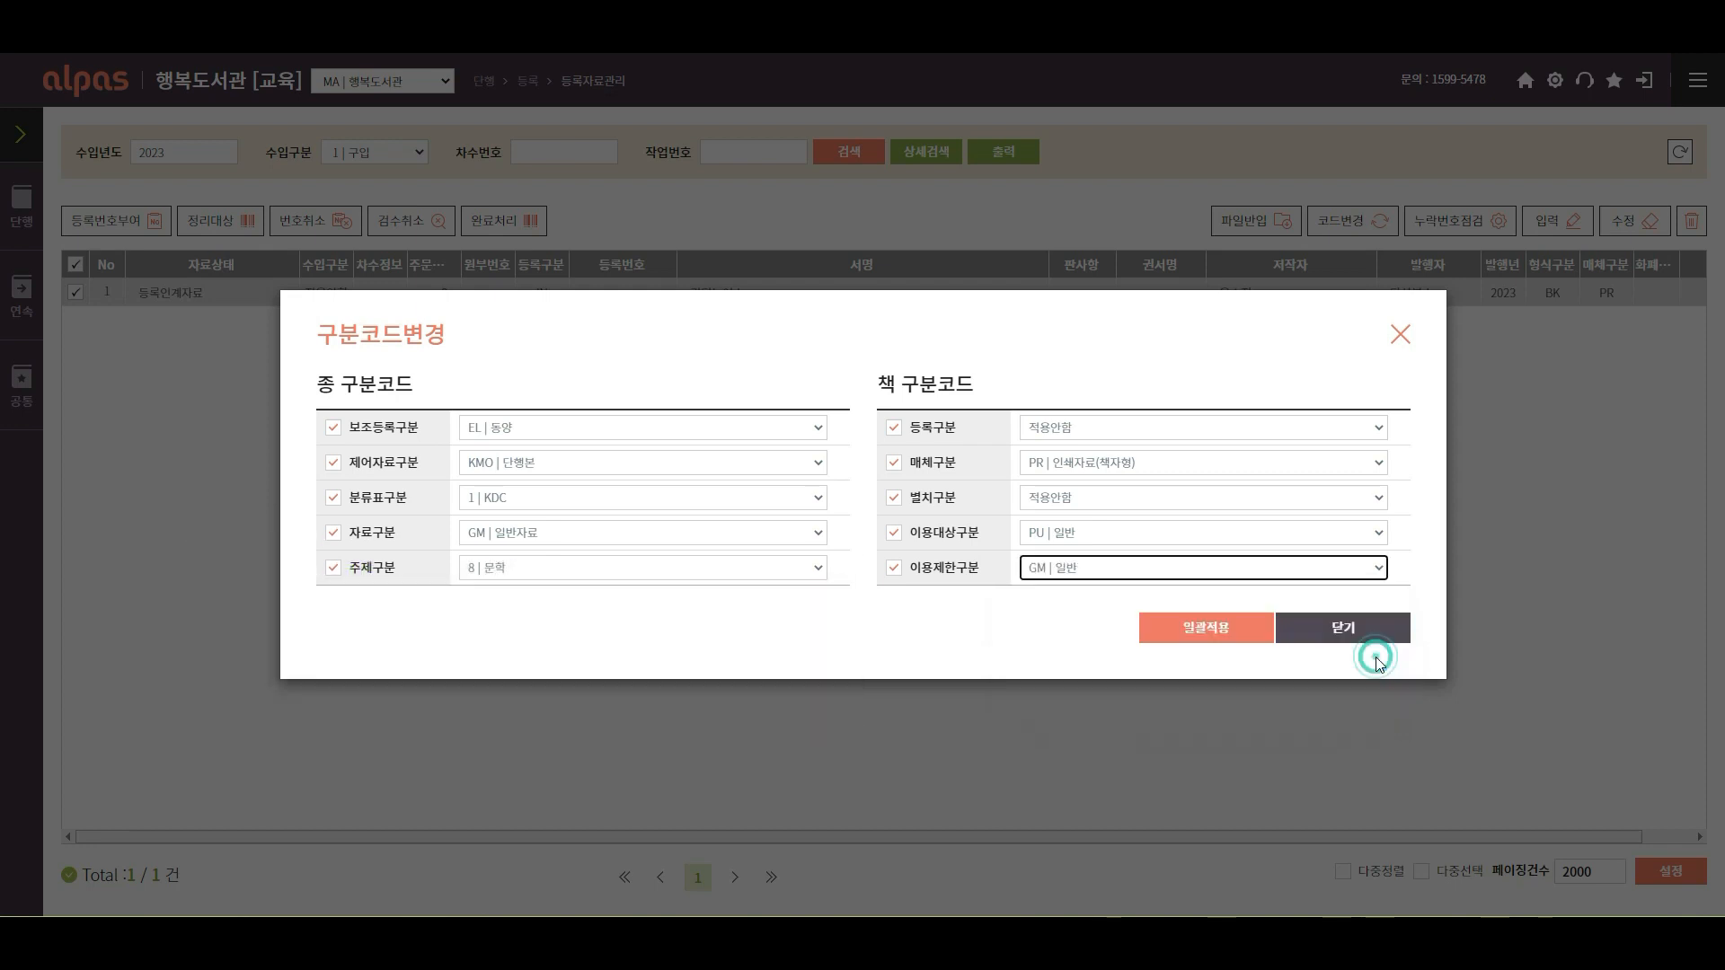
pyautogui.click(1209, 629)
pyautogui.click(873, 550)
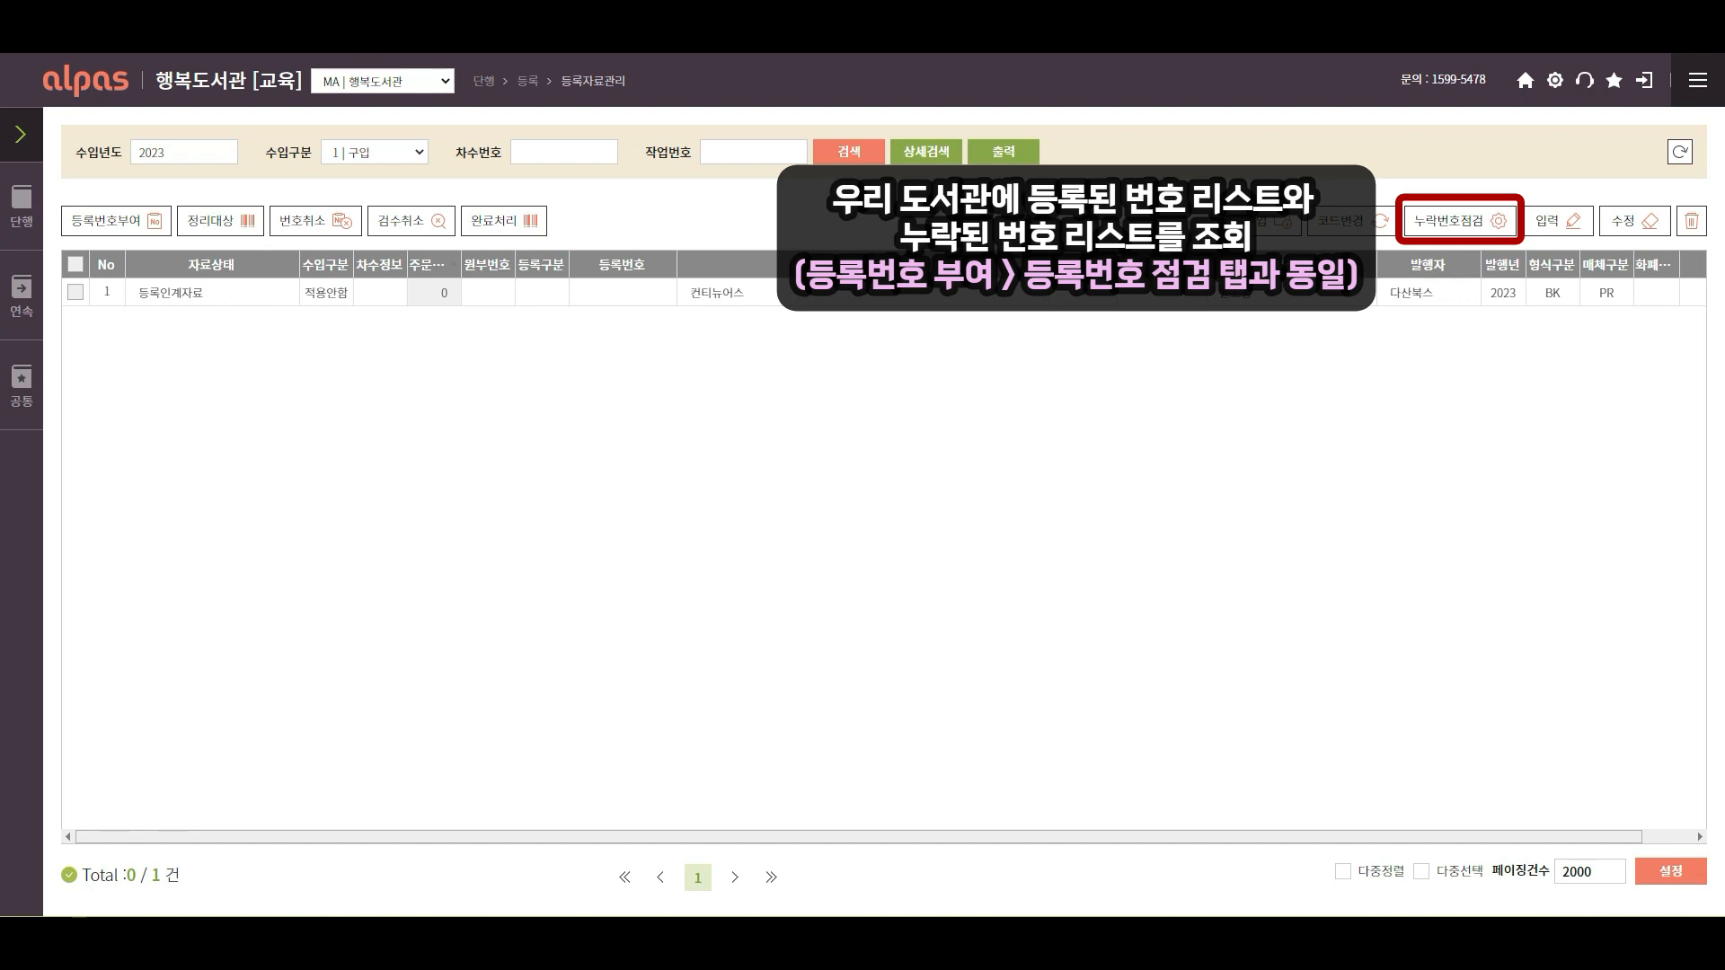
# In the missing number check (누락번호점검), search the registered number list (등록번호리스트) of EM | [행복]일반도서 from 1 to 100.
pyautogui.click(1462, 229)
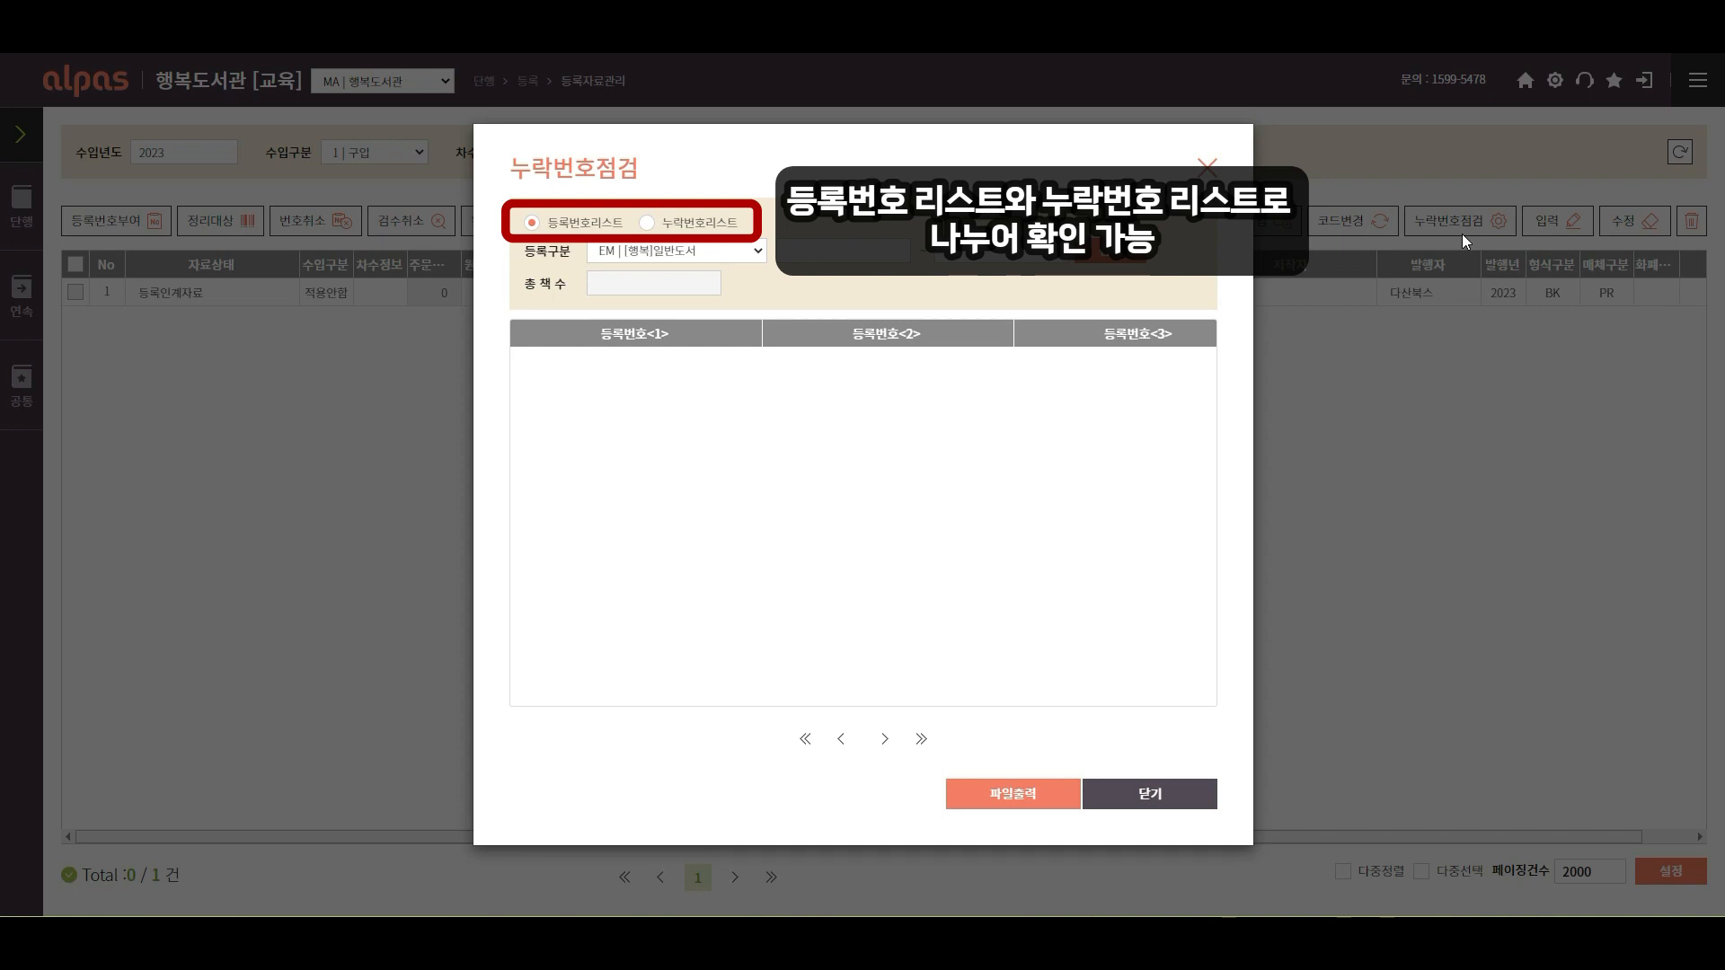
pyautogui.click(835, 250)
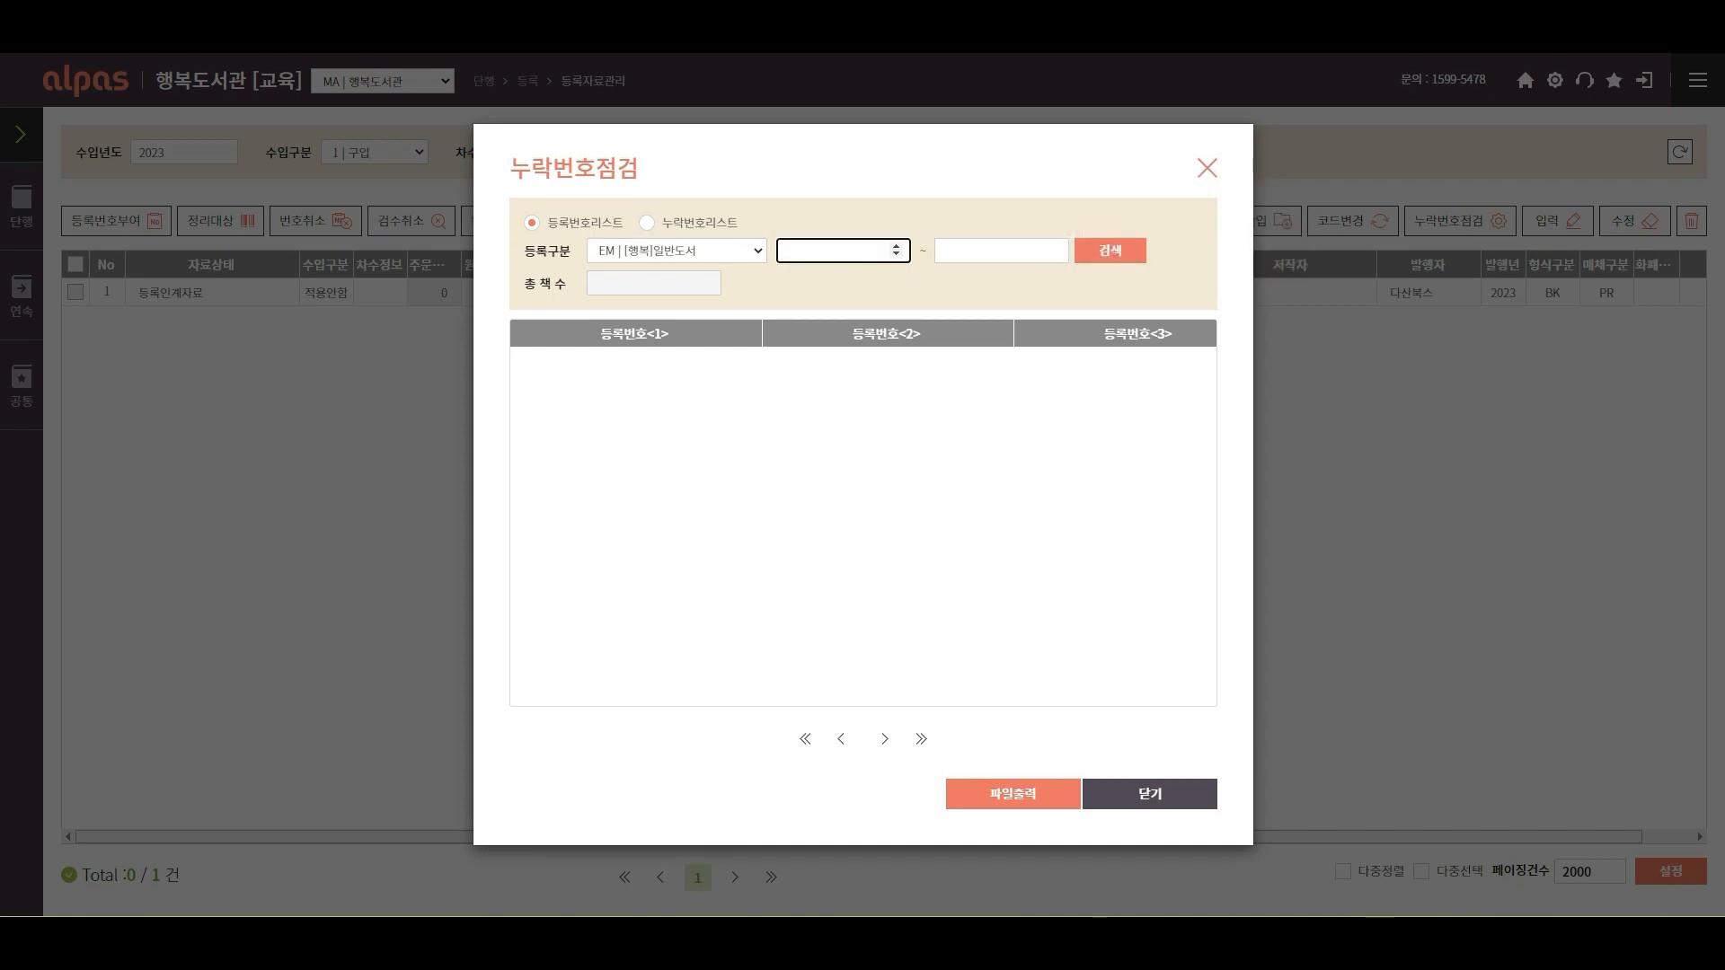
pyautogui.write('1')
pyautogui.press('Tab')
pyautogui.write('100')
pyautogui.press('Return')
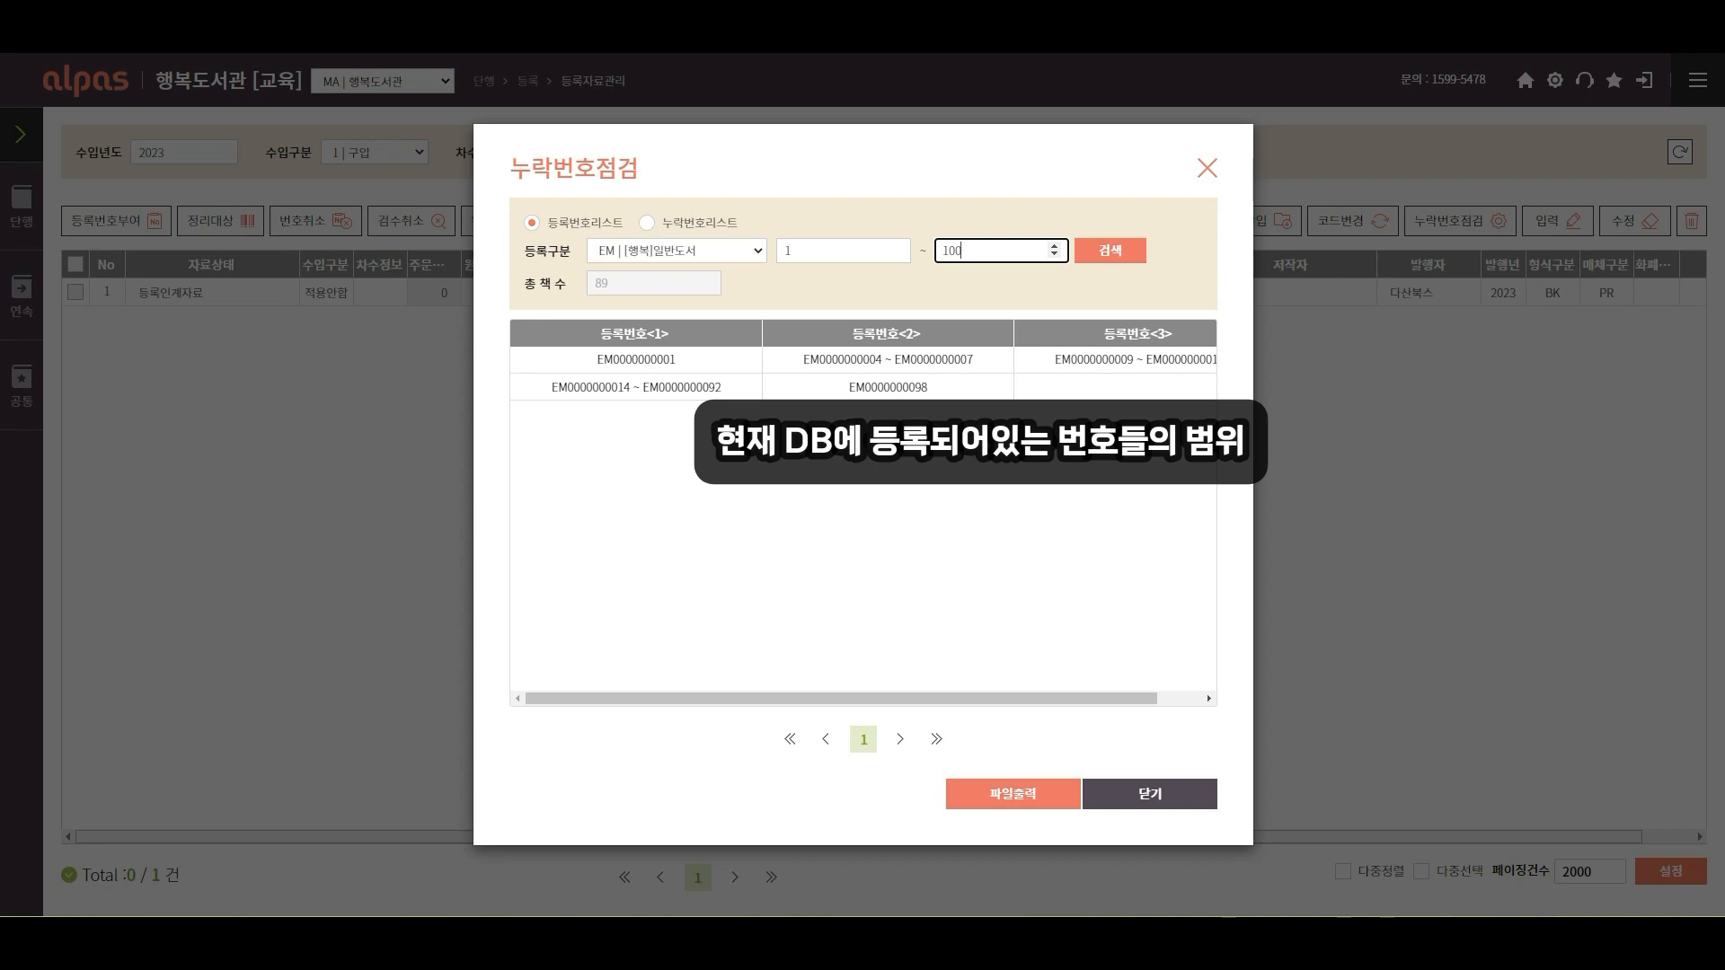
# Search the missing number list (누락번호리스트) for the same range and close the check.
pyautogui.click(647, 223)
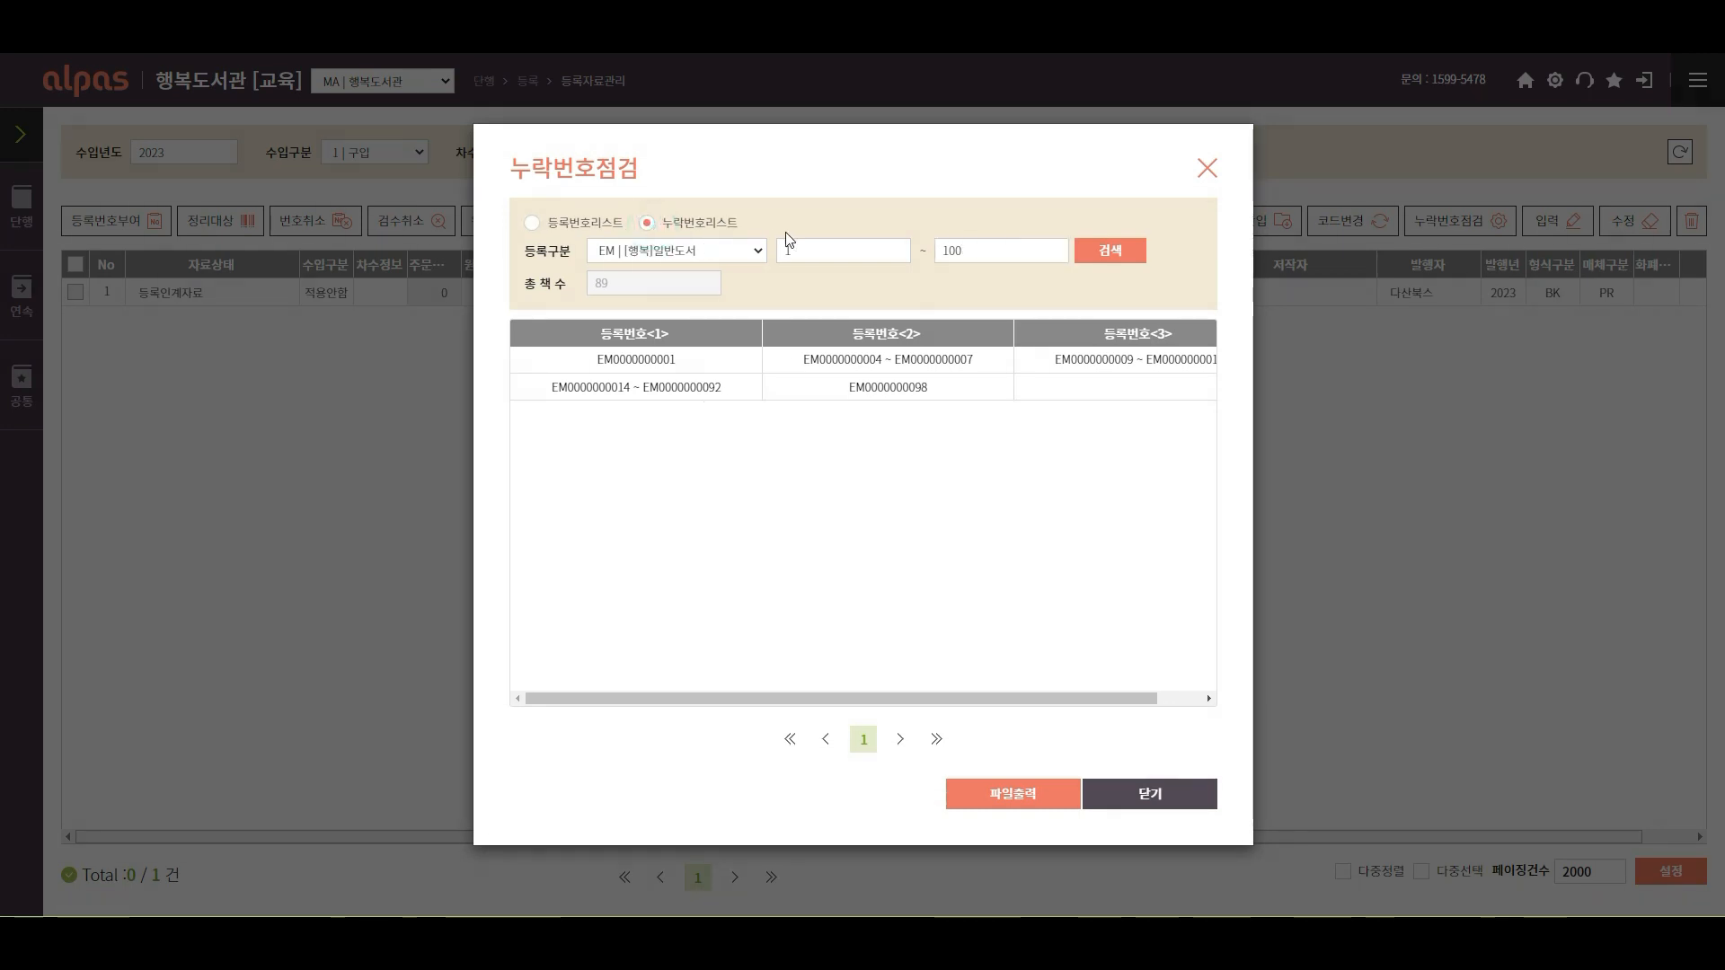
pyautogui.click(1118, 261)
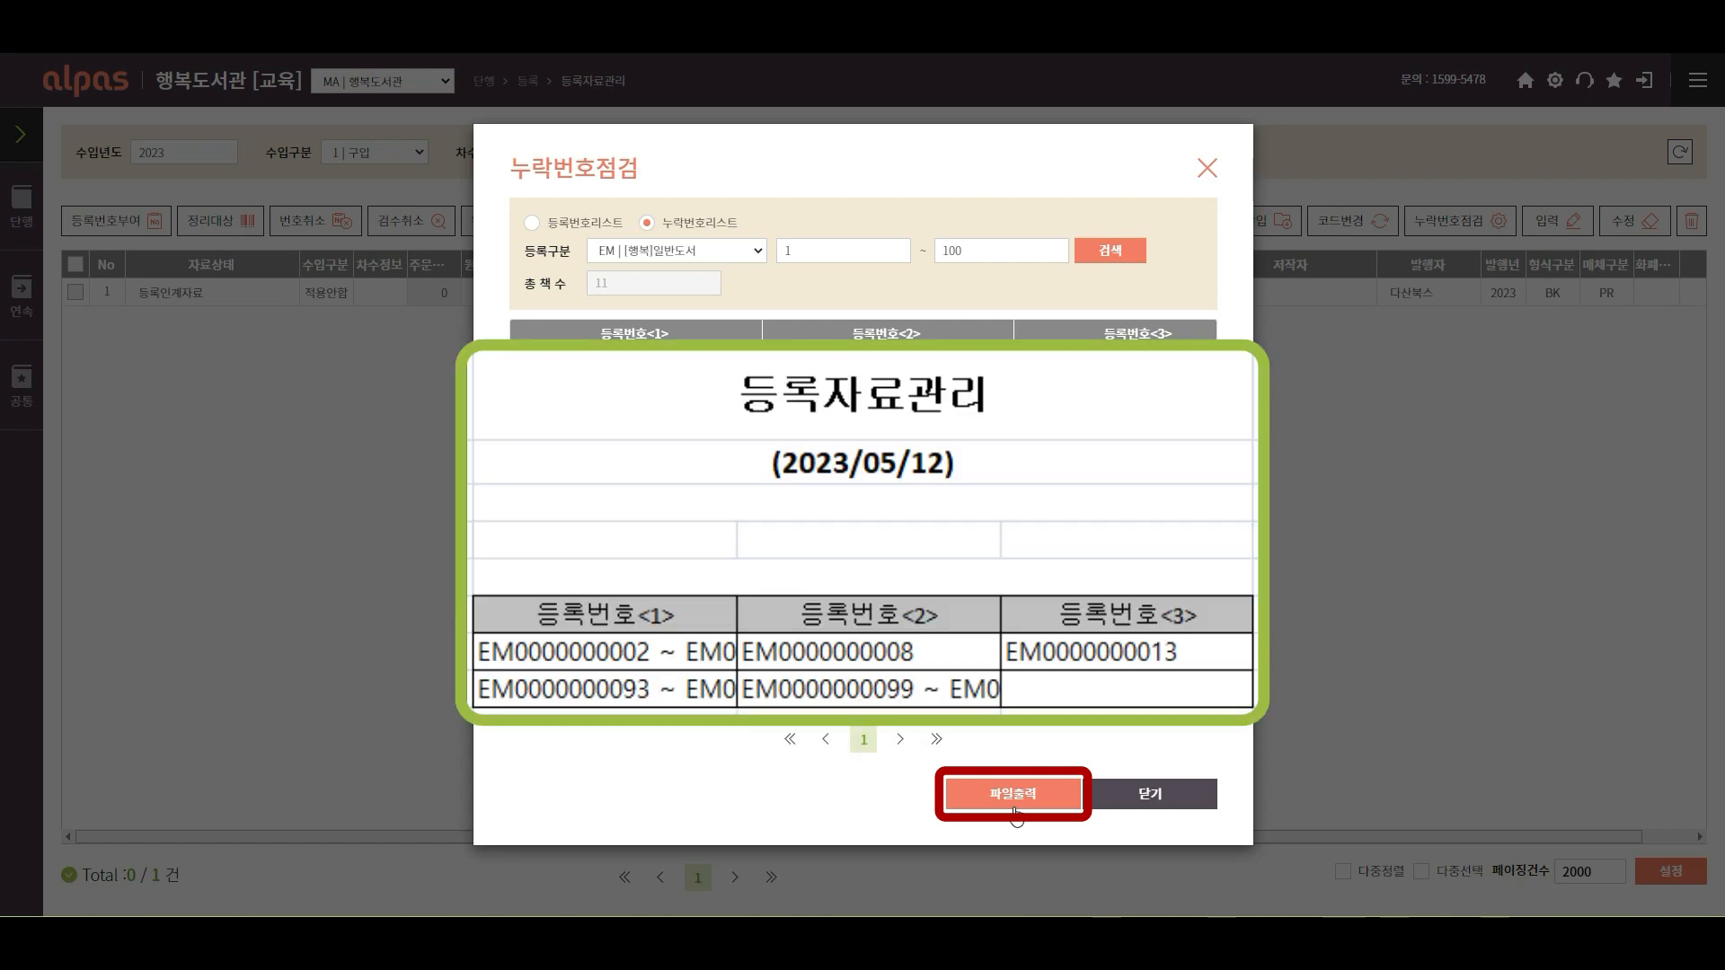
pyautogui.click(1151, 811)
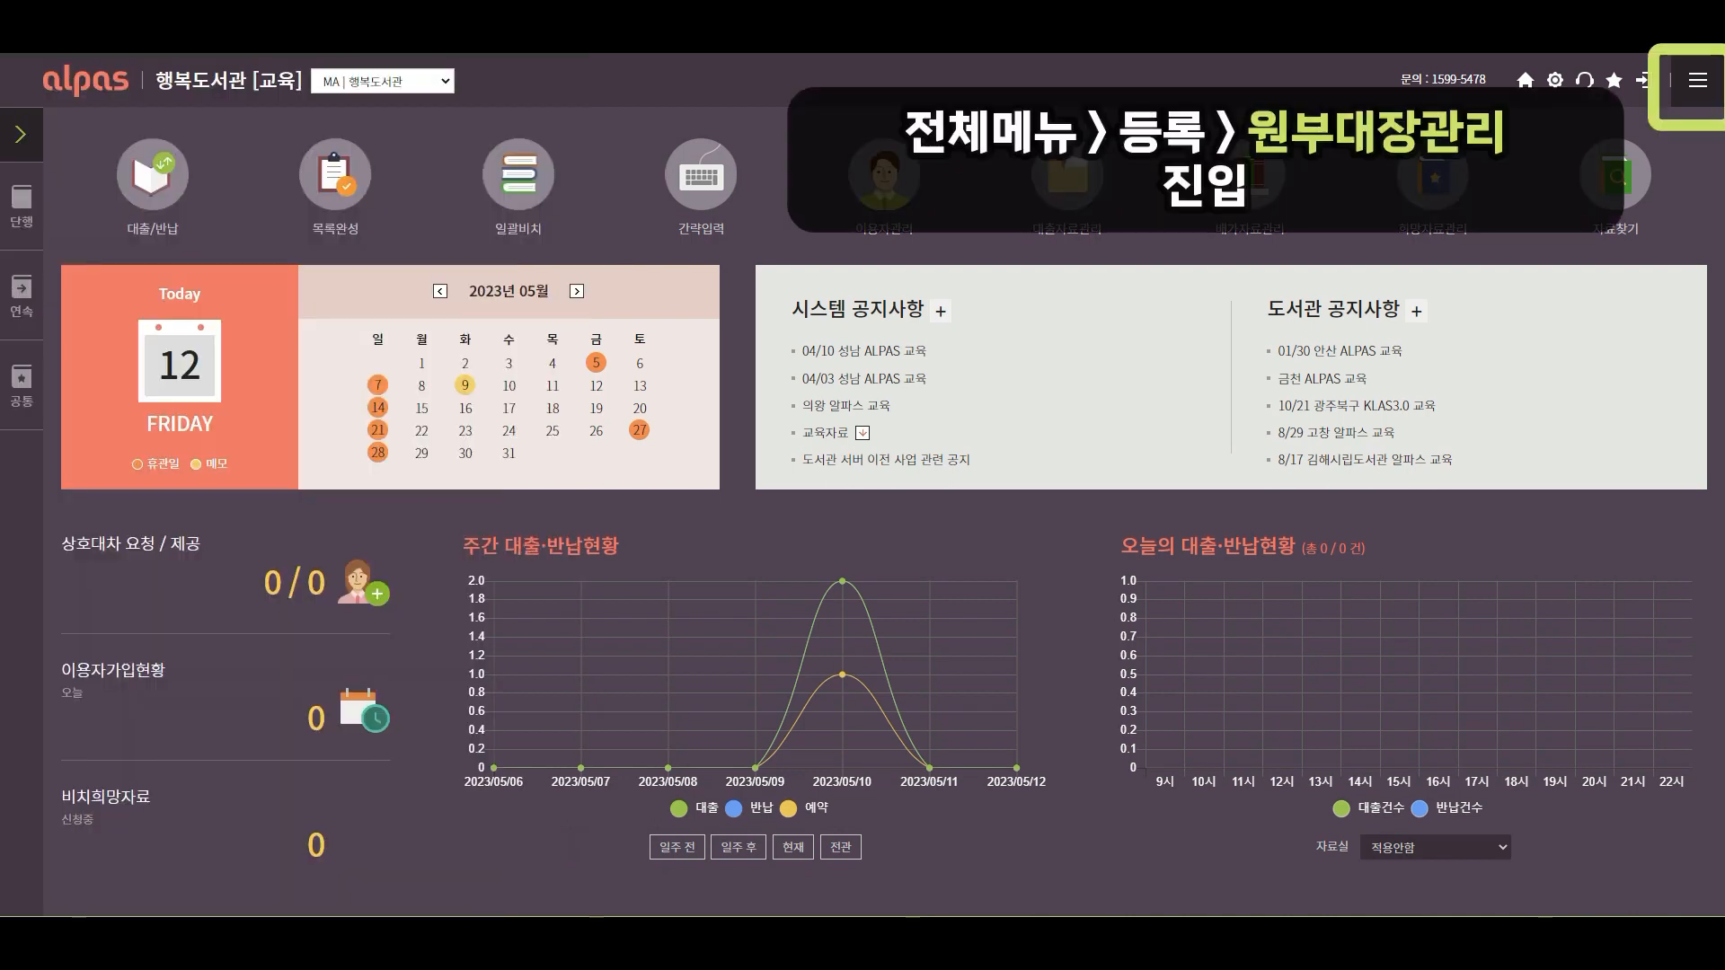
# Open the ledger management (원부대장관리) for registration and search for ledger number (원부번호) 42.
pyautogui.click(1698, 80)
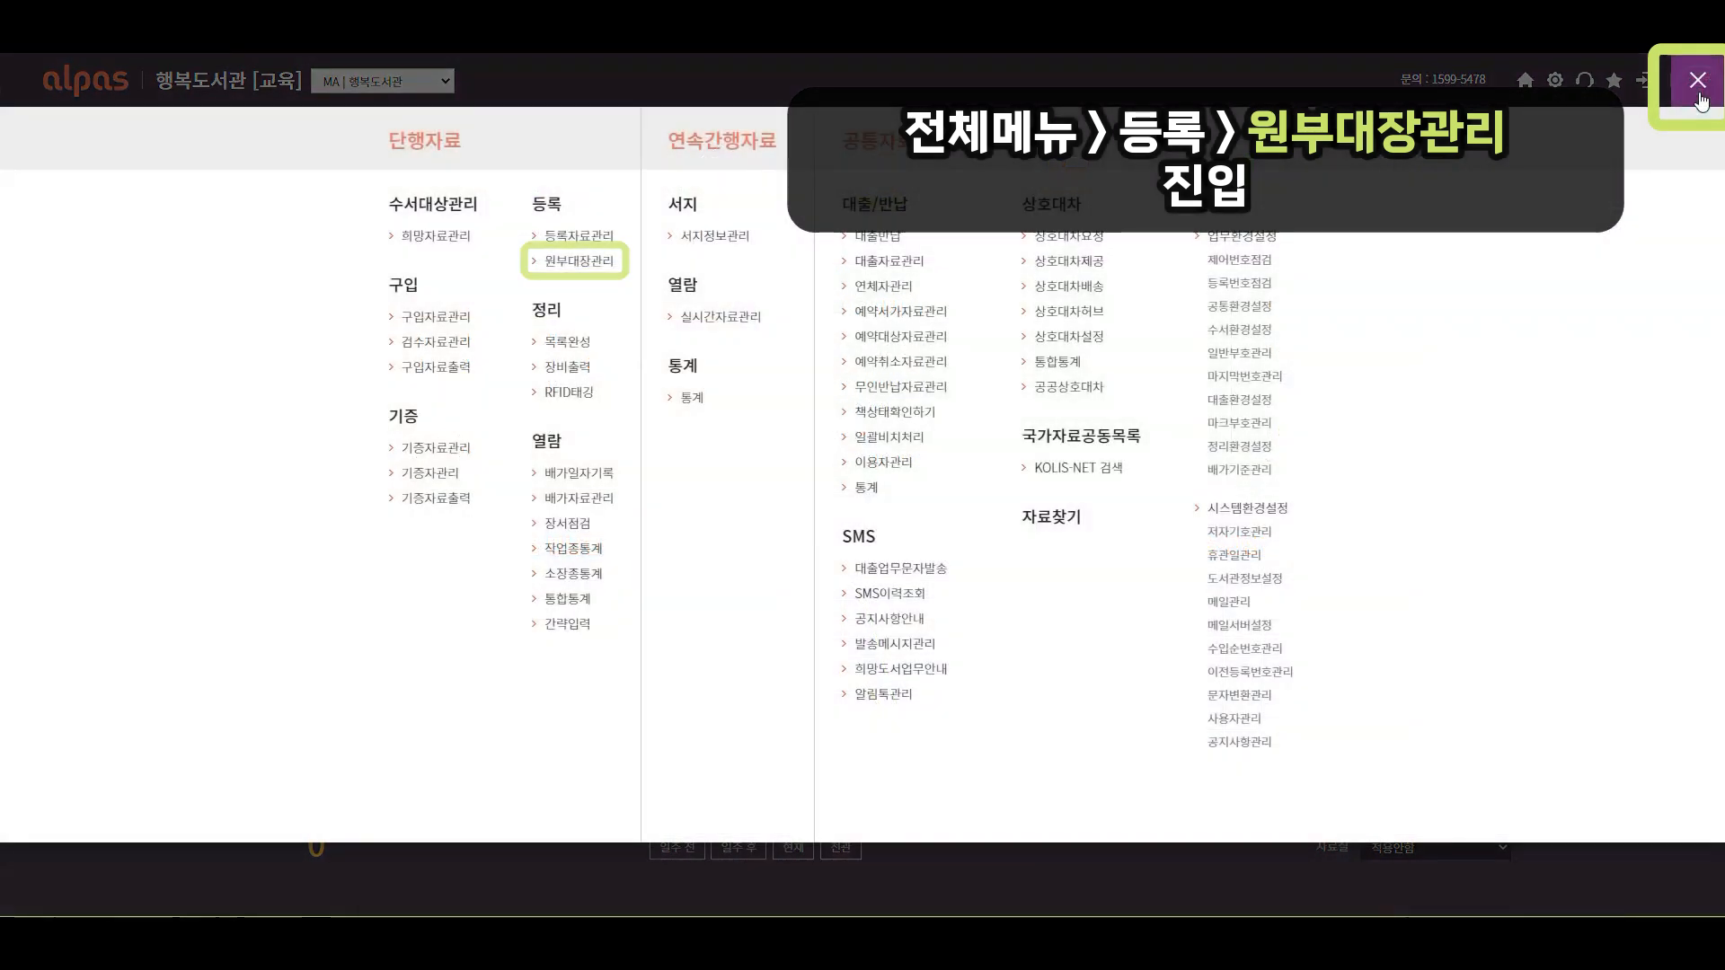
pyautogui.click(579, 265)
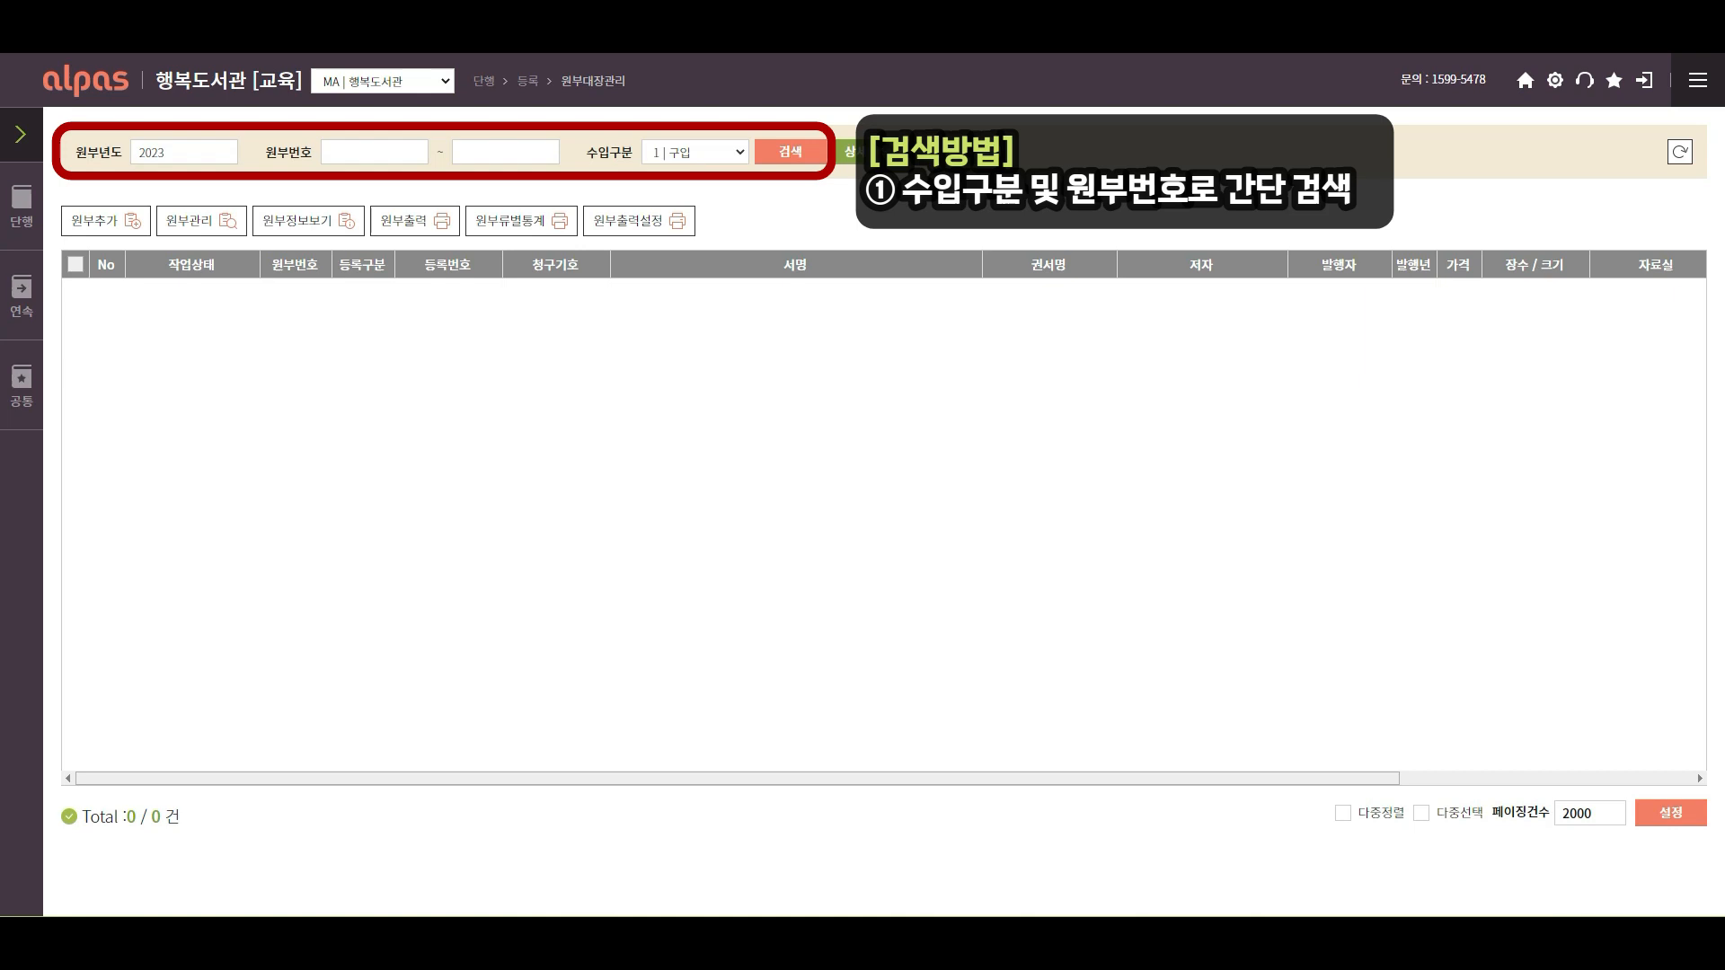
pyautogui.click(375, 152)
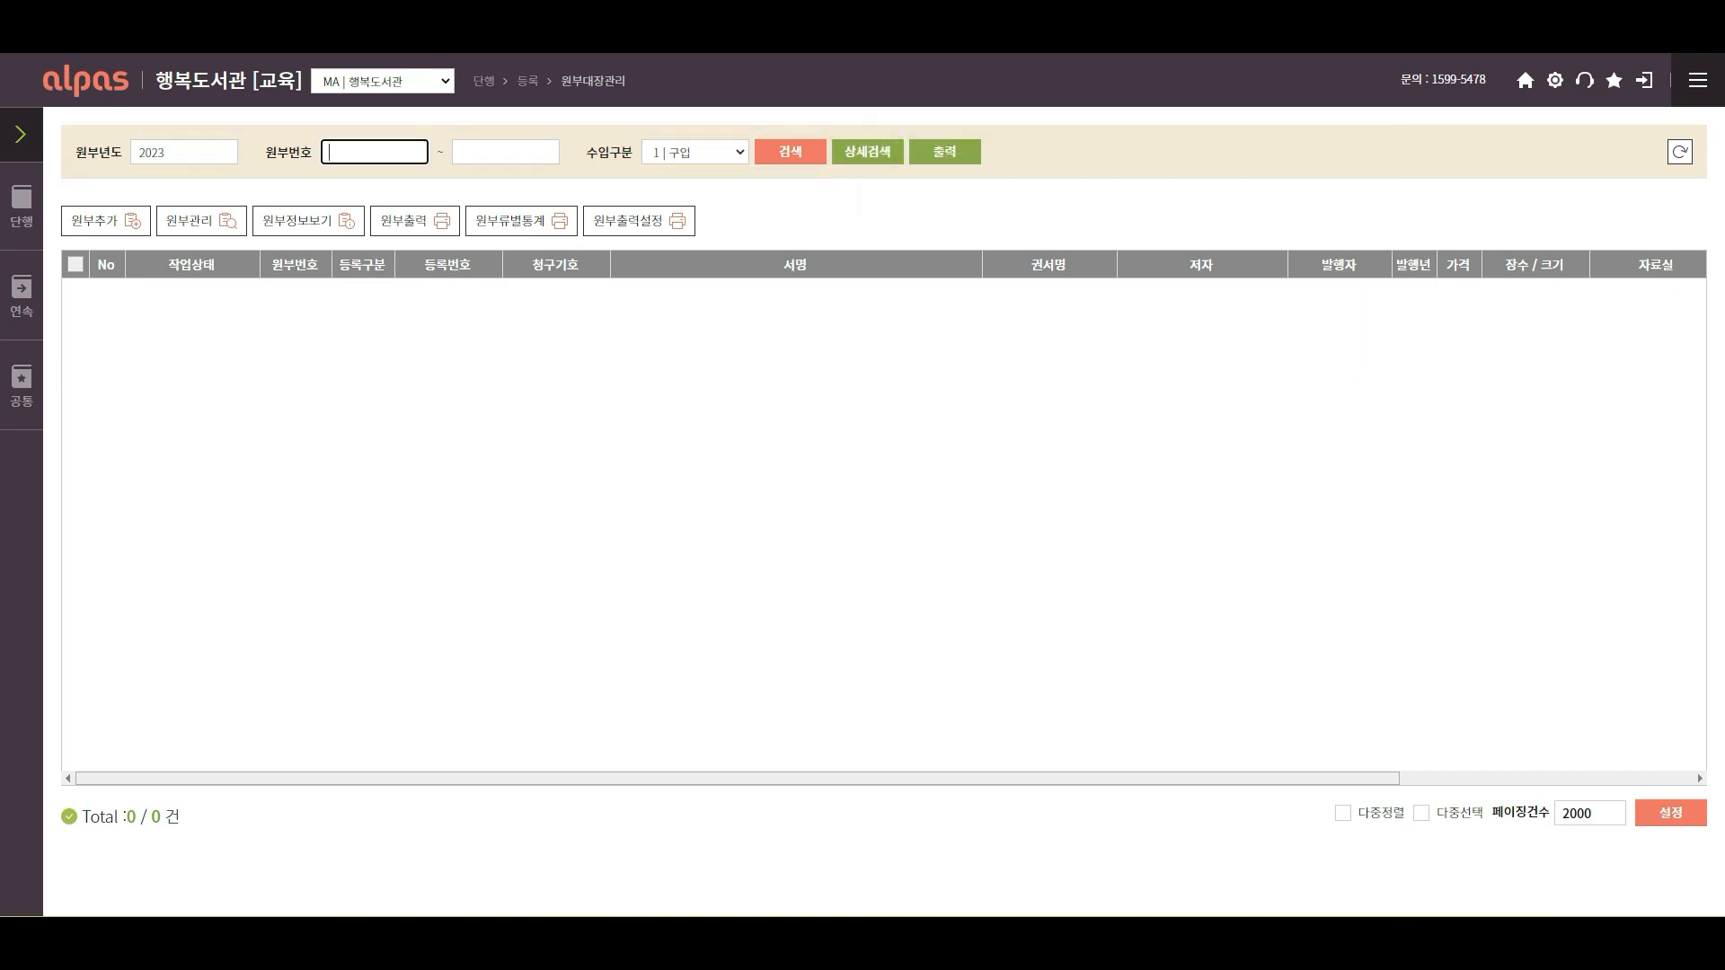
pyautogui.write('42')
pyautogui.press('Return')
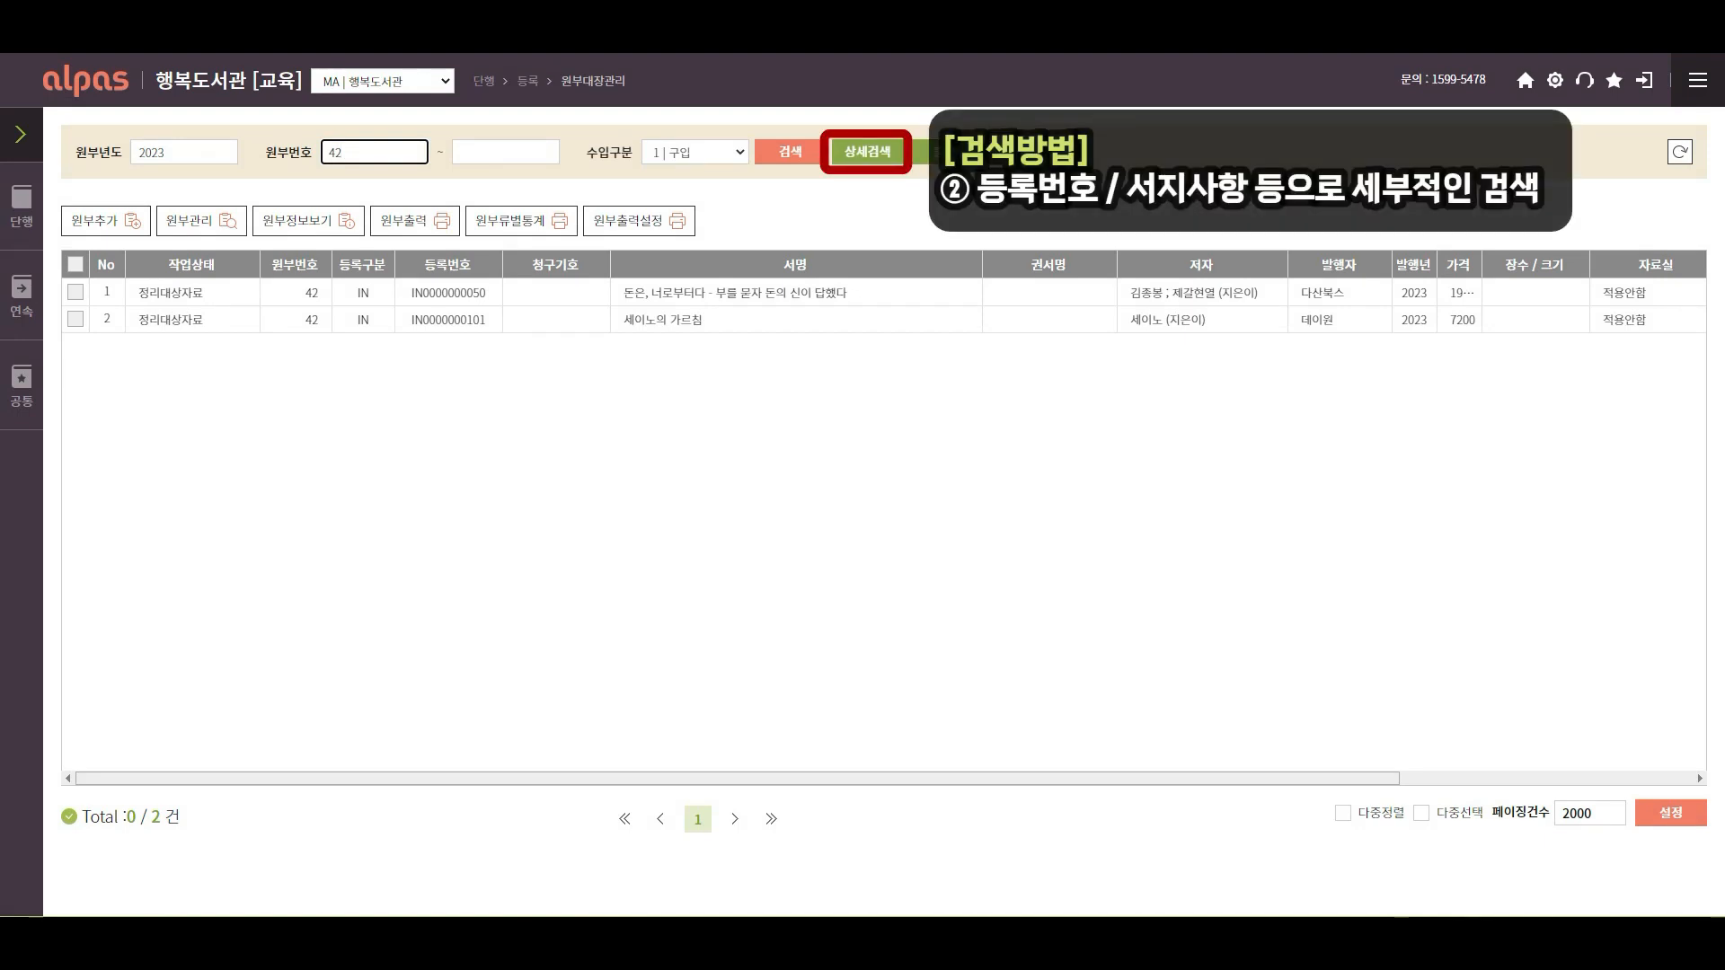
# View the expanded detailed search (상세검색) conditions for the ledger and close them without searching.
pyautogui.click(864, 162)
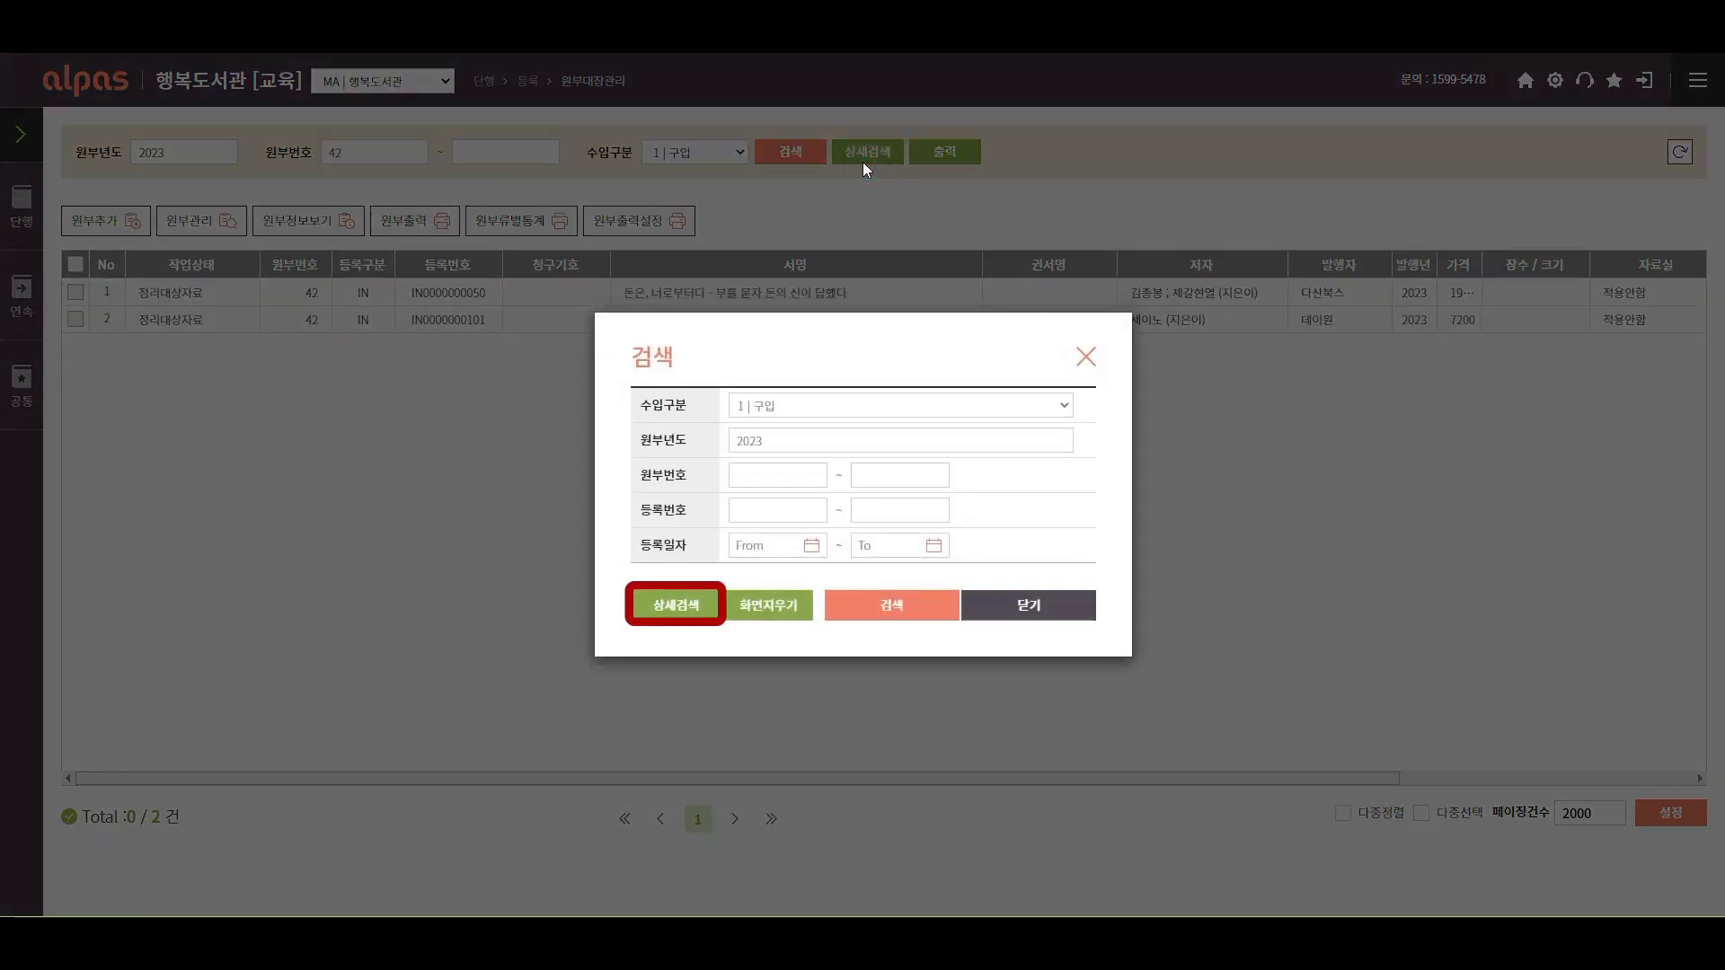
pyautogui.click(676, 606)
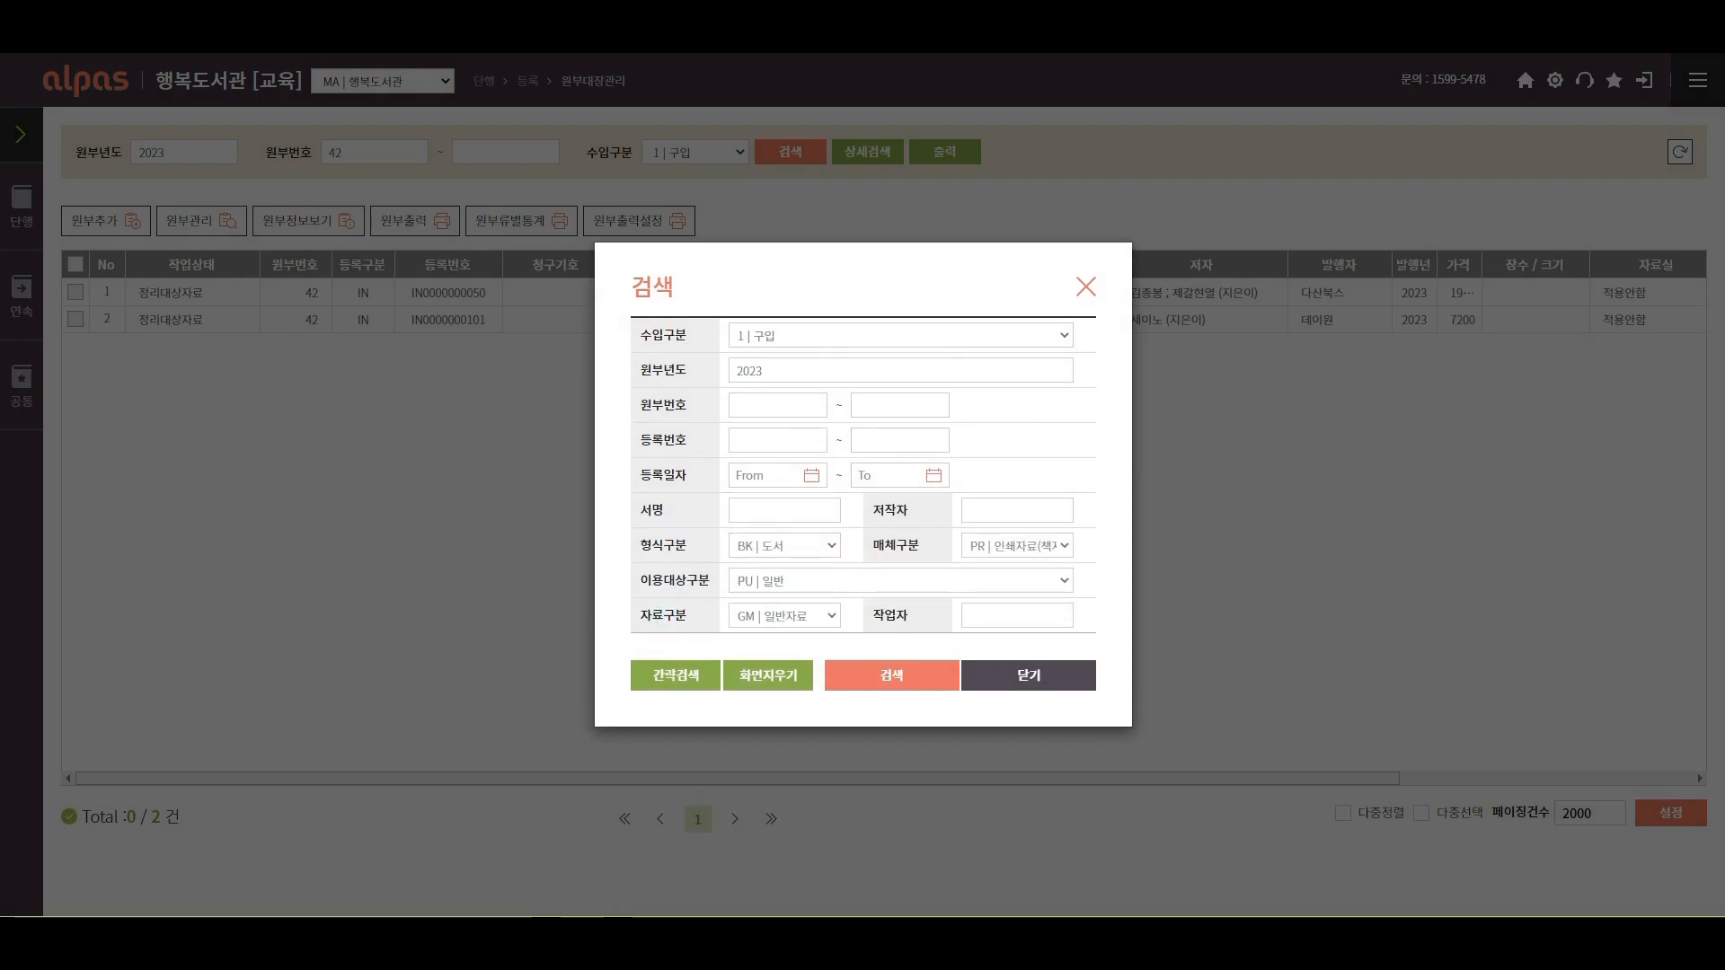
pyautogui.click(1045, 685)
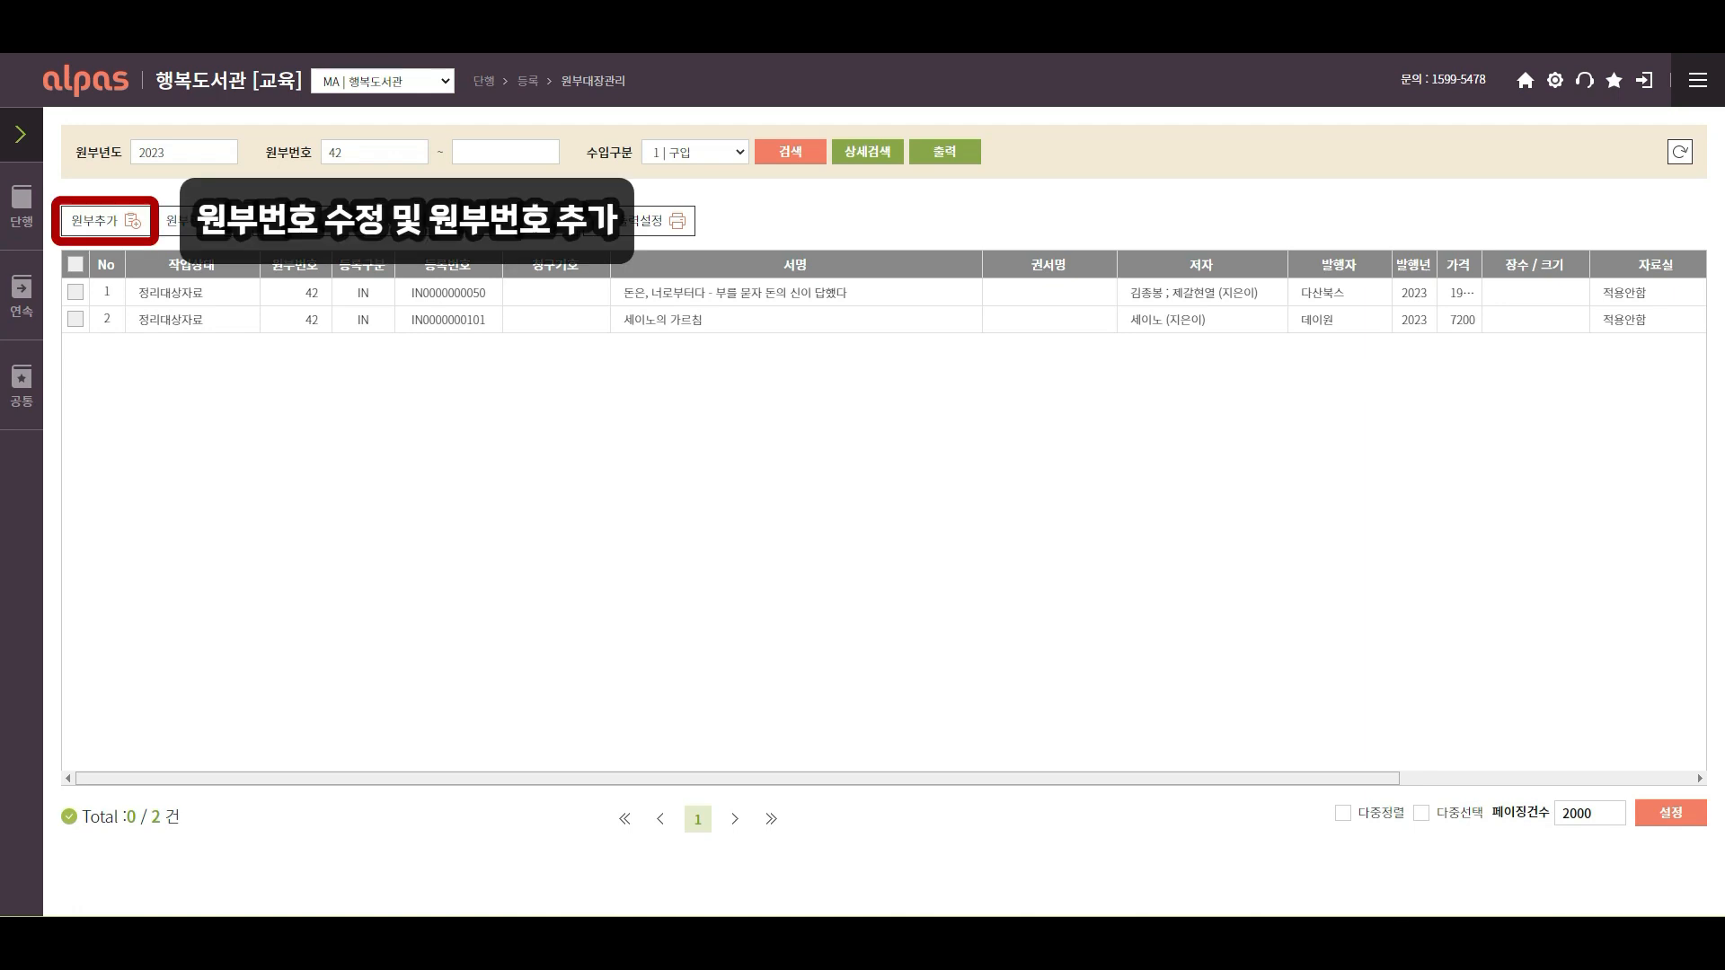
# Reassign all materials listed under ledger 42 to the 2023 ledger number 43 through 원부추가 and save.
pyautogui.click(75, 266)
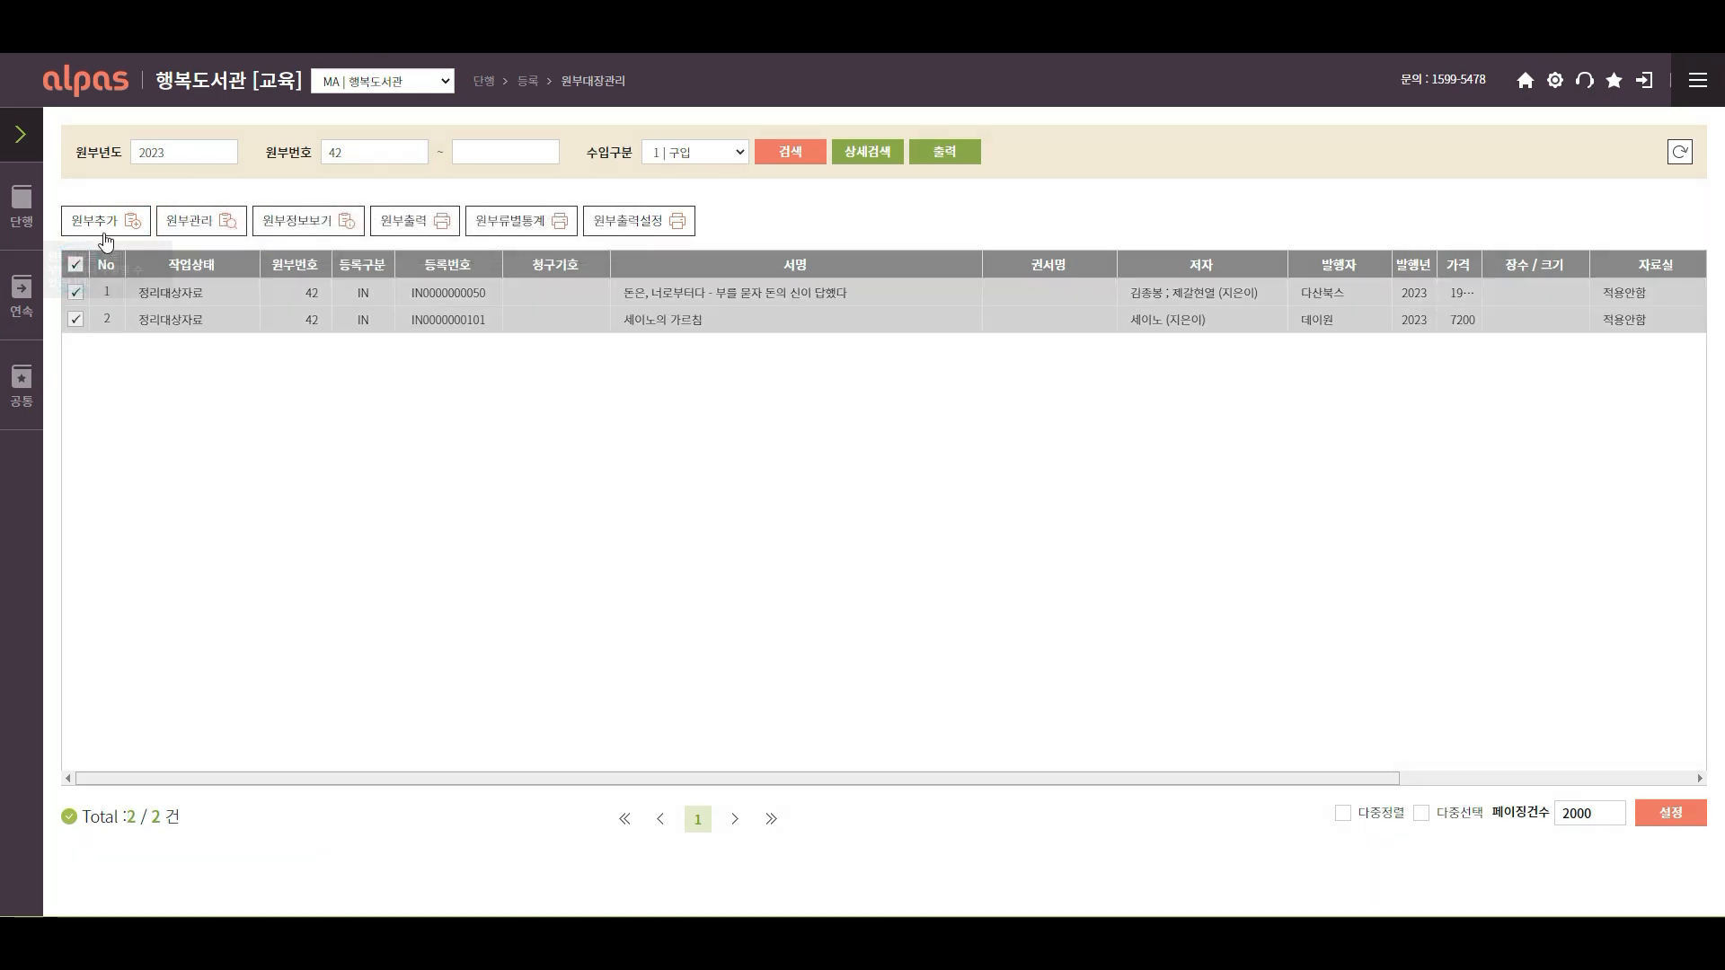
pyautogui.click(104, 224)
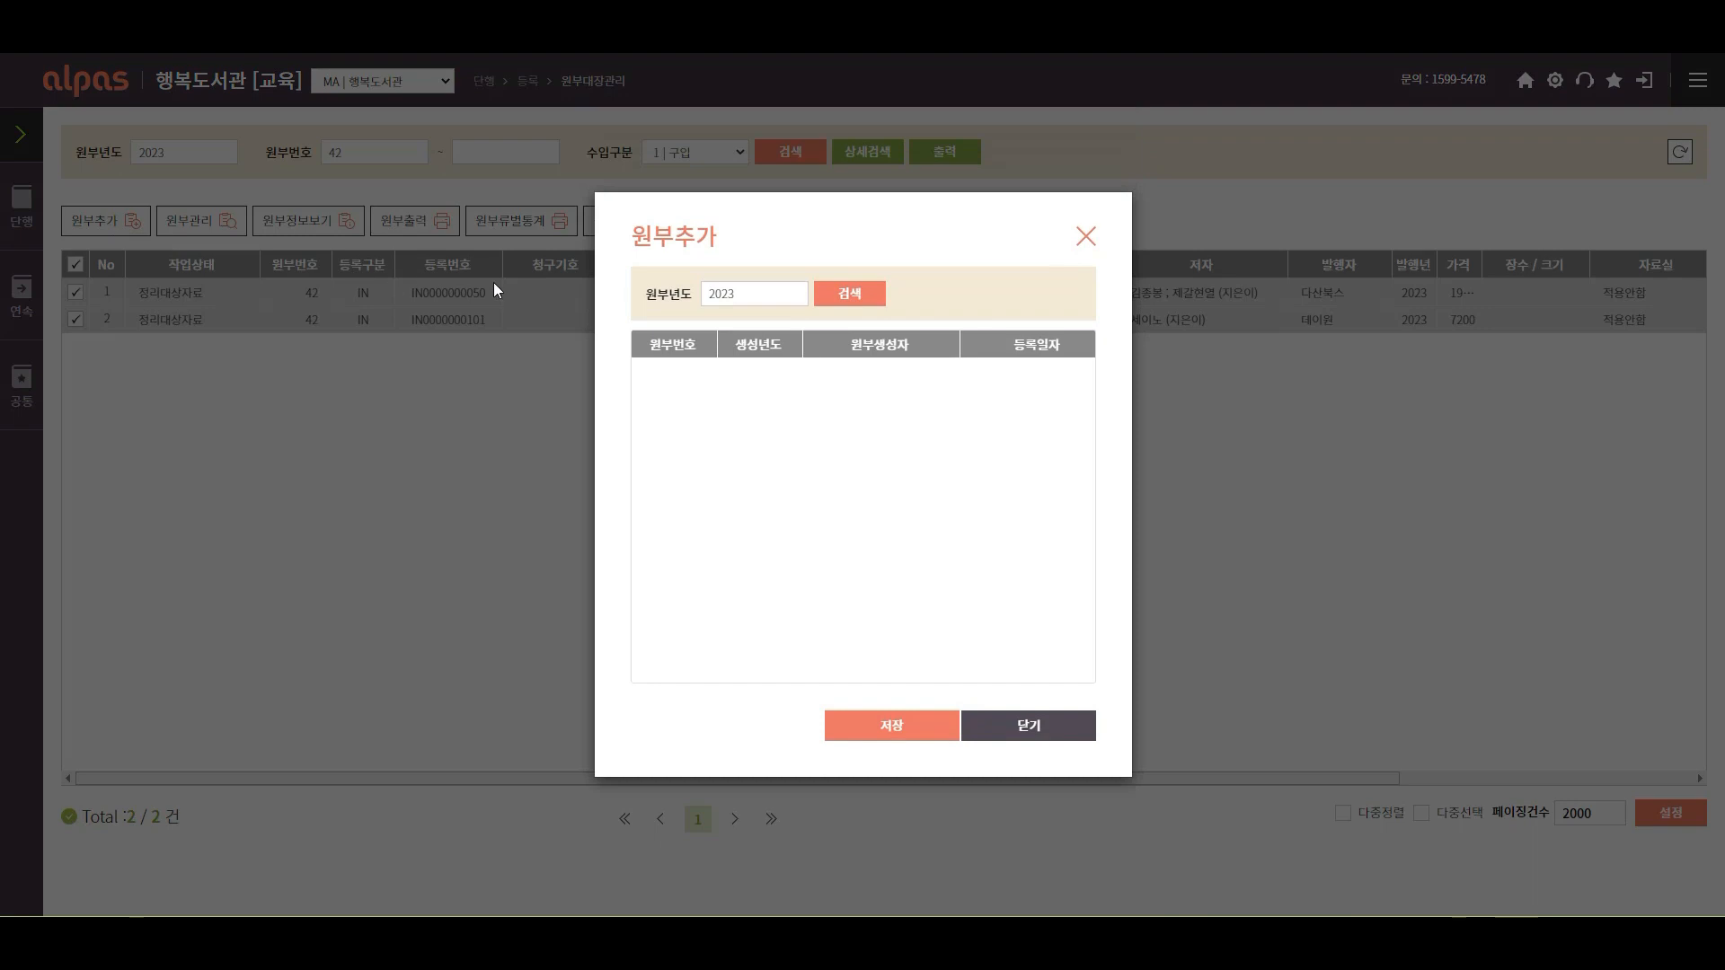
pyautogui.click(852, 306)
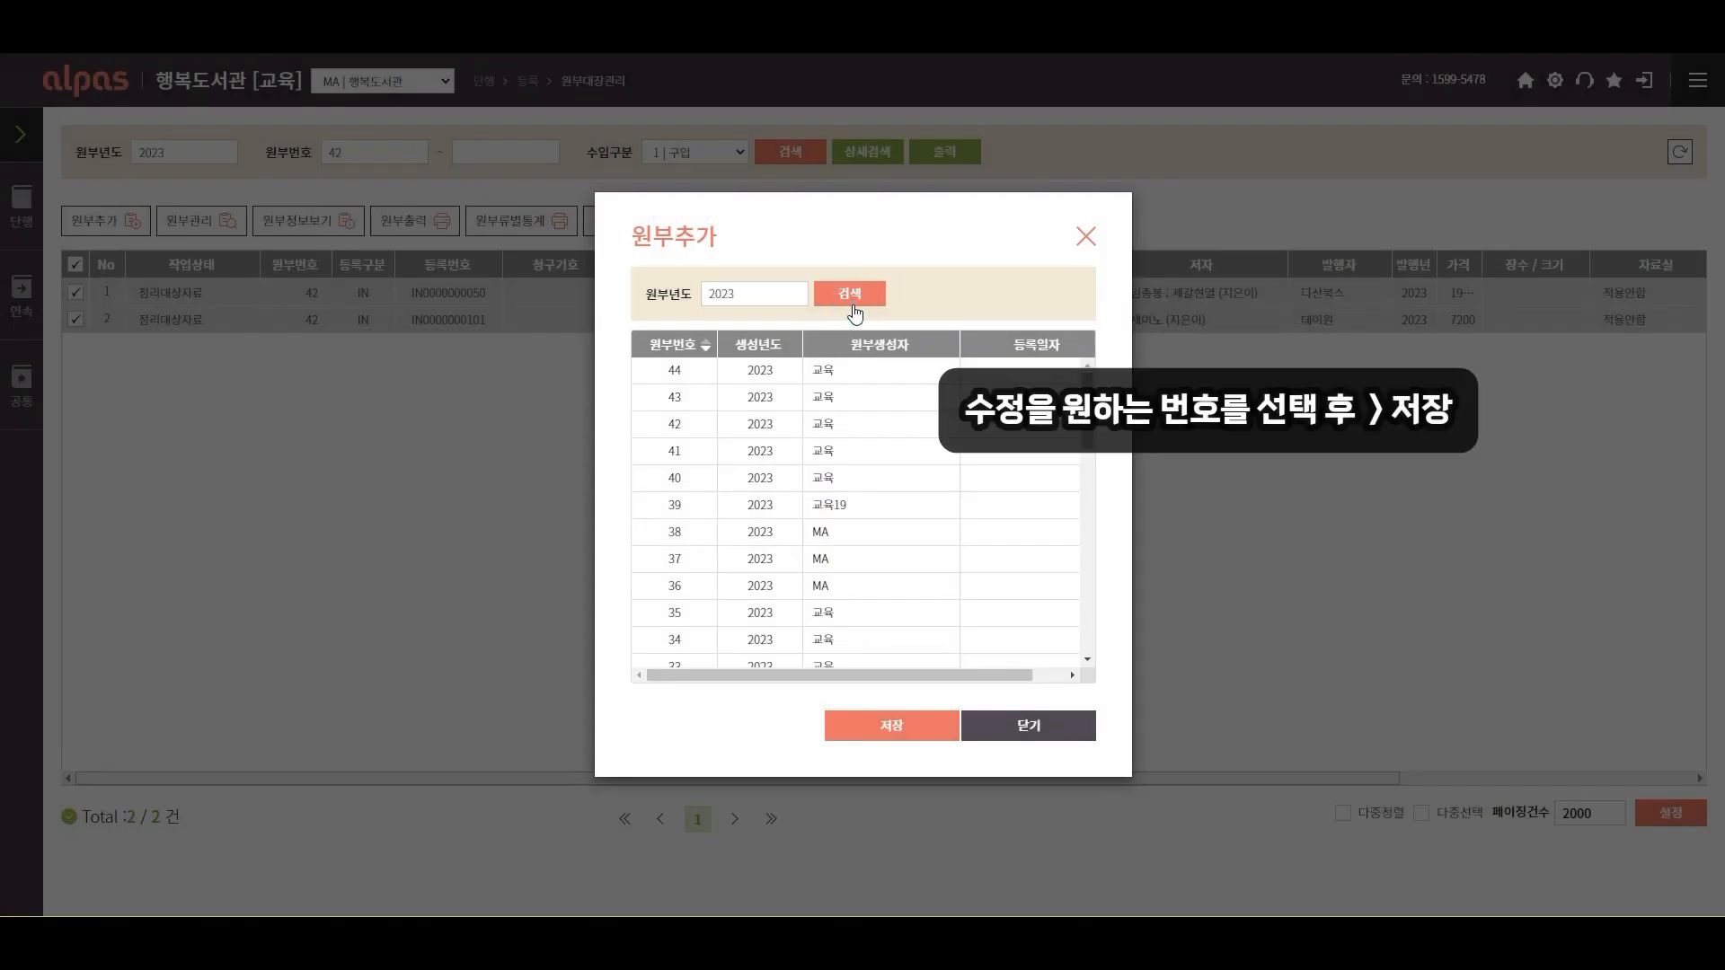
pyautogui.click(852, 402)
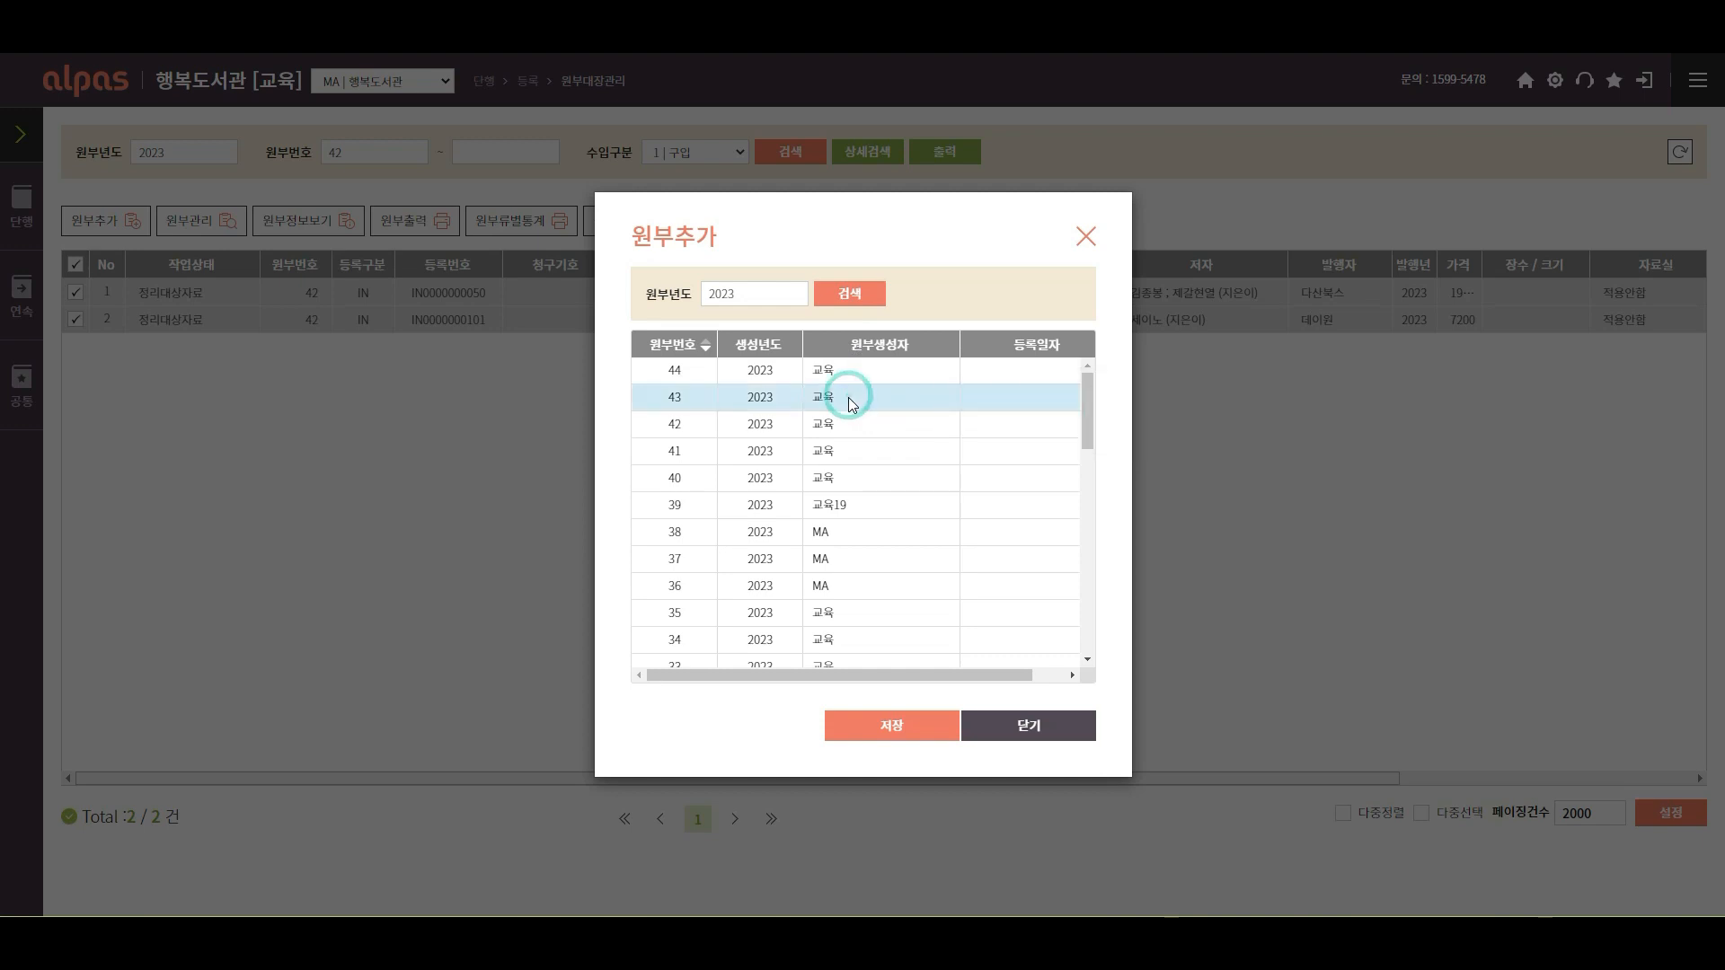
pyautogui.click(859, 735)
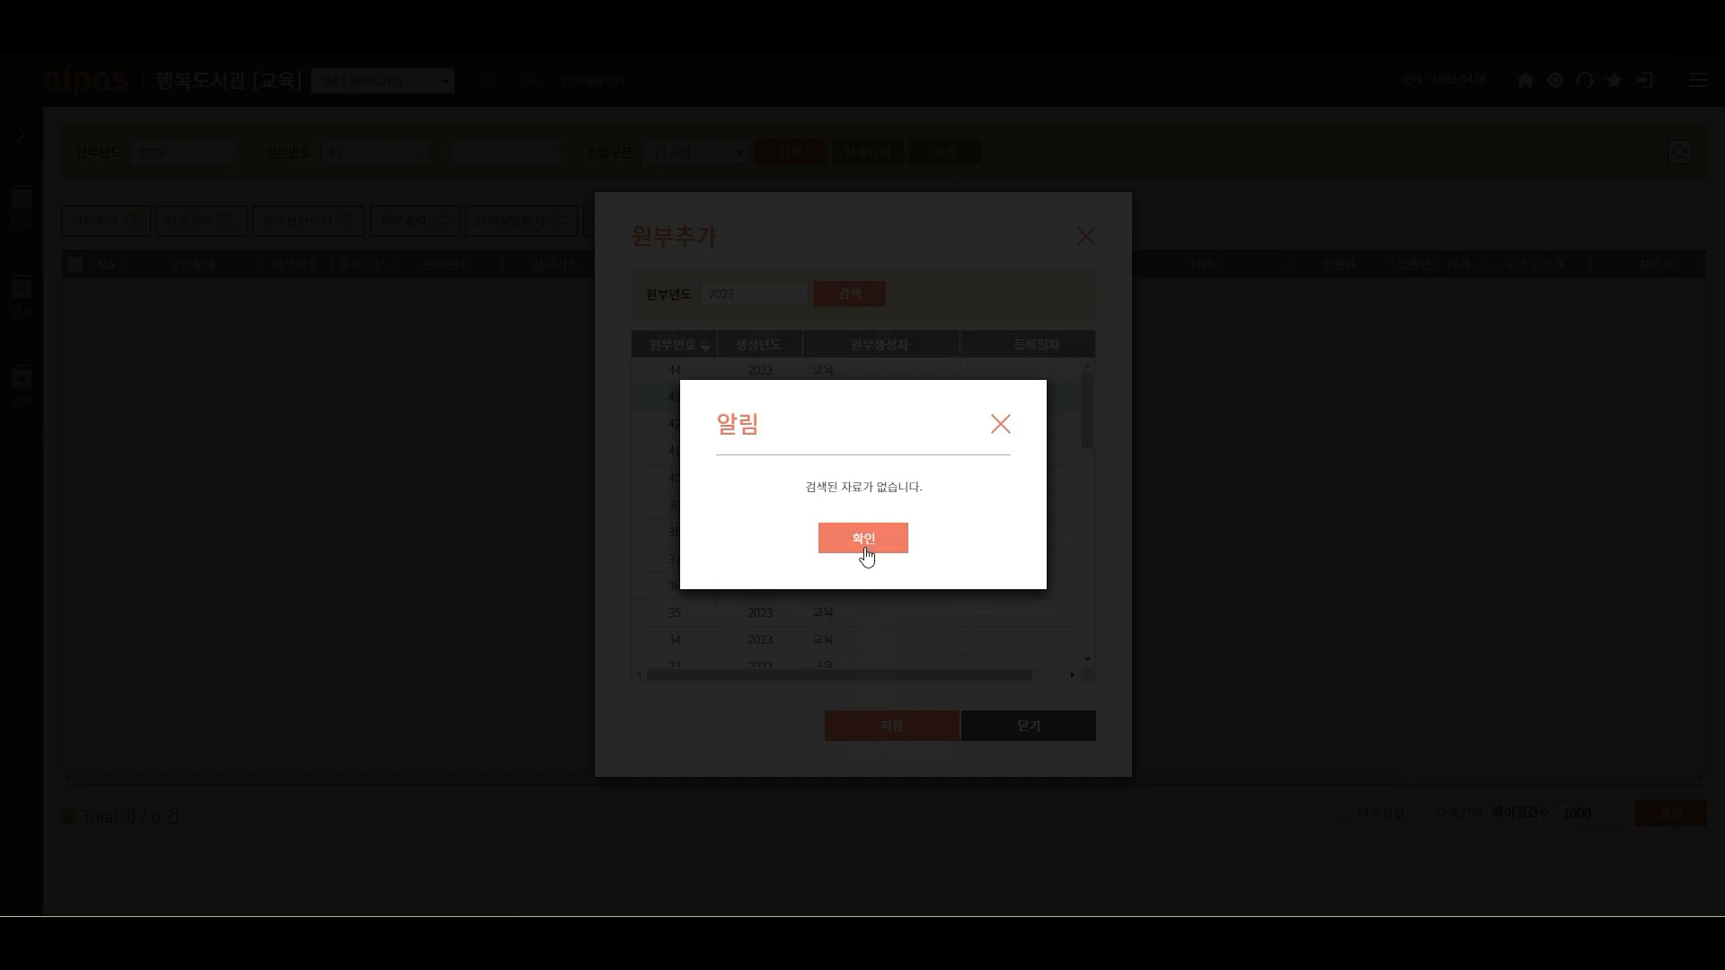
pyautogui.click(866, 540)
pyautogui.click(865, 540)
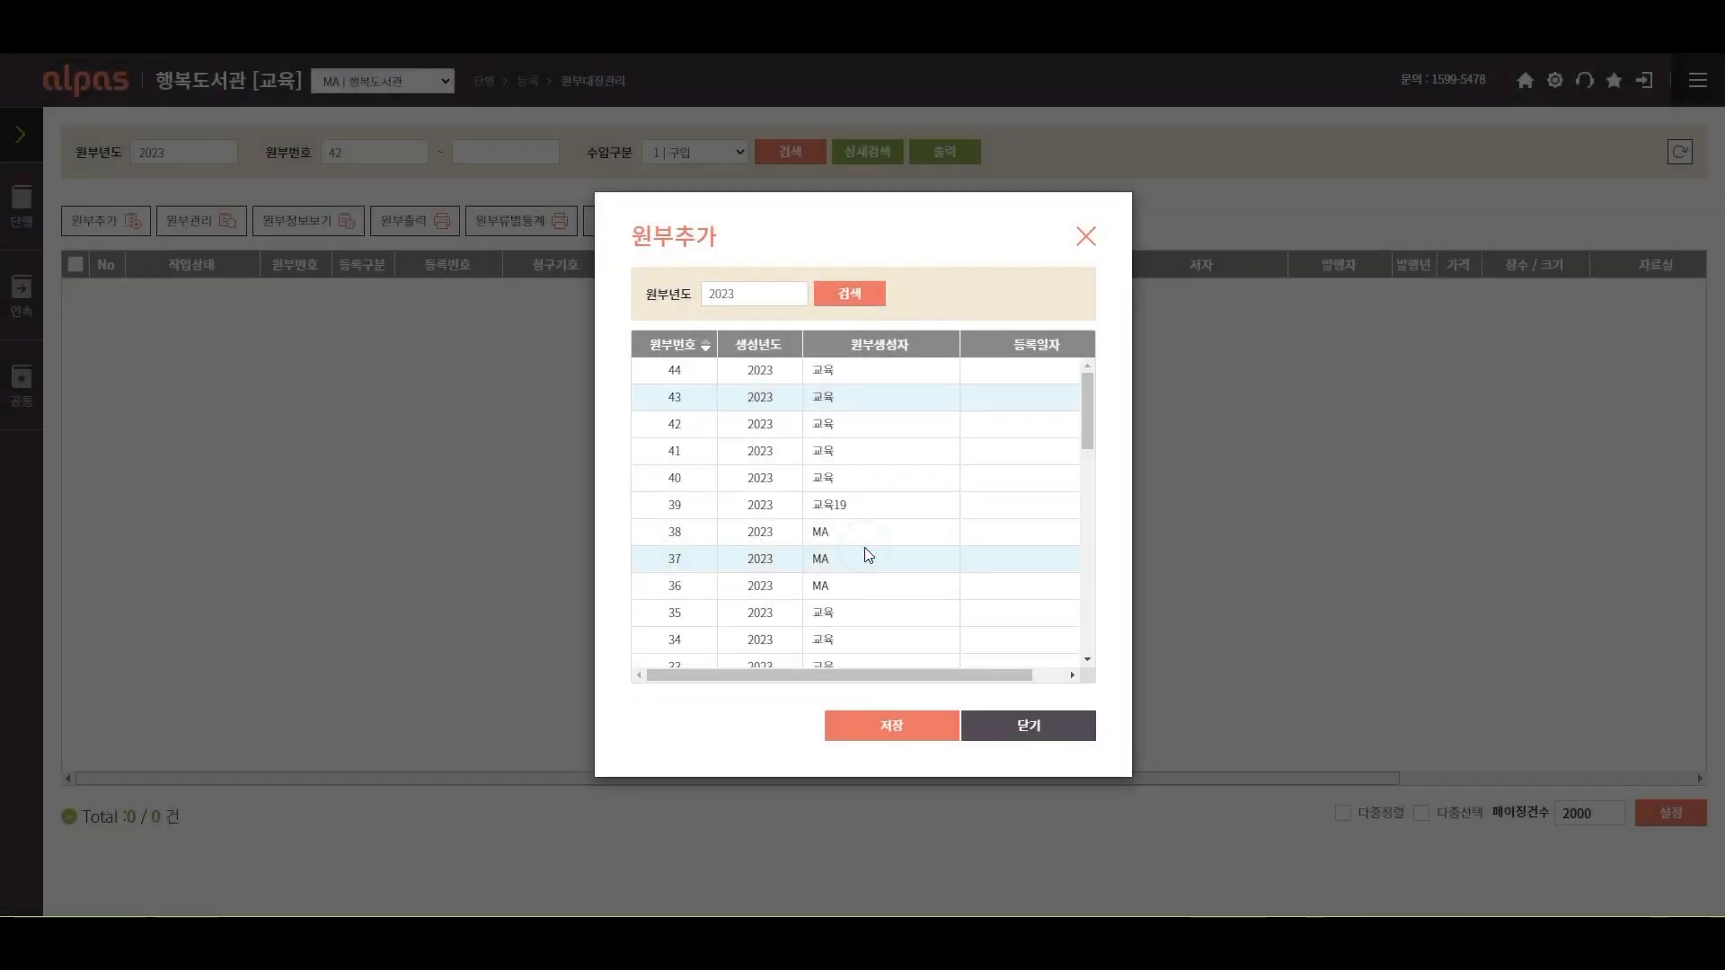
# Close the ledger addition (원부추가) window and search the 2023 ledger for ledger number (원부번호) 43.
pyautogui.click(1010, 732)
pyautogui.click(364, 154)
pyautogui.press('BackSpace')
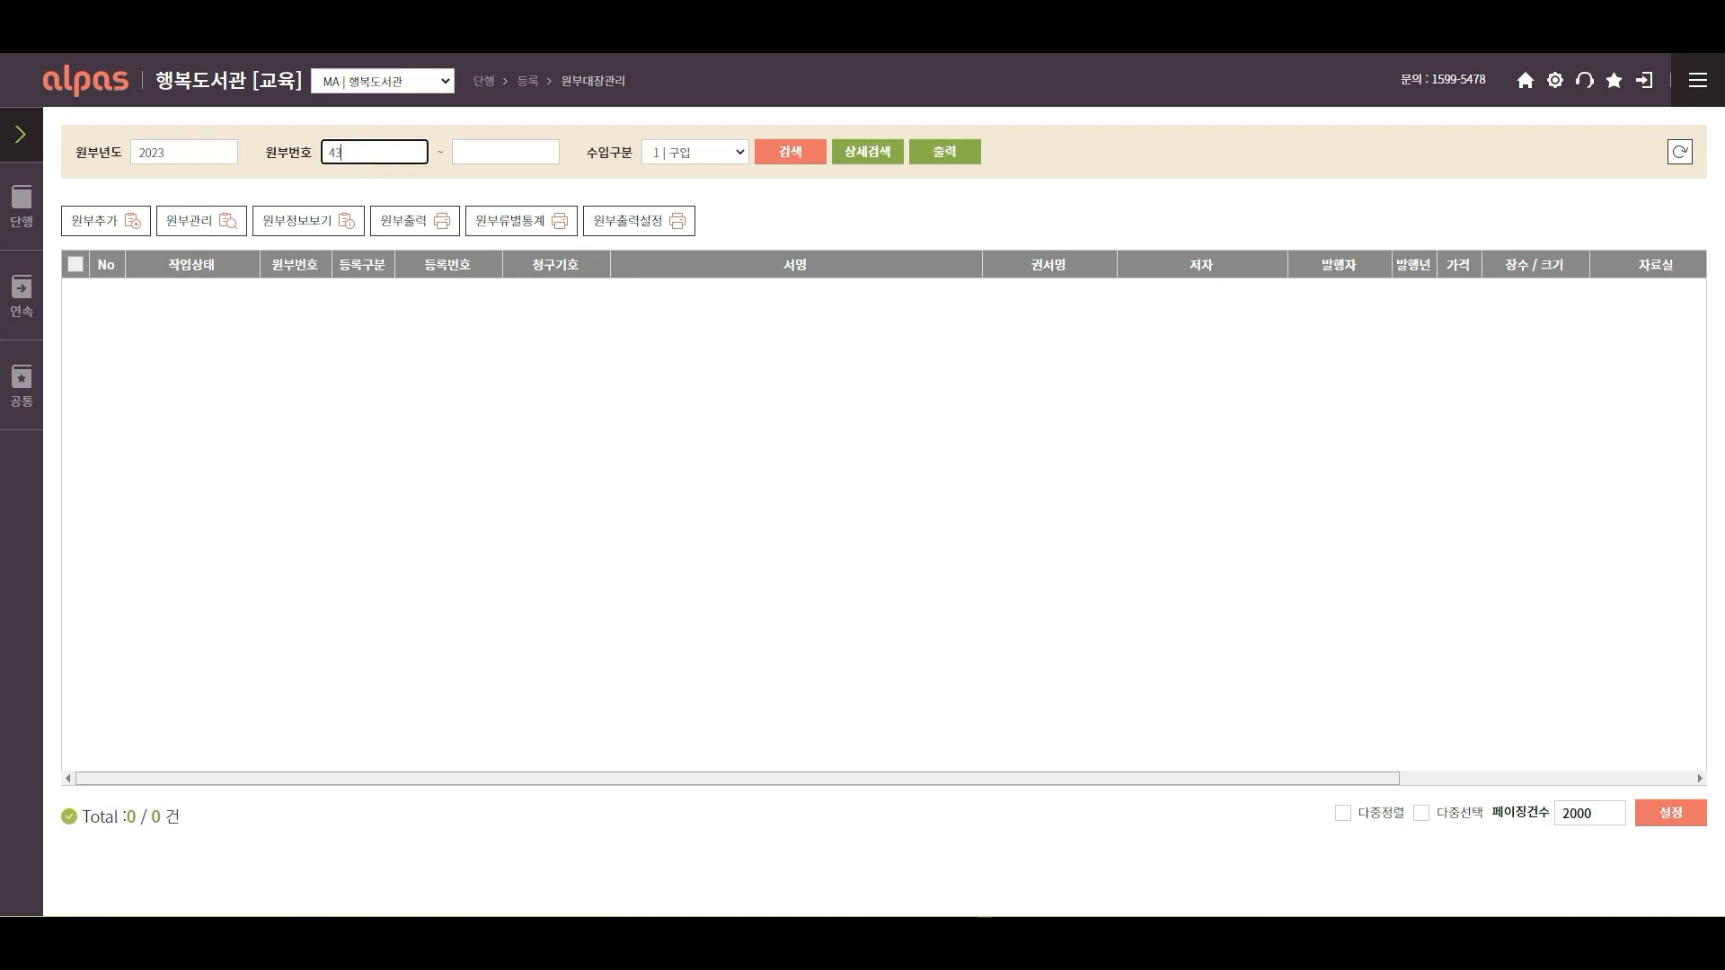
pyautogui.write('3')
pyautogui.press('Return')
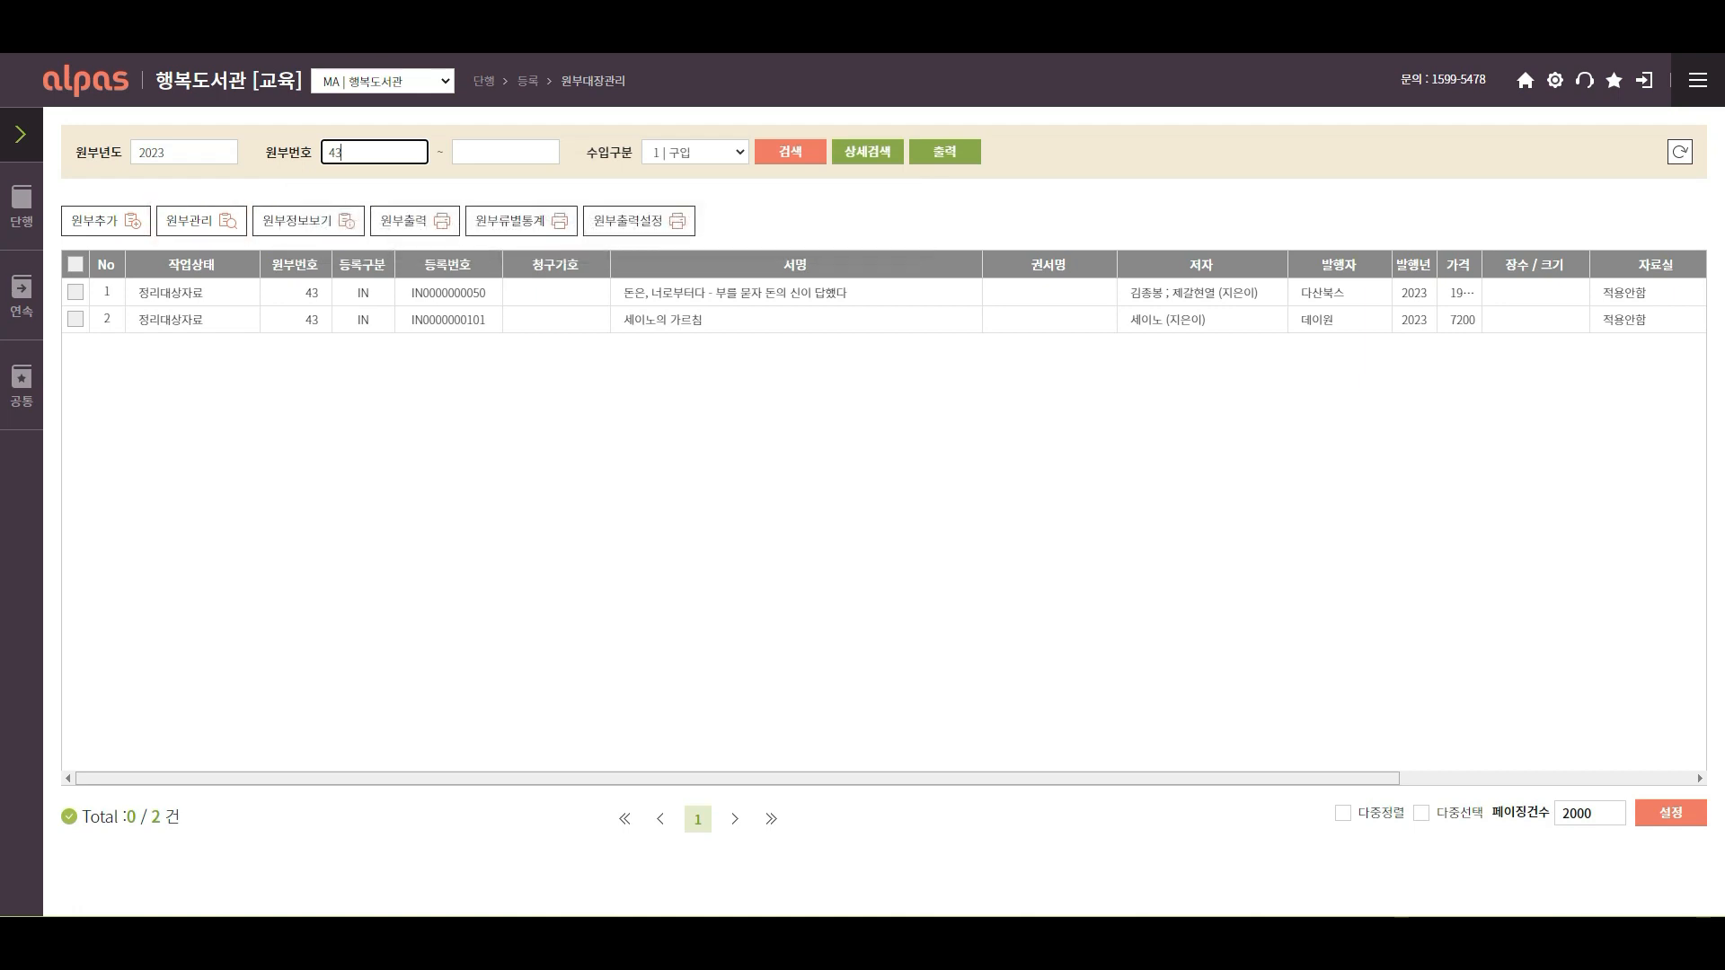
# Open ledger number management (원부관리) and search by registration number (등록번호) from IN50 to IN51.
pyautogui.click(200, 238)
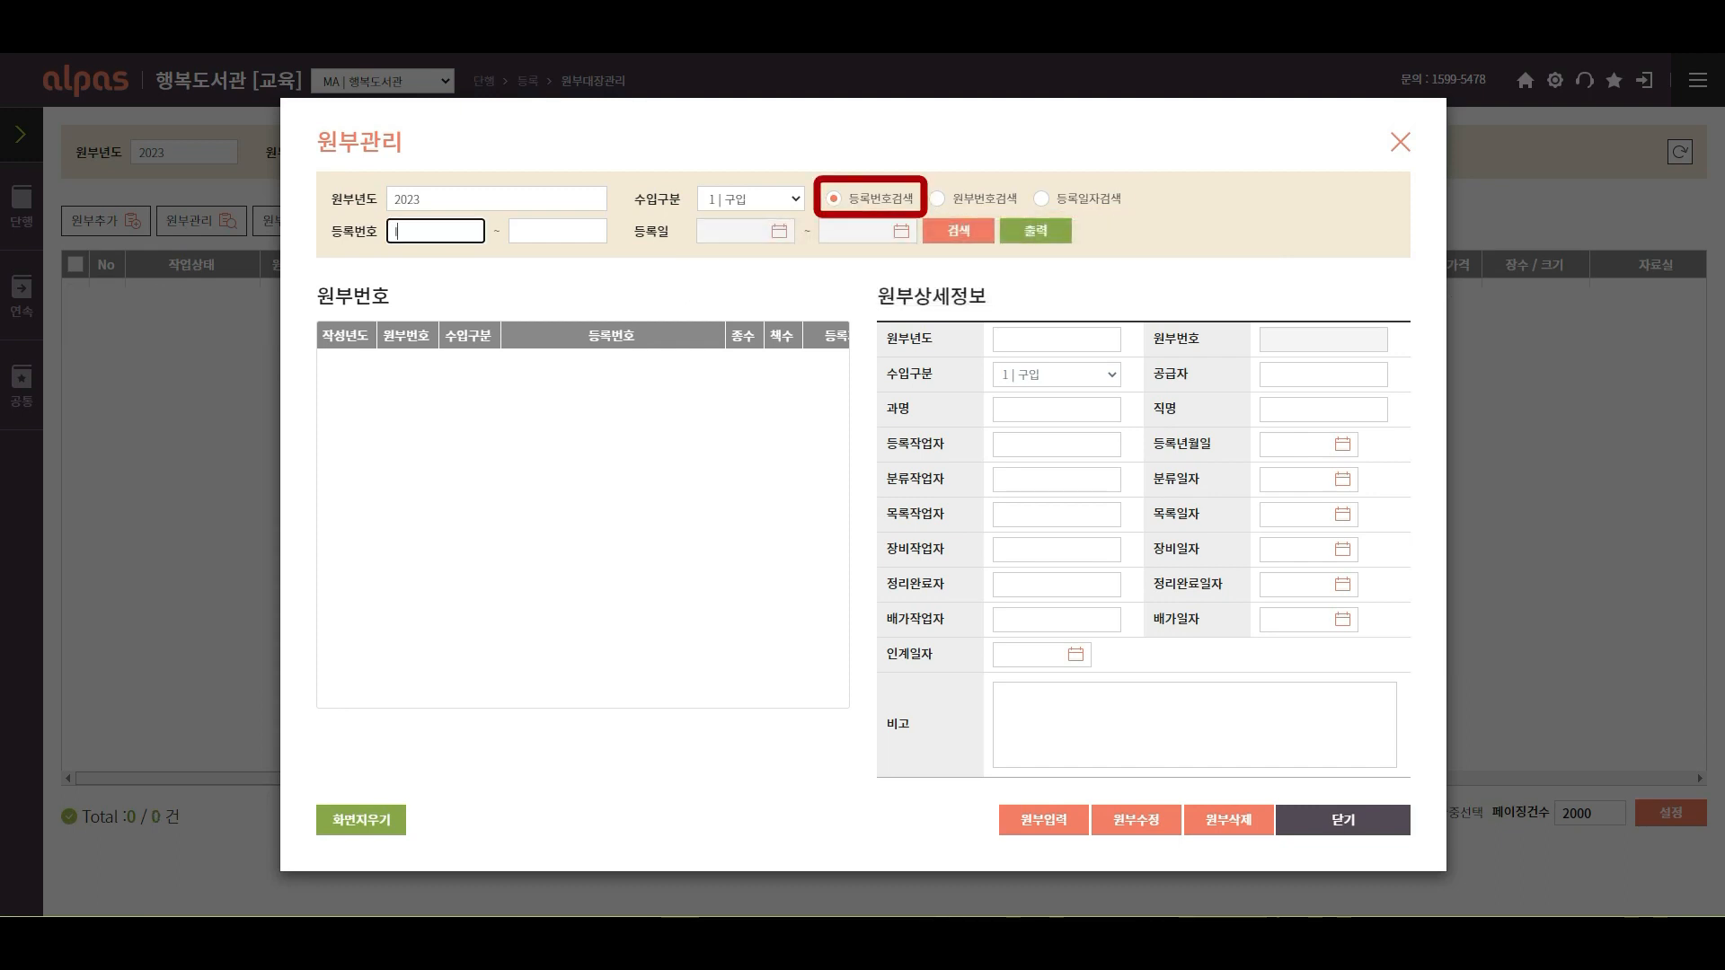
pyautogui.write('IN50')
pyautogui.press('Tab')
pyautogui.write('IN51')
pyautogui.press('Return')
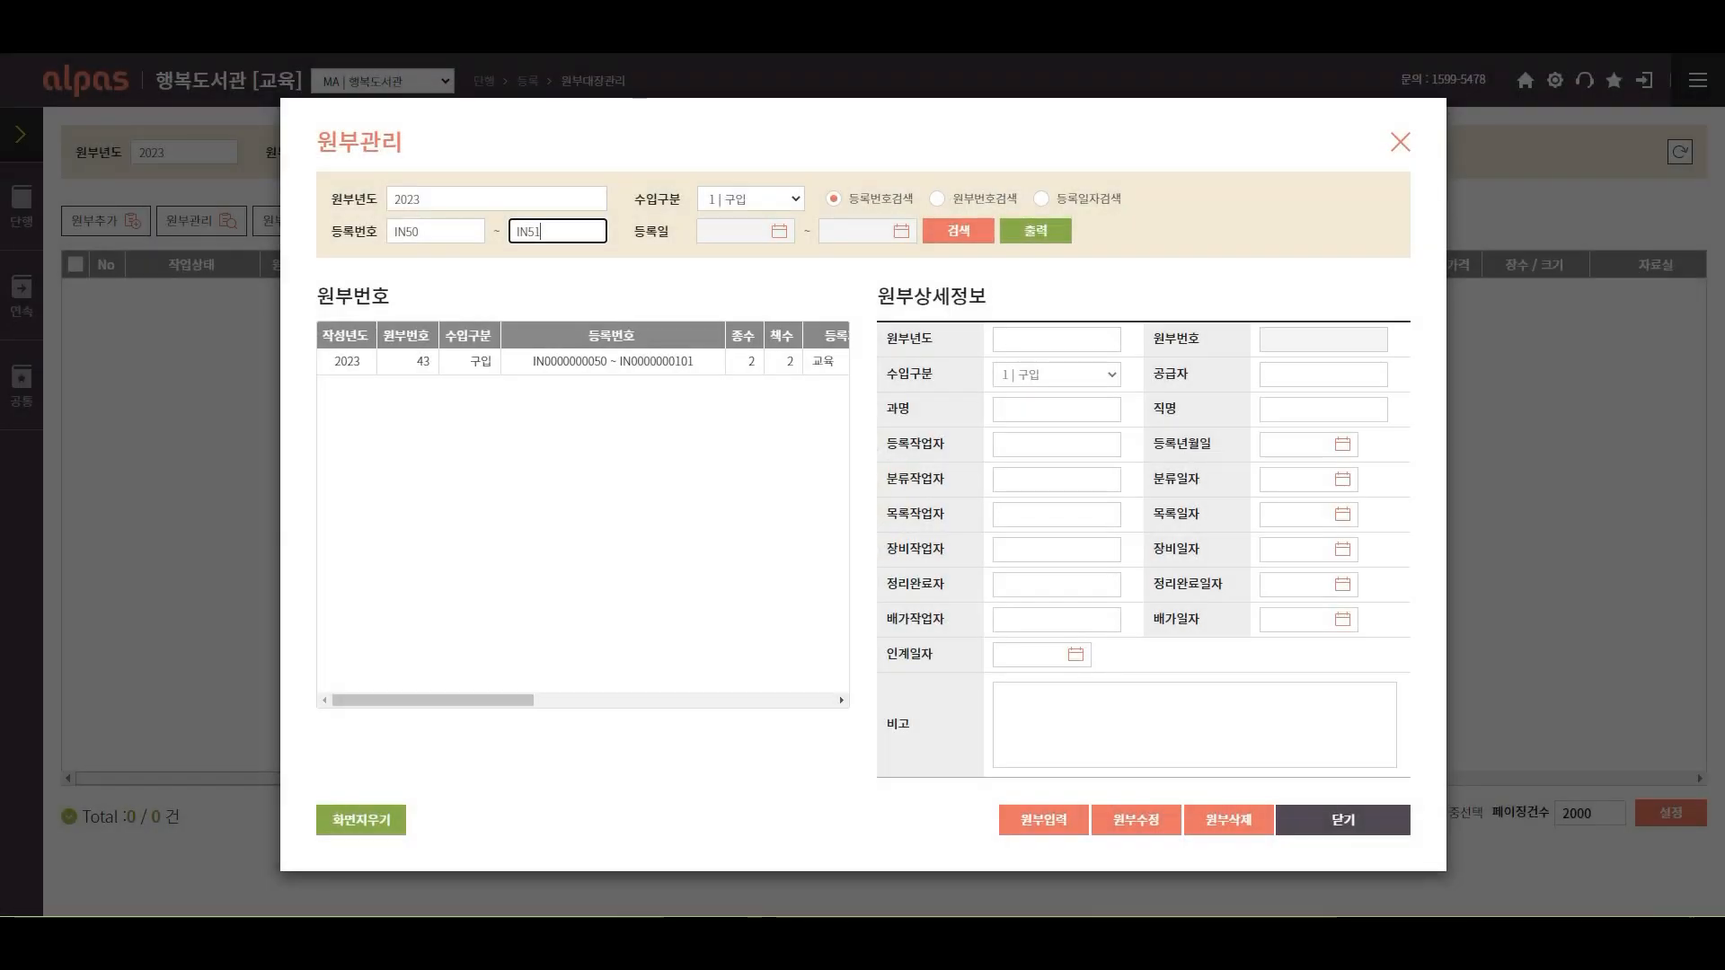
# Switch to ledger number search (원부번호검색) and search for ledger numbers 40 to 45.
pyautogui.click(937, 199)
pyautogui.click(425, 235)
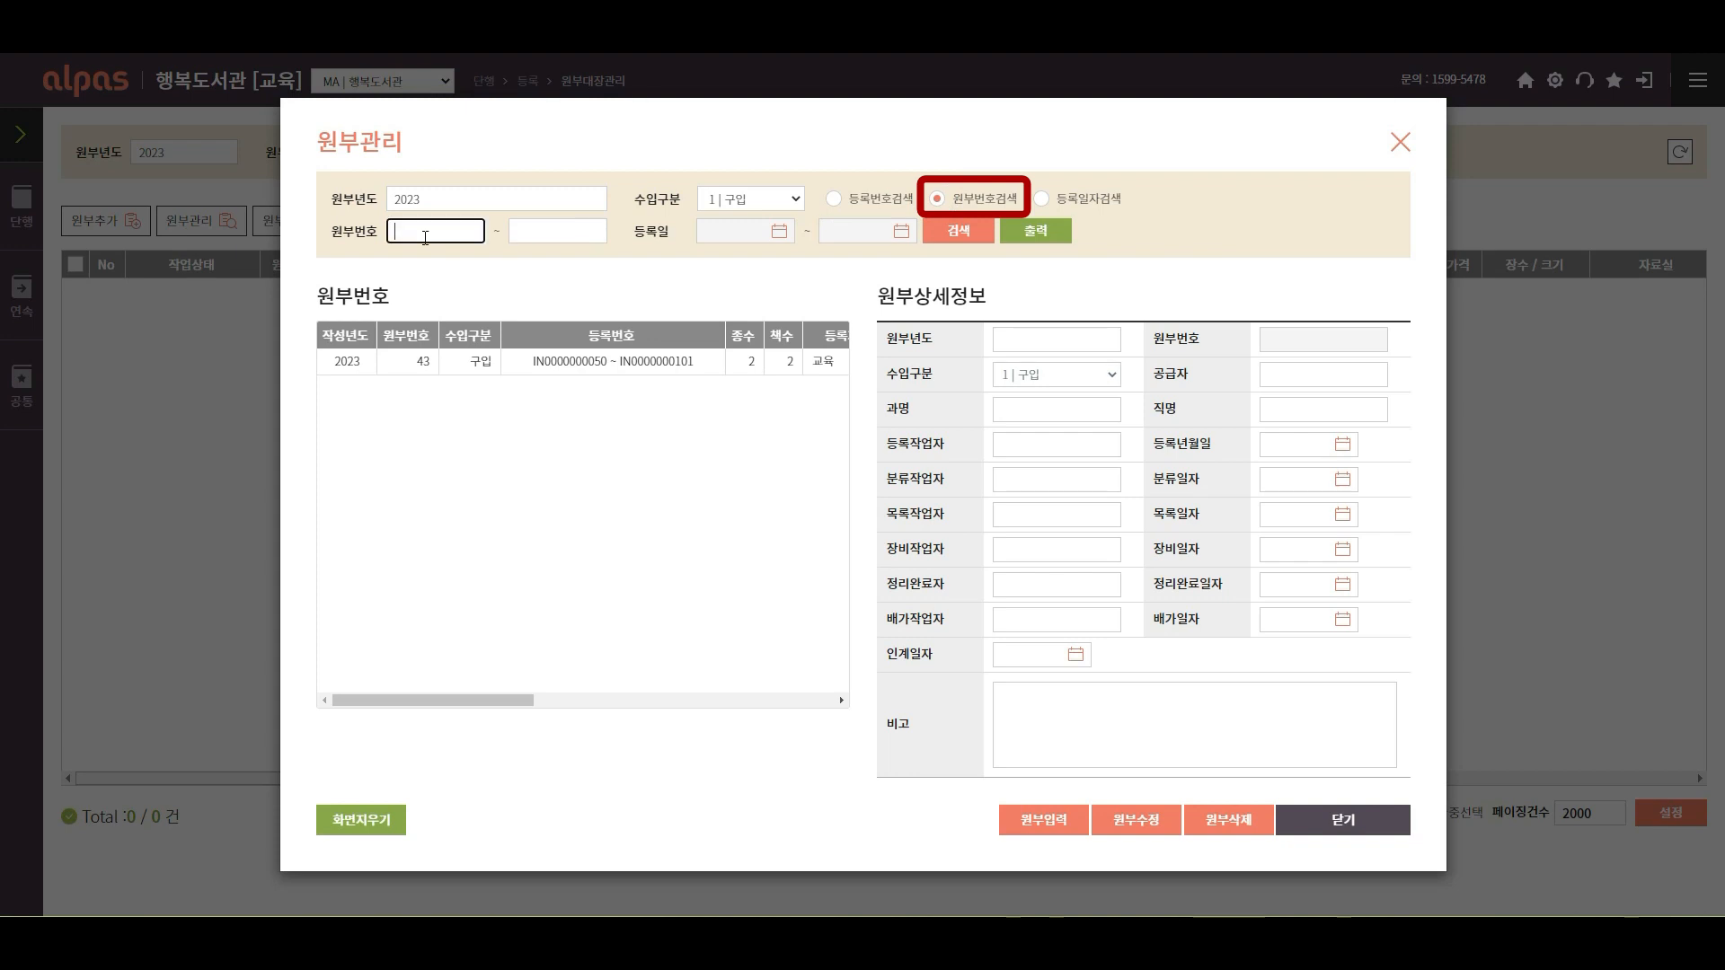
pyautogui.write('40')
pyautogui.press('Tab')
pyautogui.write('45')
pyautogui.press('Return')
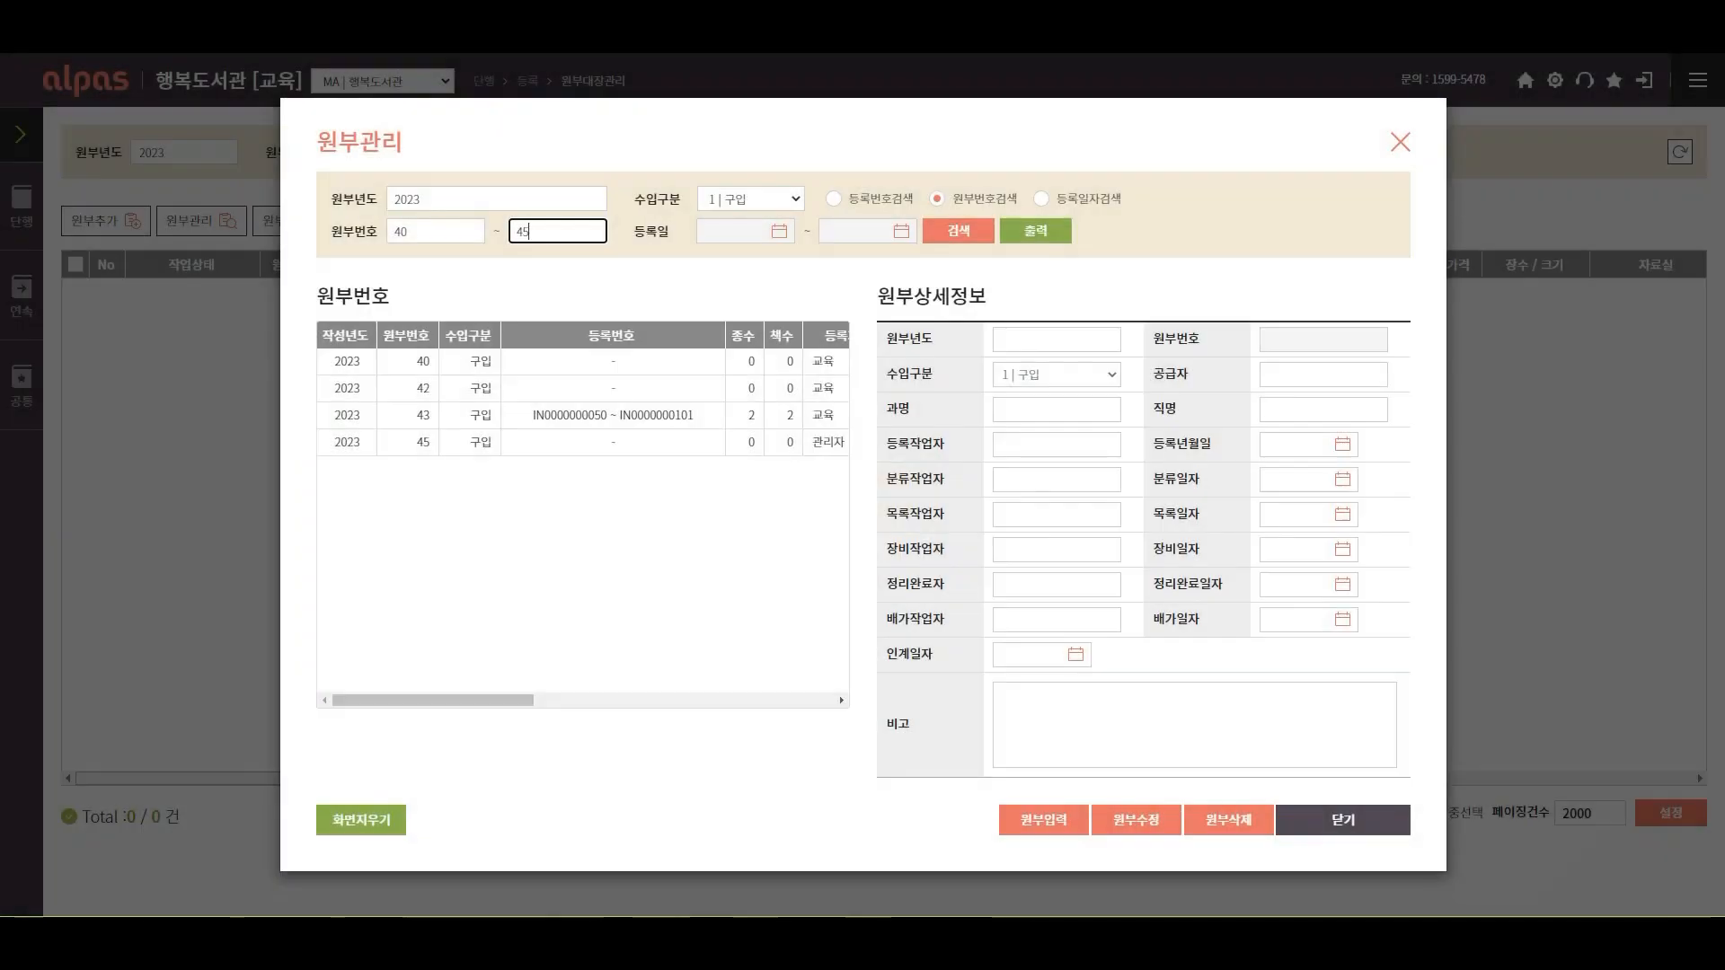
# Switch to registration date search (등록일자검색) and search for ledgers registered from 2023/05/01 to 2023/05/12.
pyautogui.click(1041, 198)
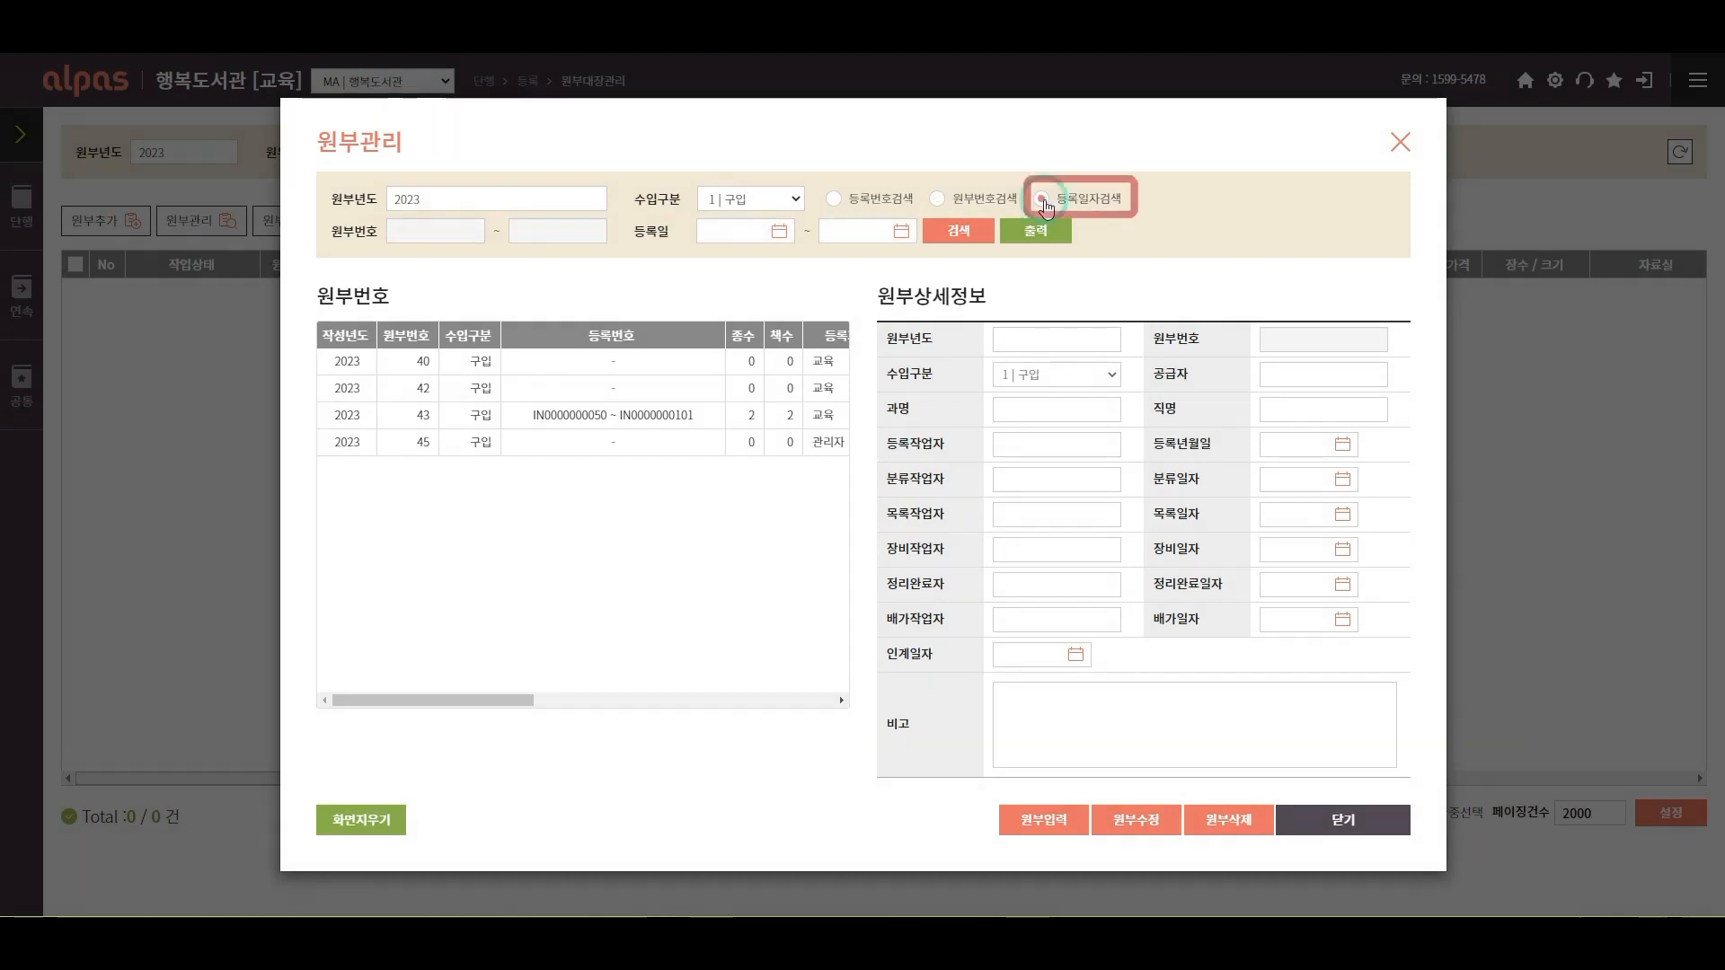
pyautogui.click(781, 233)
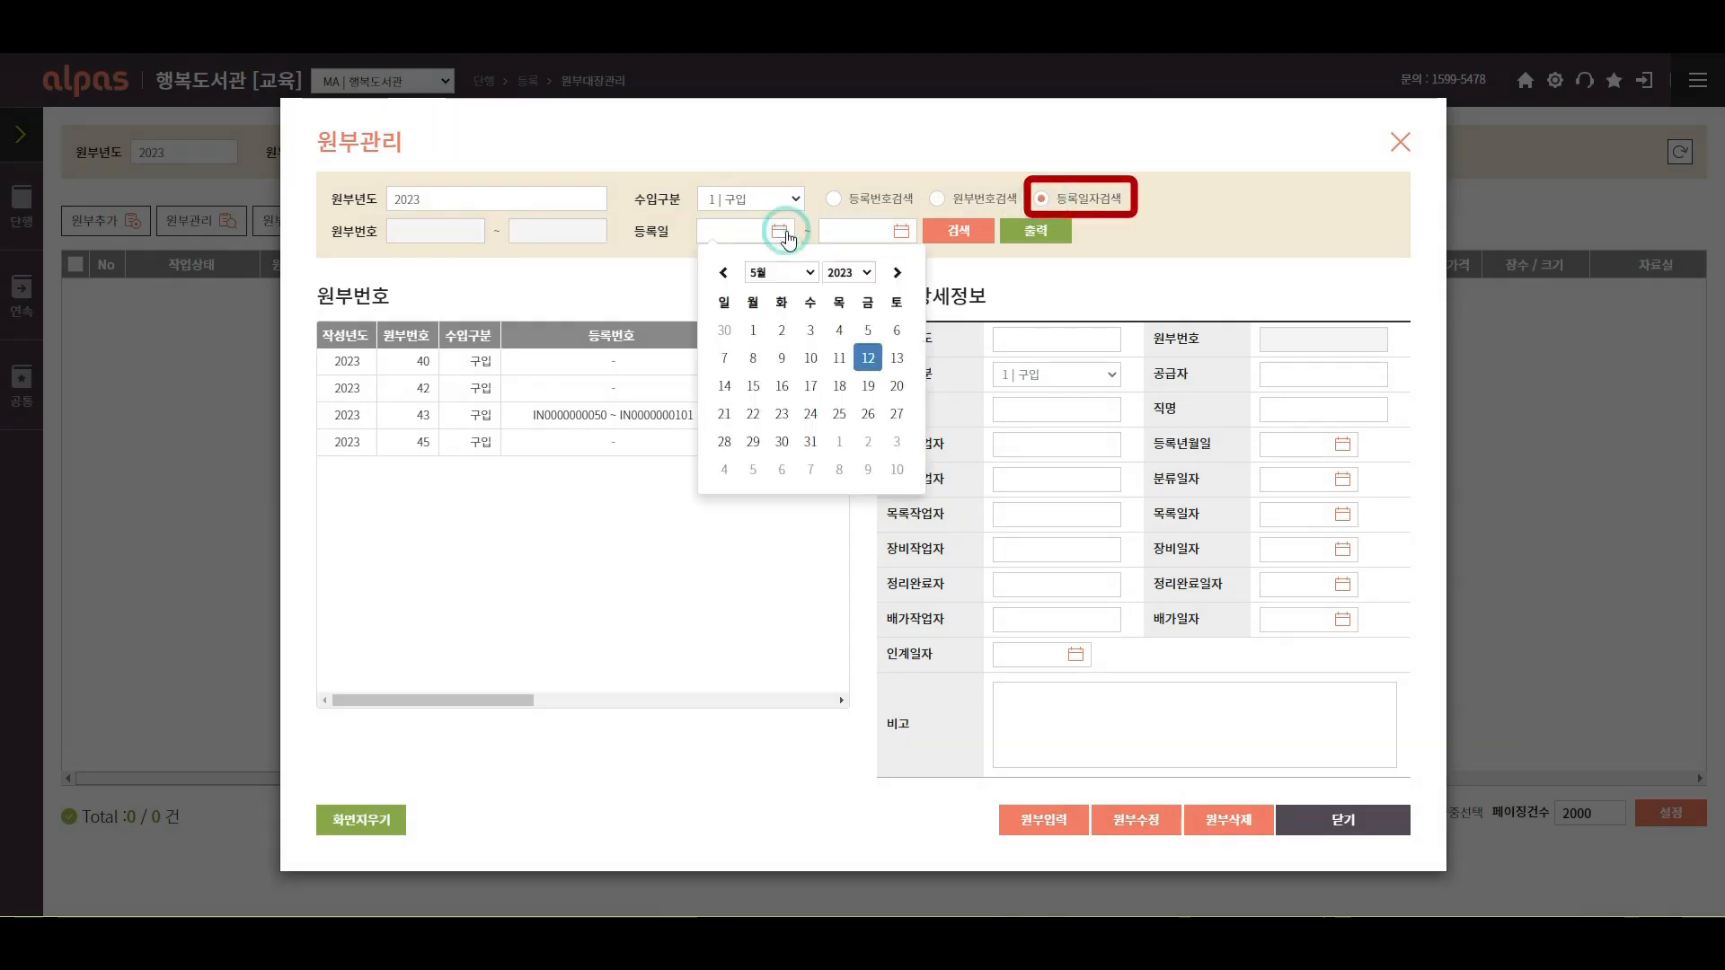
pyautogui.click(755, 332)
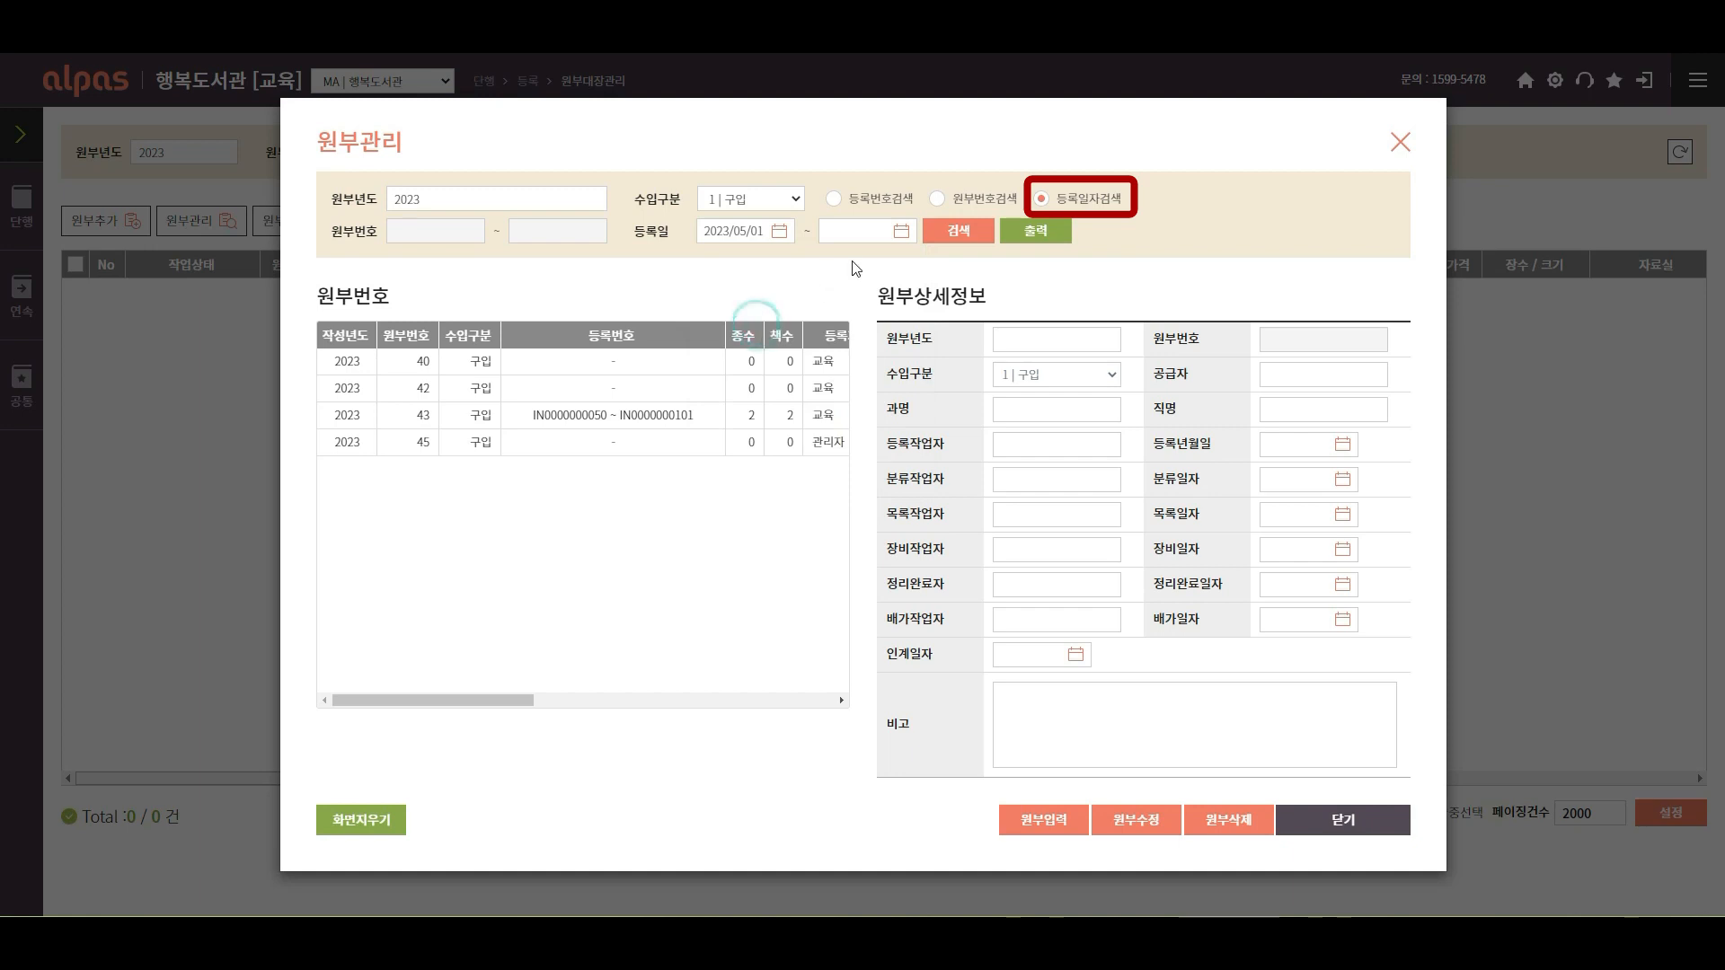
pyautogui.click(900, 231)
pyautogui.click(992, 361)
pyautogui.click(959, 239)
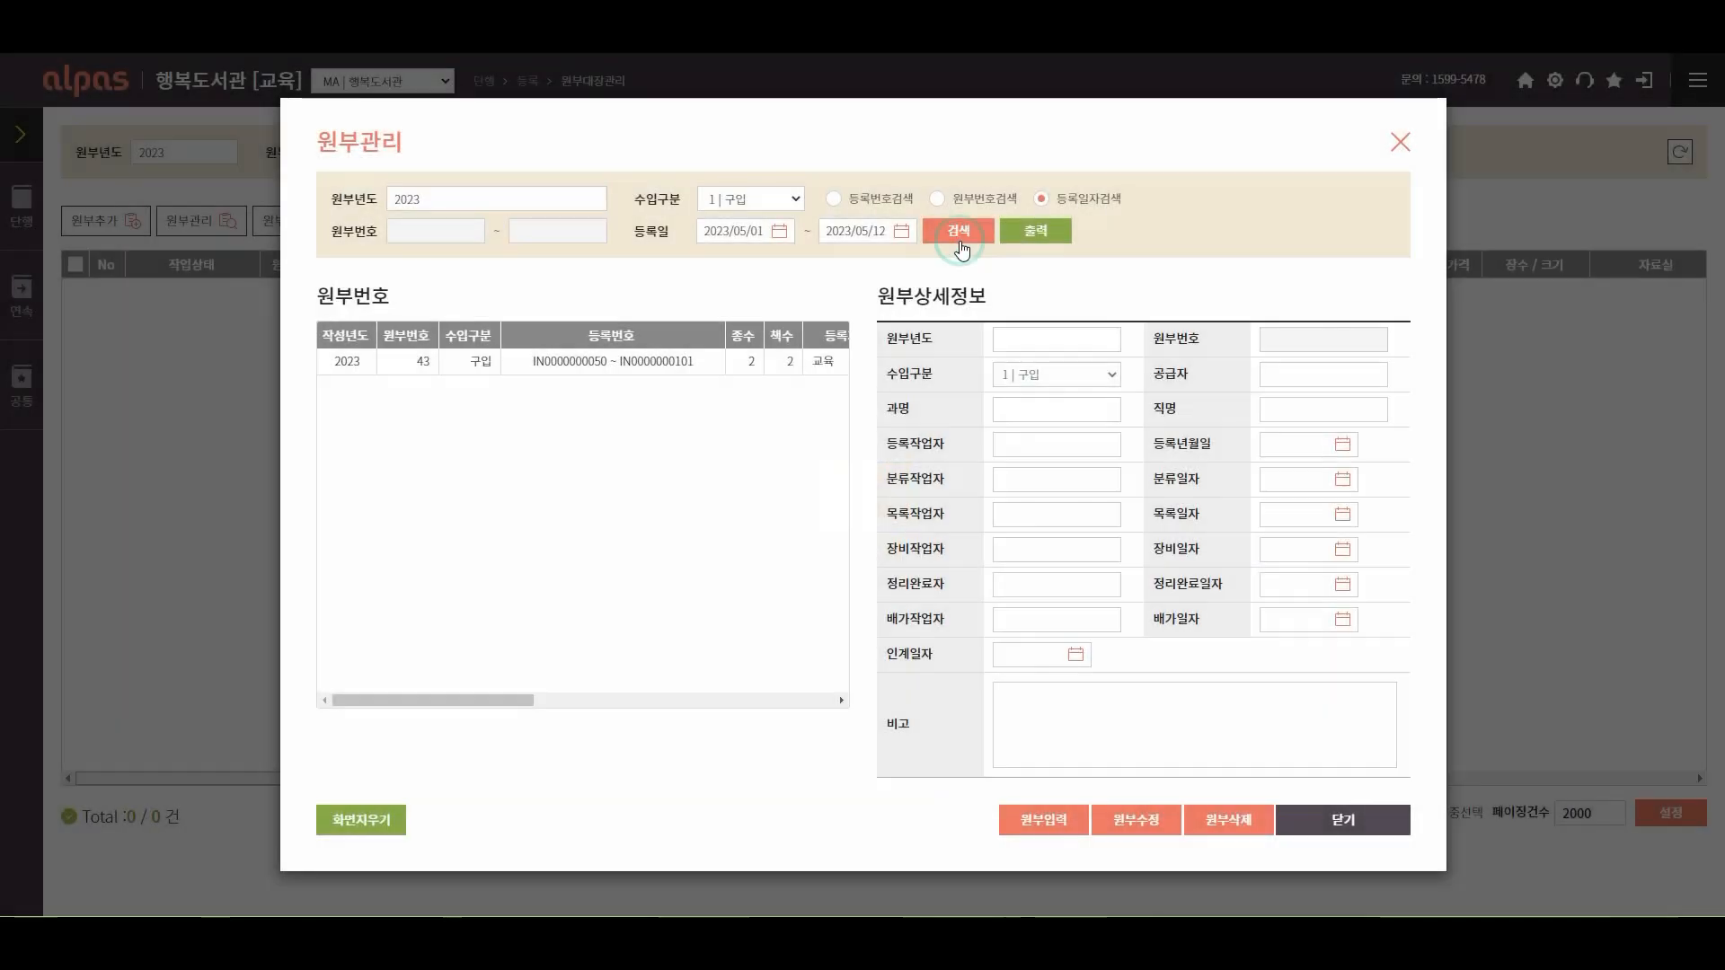
# Open last number management (마지막번호) from a new ledger entry and search the (공통)등록원부번호 number type.
pyautogui.click(1042, 822)
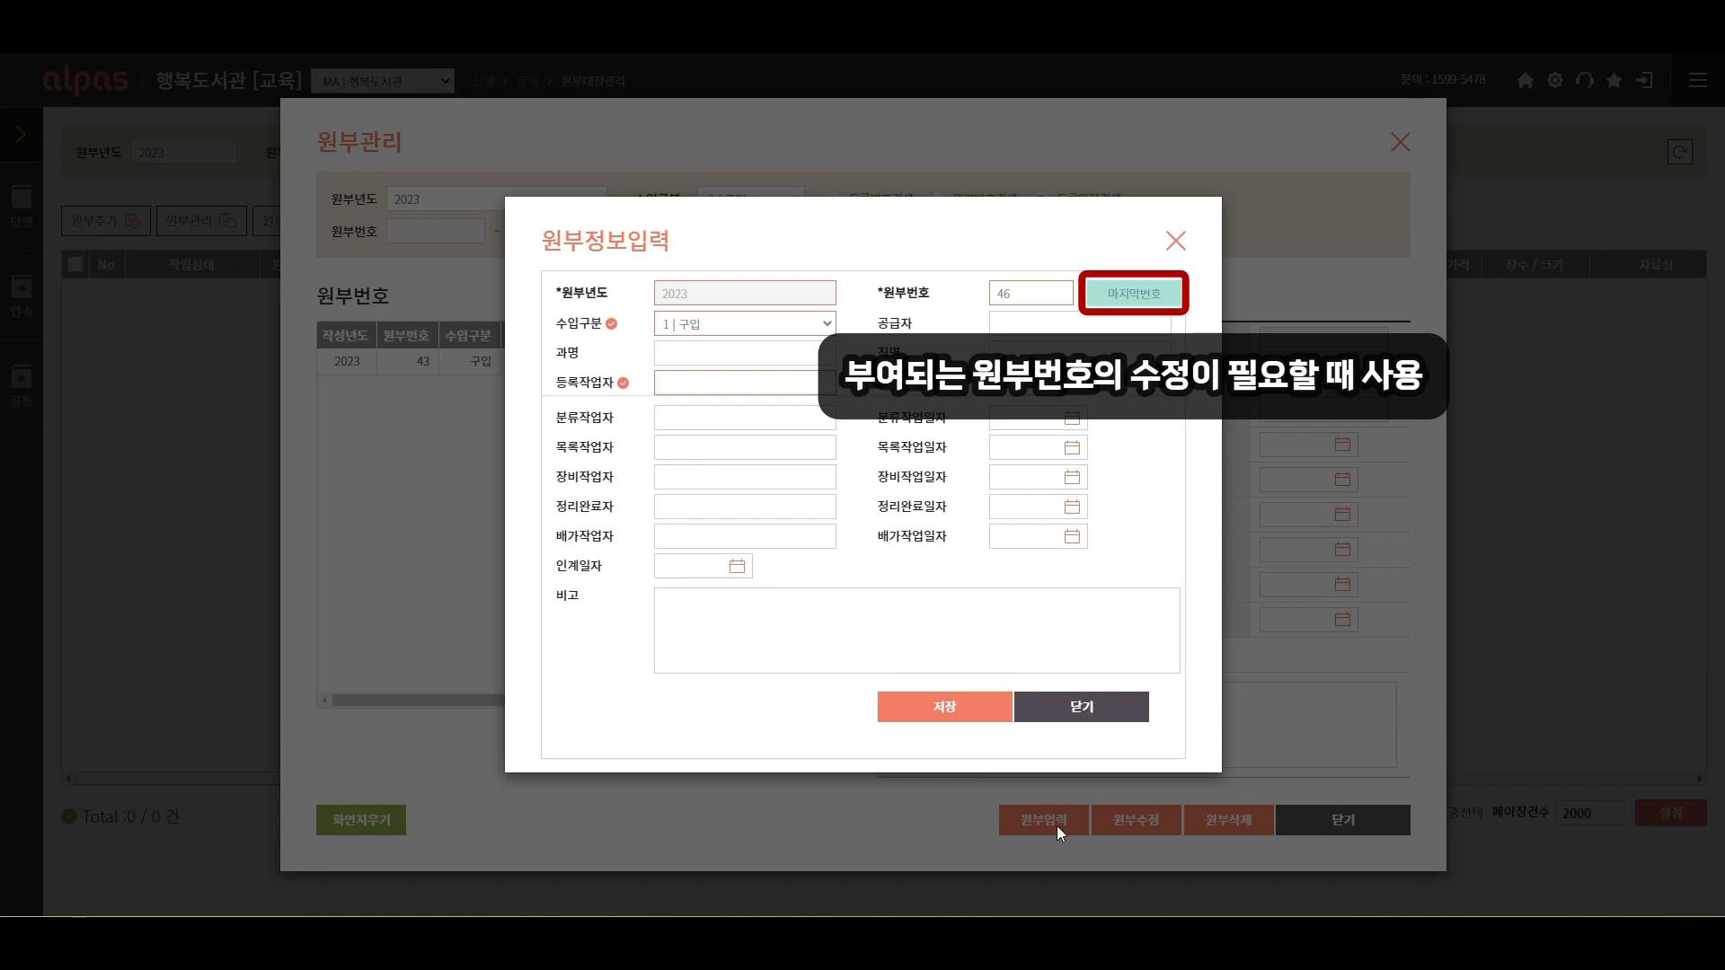
pyautogui.click(1133, 304)
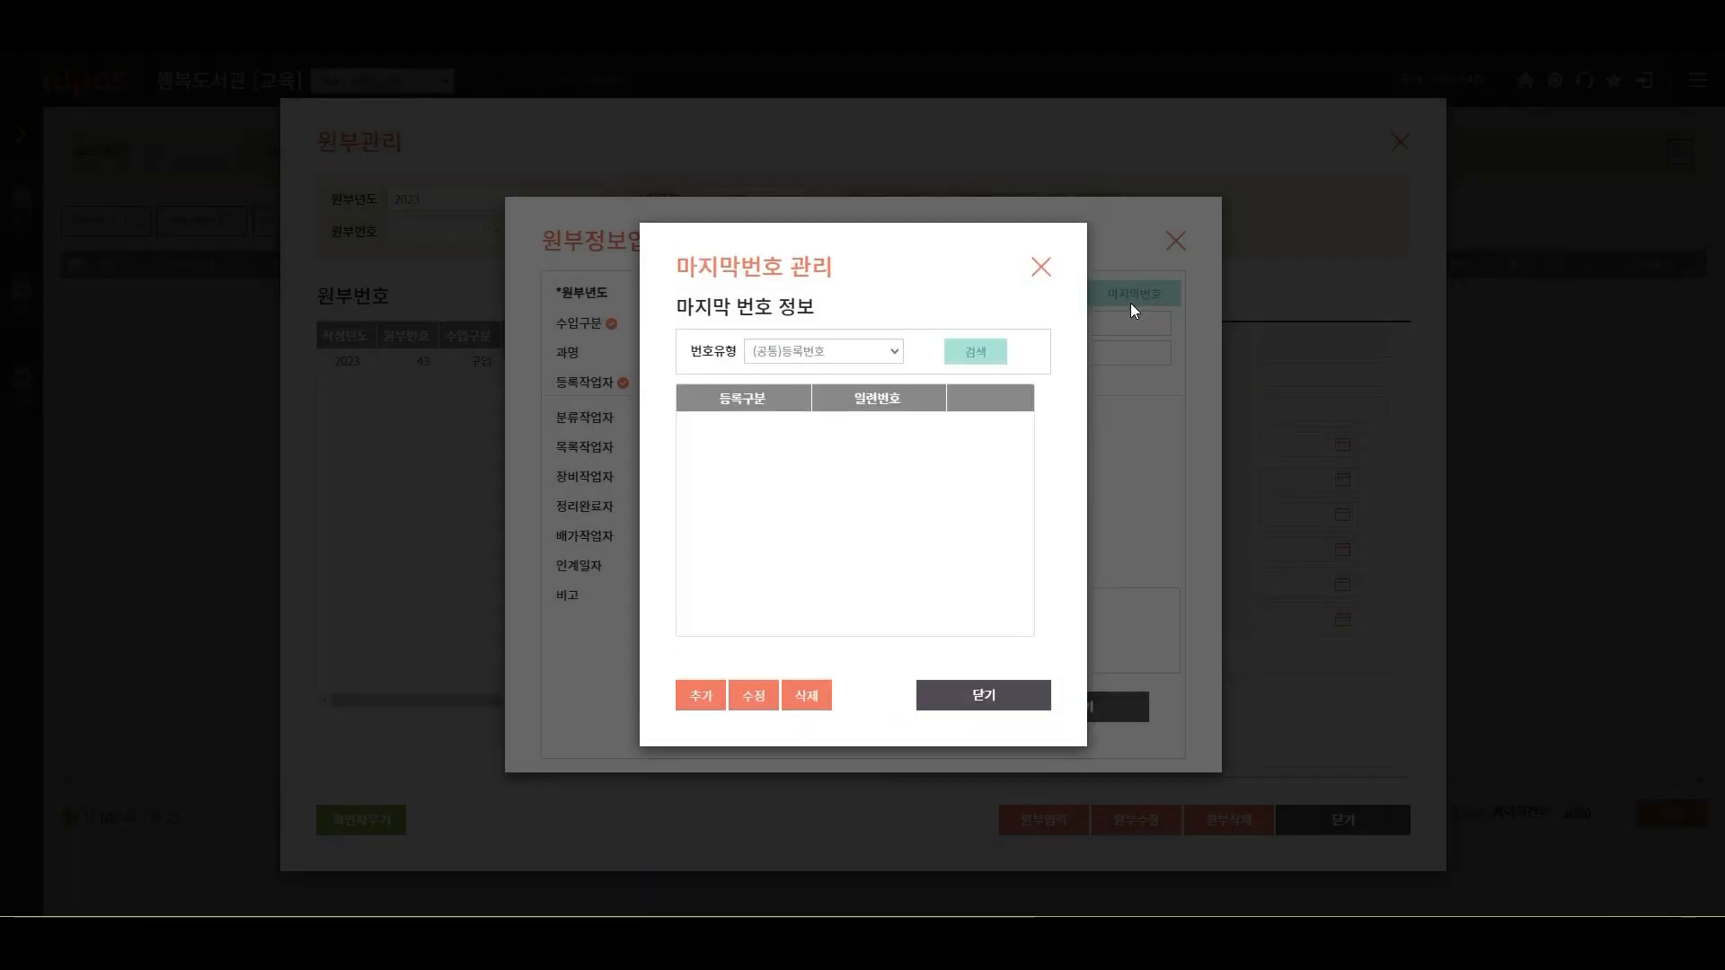
pyautogui.click(894, 352)
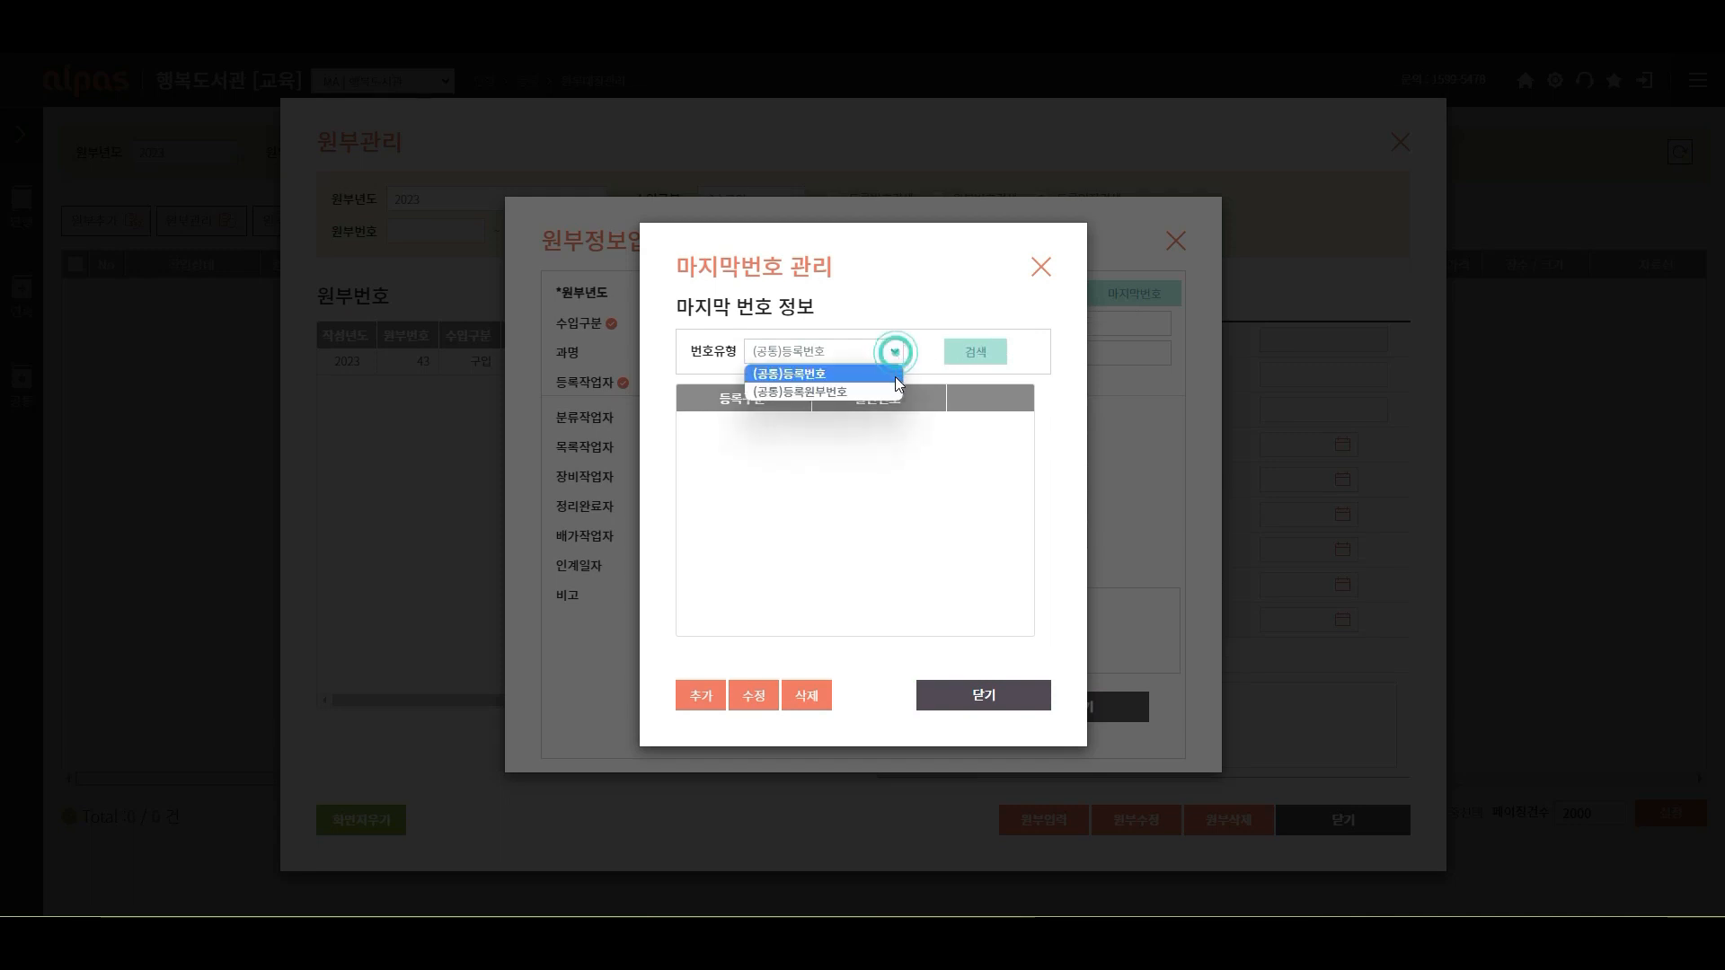
pyautogui.click(894, 391)
pyautogui.click(973, 355)
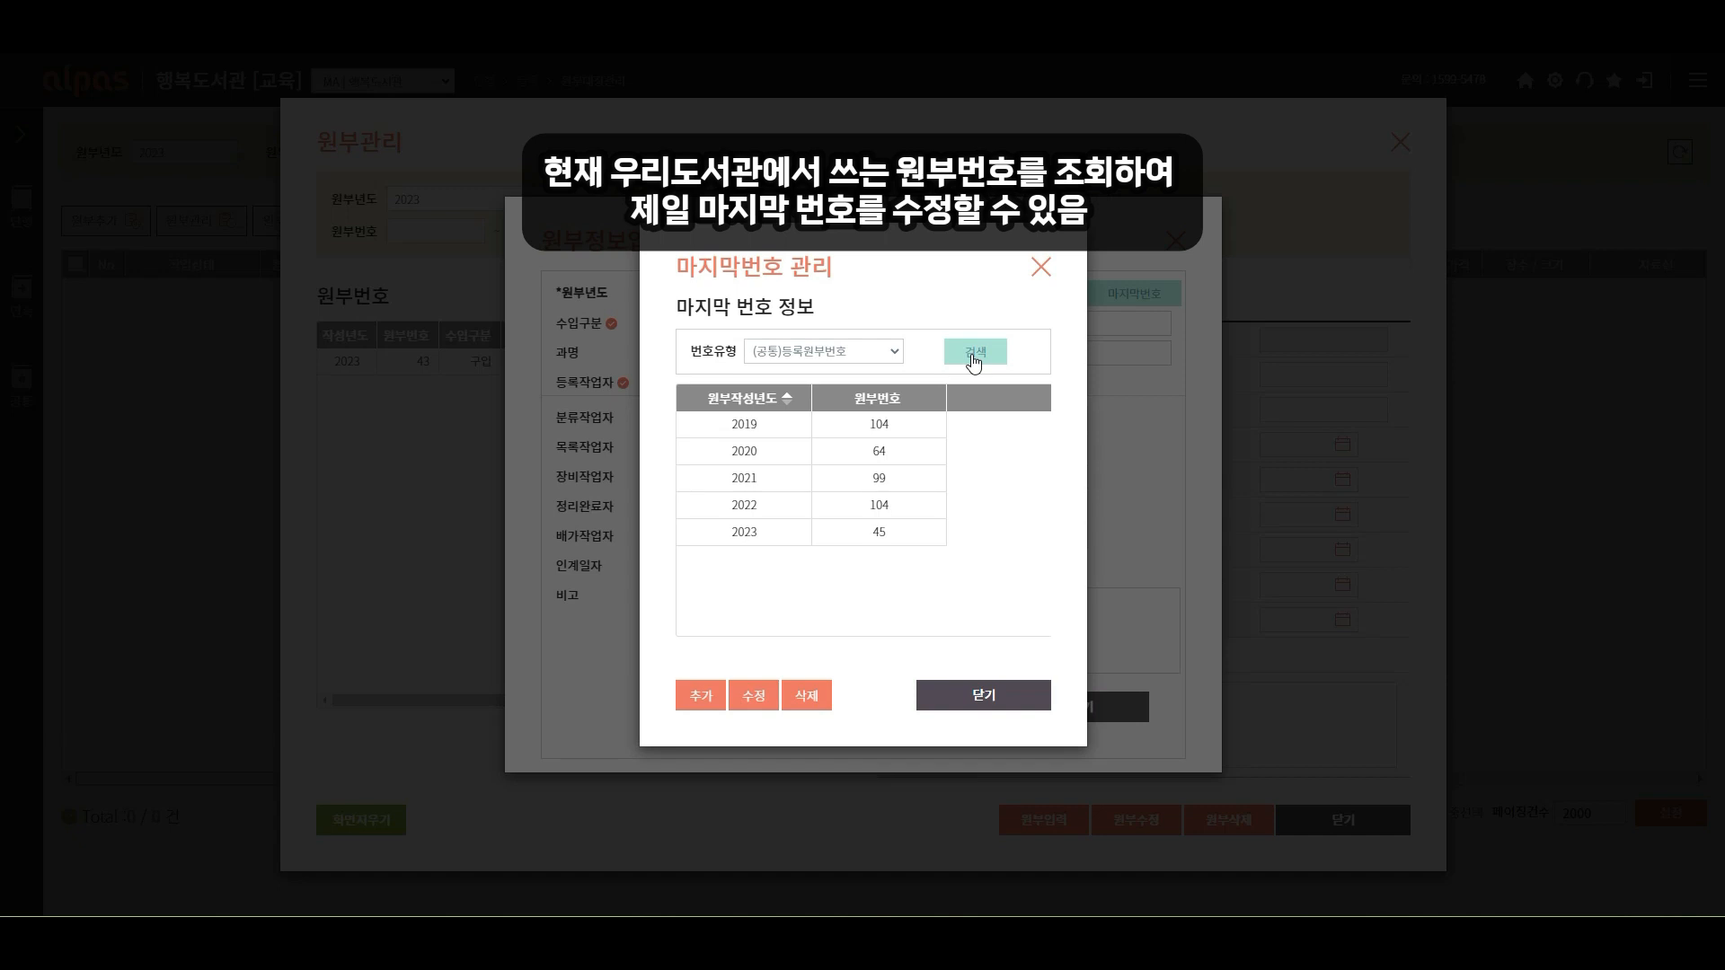
# Set the last ledger number (원부번호) for 2023 to 43 and return to ledger management (원부관리).
pyautogui.click(877, 533)
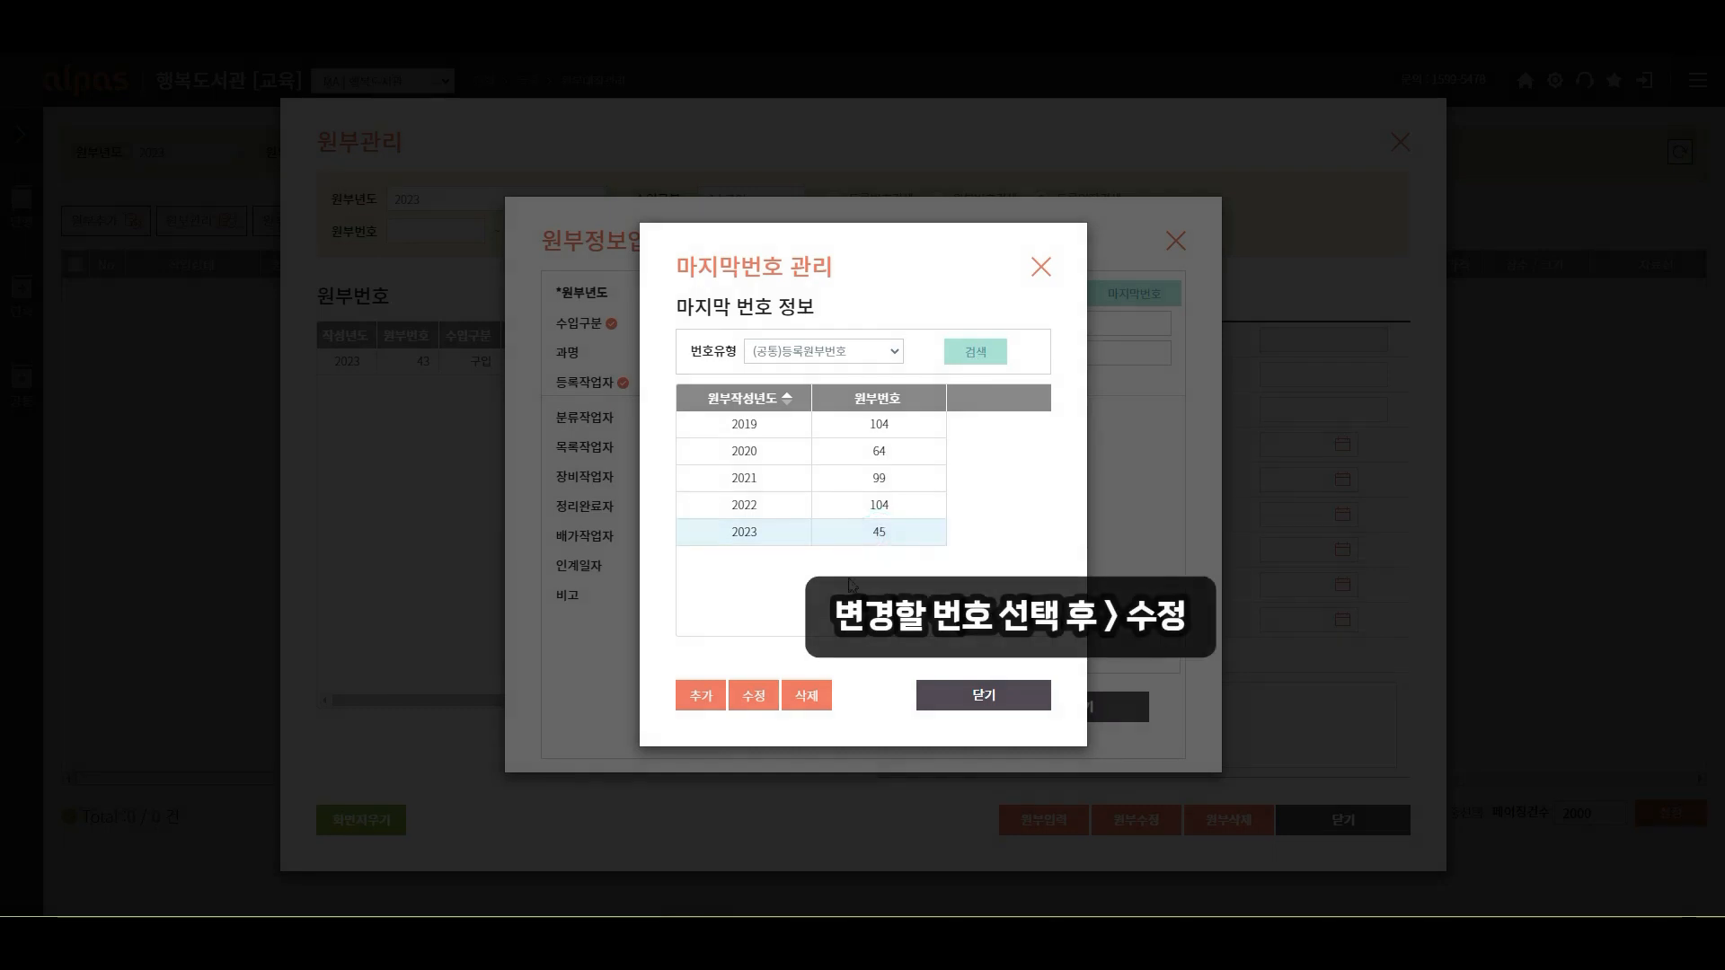
pyautogui.click(755, 710)
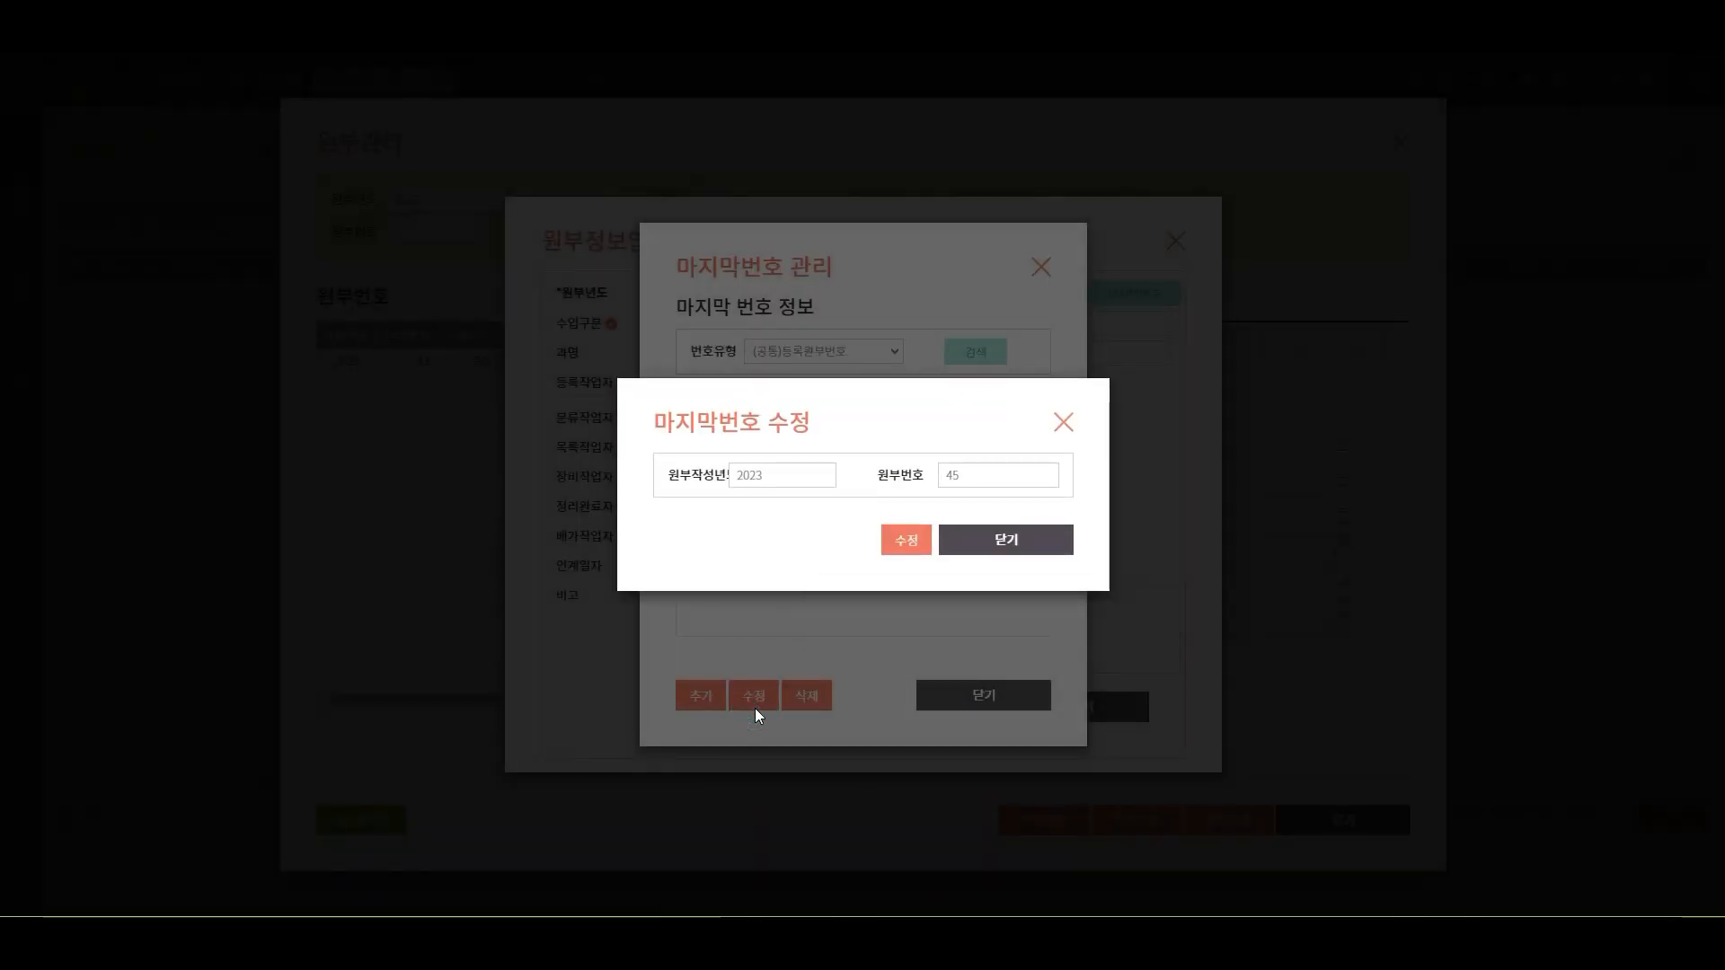
pyautogui.doubleClick(992, 475)
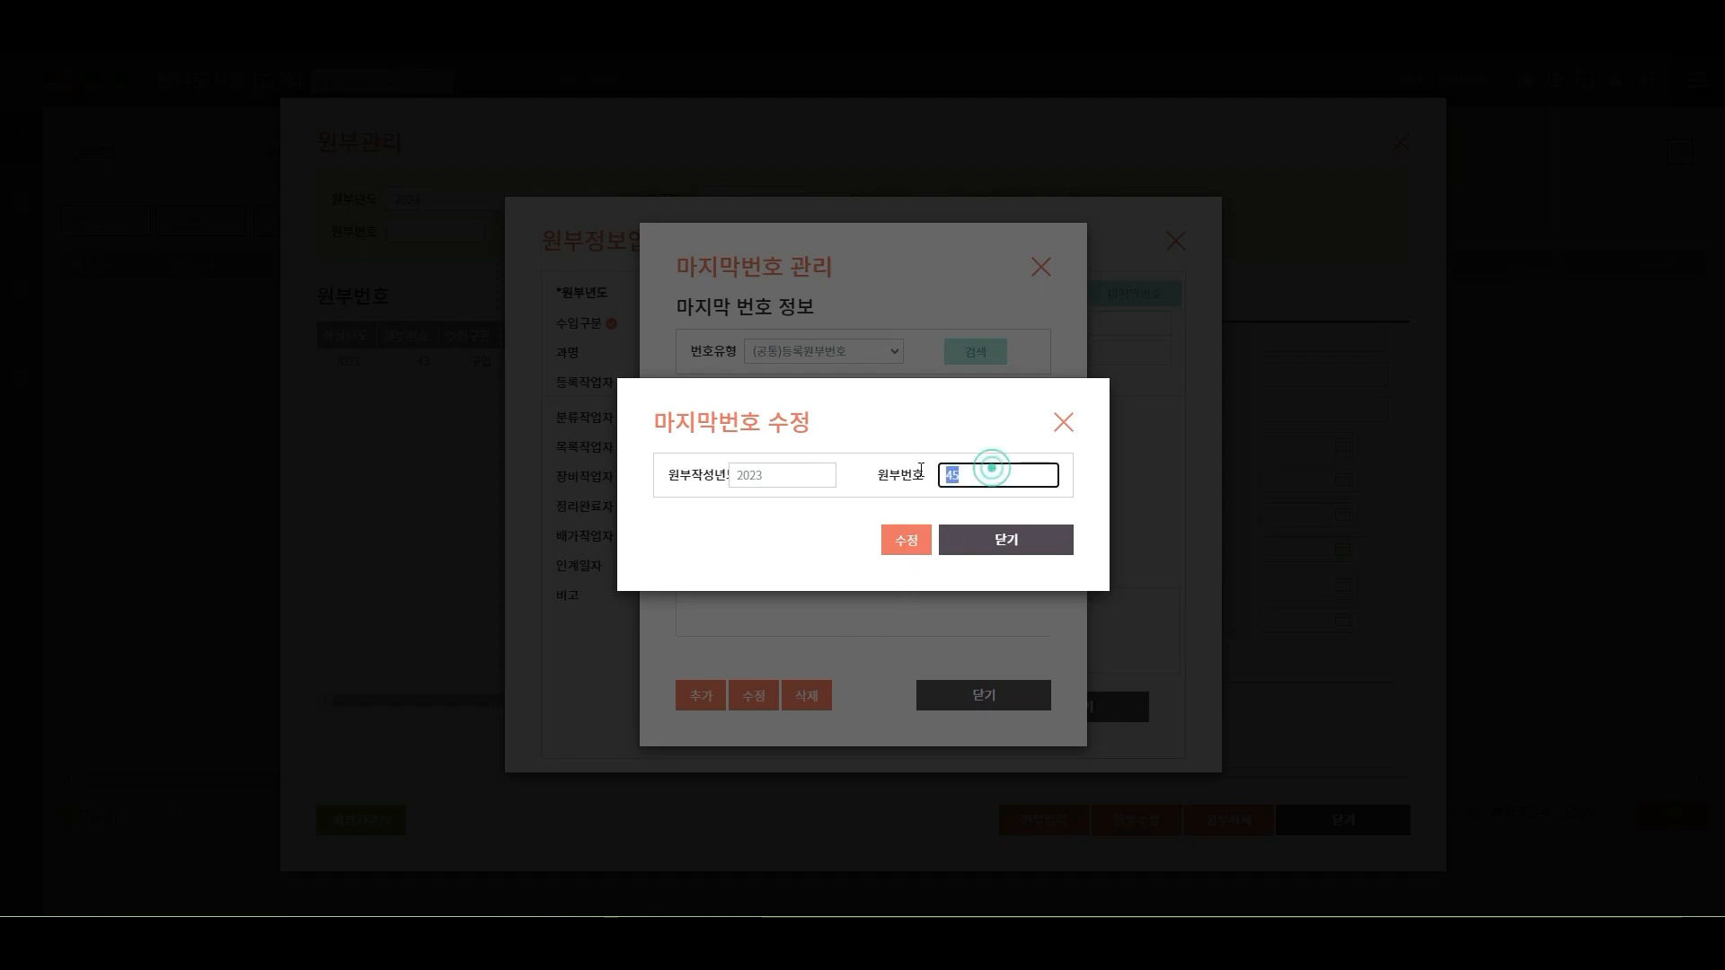
pyautogui.write('43')
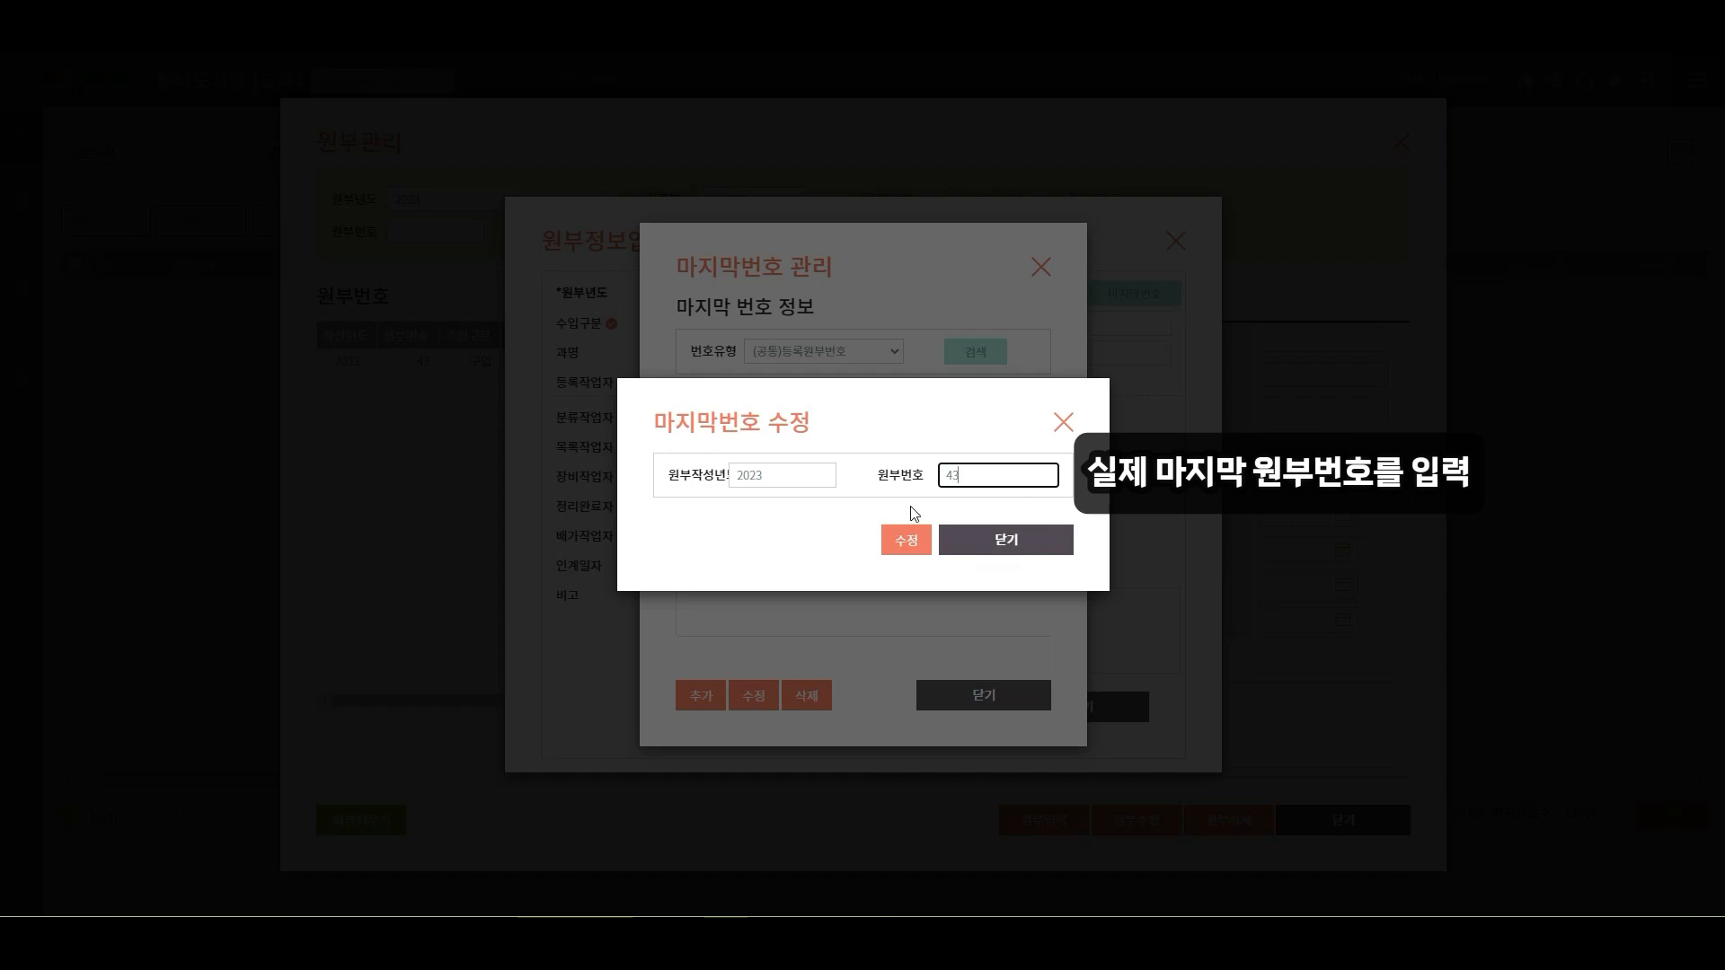
pyautogui.click(901, 550)
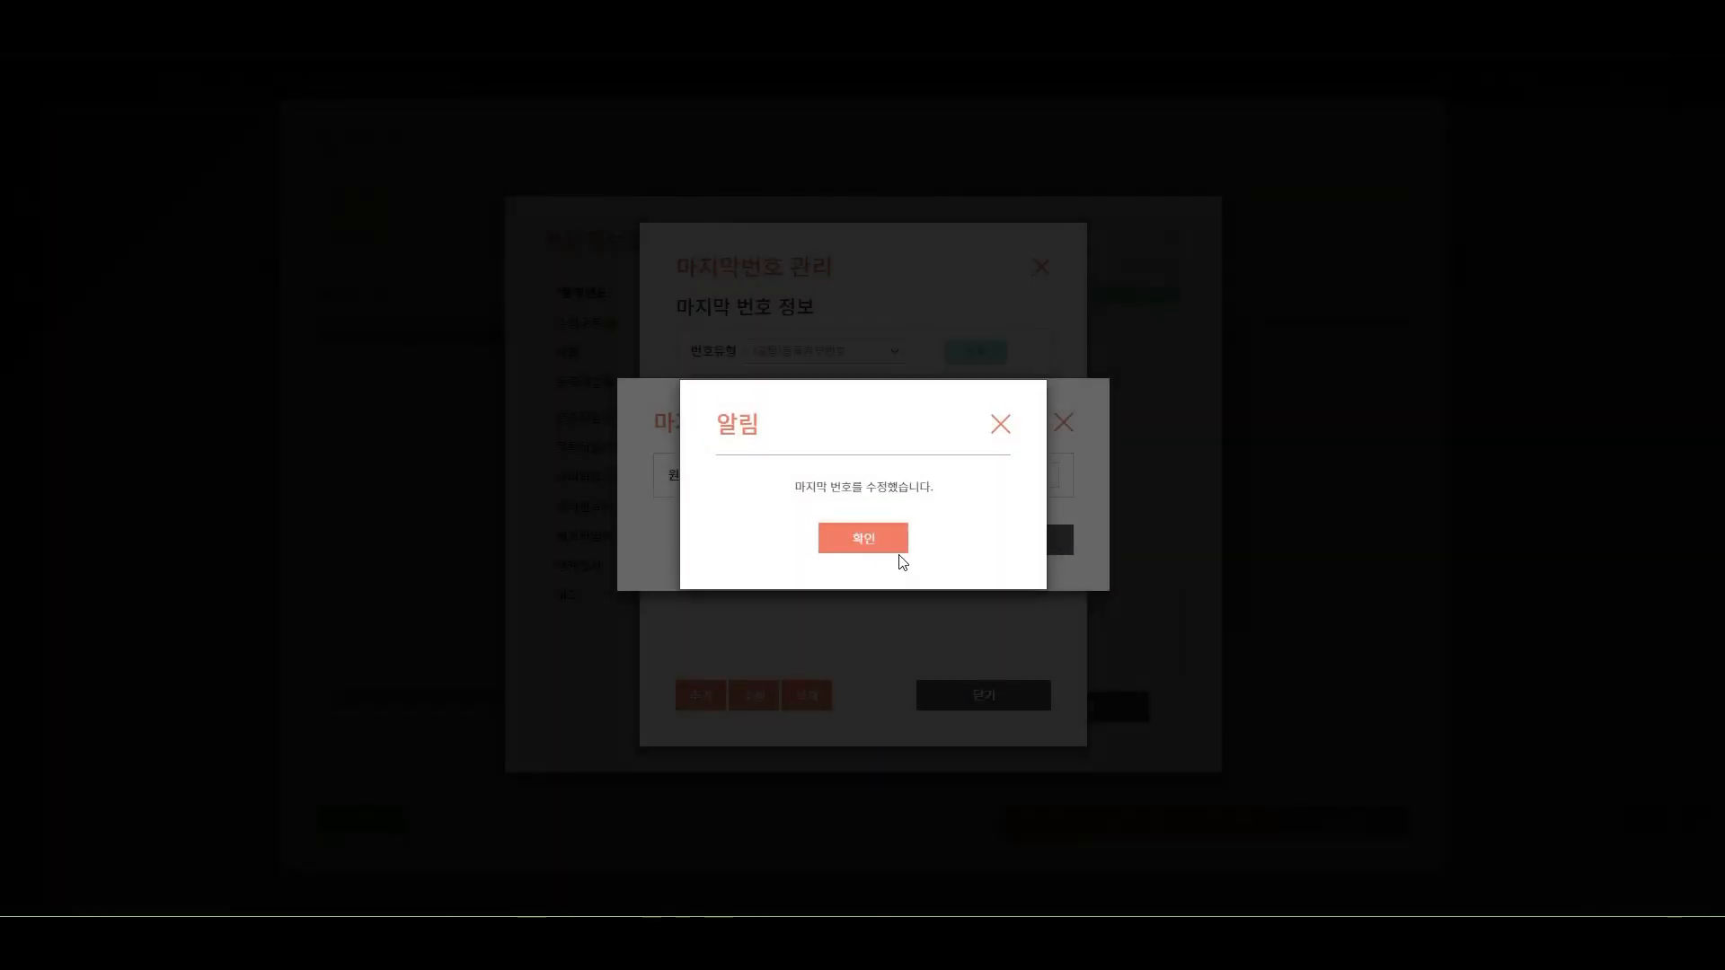
pyautogui.click(876, 557)
pyautogui.click(1004, 532)
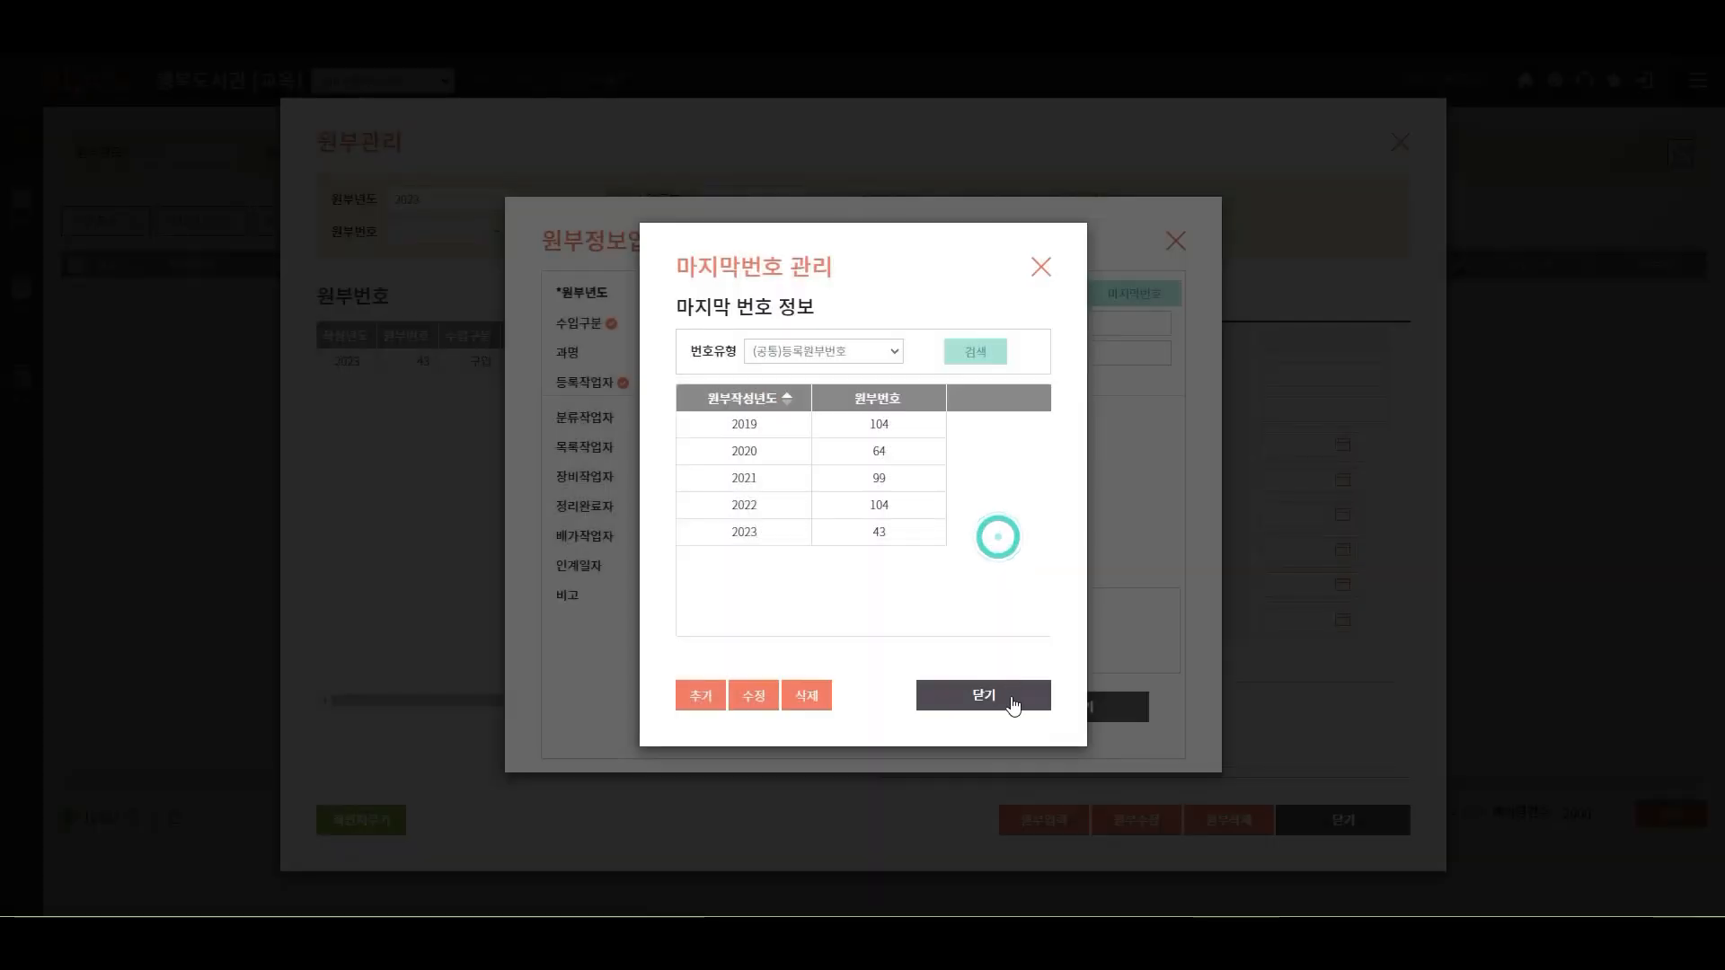
pyautogui.click(989, 696)
pyautogui.click(1036, 706)
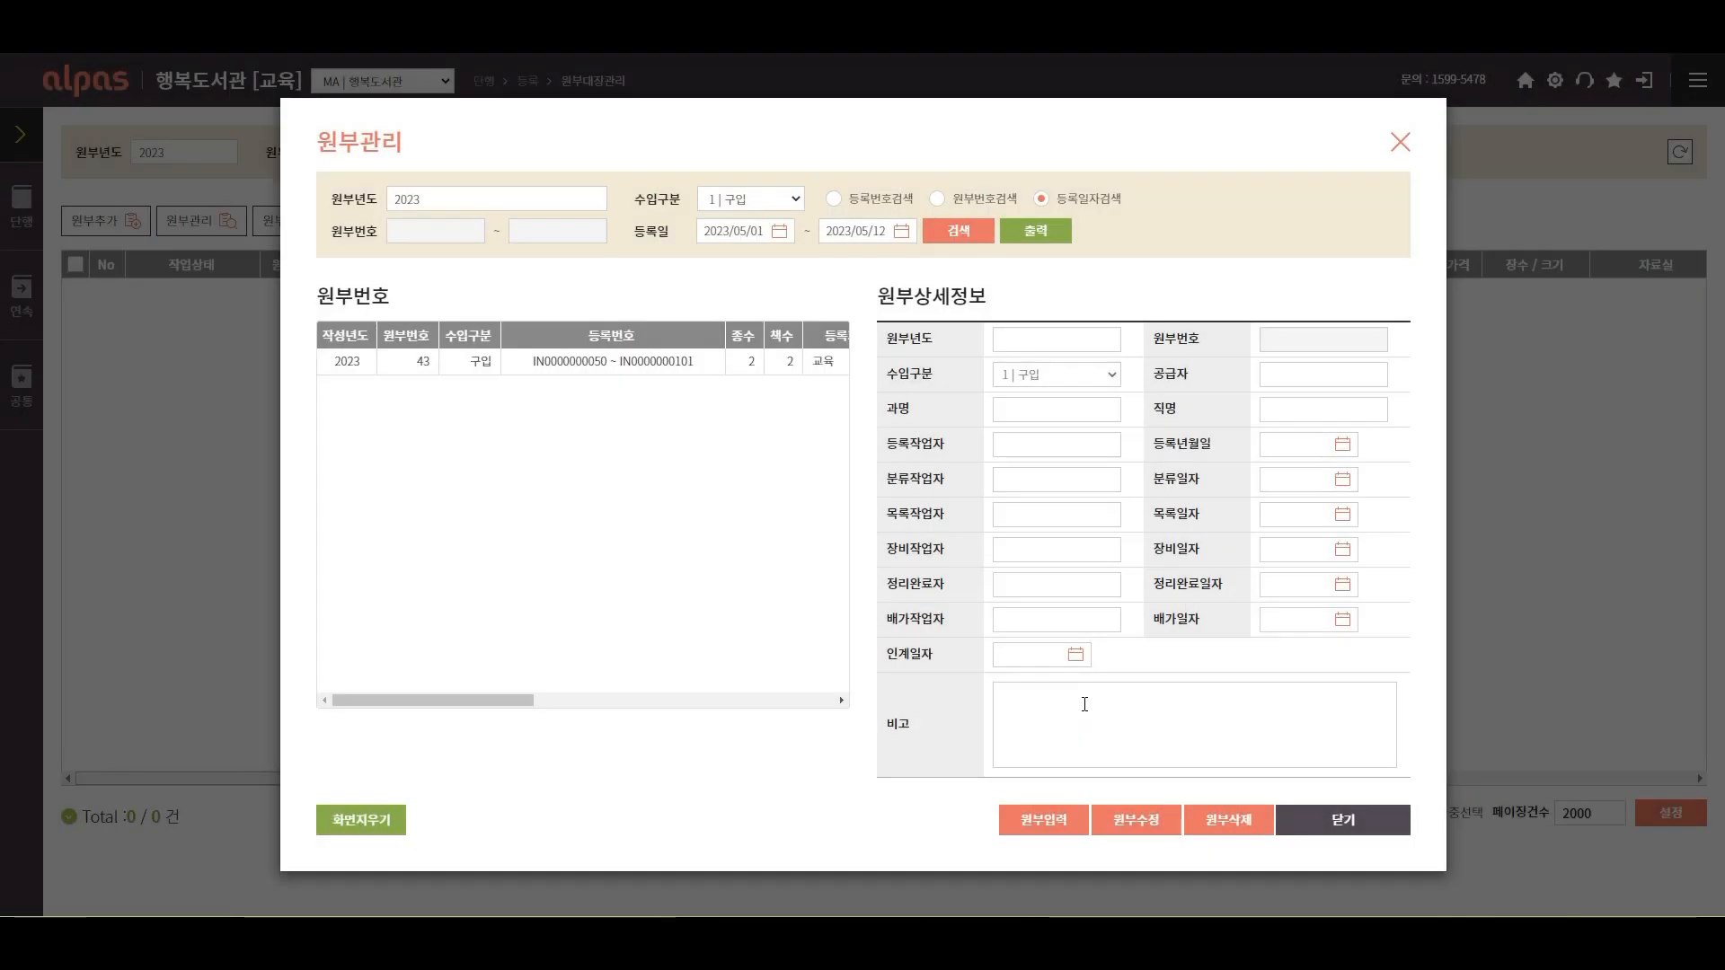
# Create a new 2023 purchase ledger with 관리자 as 등록작업자 and 2023/05/12 as 등록작업일자, and save it.
pyautogui.click(1047, 822)
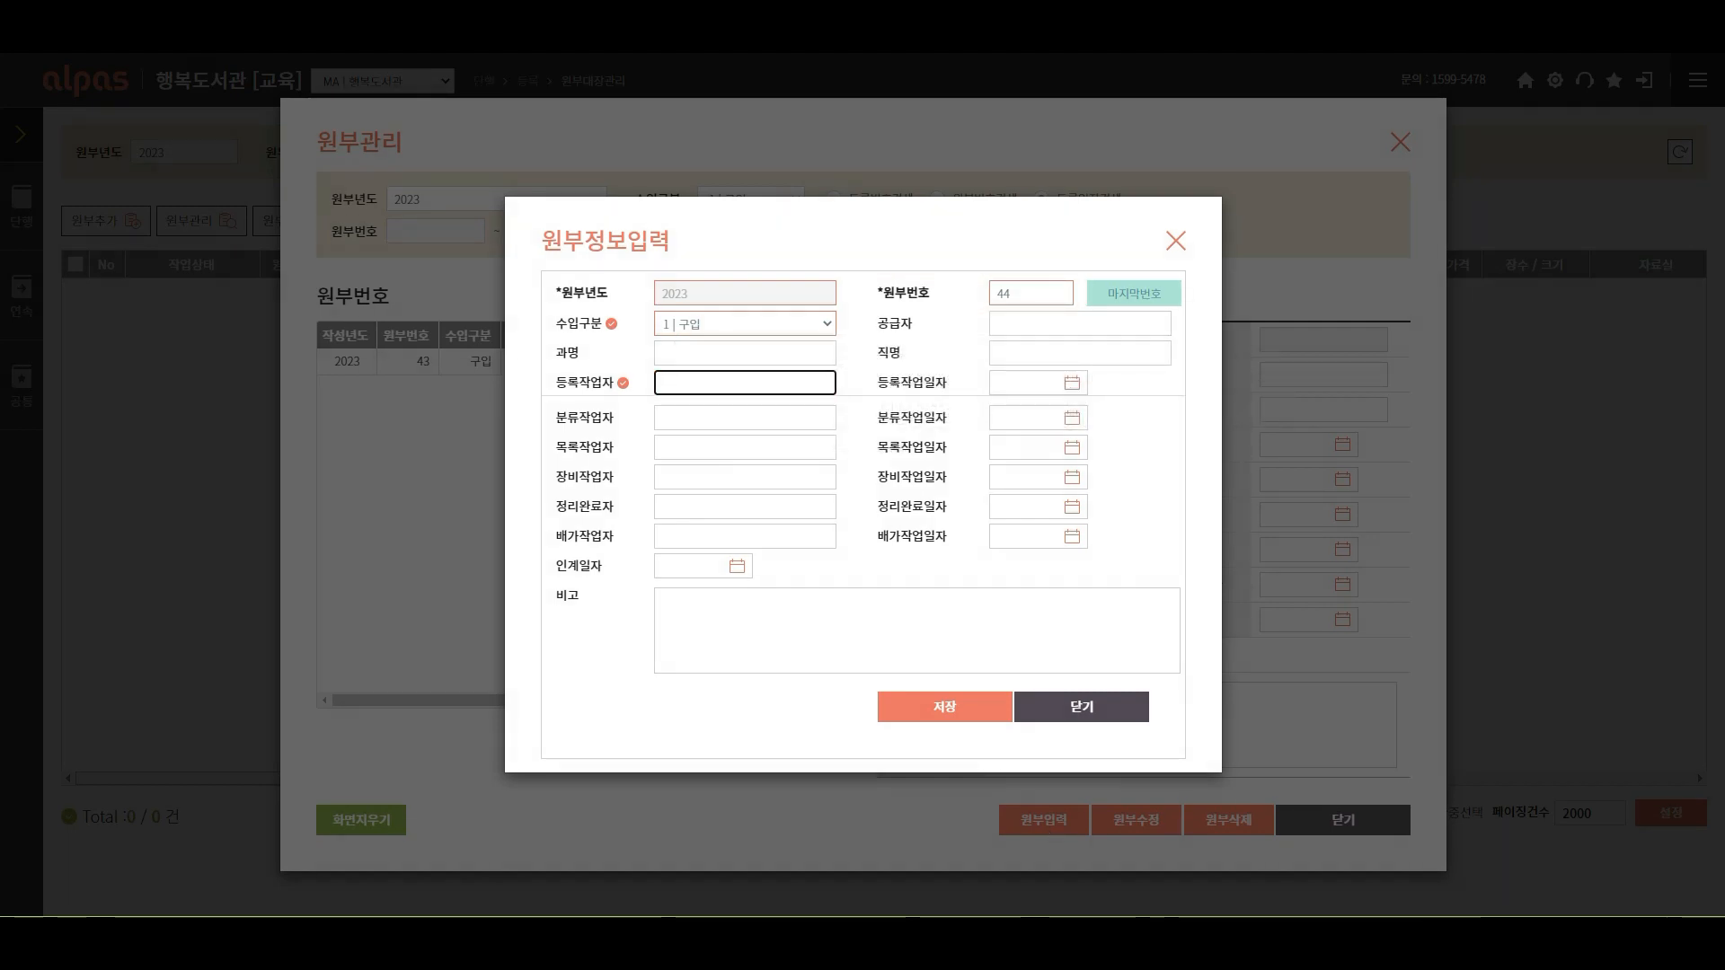
pyautogui.write('관리자')
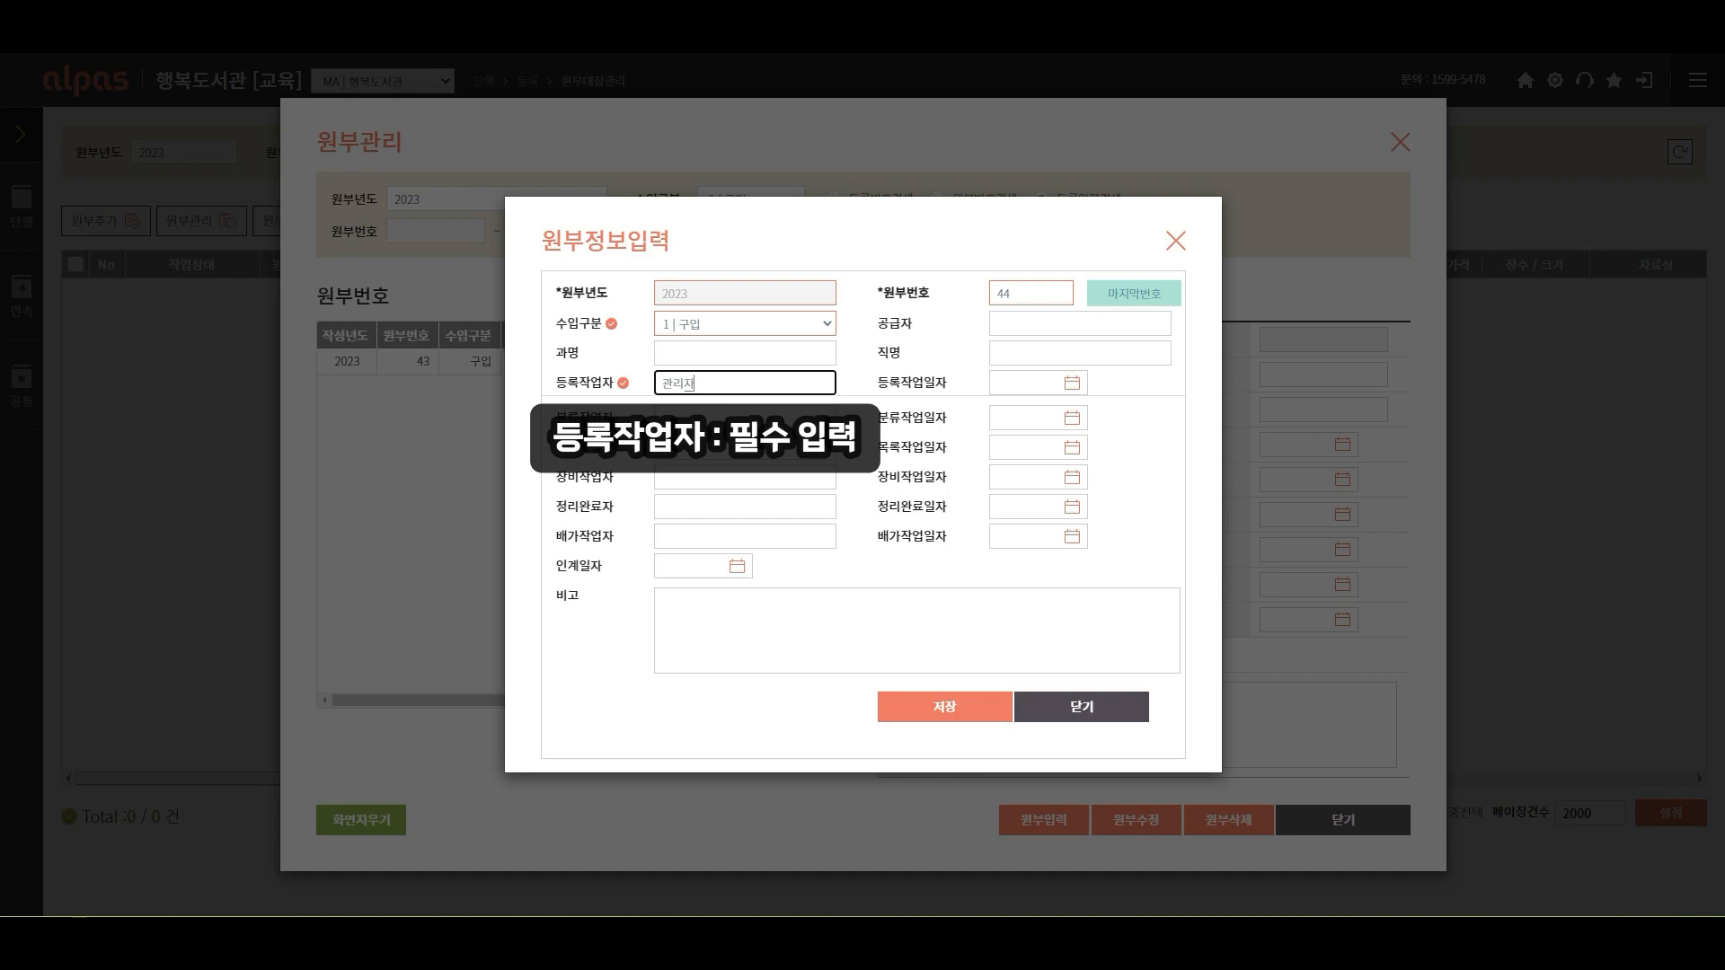
pyautogui.click(1073, 384)
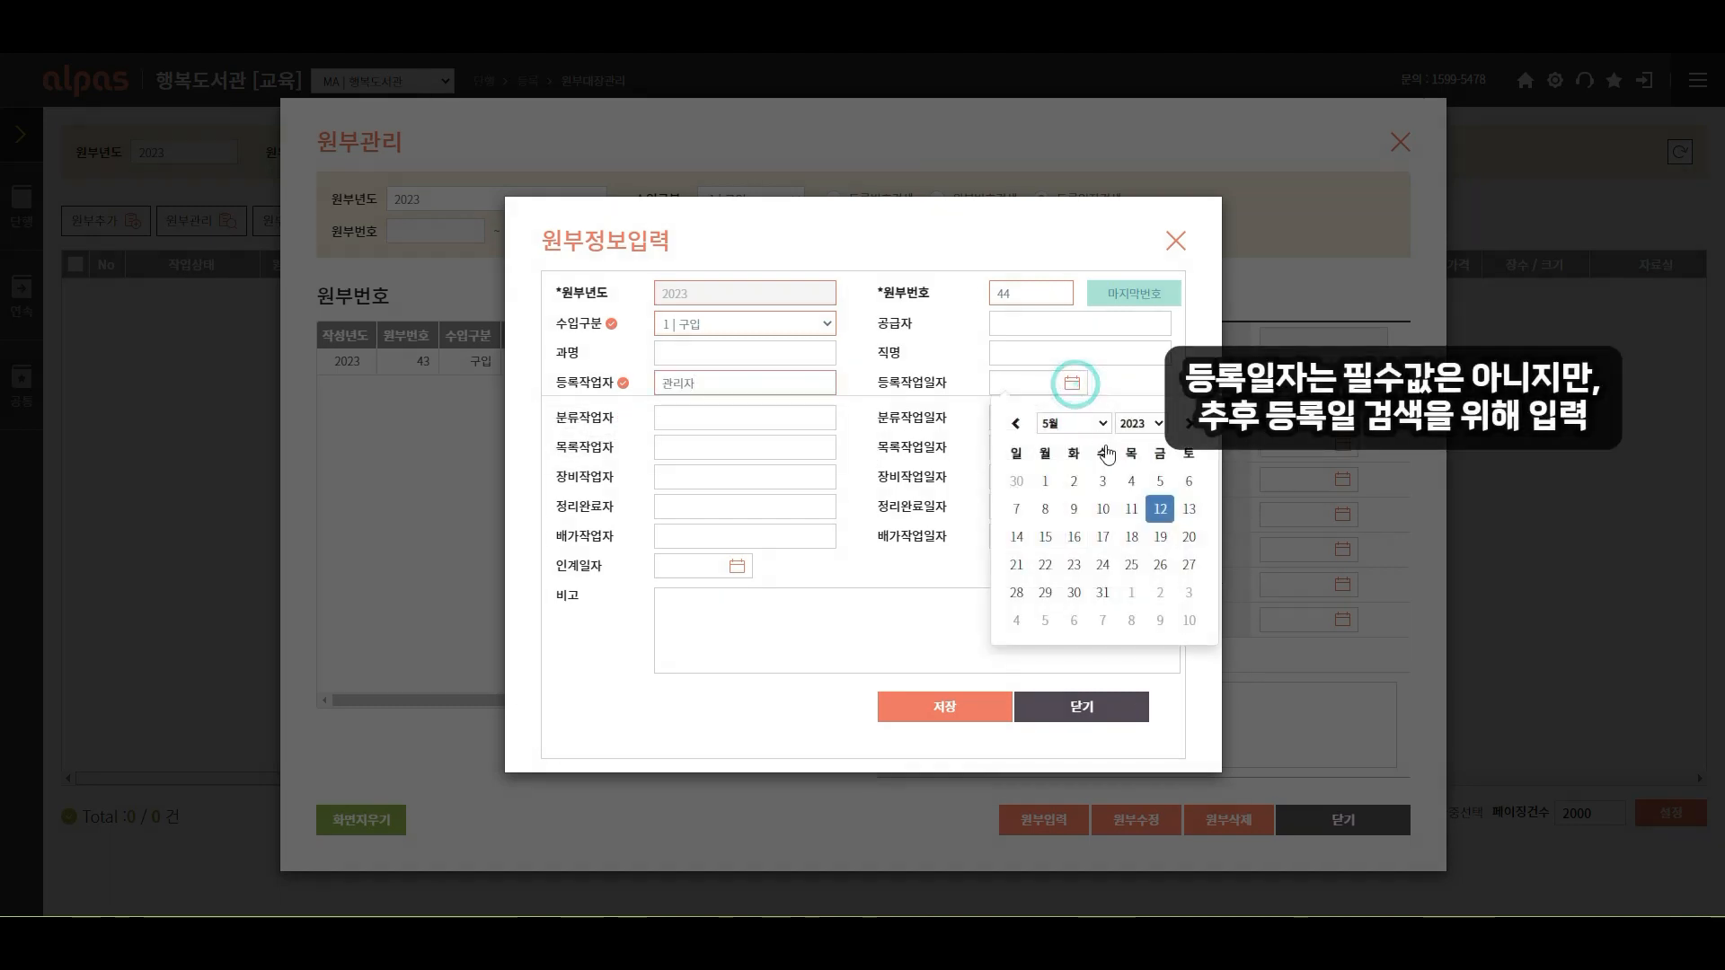
pyautogui.click(1160, 509)
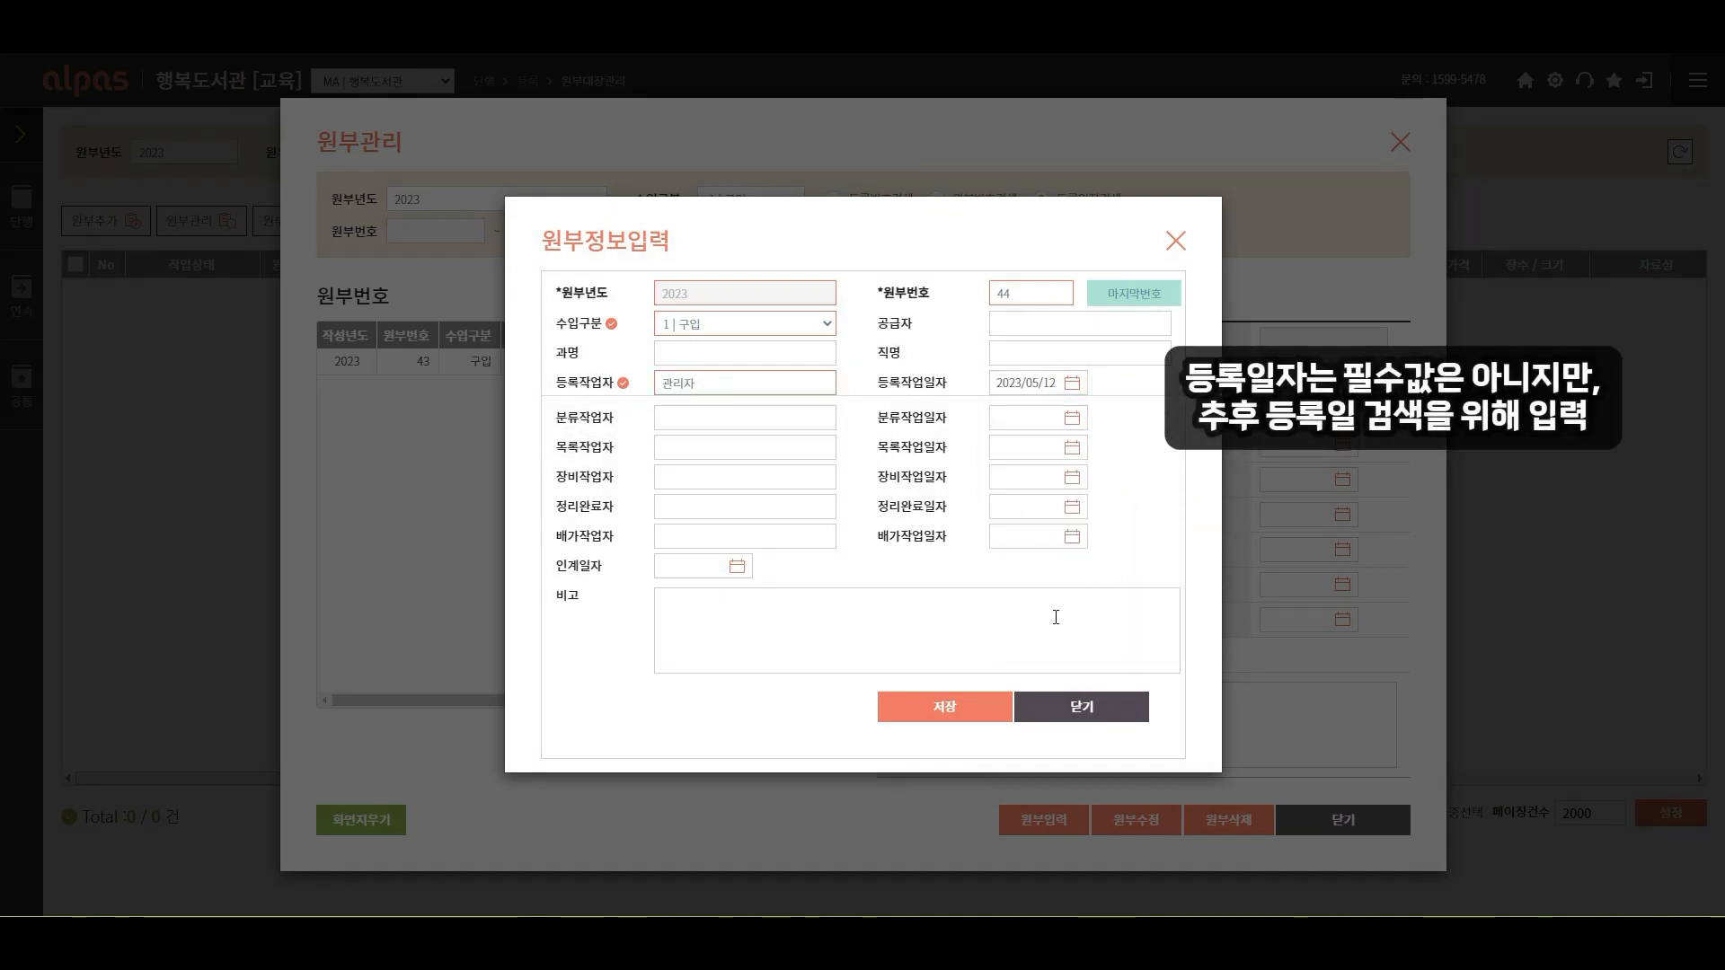
pyautogui.click(944, 709)
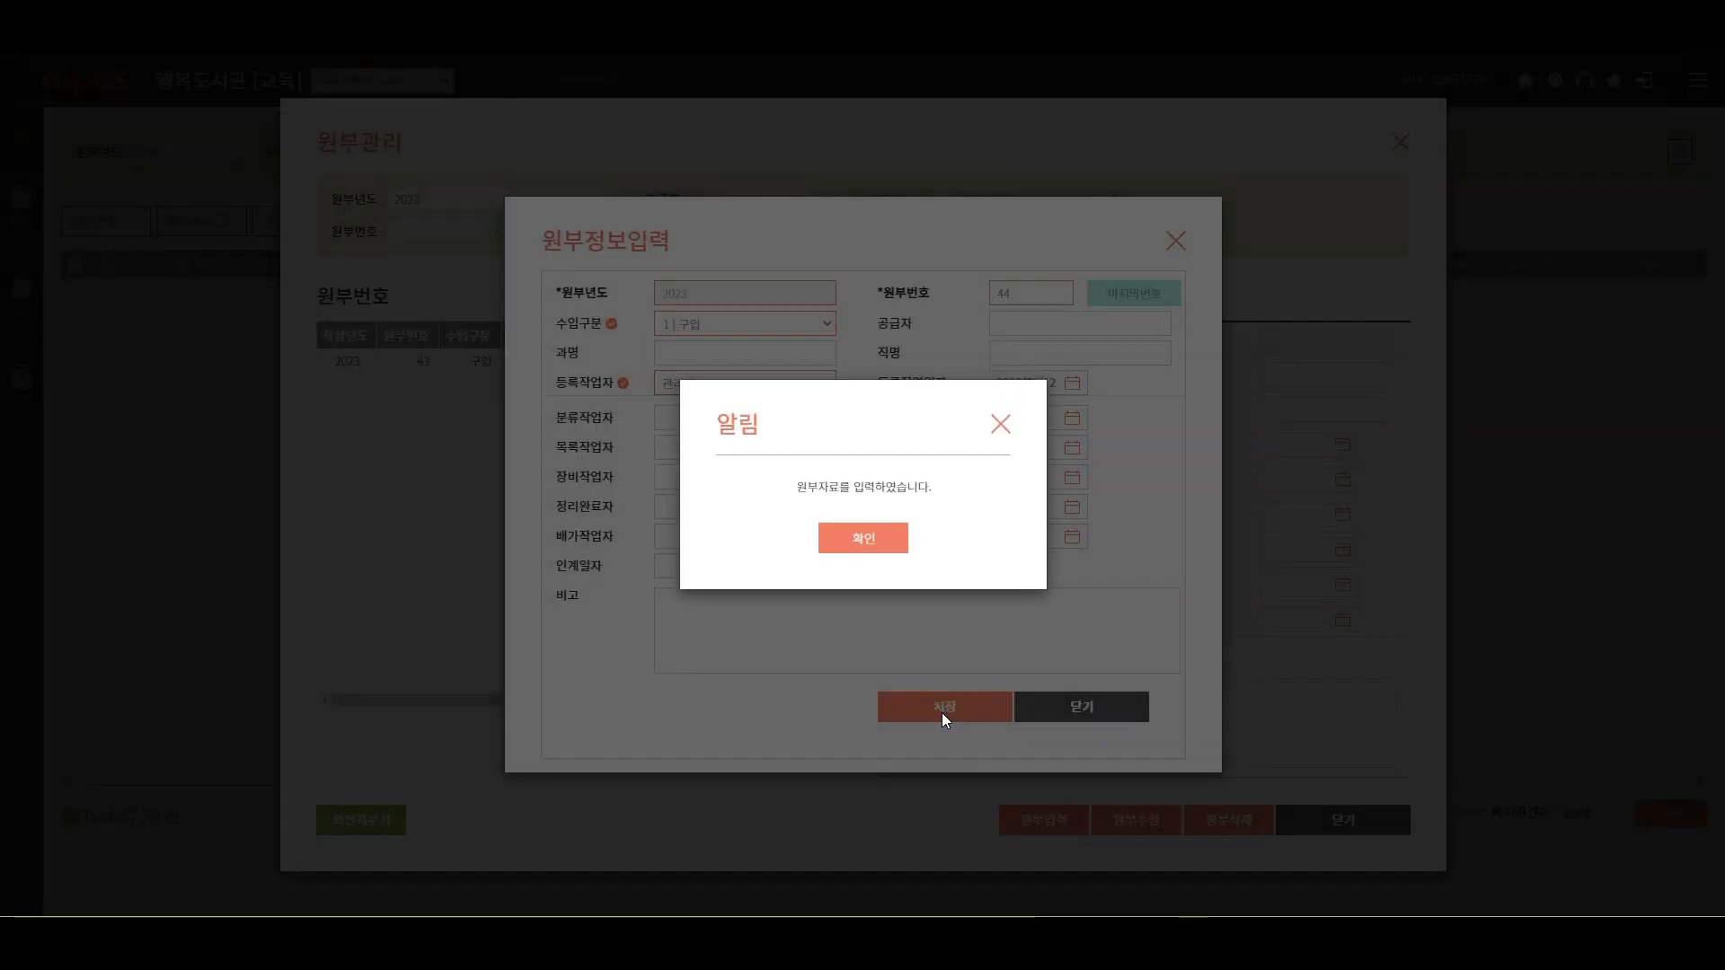
pyautogui.click(863, 538)
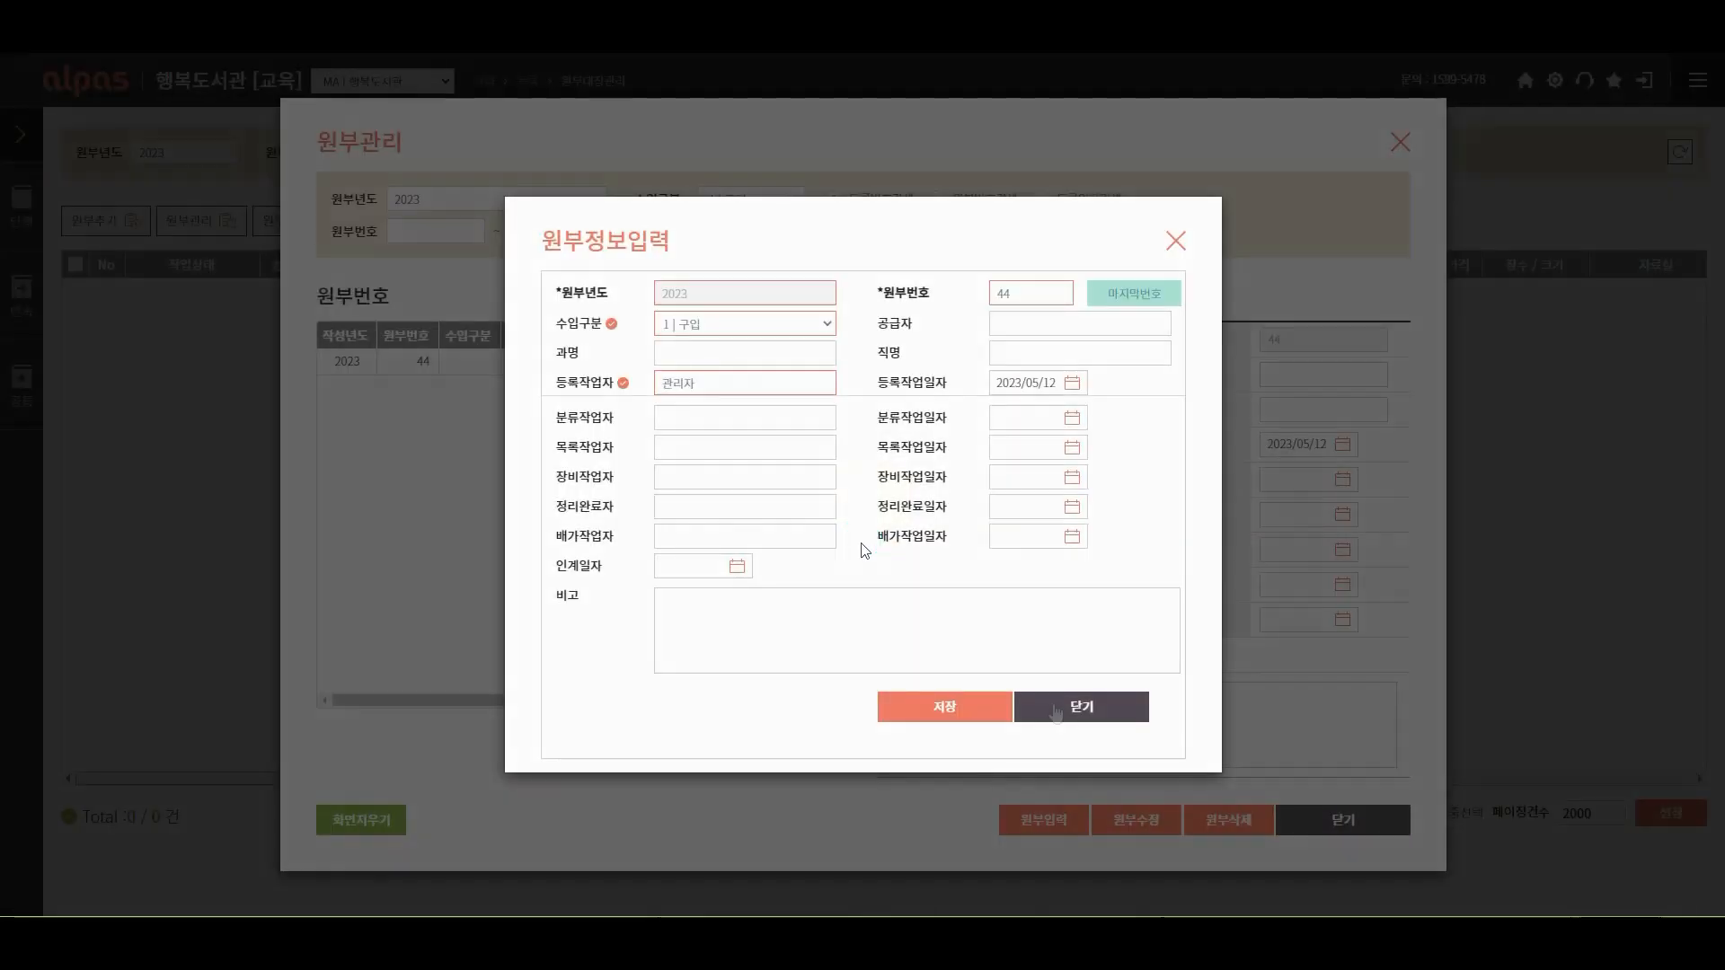
pyautogui.click(1065, 707)
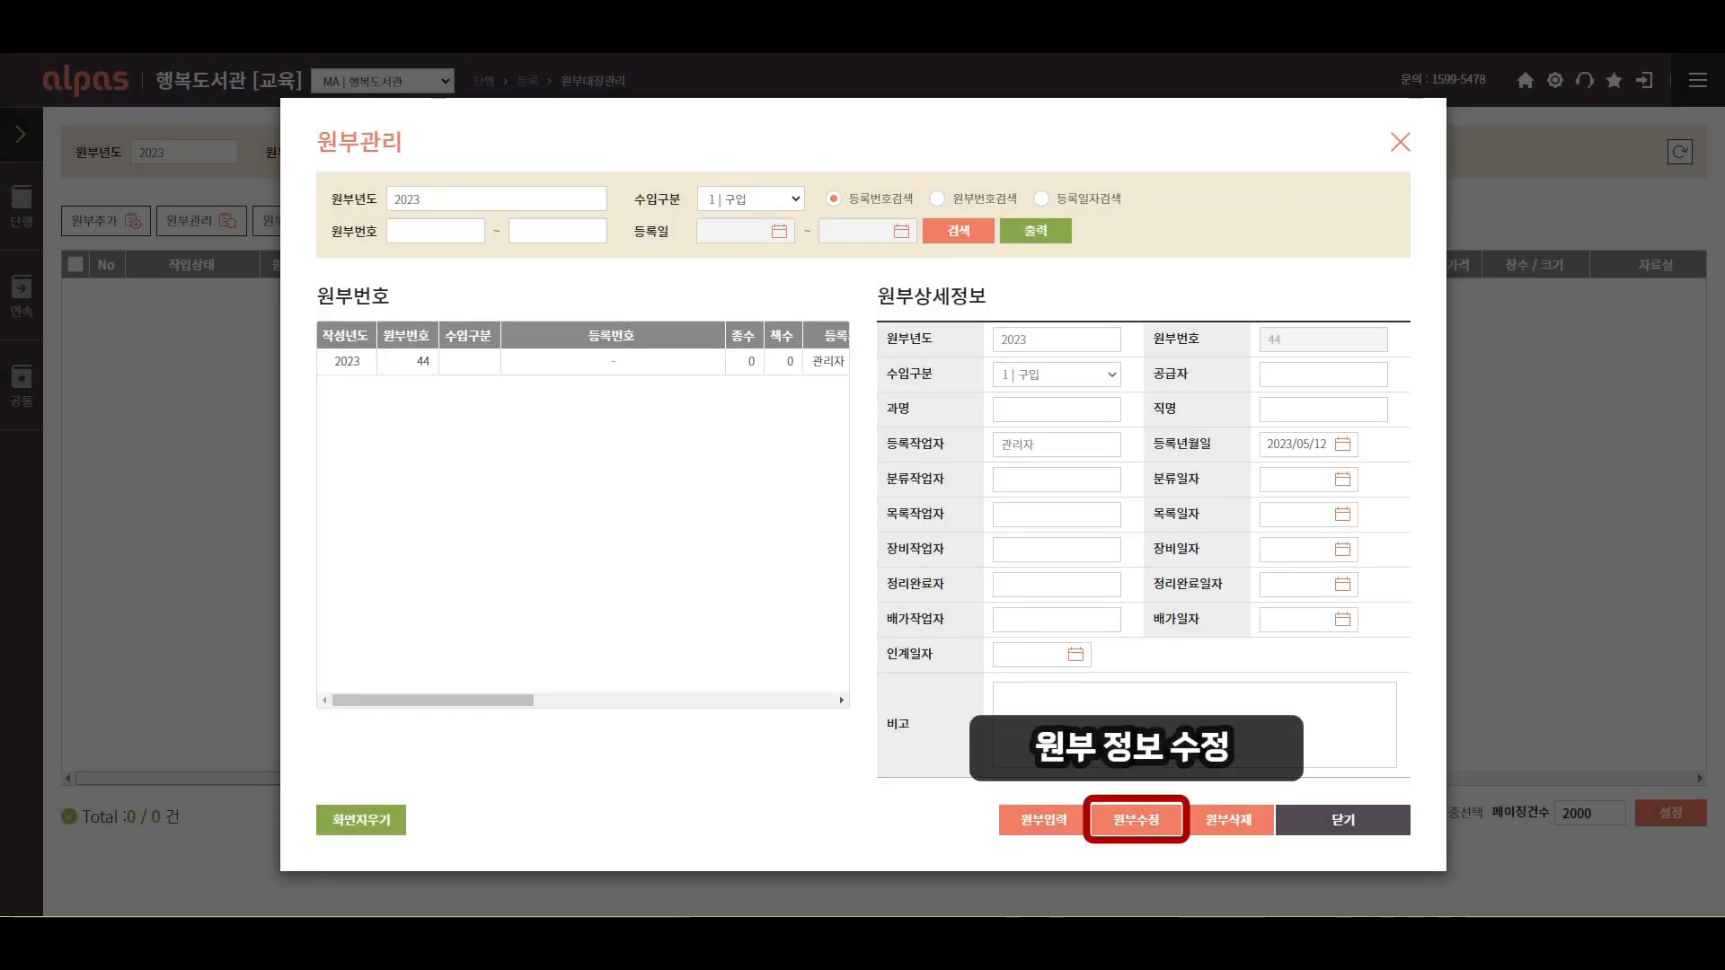
# Enter the remark (비고) "2023년 상반기 구입자료" for ledger 44 and save the ledger changes.
pyautogui.click(752, 369)
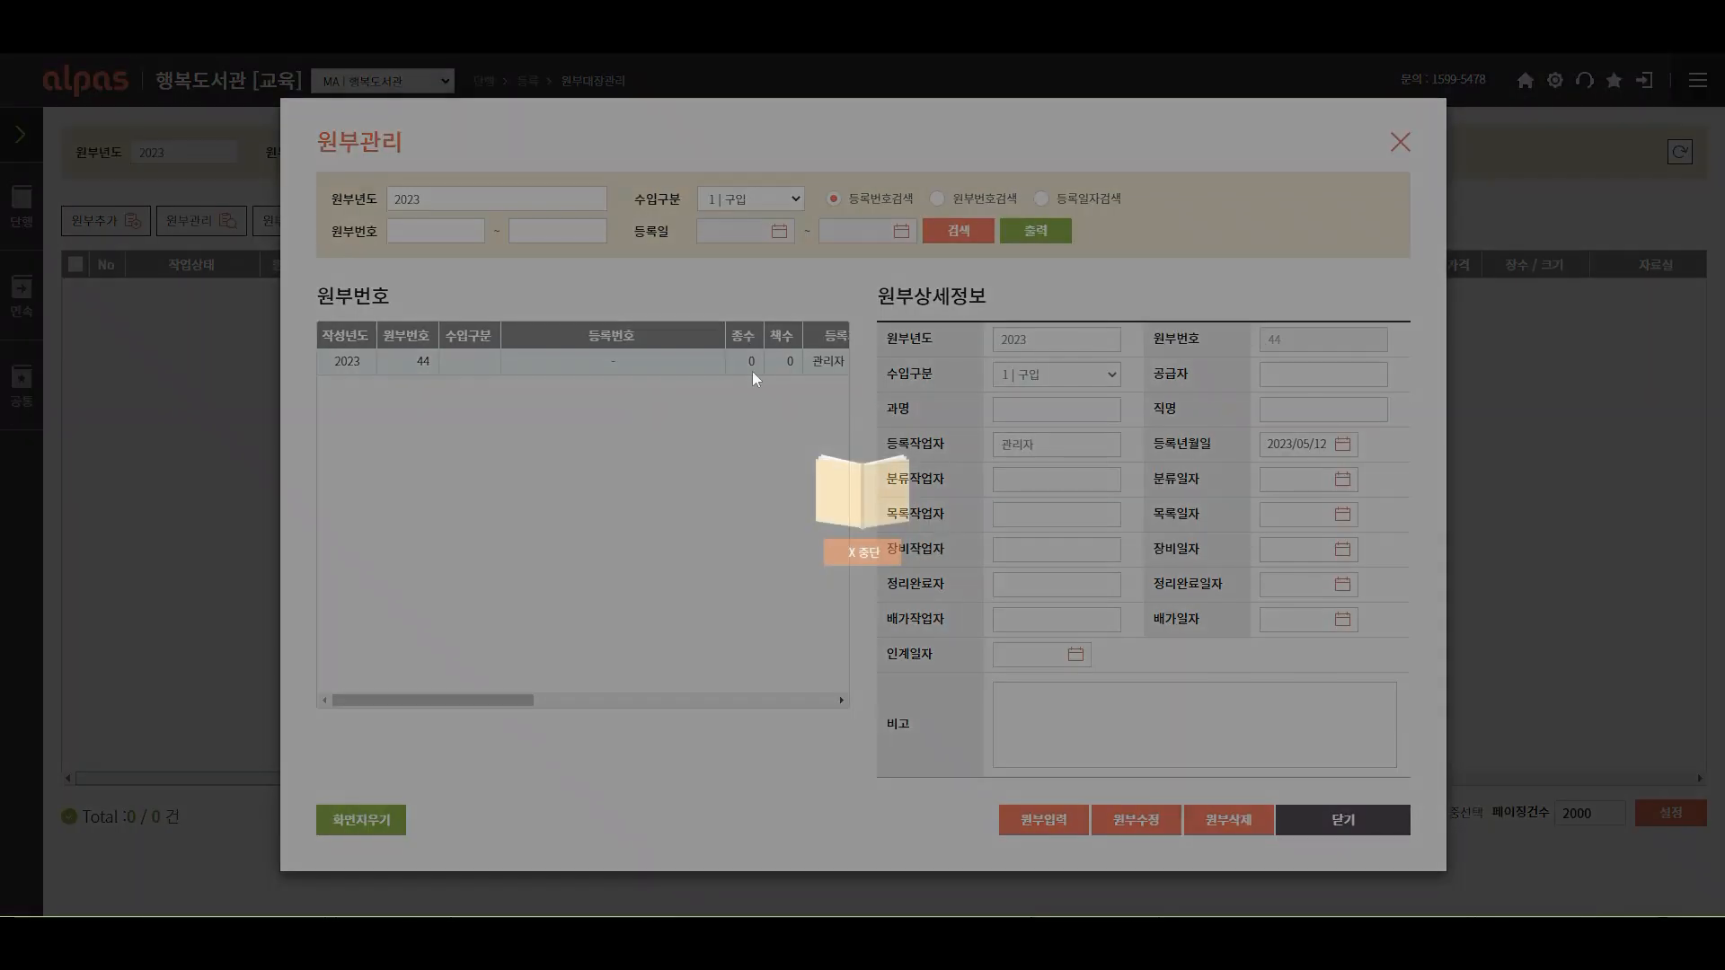
pyautogui.click(1077, 717)
pyautogui.write('2023')
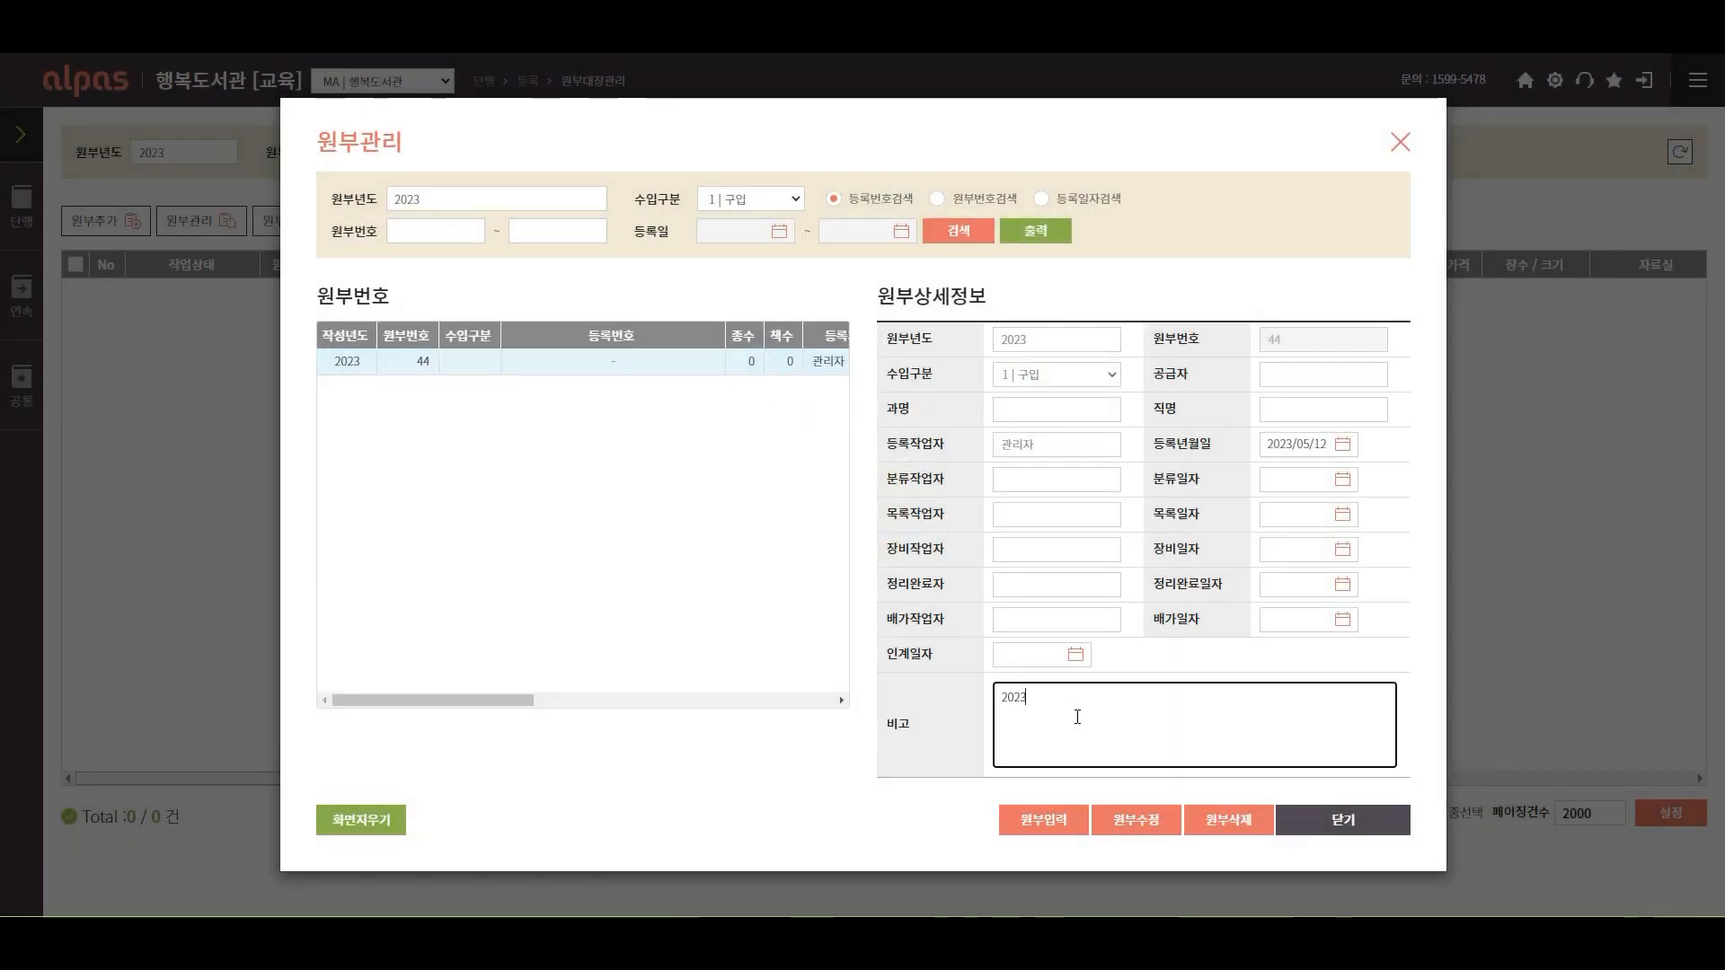
pyautogui.write('ㄴㅕㄴ 사ㅇ반ㄱㅣ ㄱㅜ입자료')
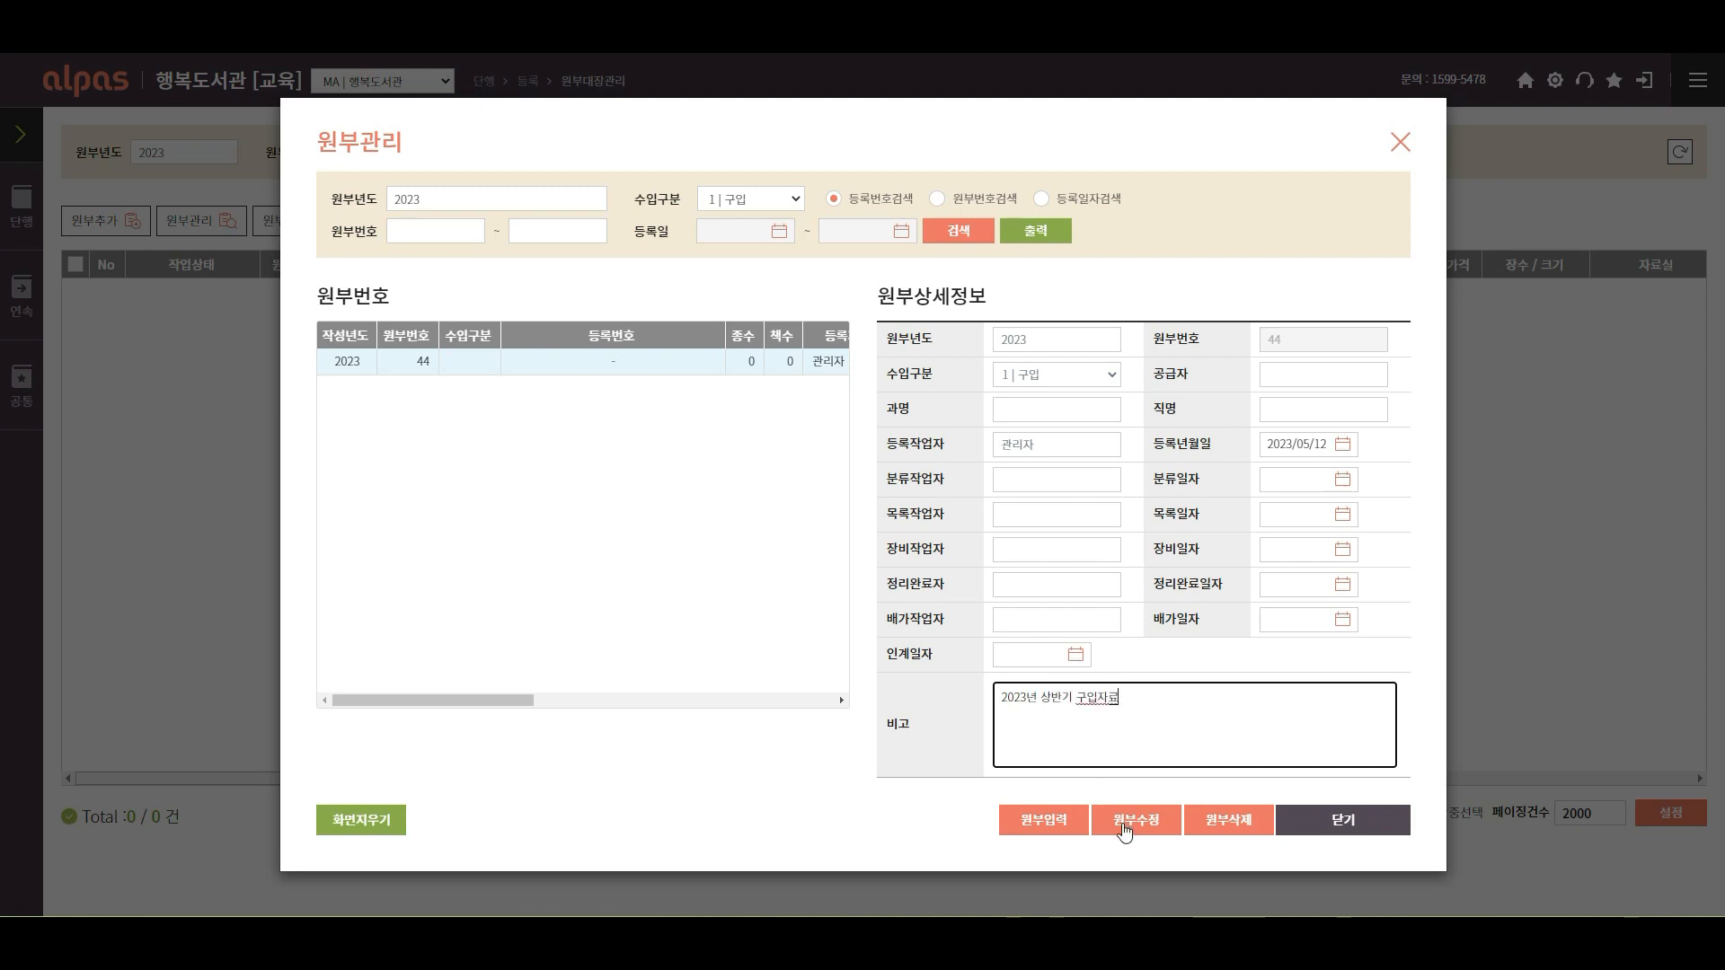
pyautogui.click(1123, 826)
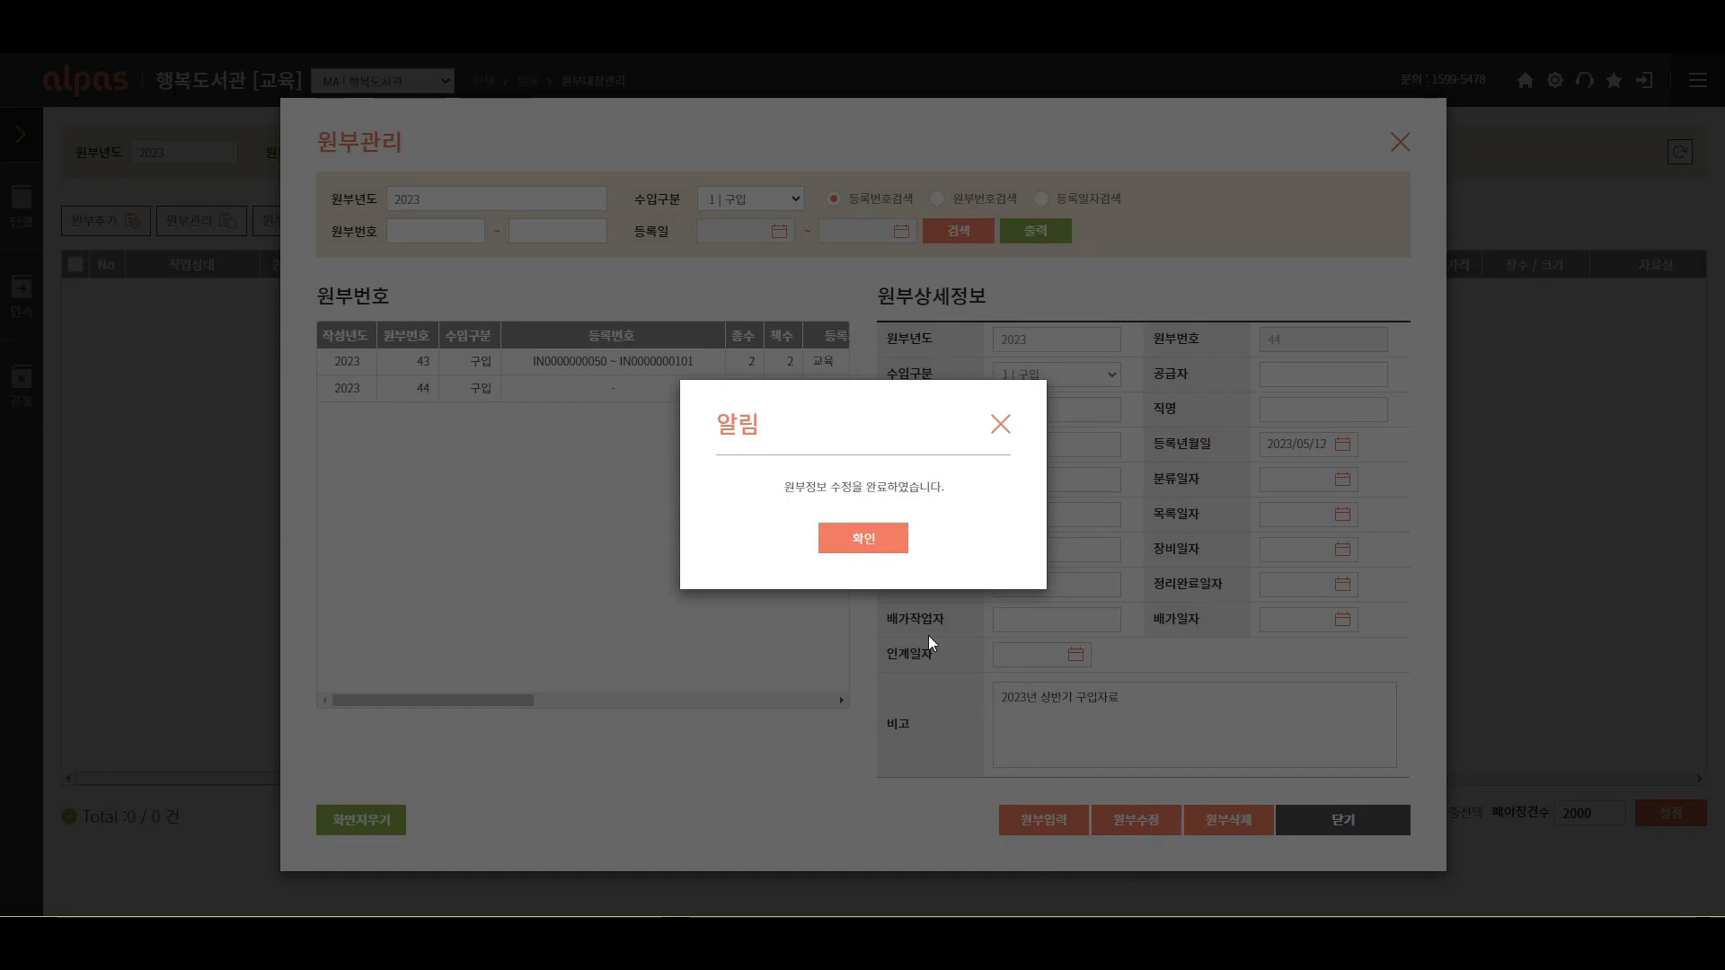
pyautogui.click(868, 545)
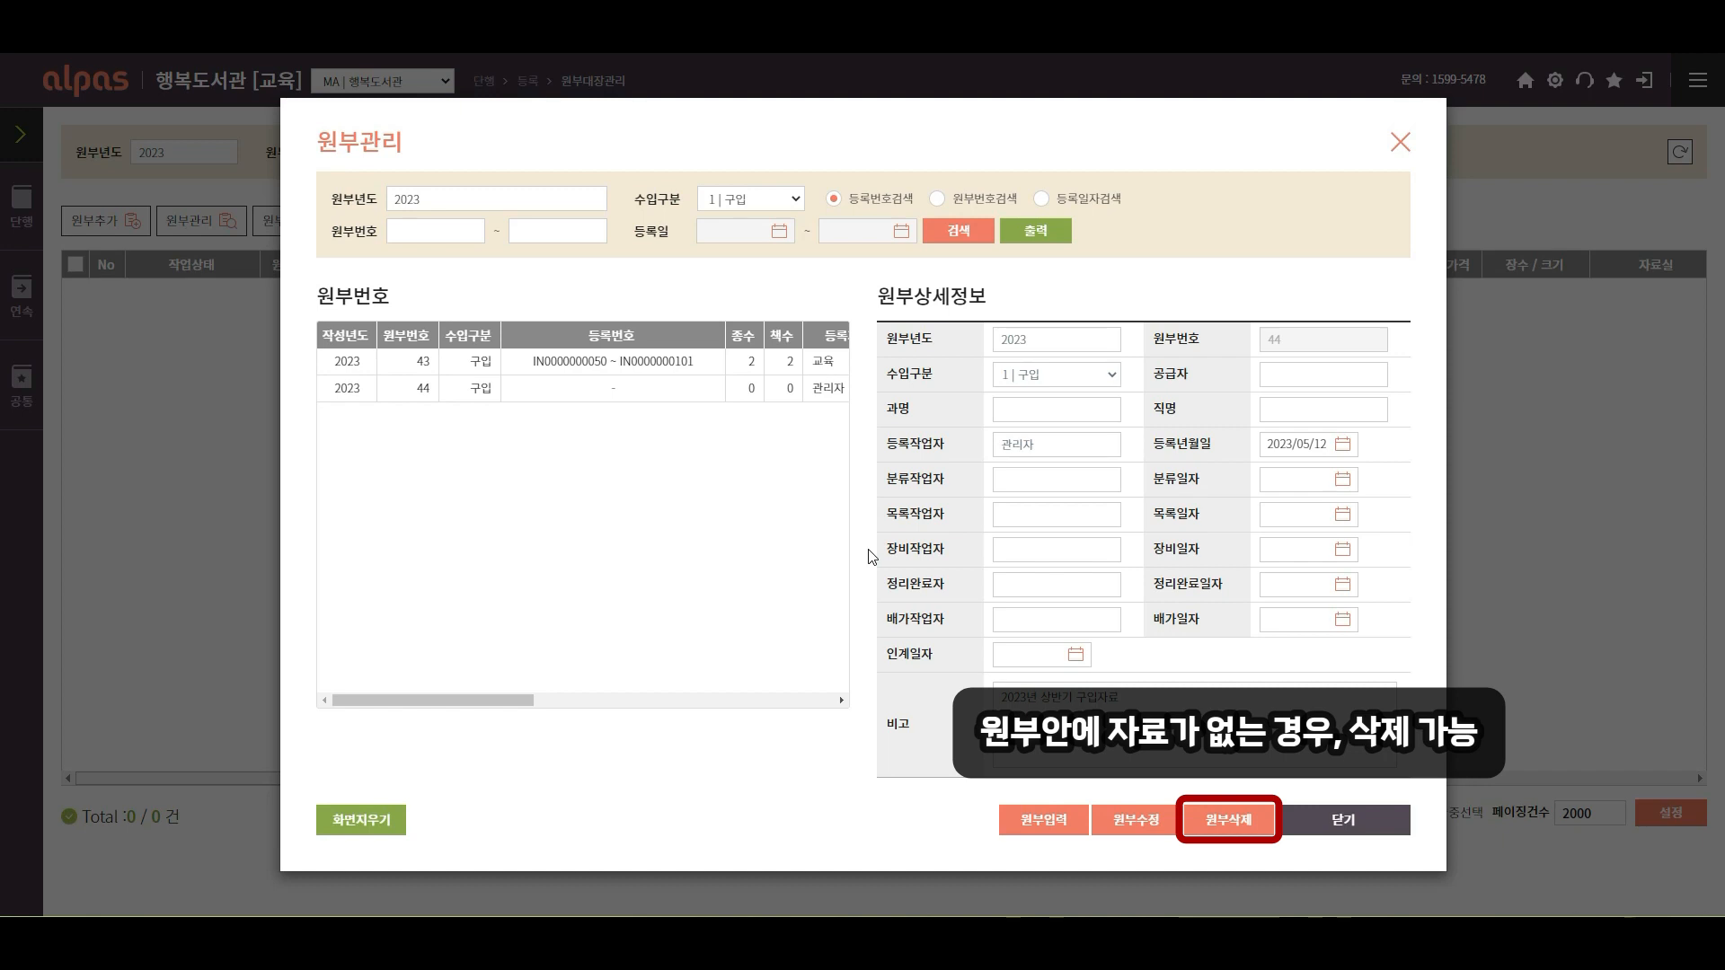
# Delete the empty 2023 purchase ledger 44 and close ledger management (원부관리).
pyautogui.click(782, 389)
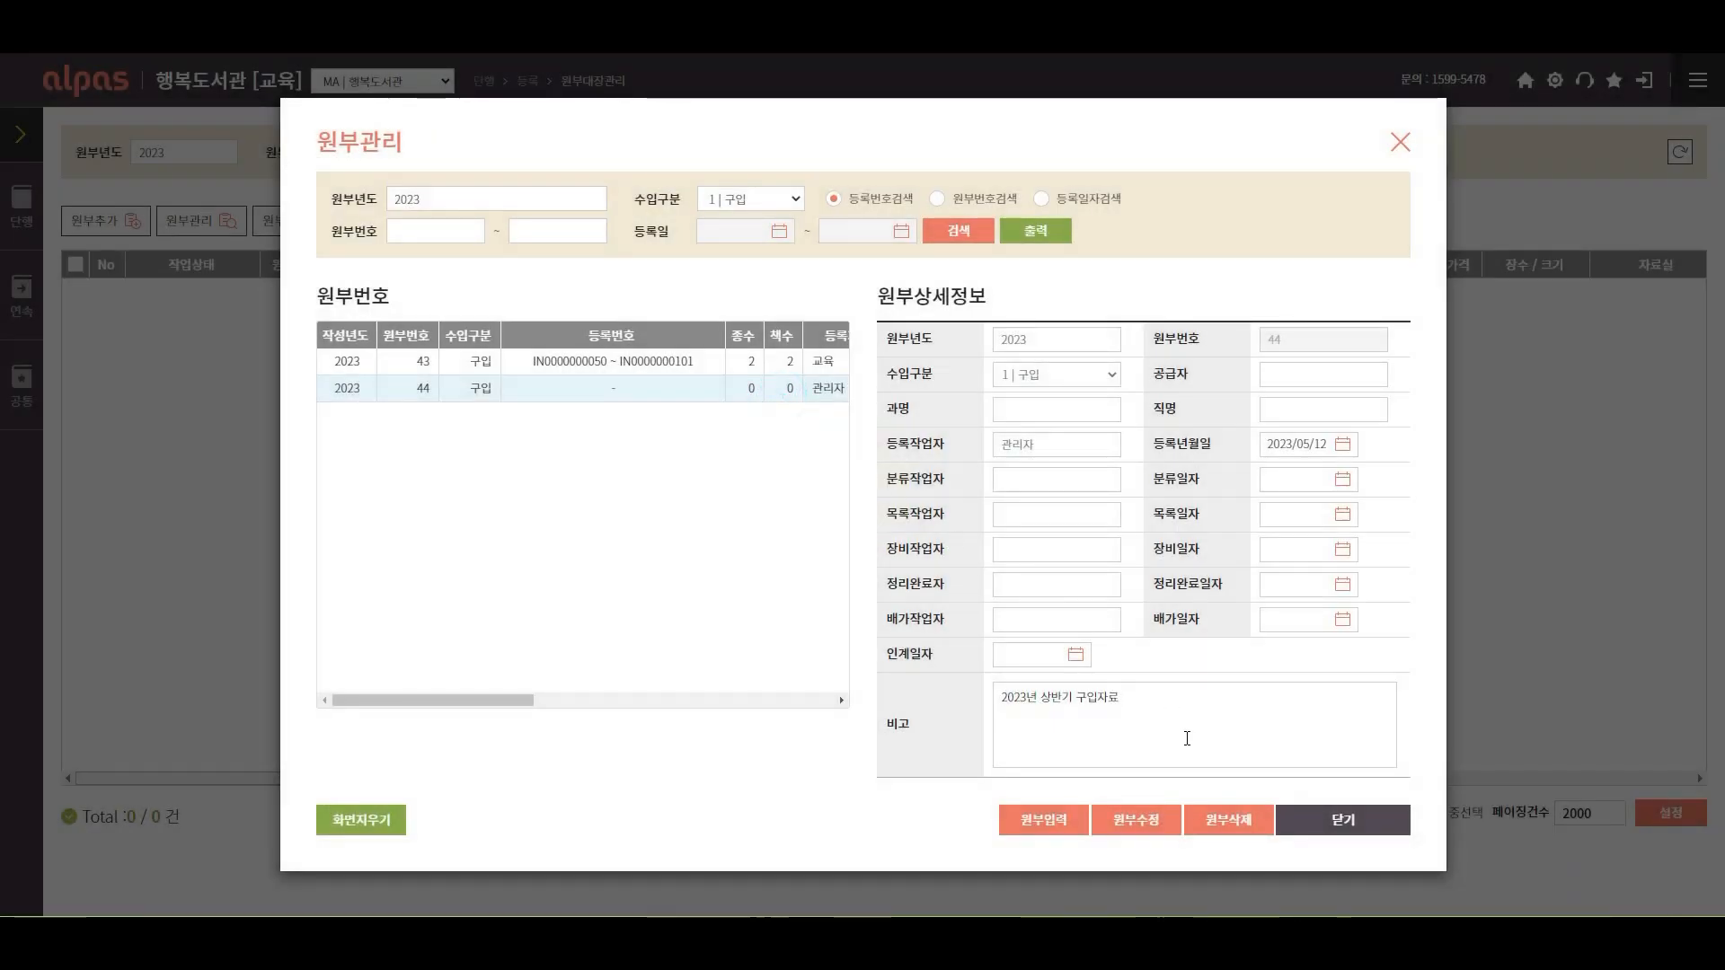
pyautogui.click(1236, 825)
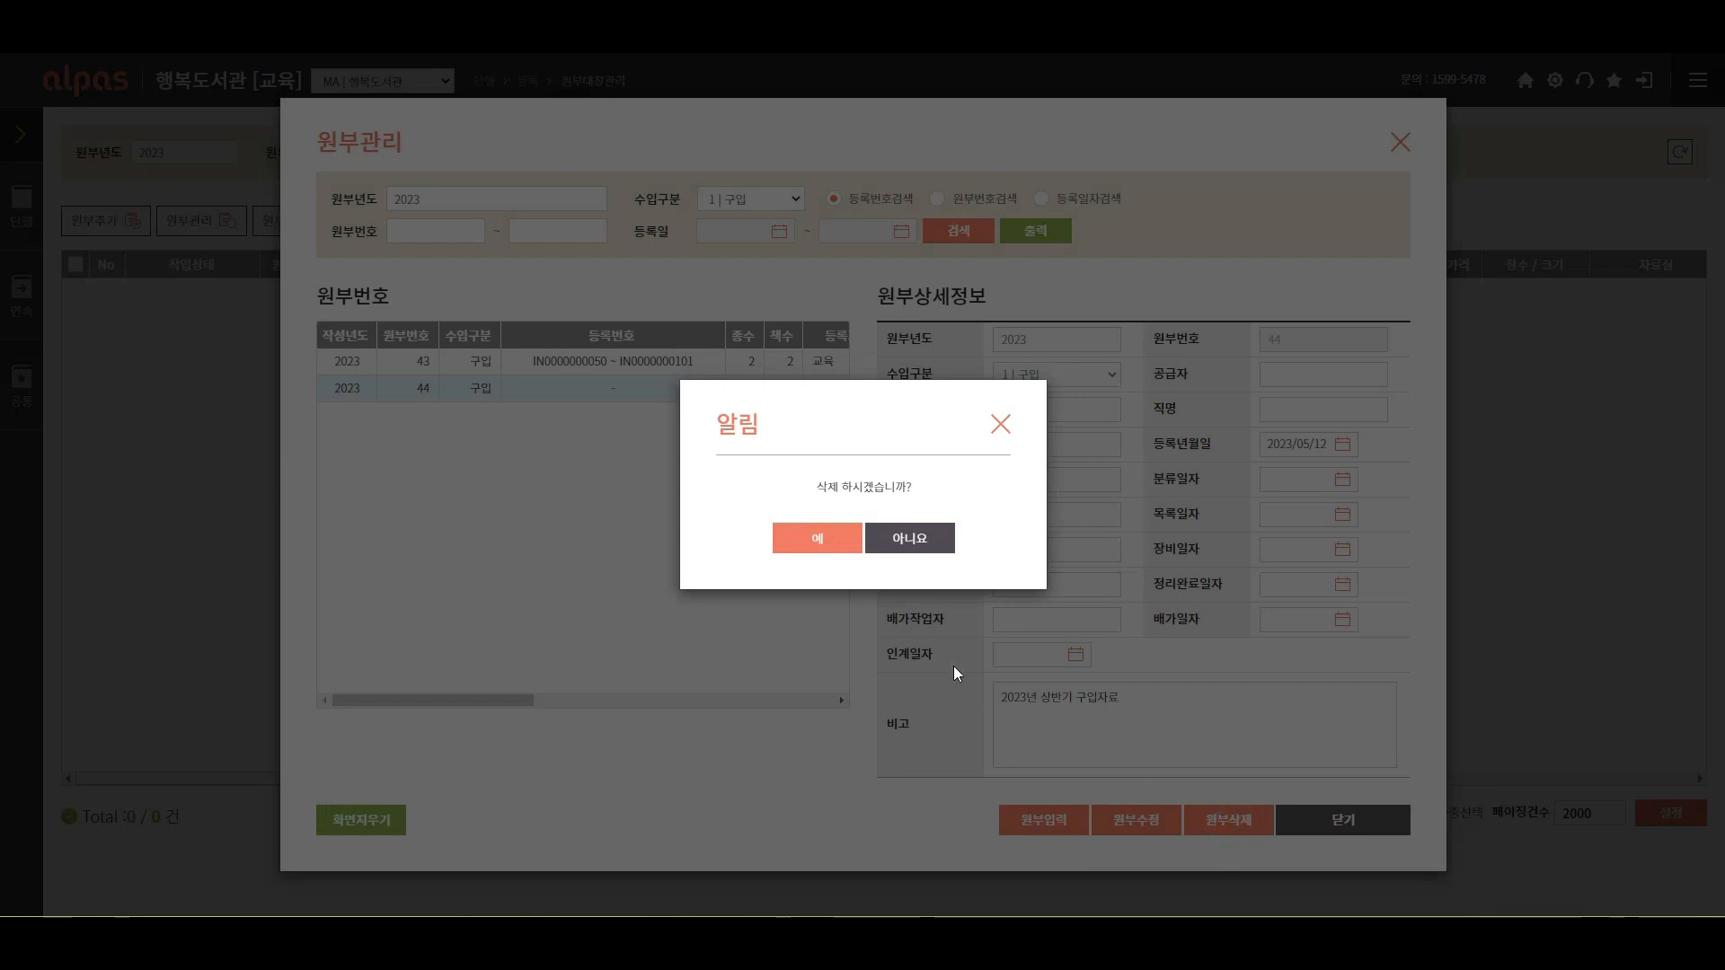
pyautogui.click(828, 545)
pyautogui.click(829, 546)
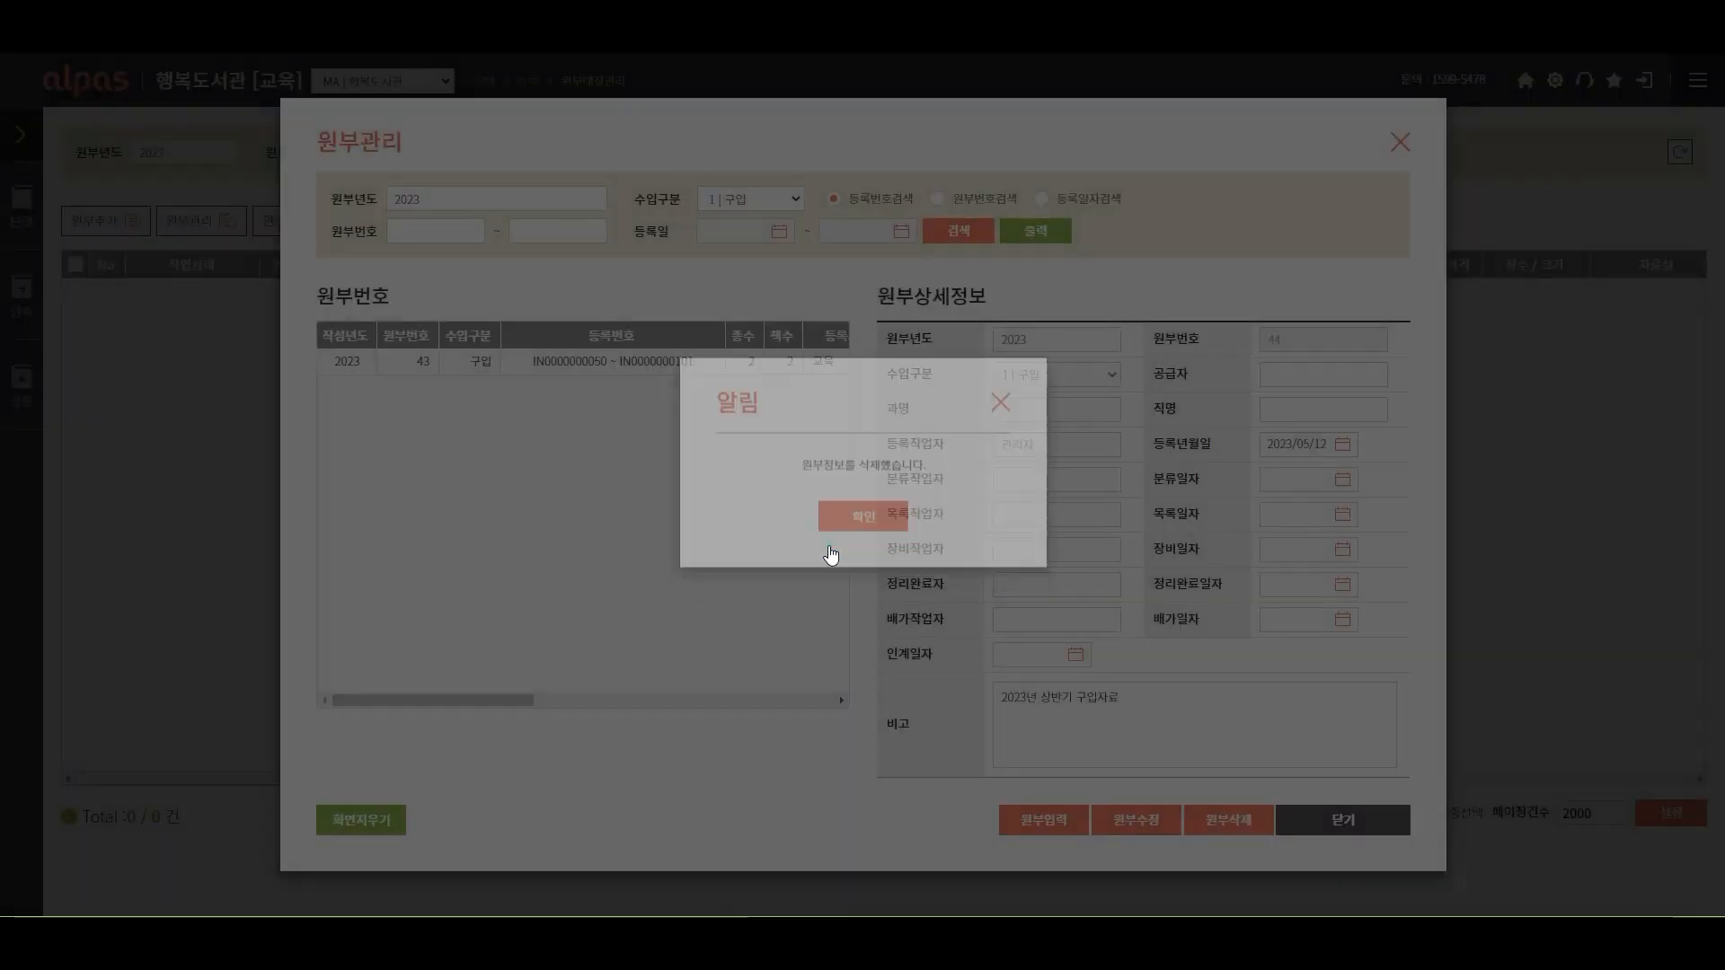
pyautogui.click(1340, 832)
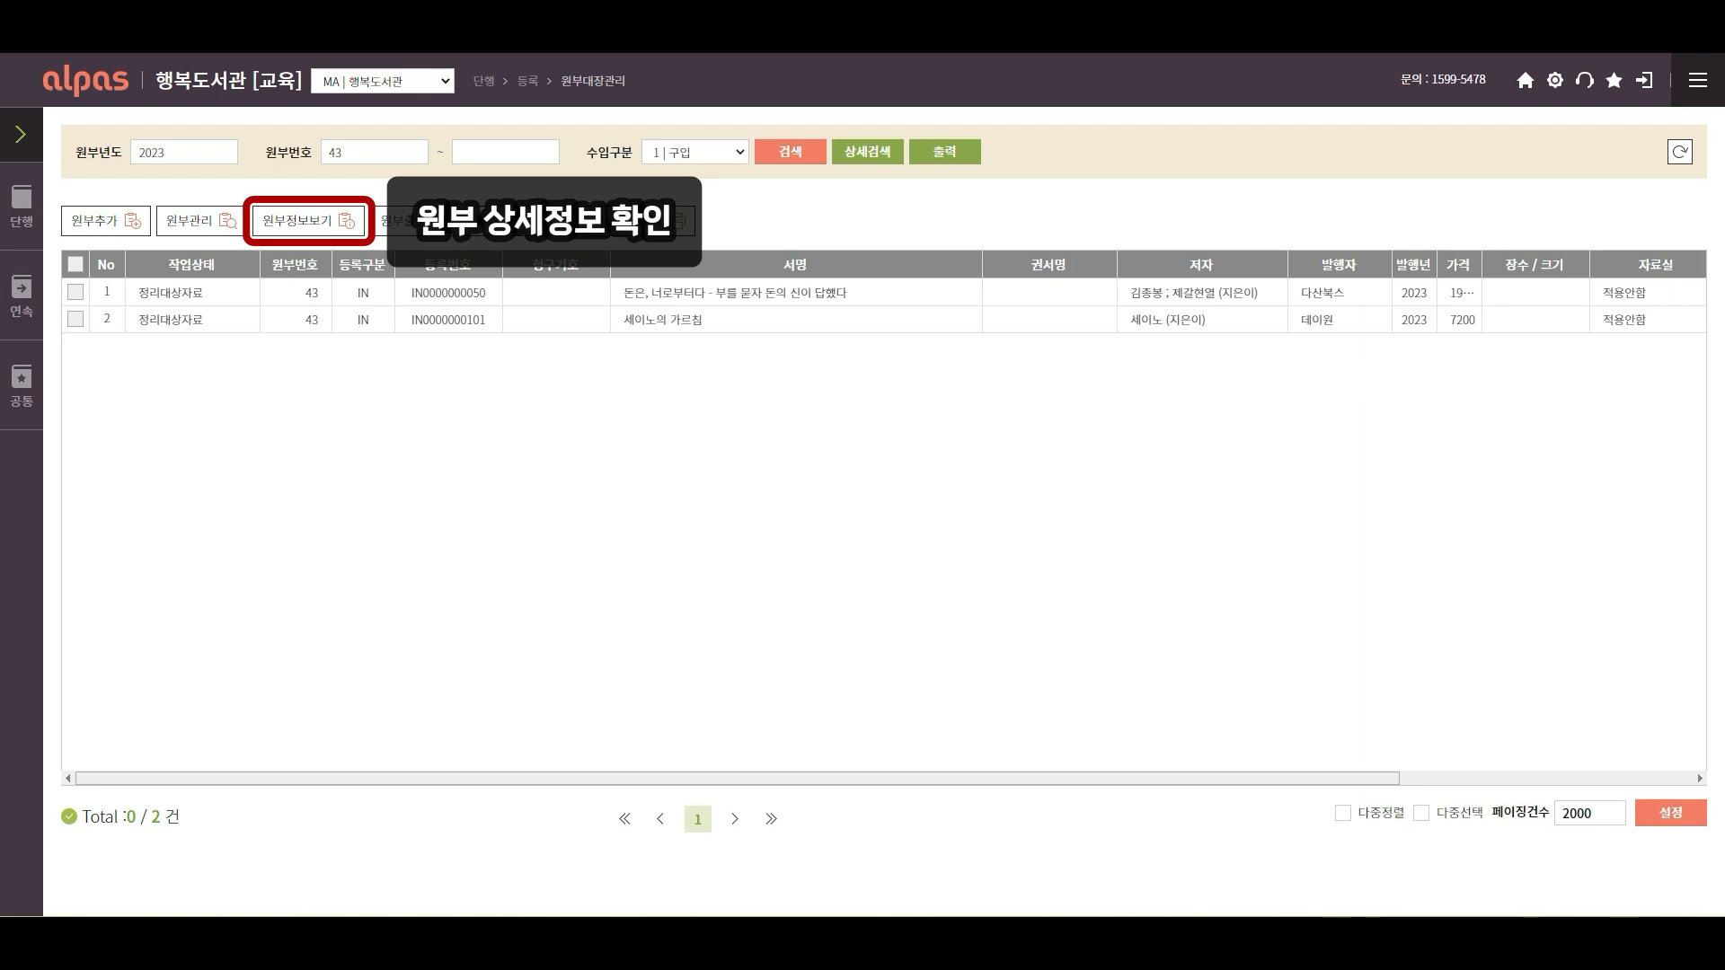
# View the ledger details (원부정보) of the first listed material in ledger 43, and close them.
pyautogui.click(75, 292)
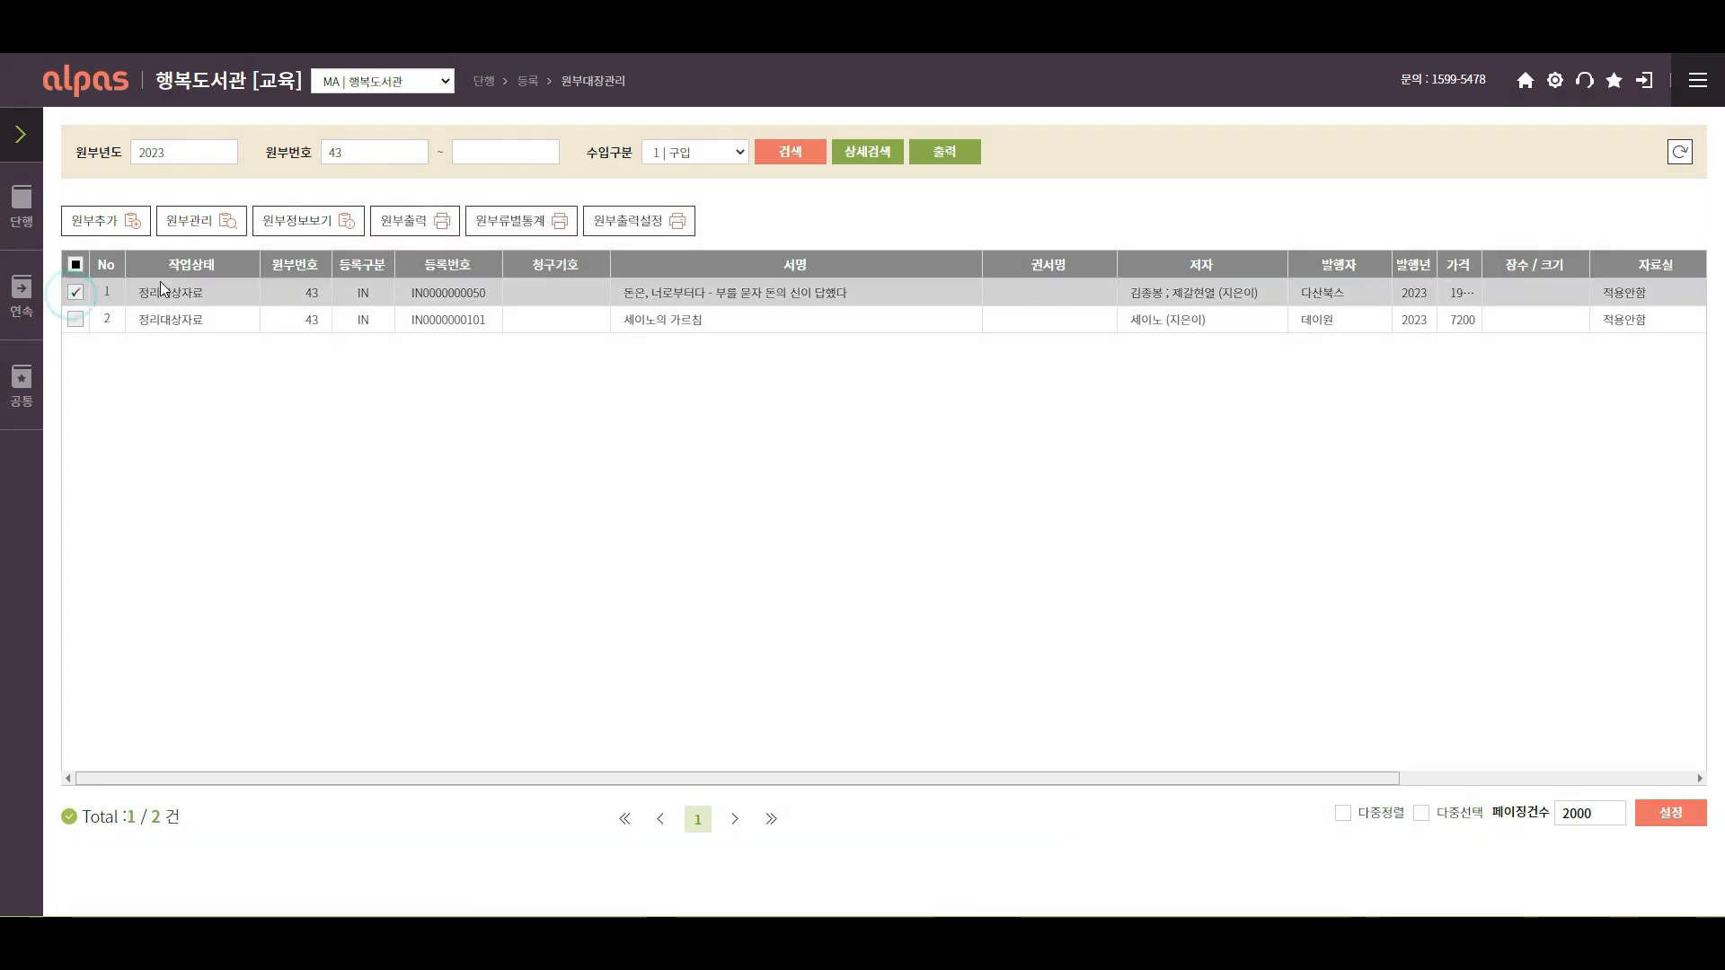
pyautogui.click(316, 228)
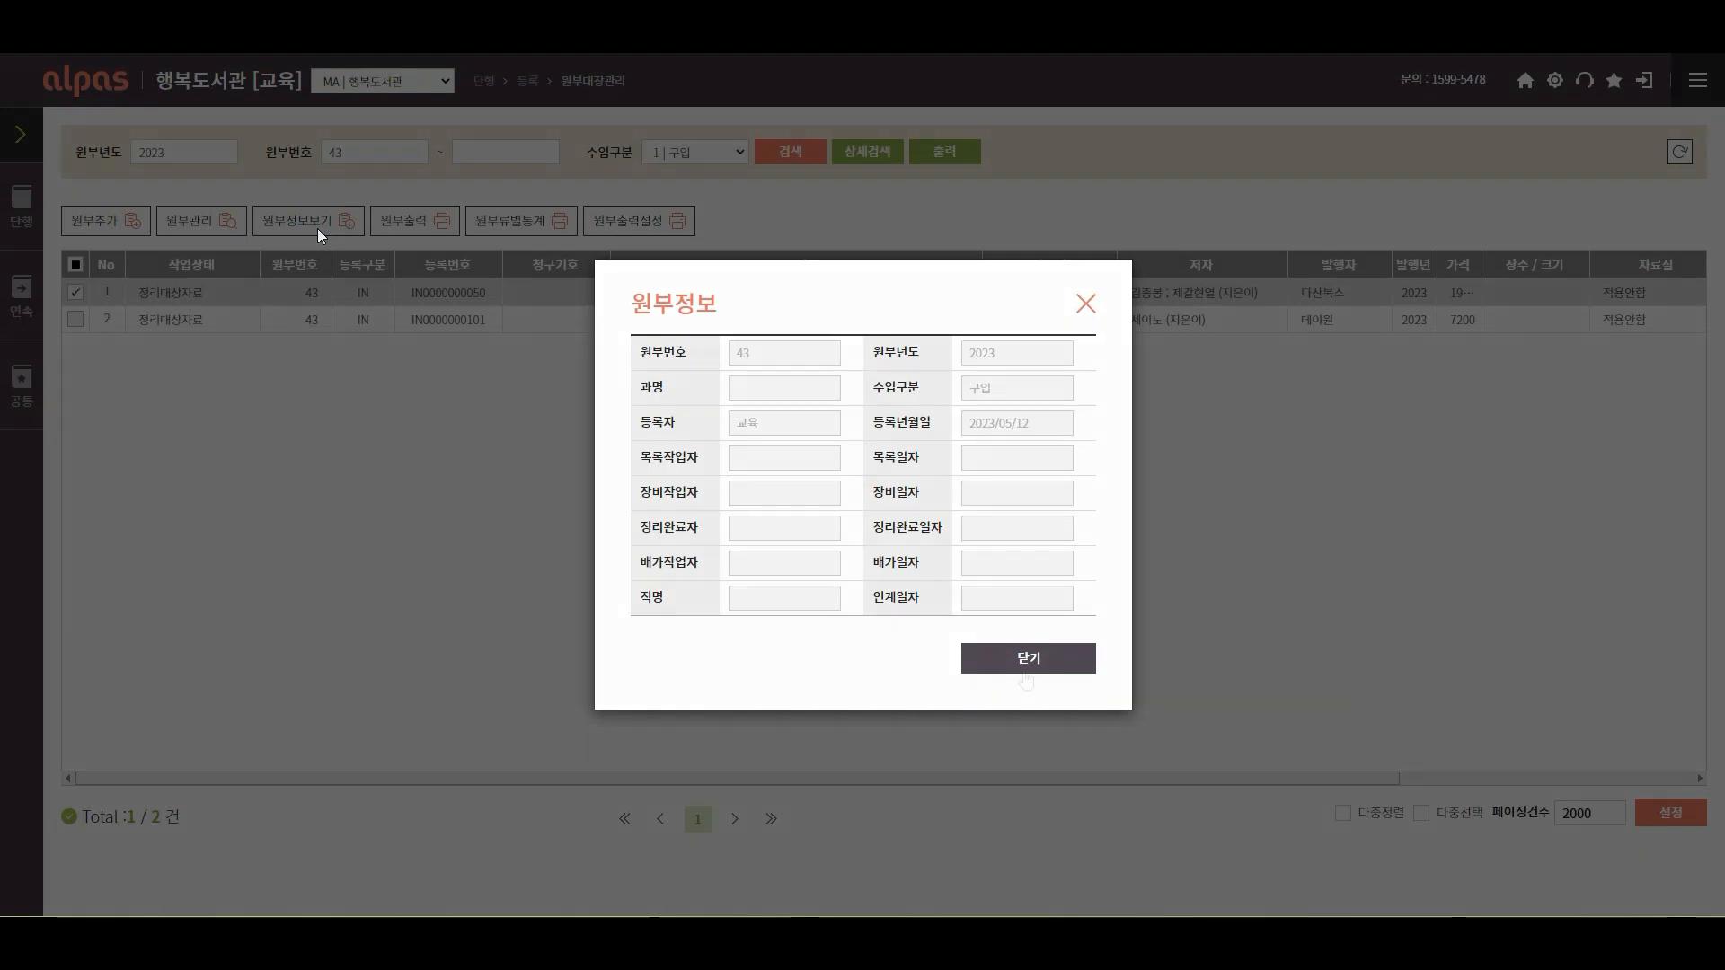
pyautogui.click(1025, 669)
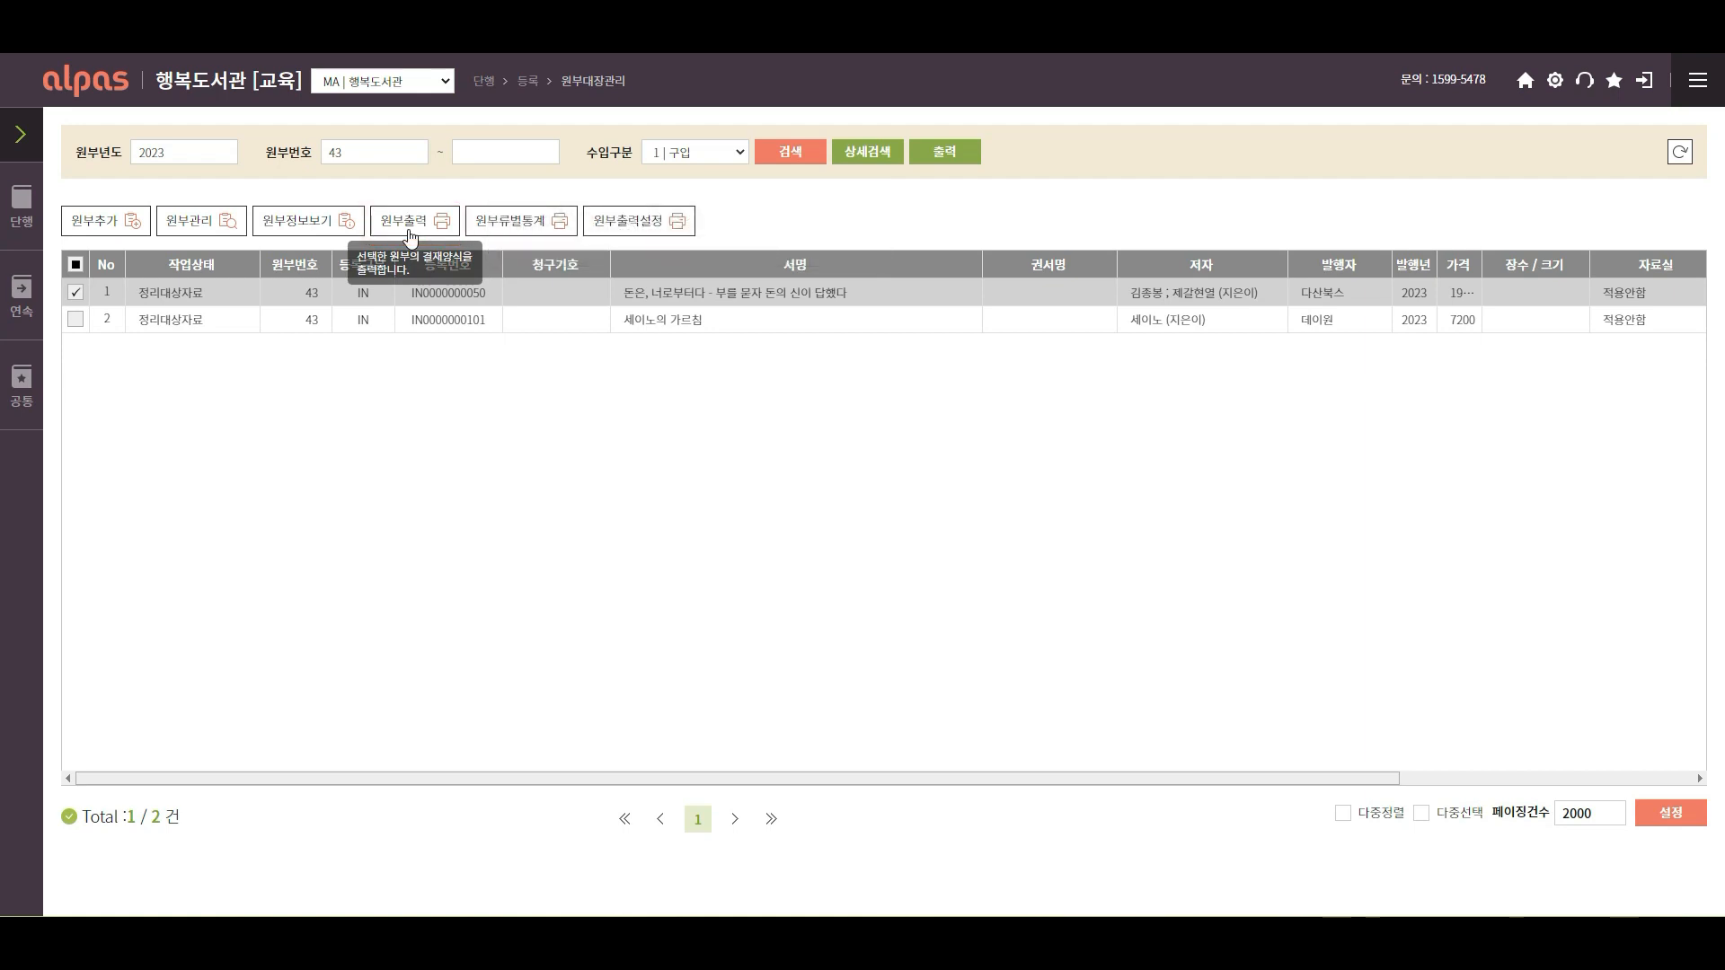
# Output the selected material's ledger approval form in A4 portrait layout (A4 용지 세로 출력), and review the ledger output settings (원부출력설정).
pyautogui.click(409, 231)
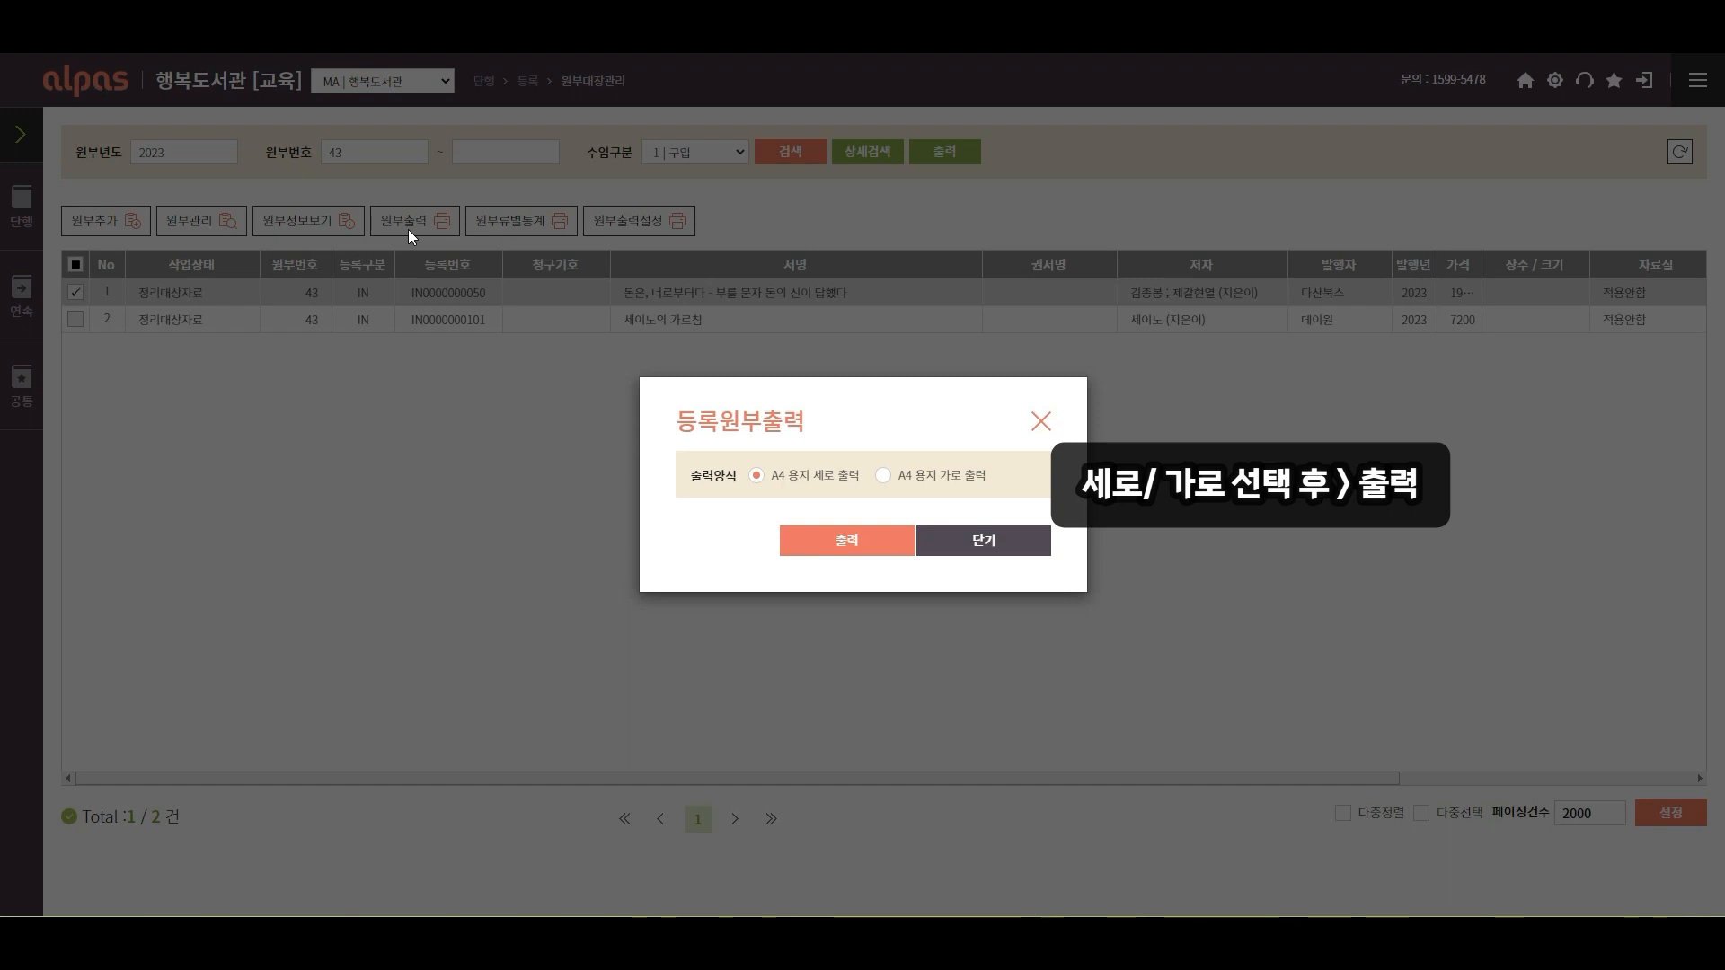
pyautogui.click(845, 559)
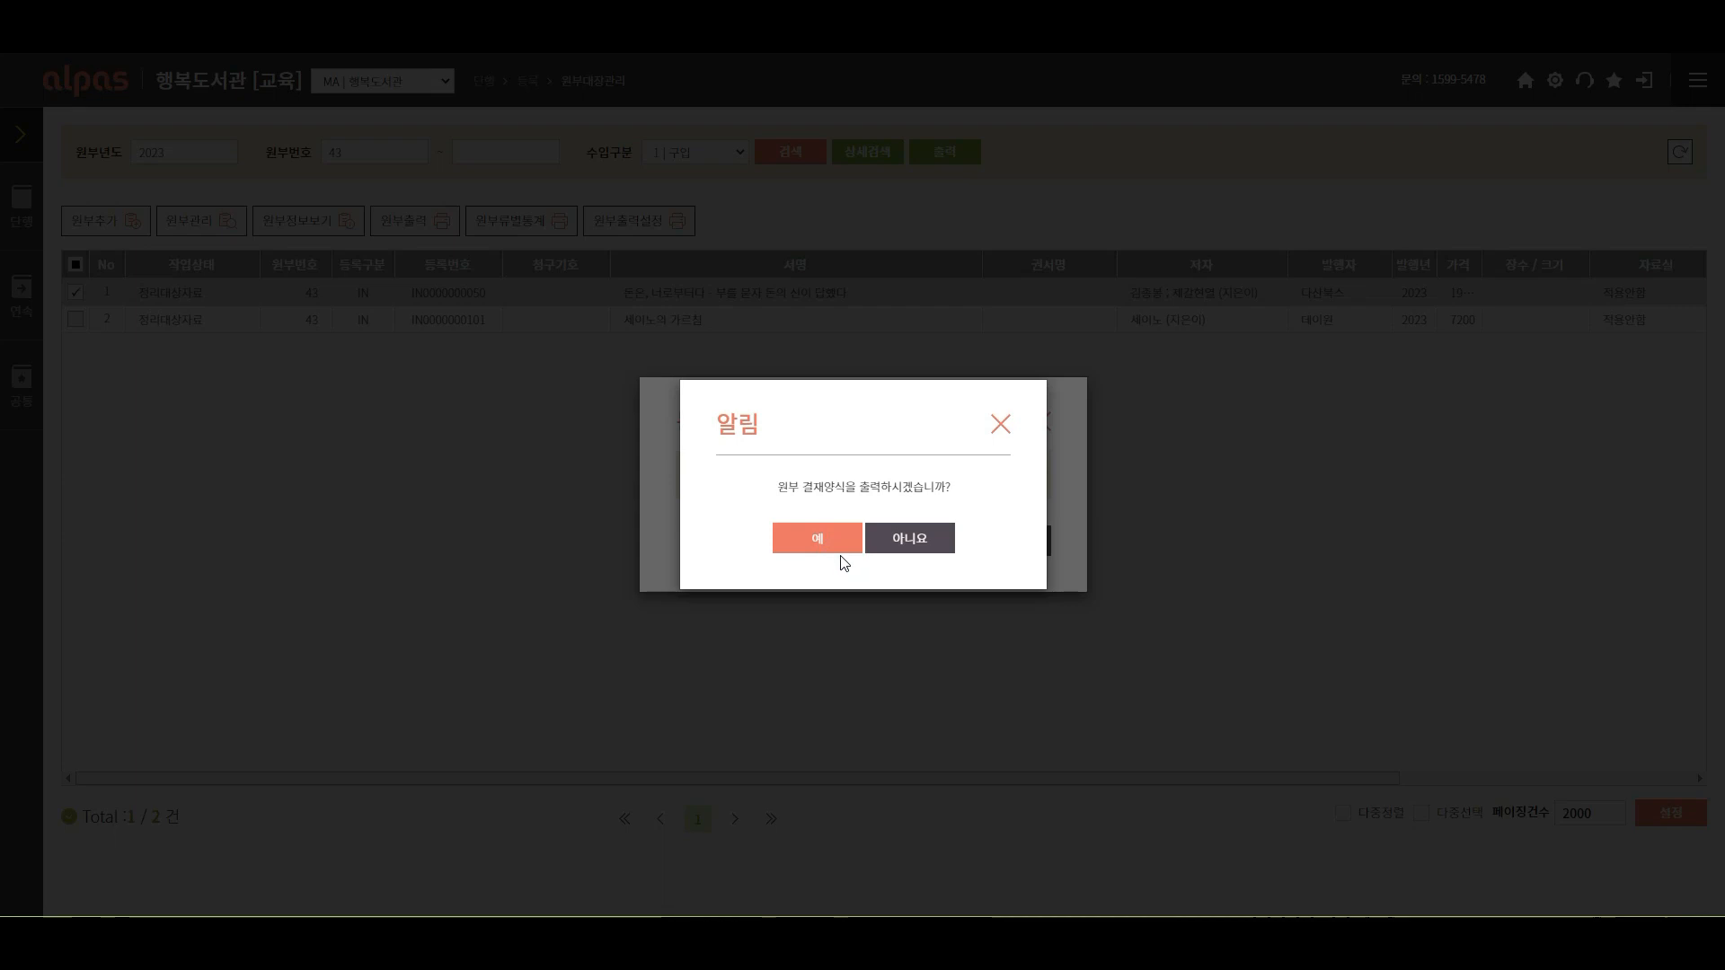
pyautogui.click(843, 551)
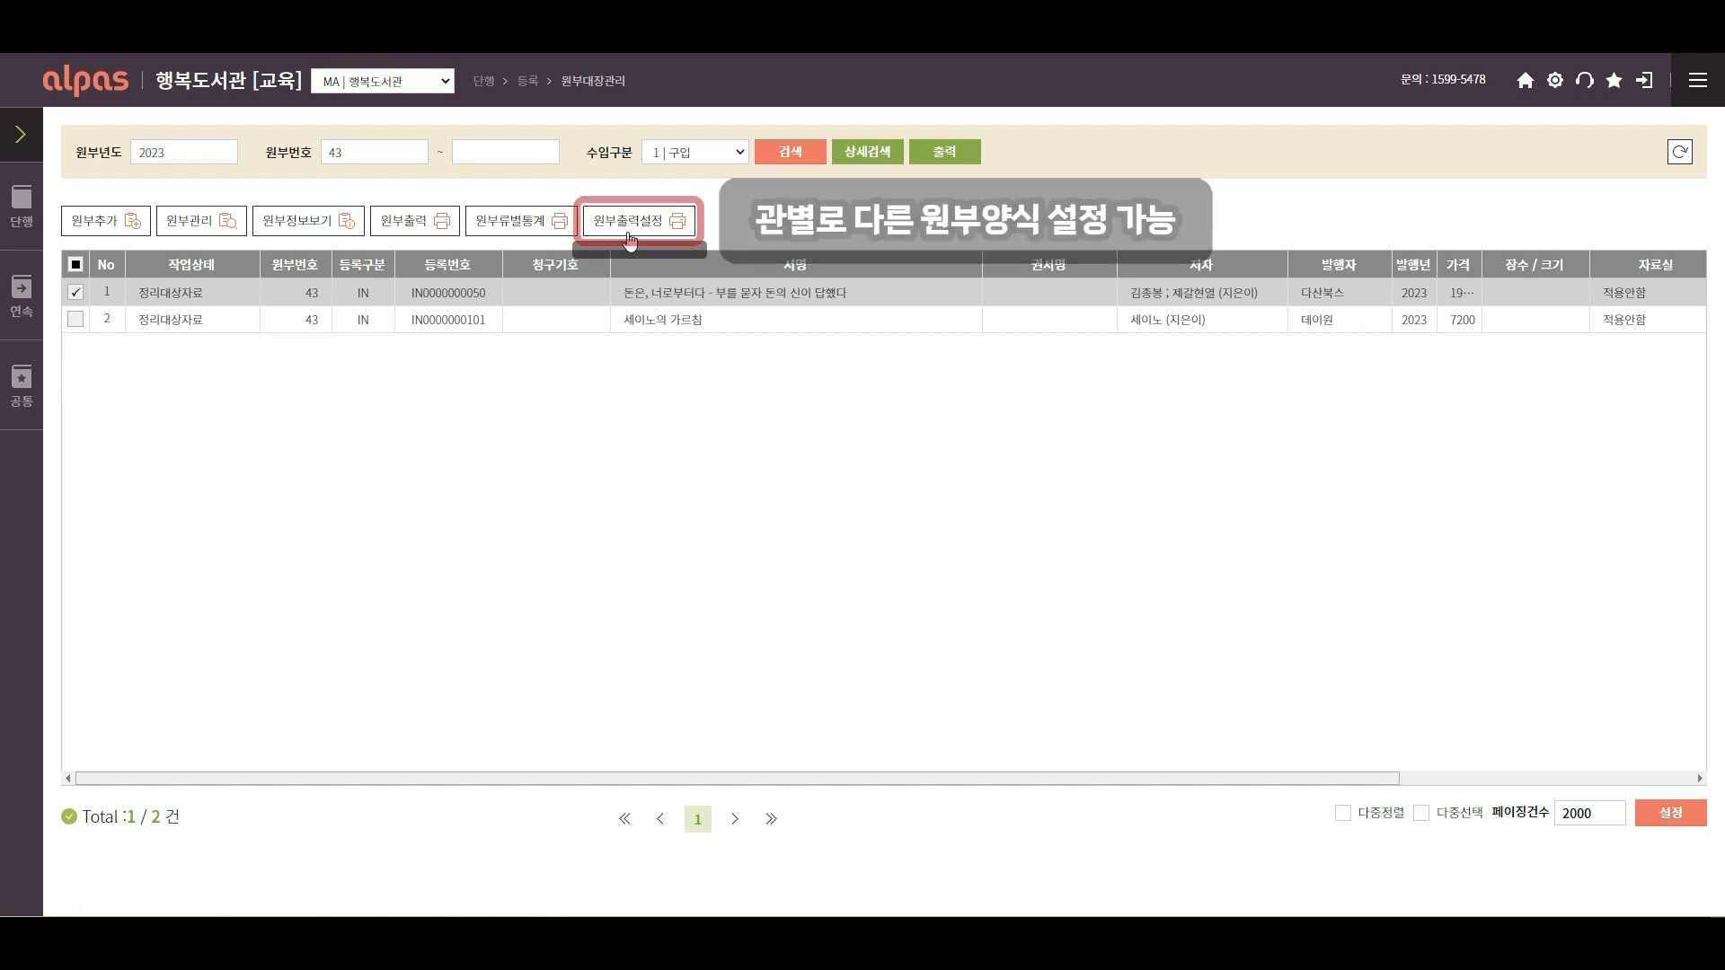
pyautogui.click(629, 235)
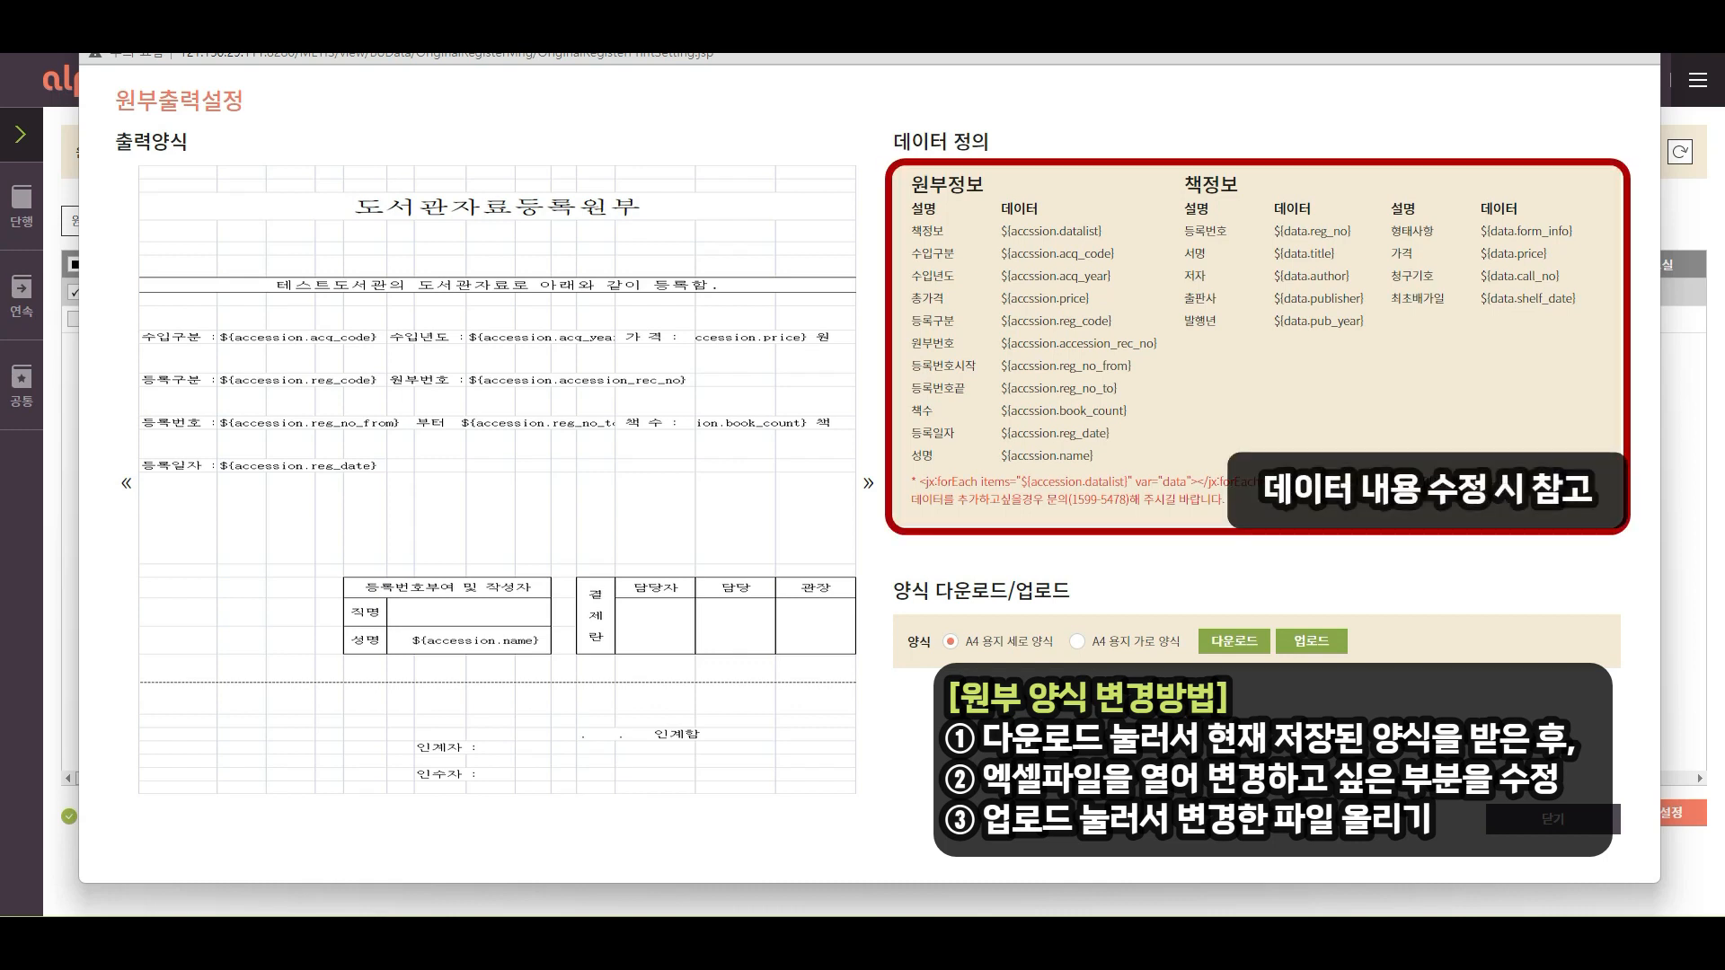
pyautogui.click(1554, 830)
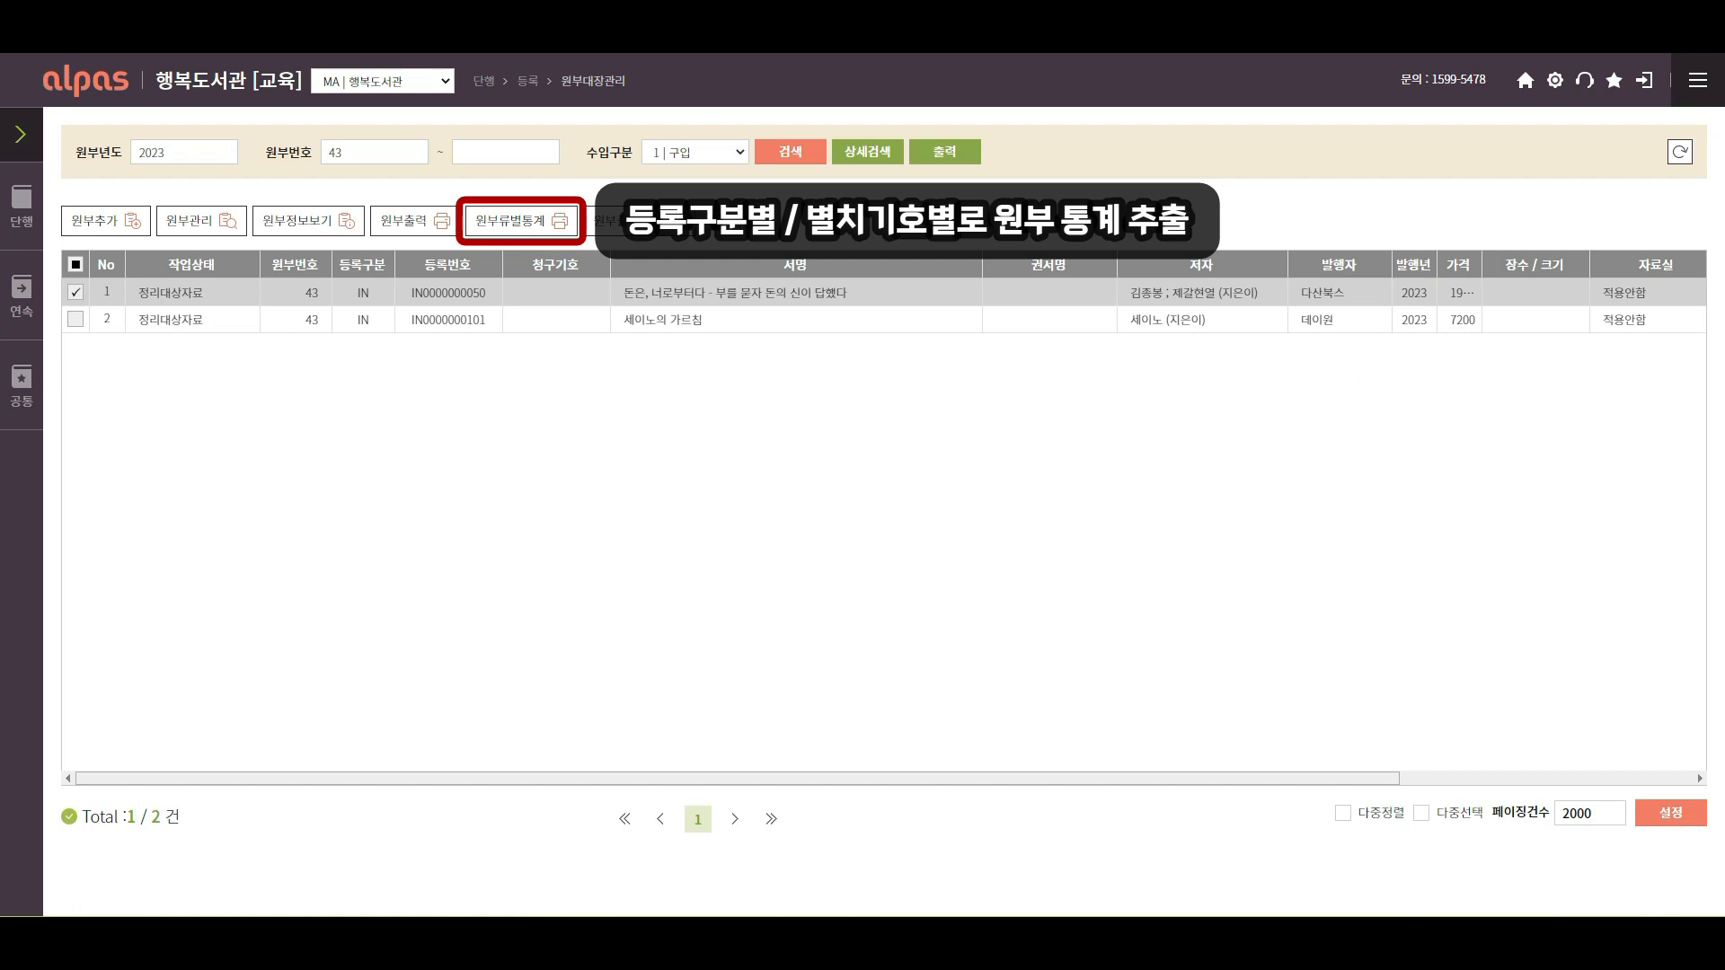
# Generate the 2023 class statistics (원부류별통계) for ledger number 43 by 등록구분, and close them after viewing.
pyautogui.click(514, 225)
pyautogui.click(522, 367)
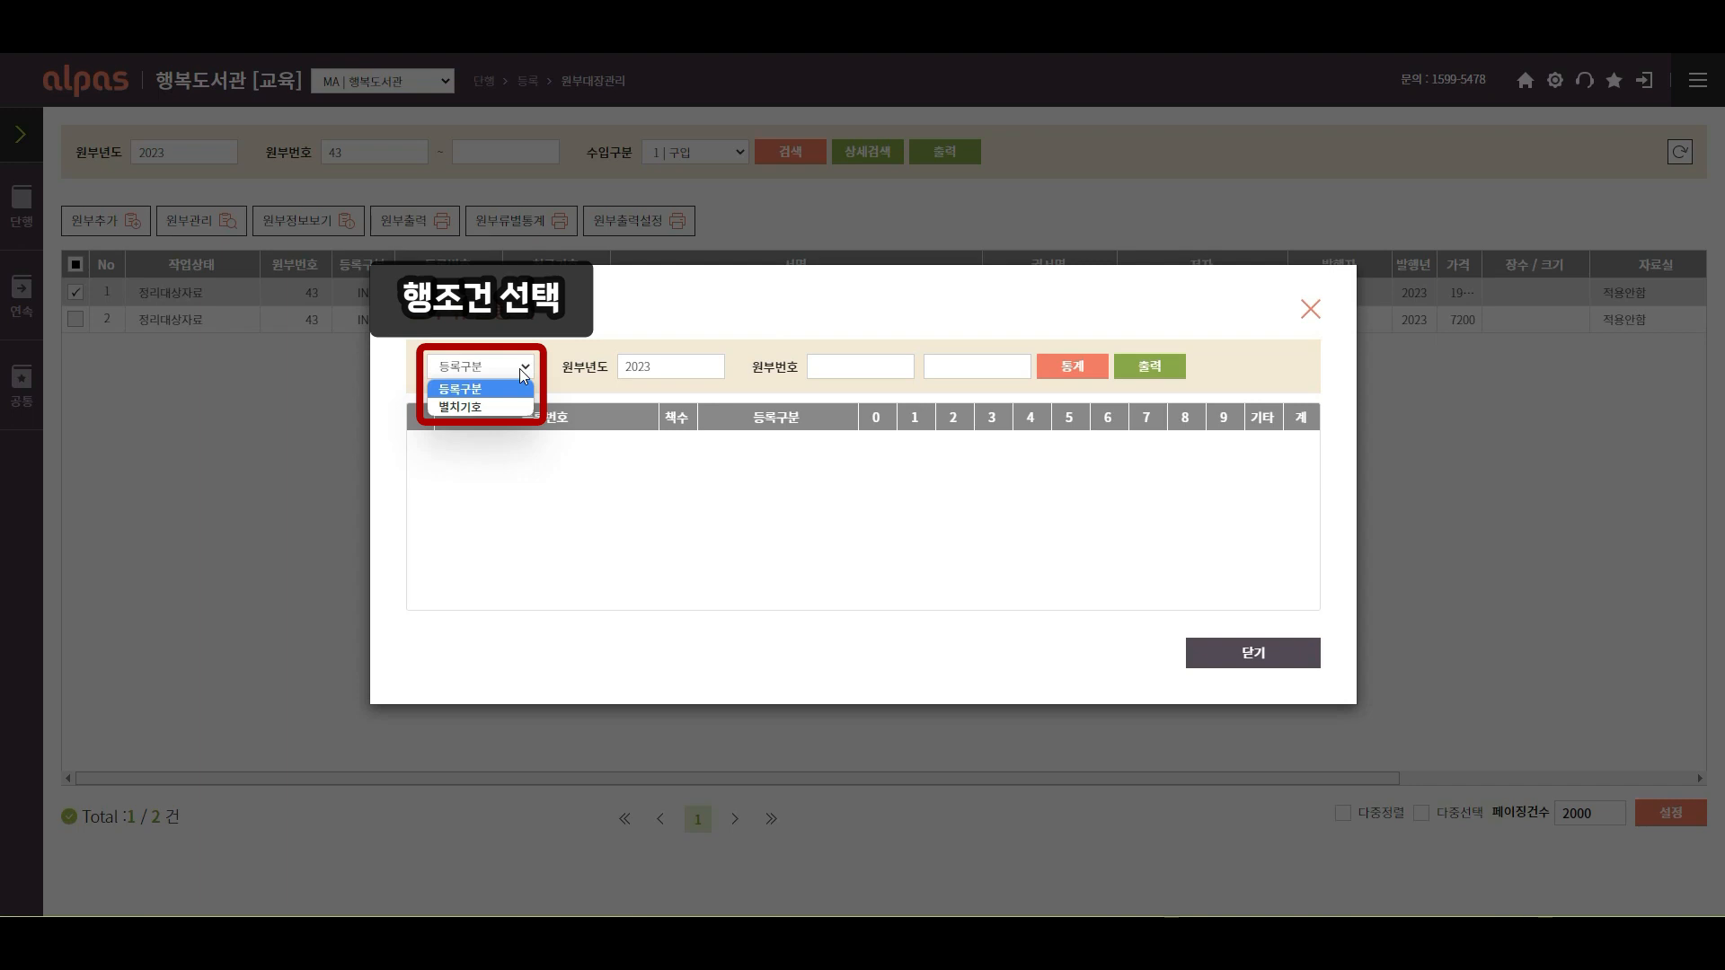
pyautogui.click(519, 369)
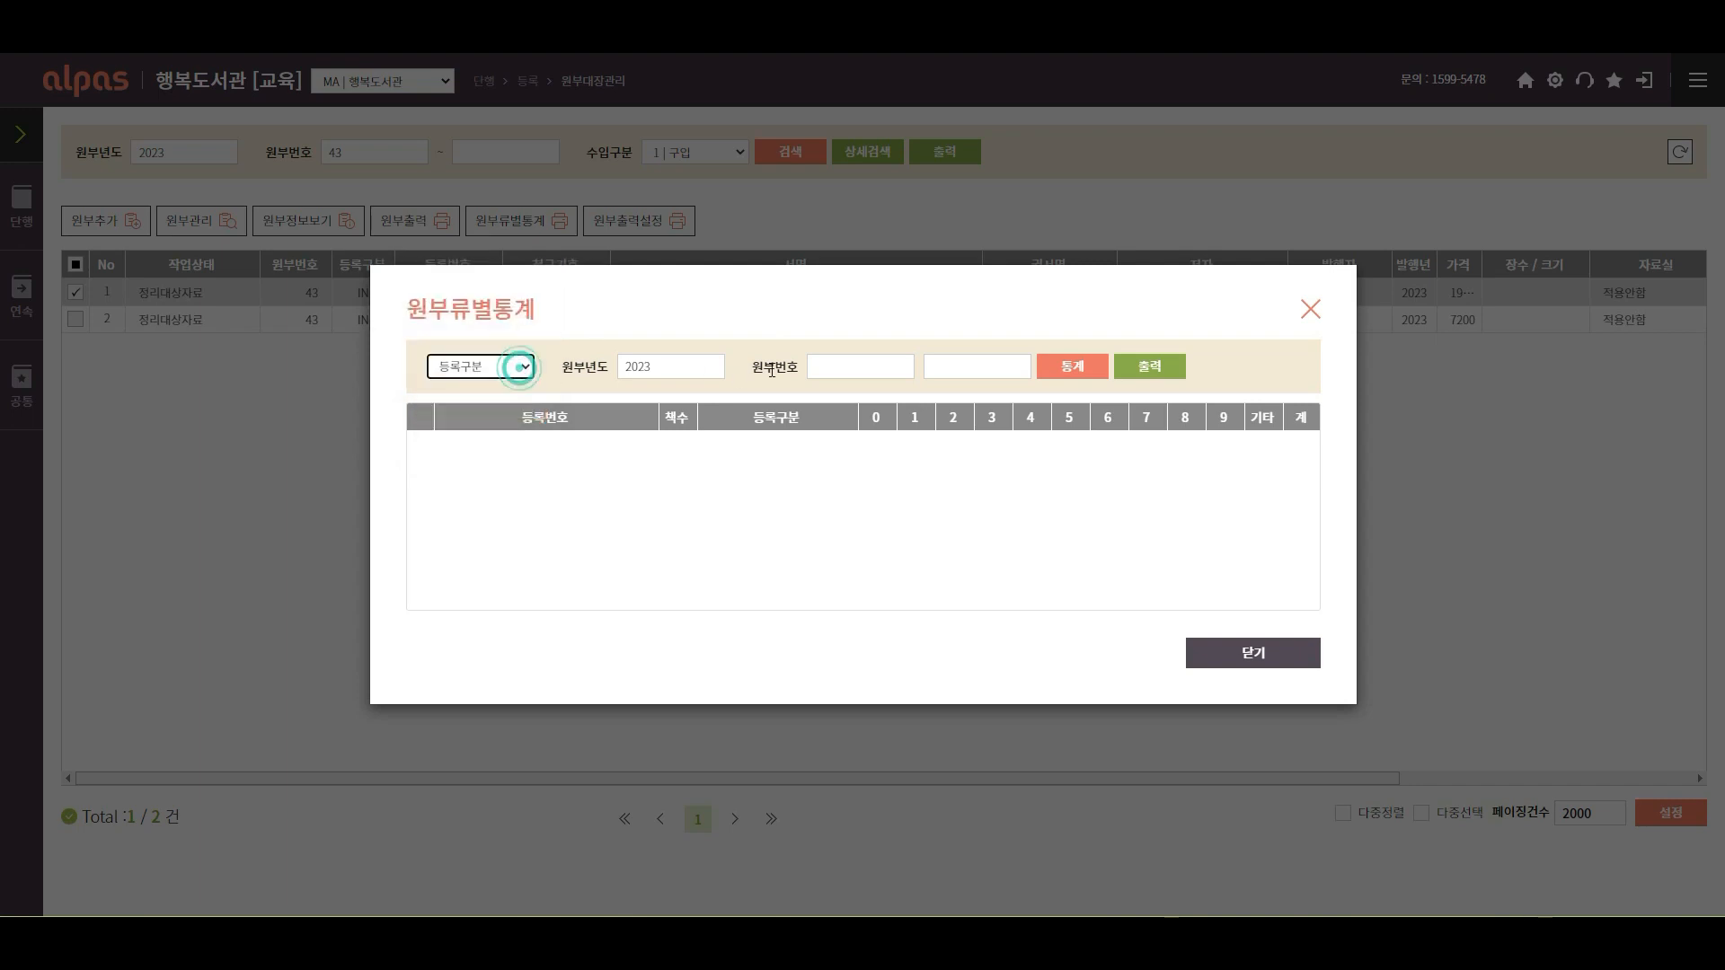
pyautogui.click(854, 367)
pyautogui.write('43')
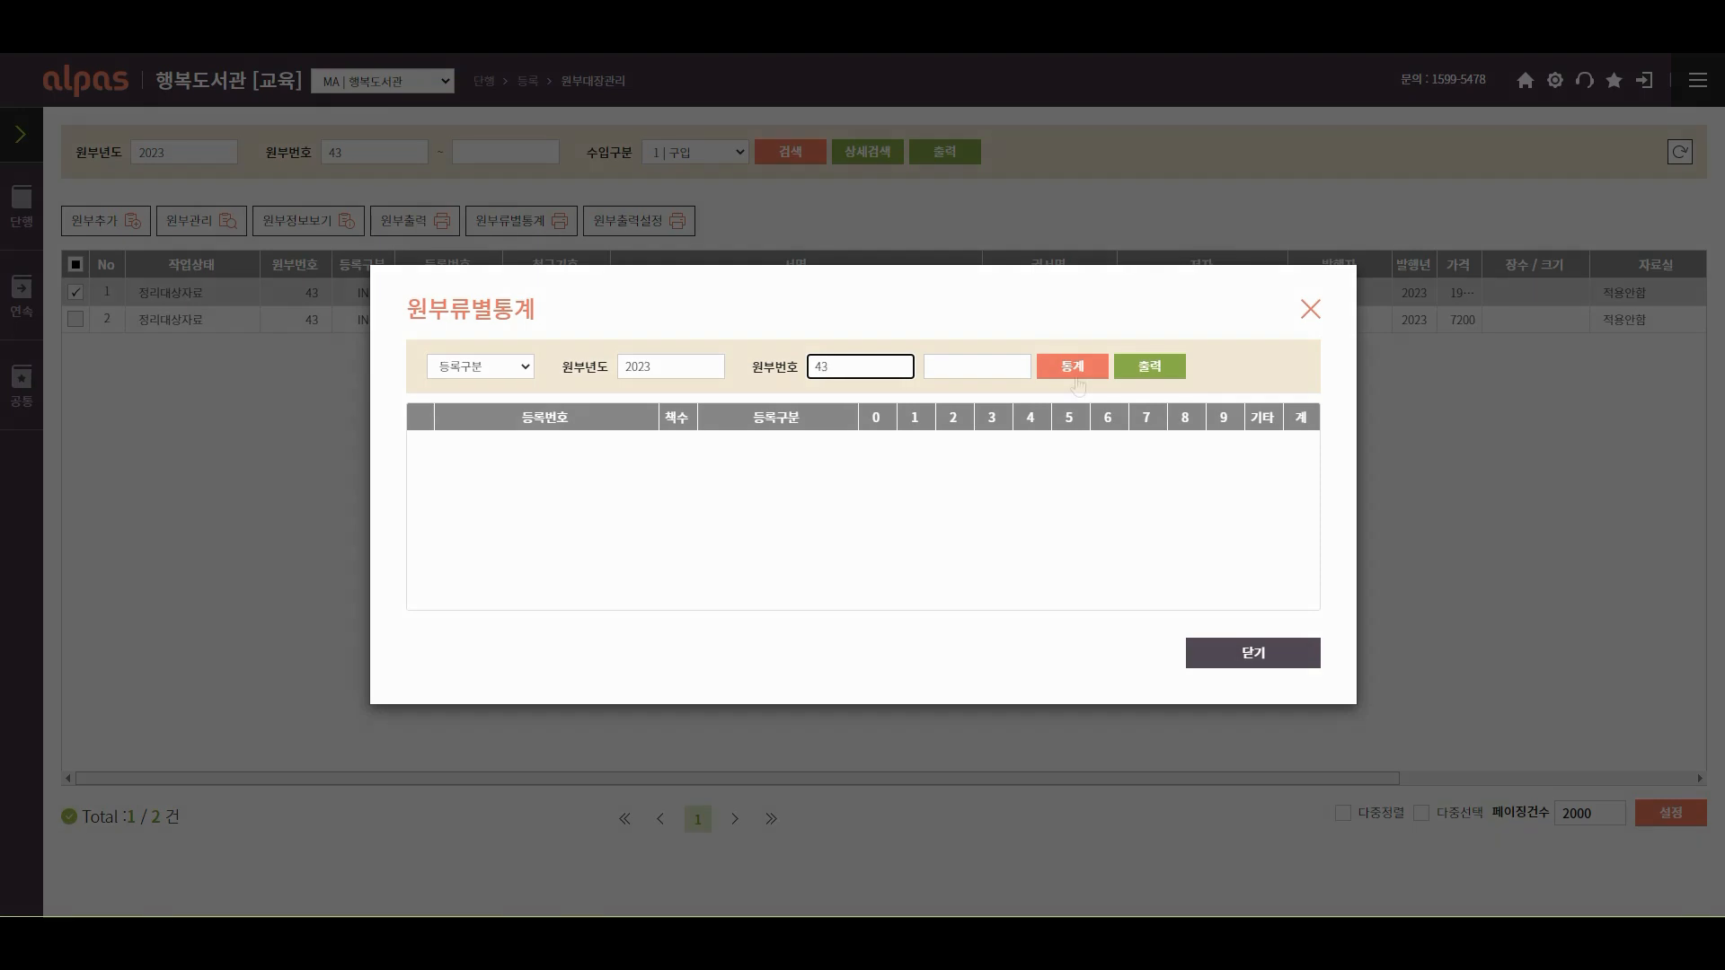
pyautogui.click(1076, 376)
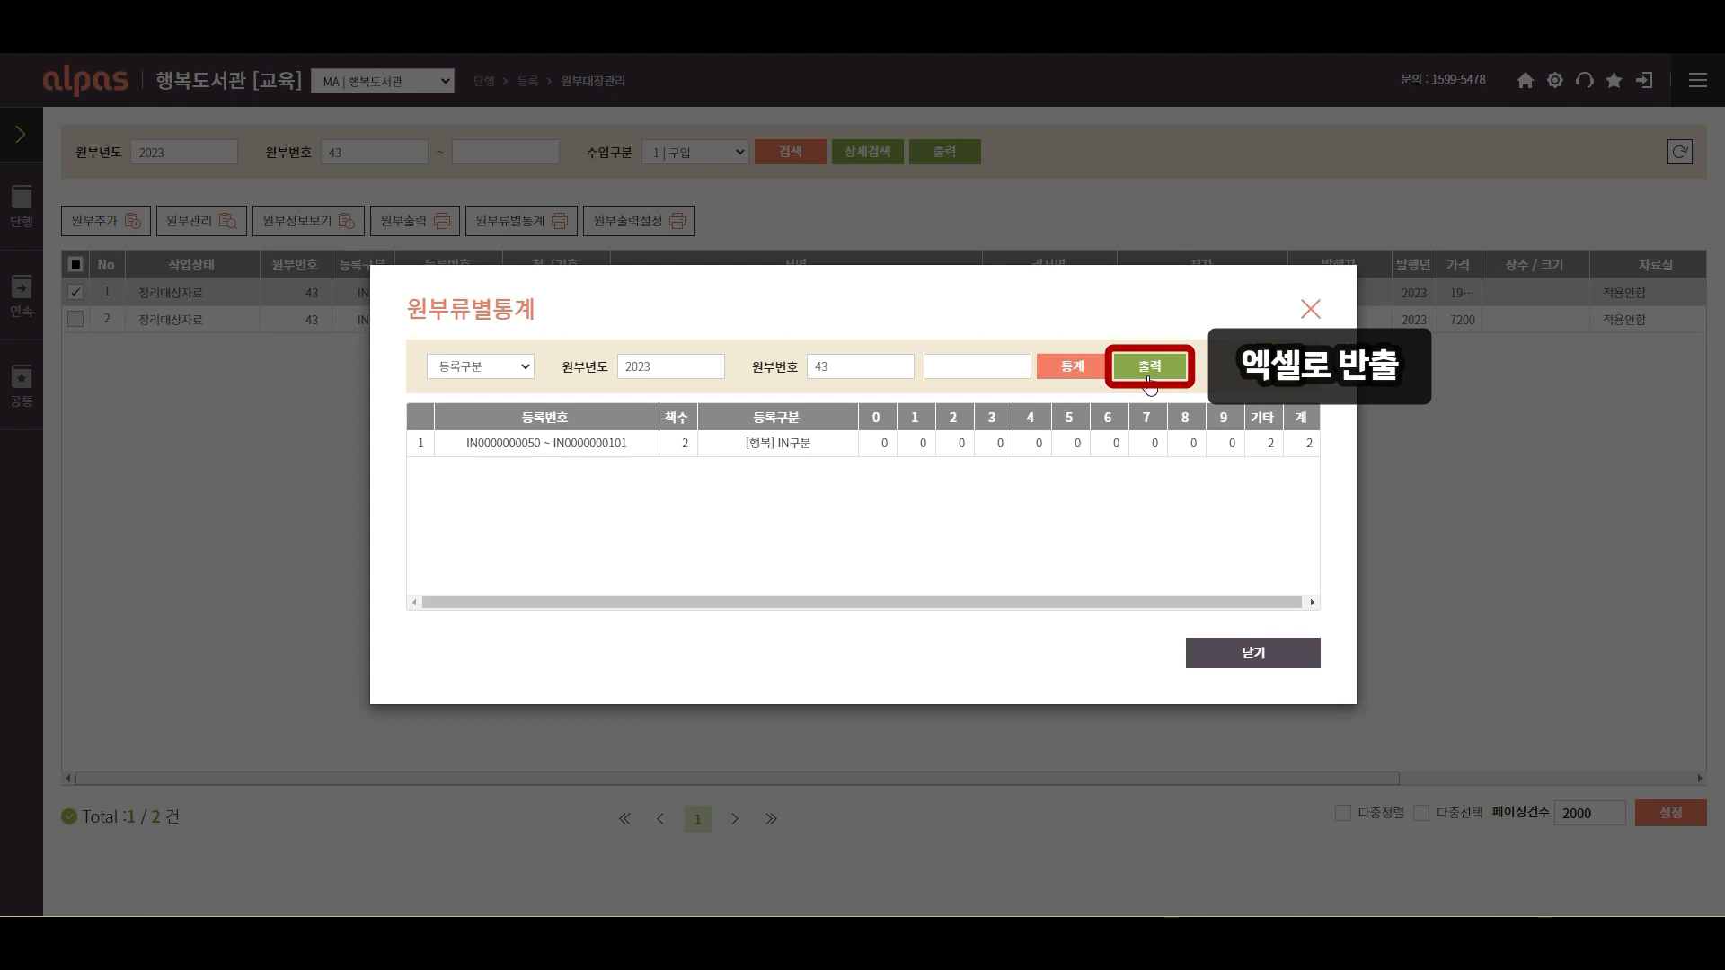
pyautogui.click(1257, 659)
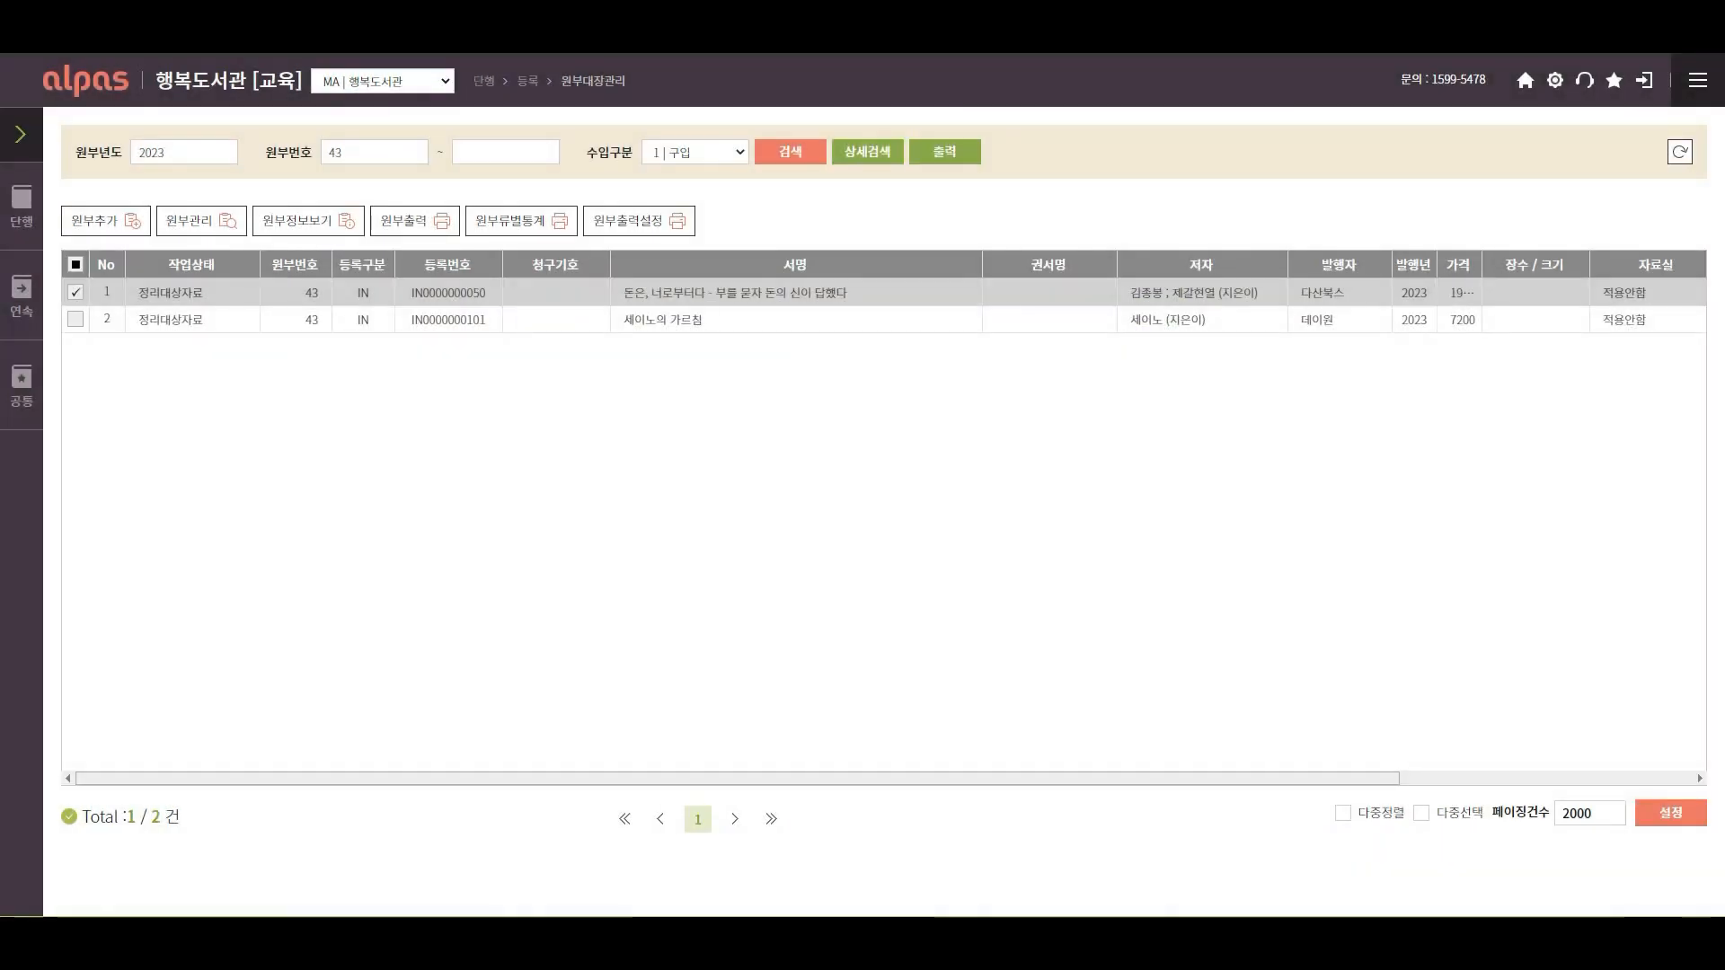